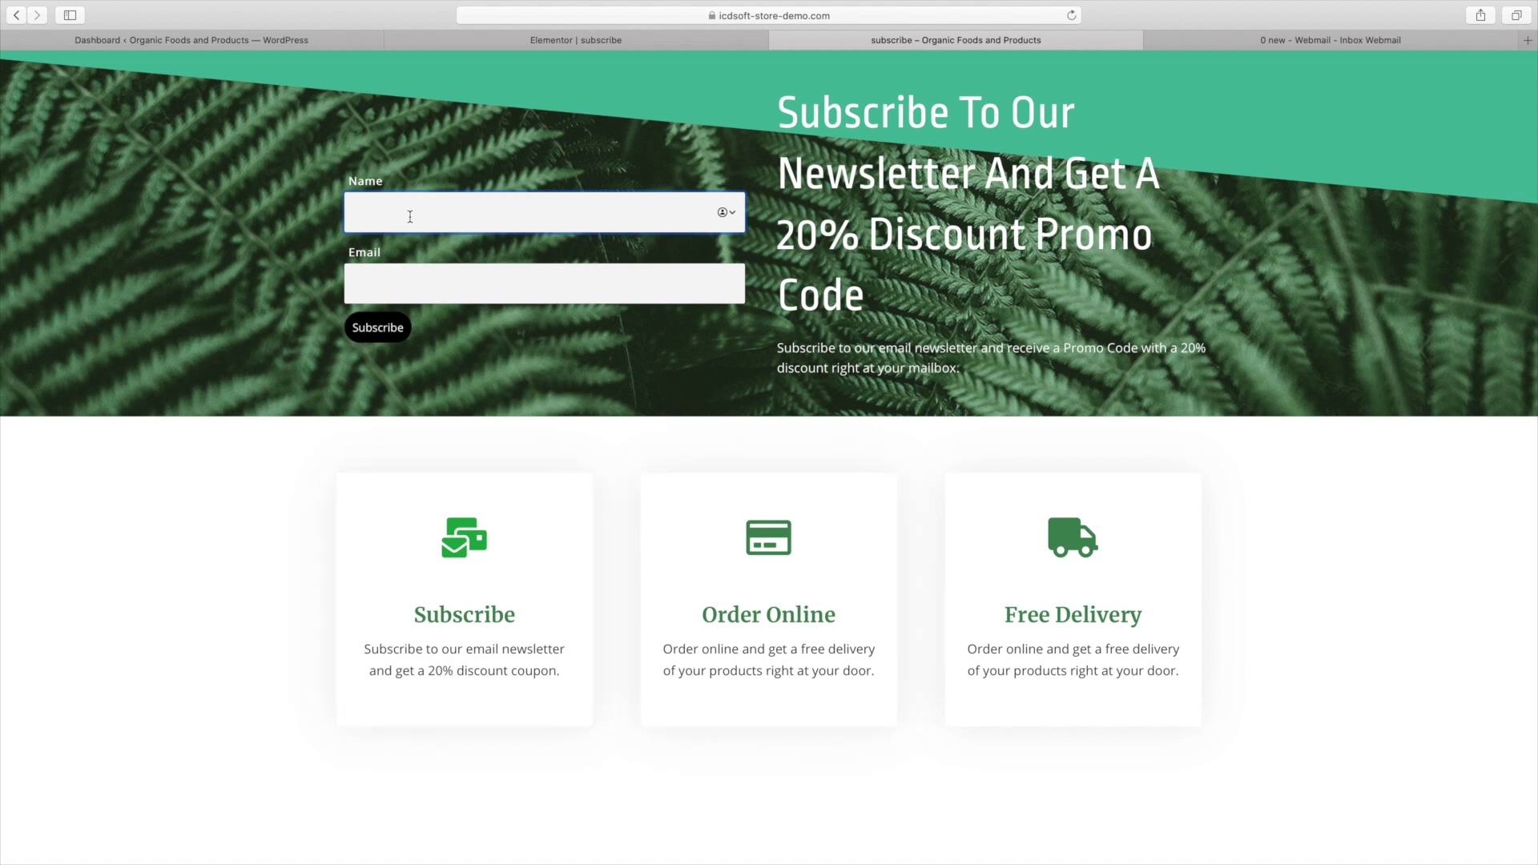
Subscribe a test user with a sample name and email, then open the new Welcome email.
{"action": "key", "text": "Tab"}
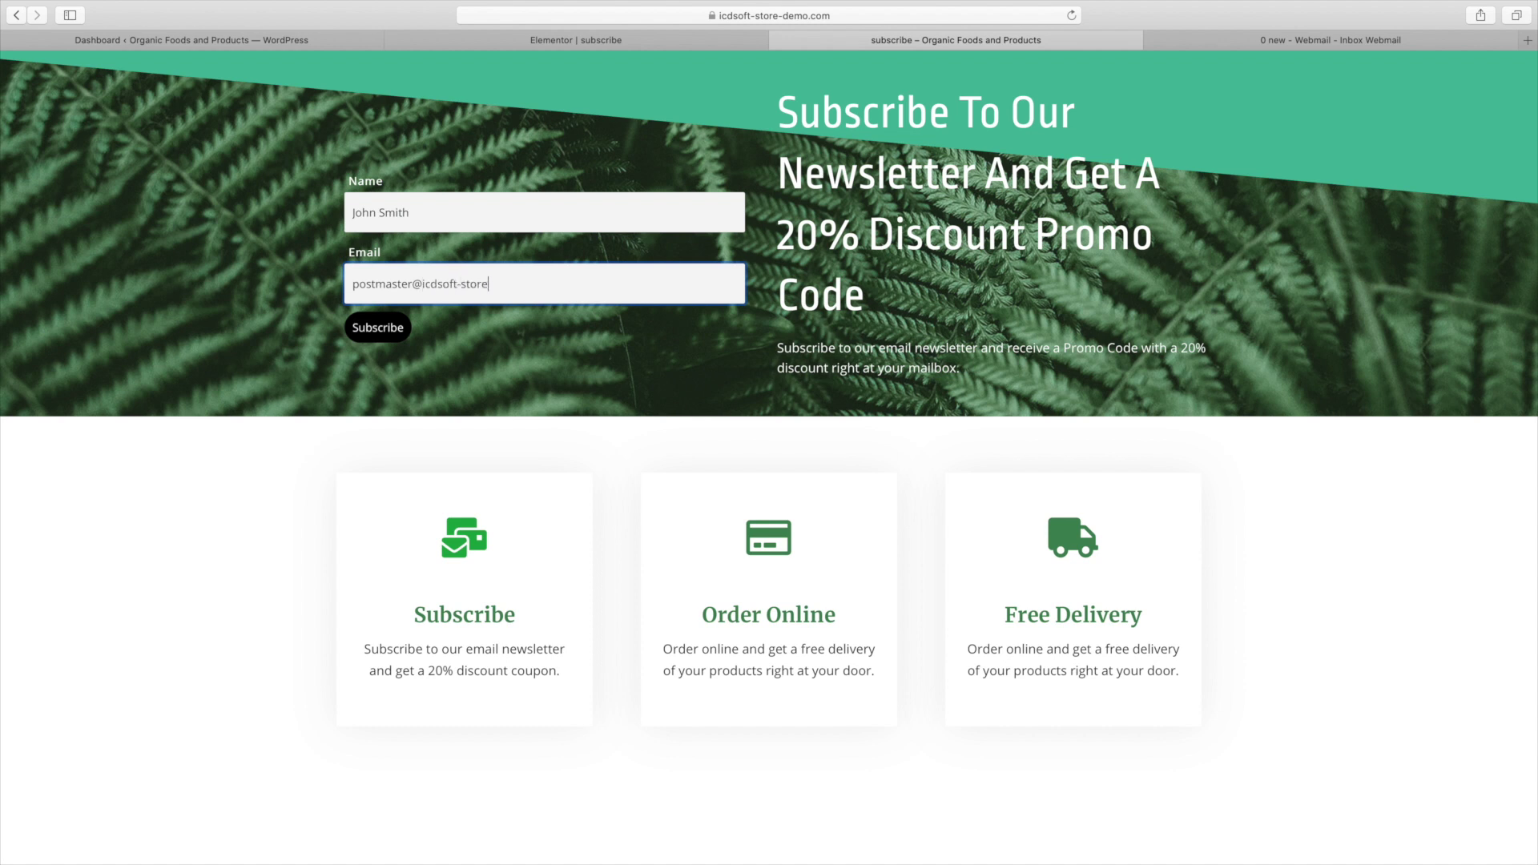
{"action": "left_click", "coordinate": [396, 329]}
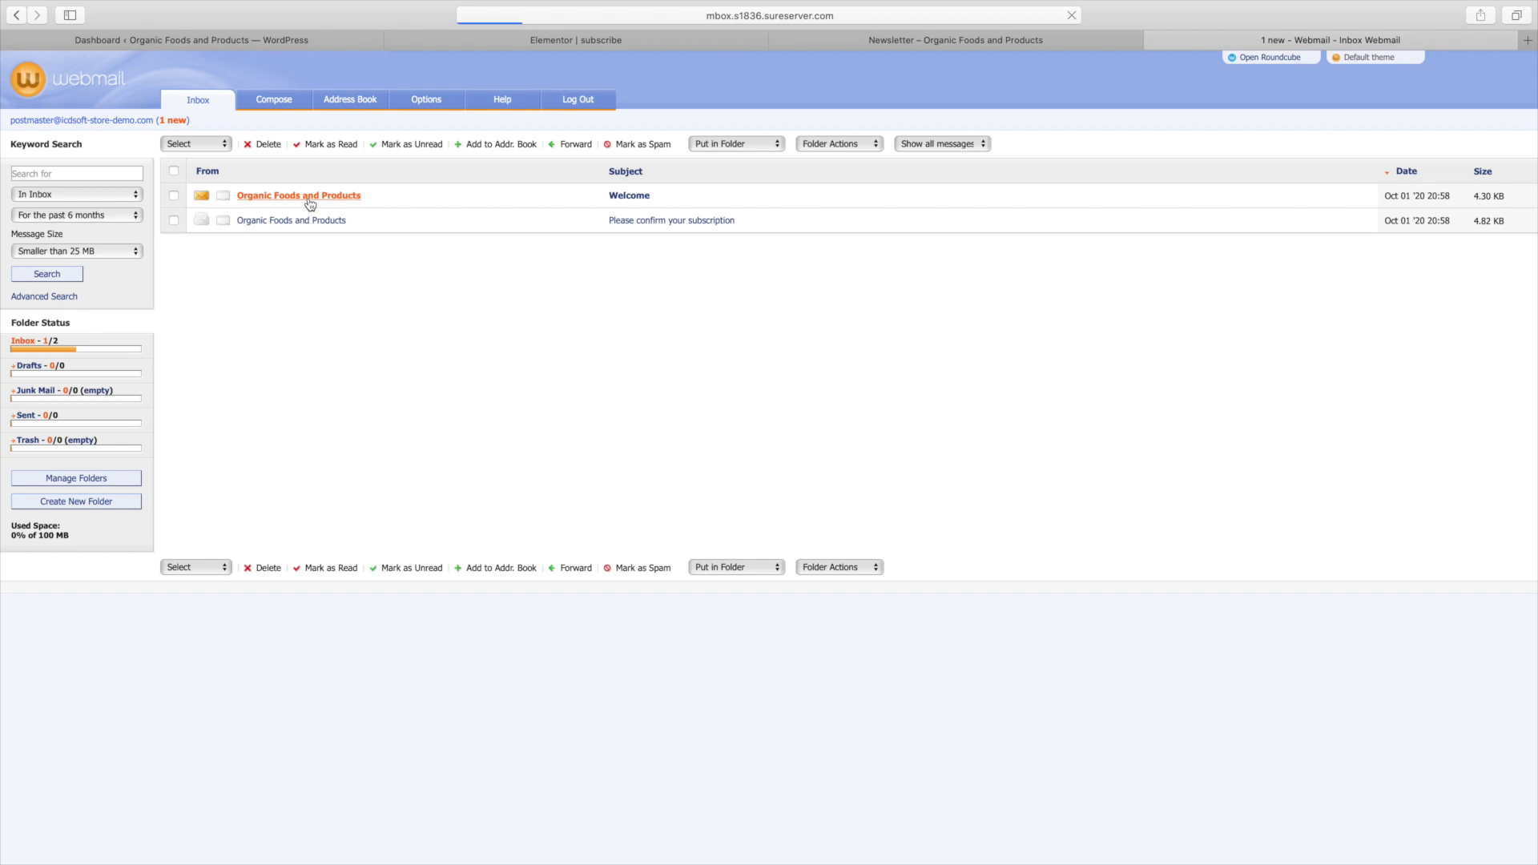
{"action": "left_click", "coordinate": [309, 200]}
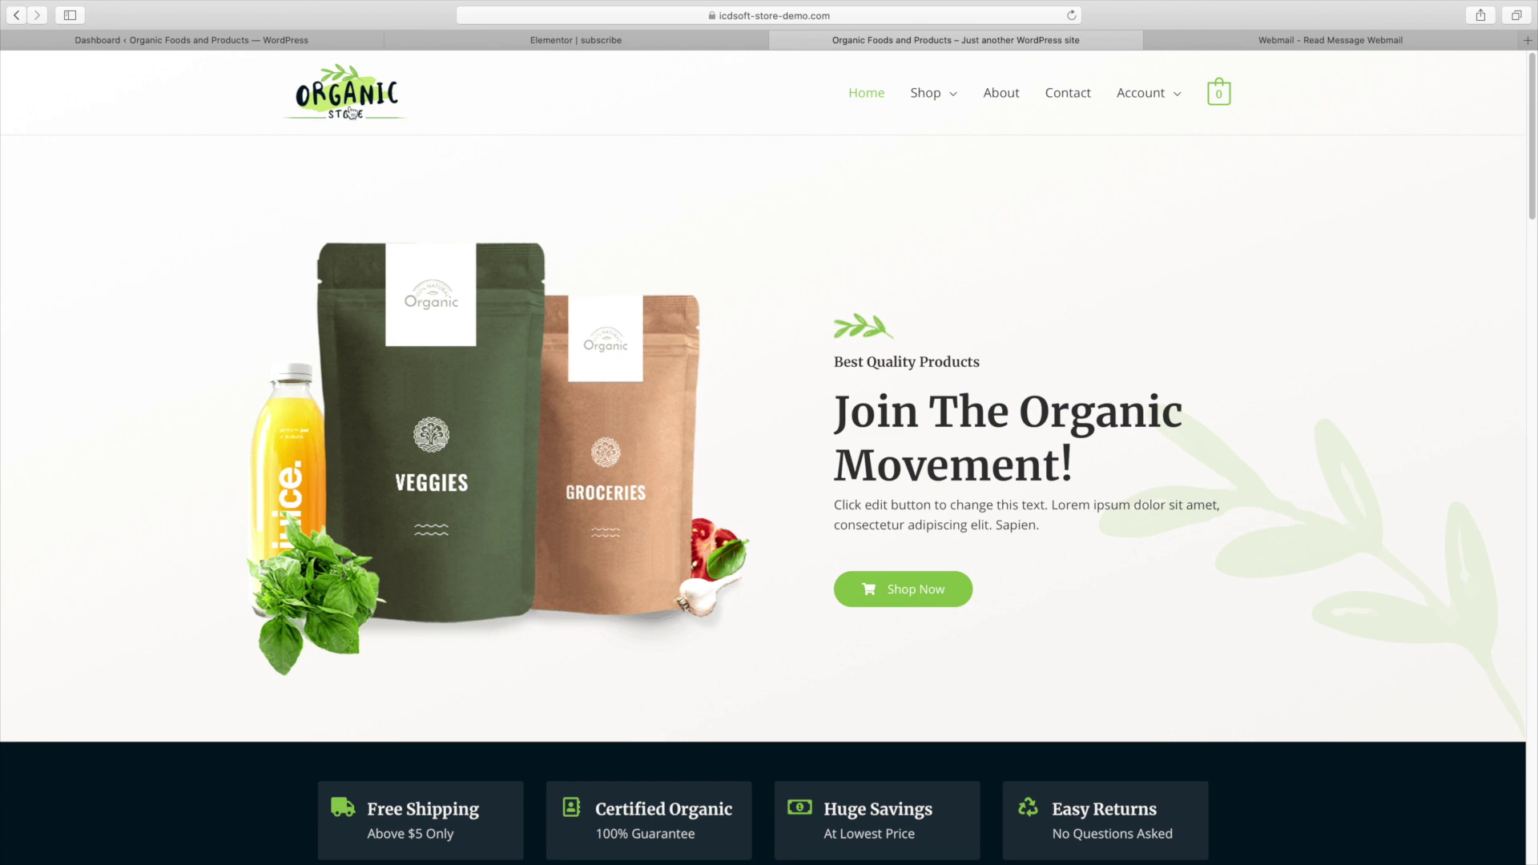
Return to the WordPress admin dashboard and open the Newsletter plugin's general settings.
{"action": "scroll", "coordinate": [726, 329], "scroll_direction": "down", "scroll_amount": 10}
{"action": "scroll", "coordinate": [726, 329], "scroll_direction": "down", "scroll_amount": 6}
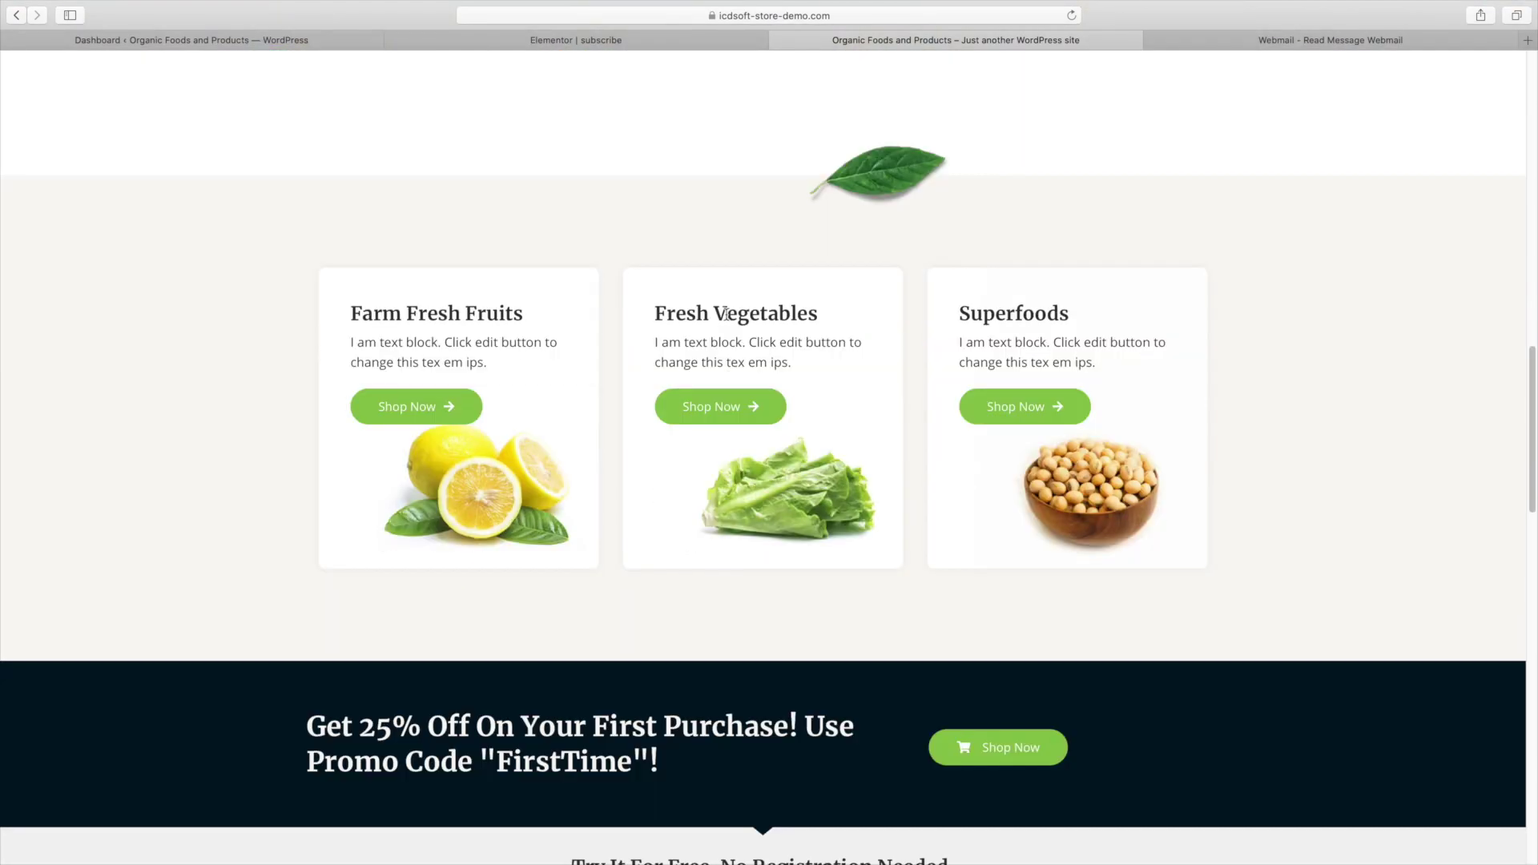
{"action": "scroll", "coordinate": [721, 320], "scroll_direction": "up", "scroll_amount": 20}
{"action": "key", "text": "ctrl+shift+Tab"}
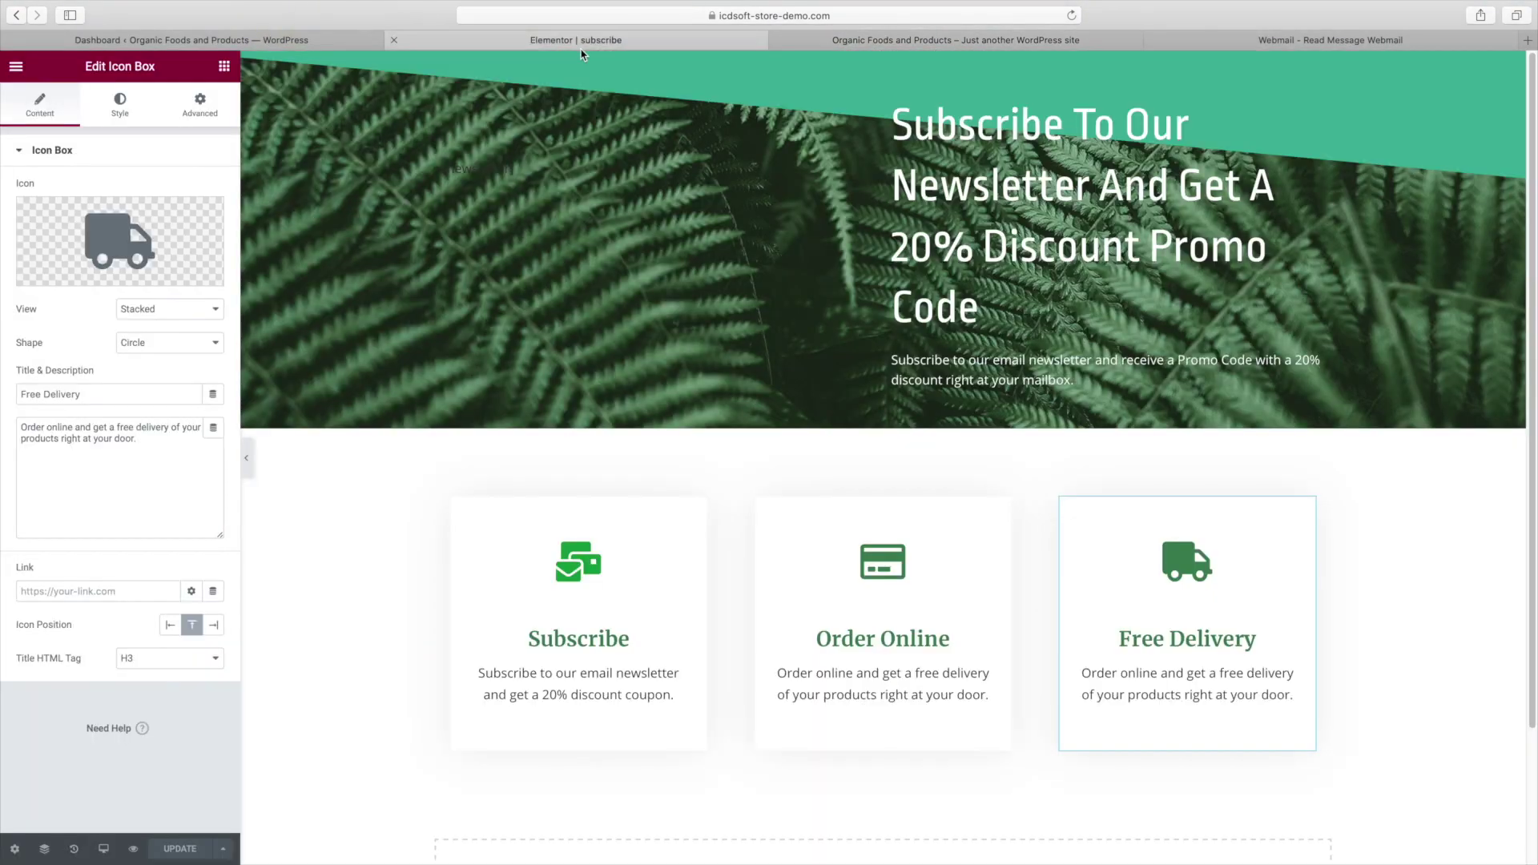
{"action": "scroll", "coordinate": [753, 319], "scroll_direction": "down", "scroll_amount": 3}
{"action": "scroll", "coordinate": [756, 319], "scroll_direction": "up", "scroll_amount": 2}
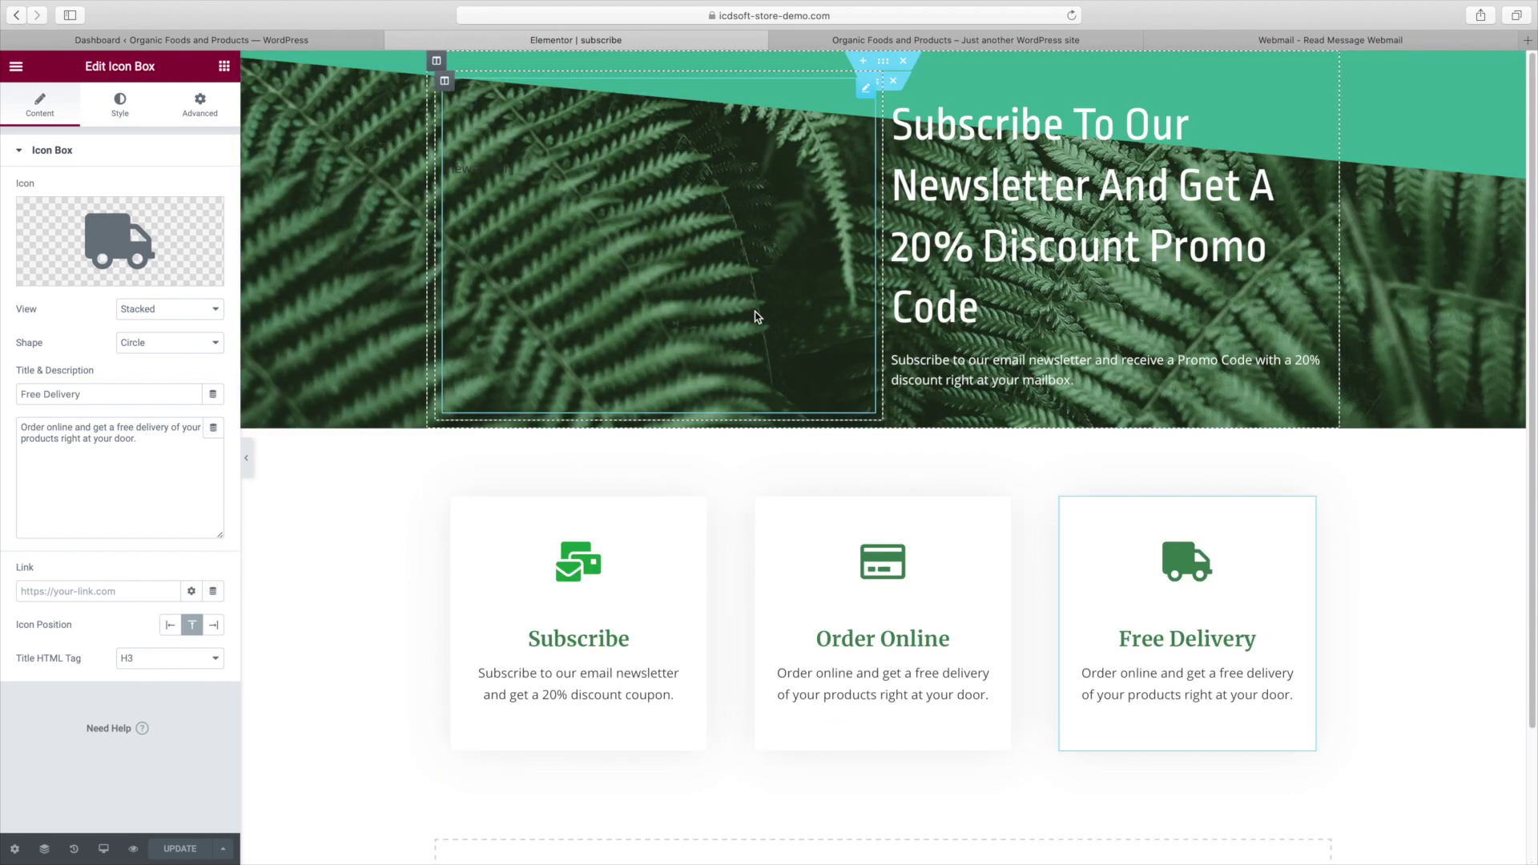
{"action": "key", "text": "ctrl+shift+Tab"}
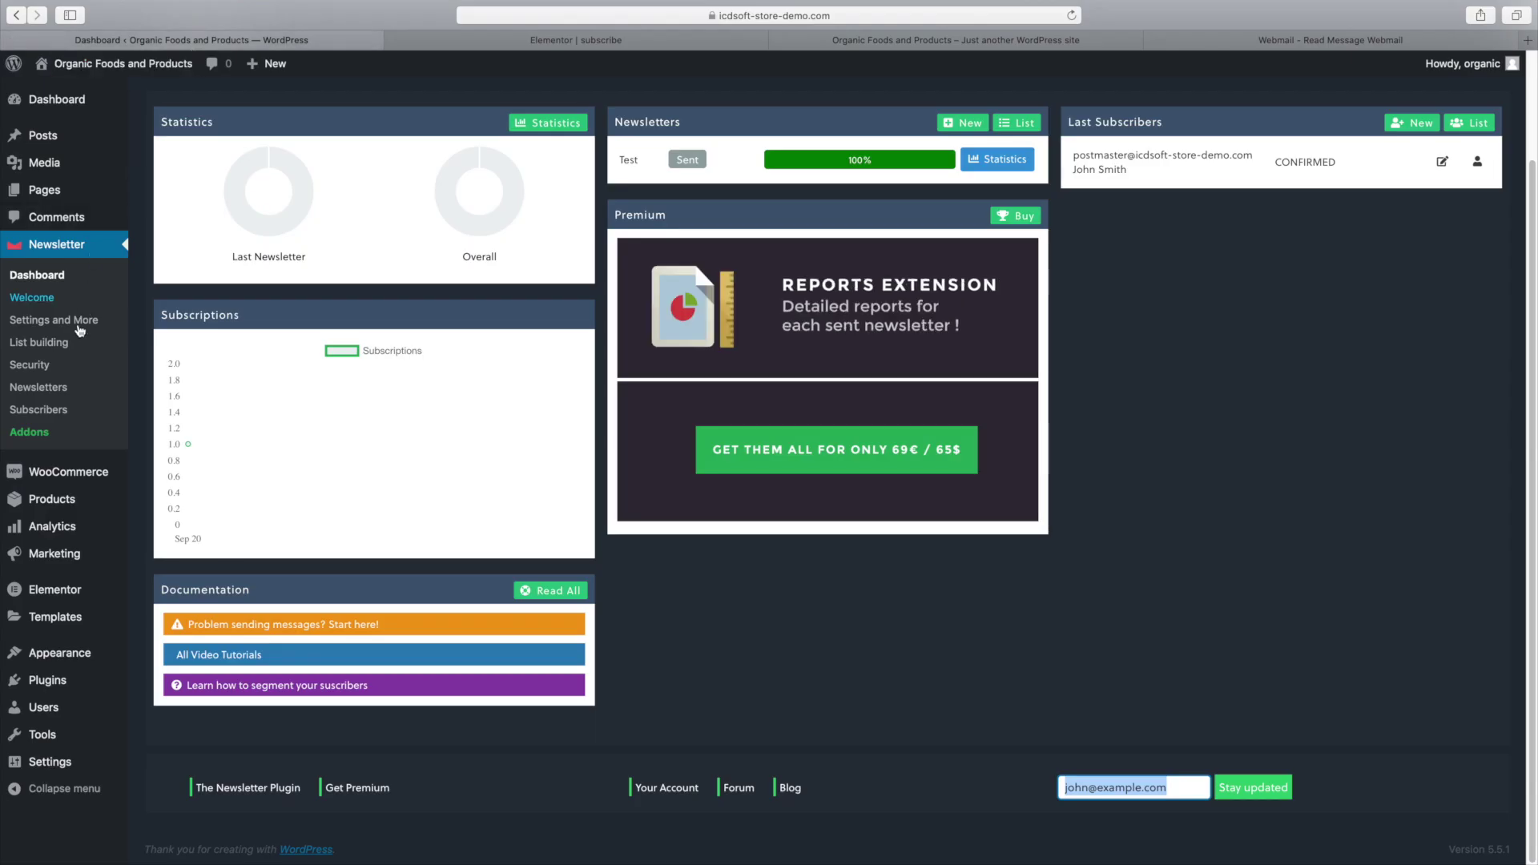
{"action": "left_click", "coordinate": [62, 387]}
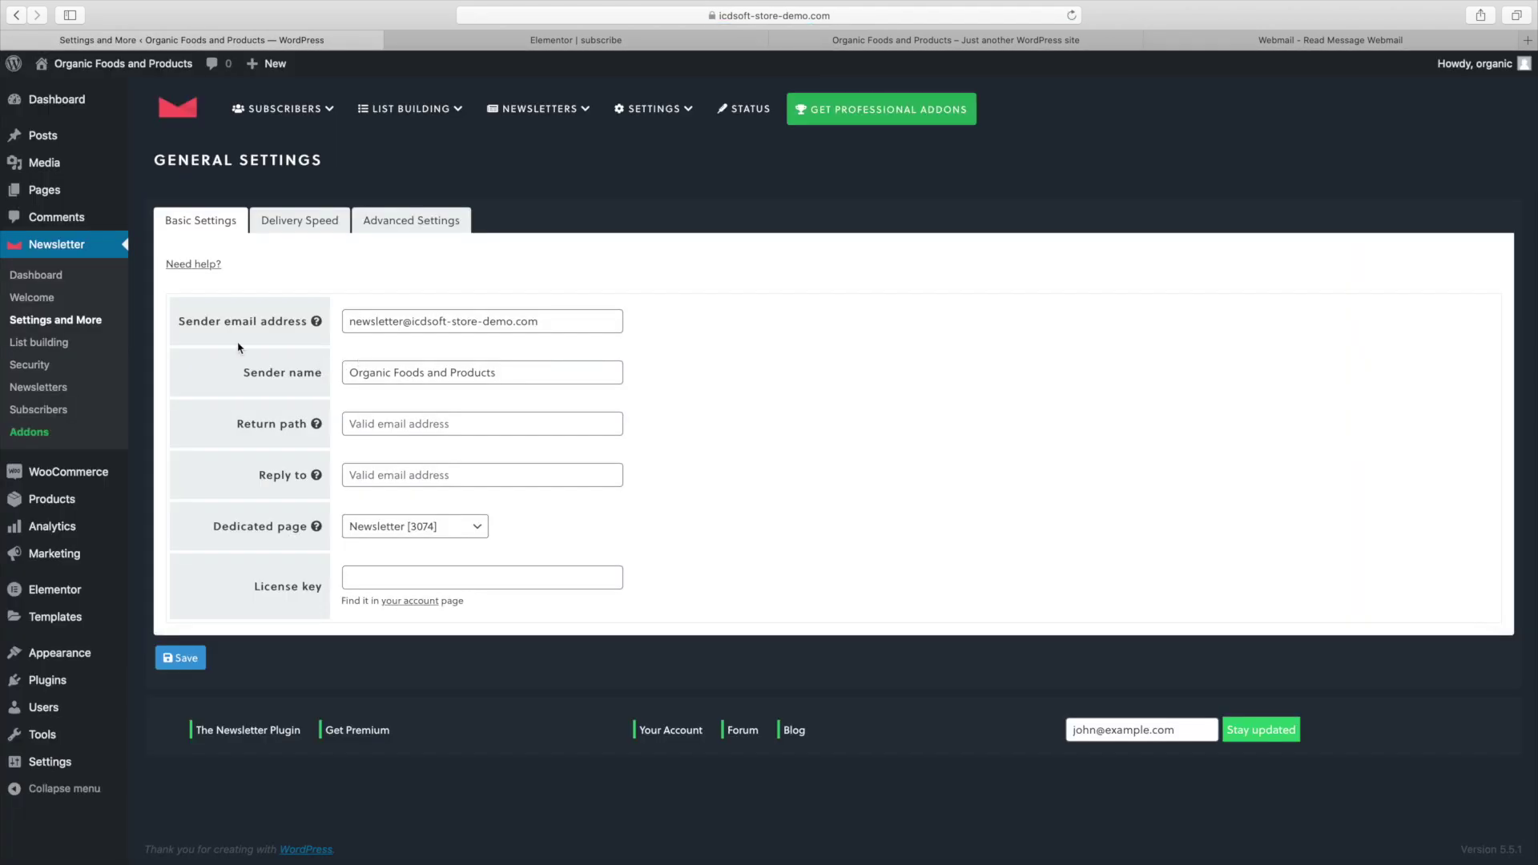
Open the newsletter20 coupon from the WooCommerce Coupons list.
{"action": "mouse_move", "coordinate": [118, 470]}
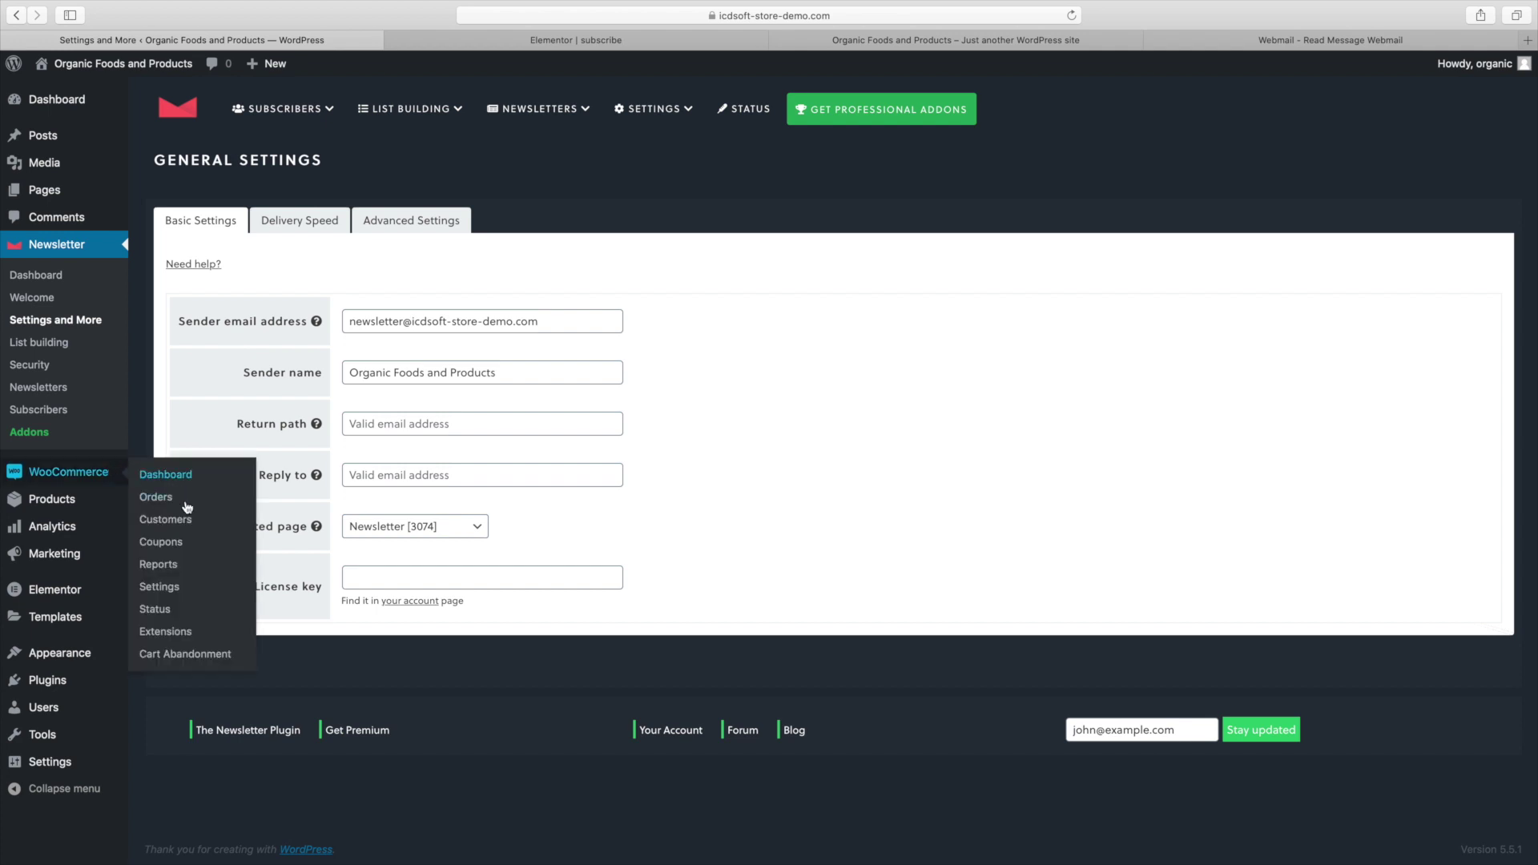
{"action": "left_click", "coordinate": [191, 538]}
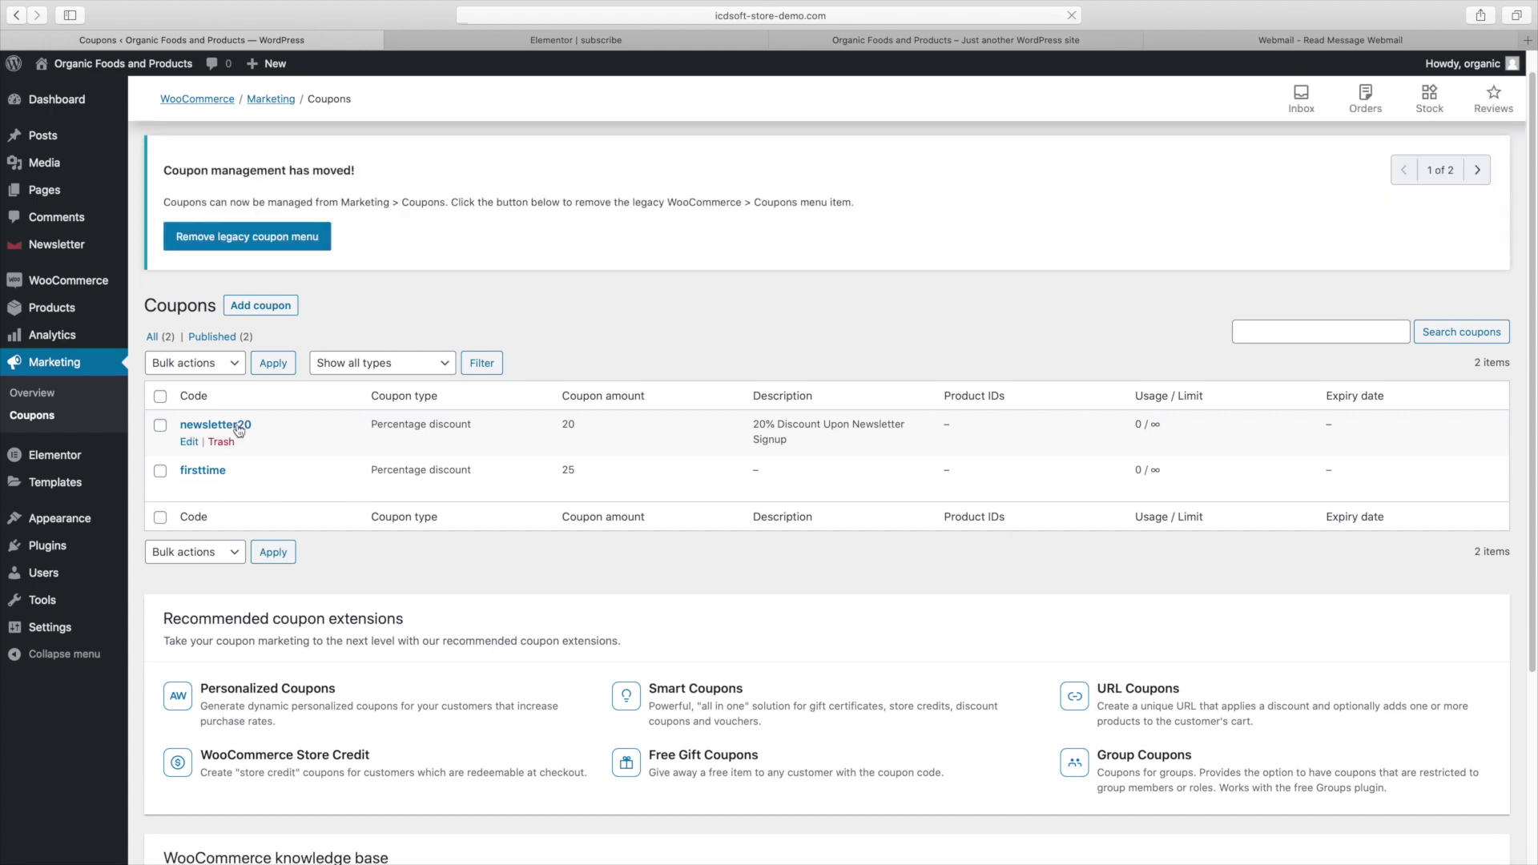
{"action": "left_click", "coordinate": [237, 426]}
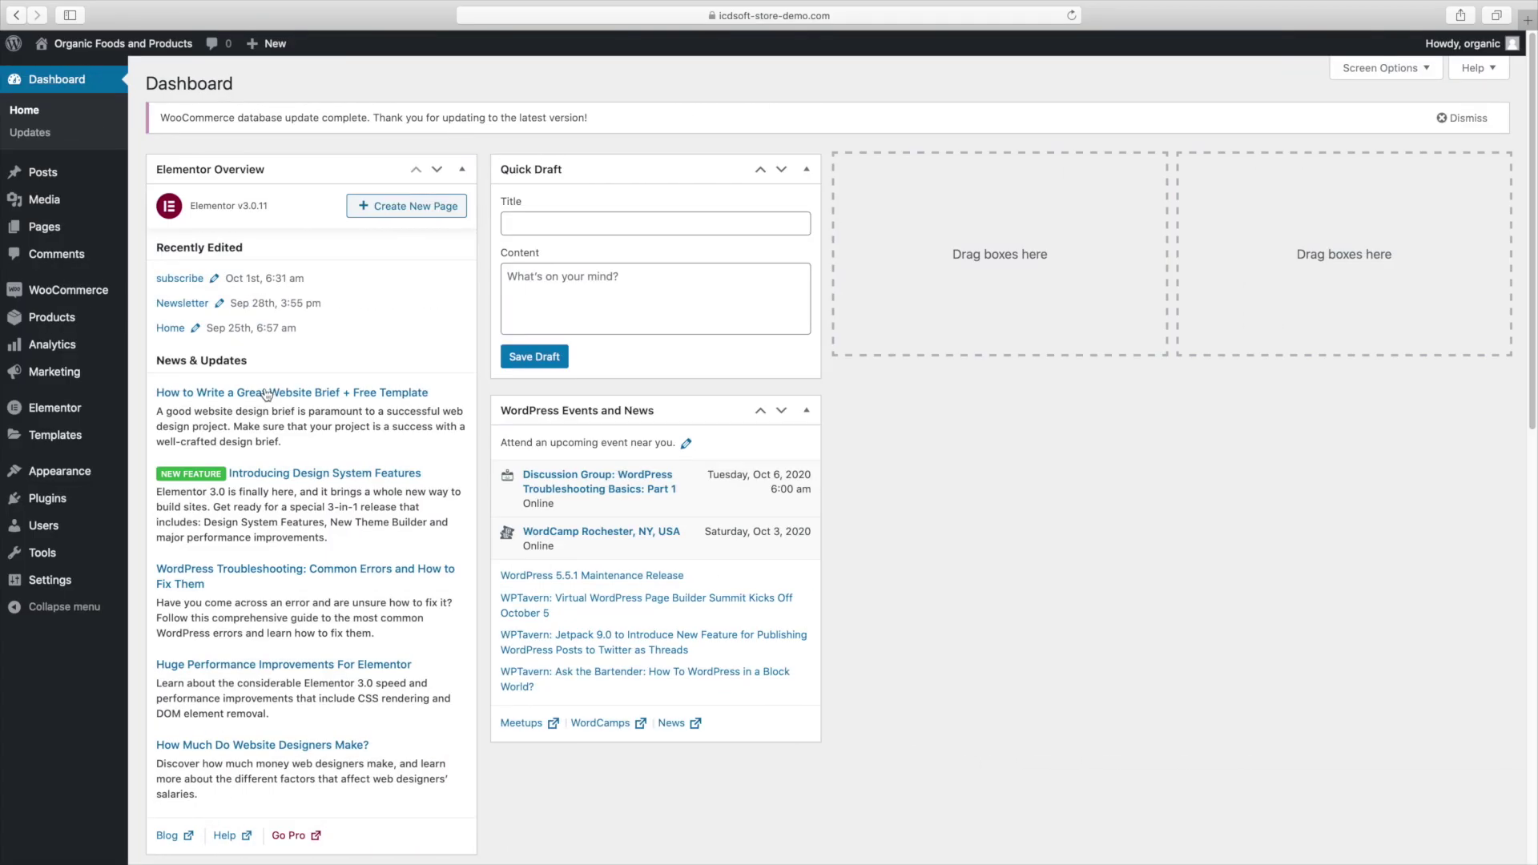
Search Add Plugins for 'news' and check the Newsletter plugin's active installation count.
{"action": "mouse_move", "coordinate": [101, 502]}
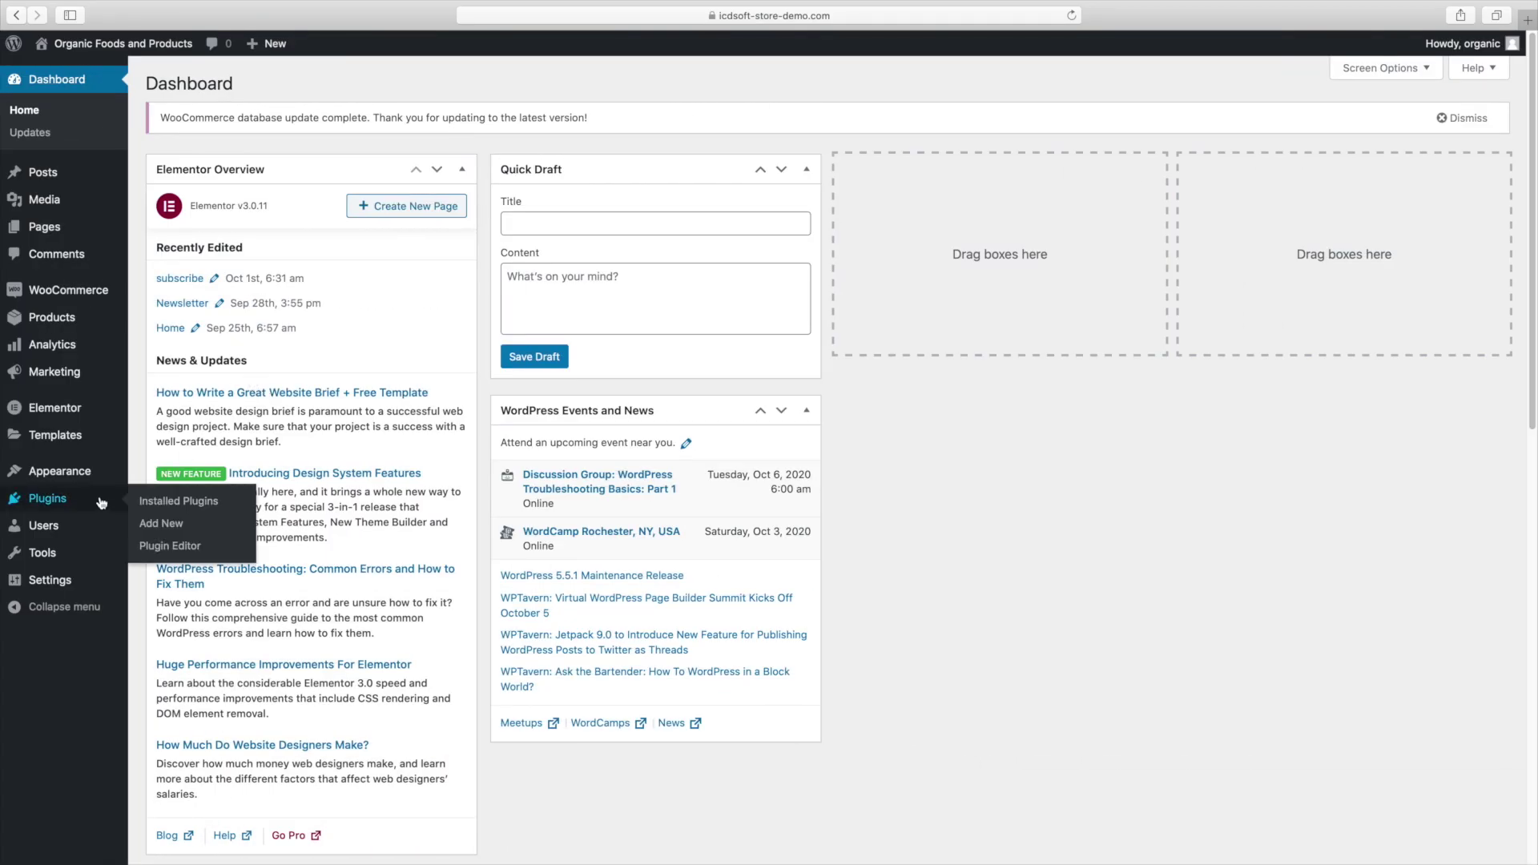
{"action": "left_click", "coordinate": [169, 527]}
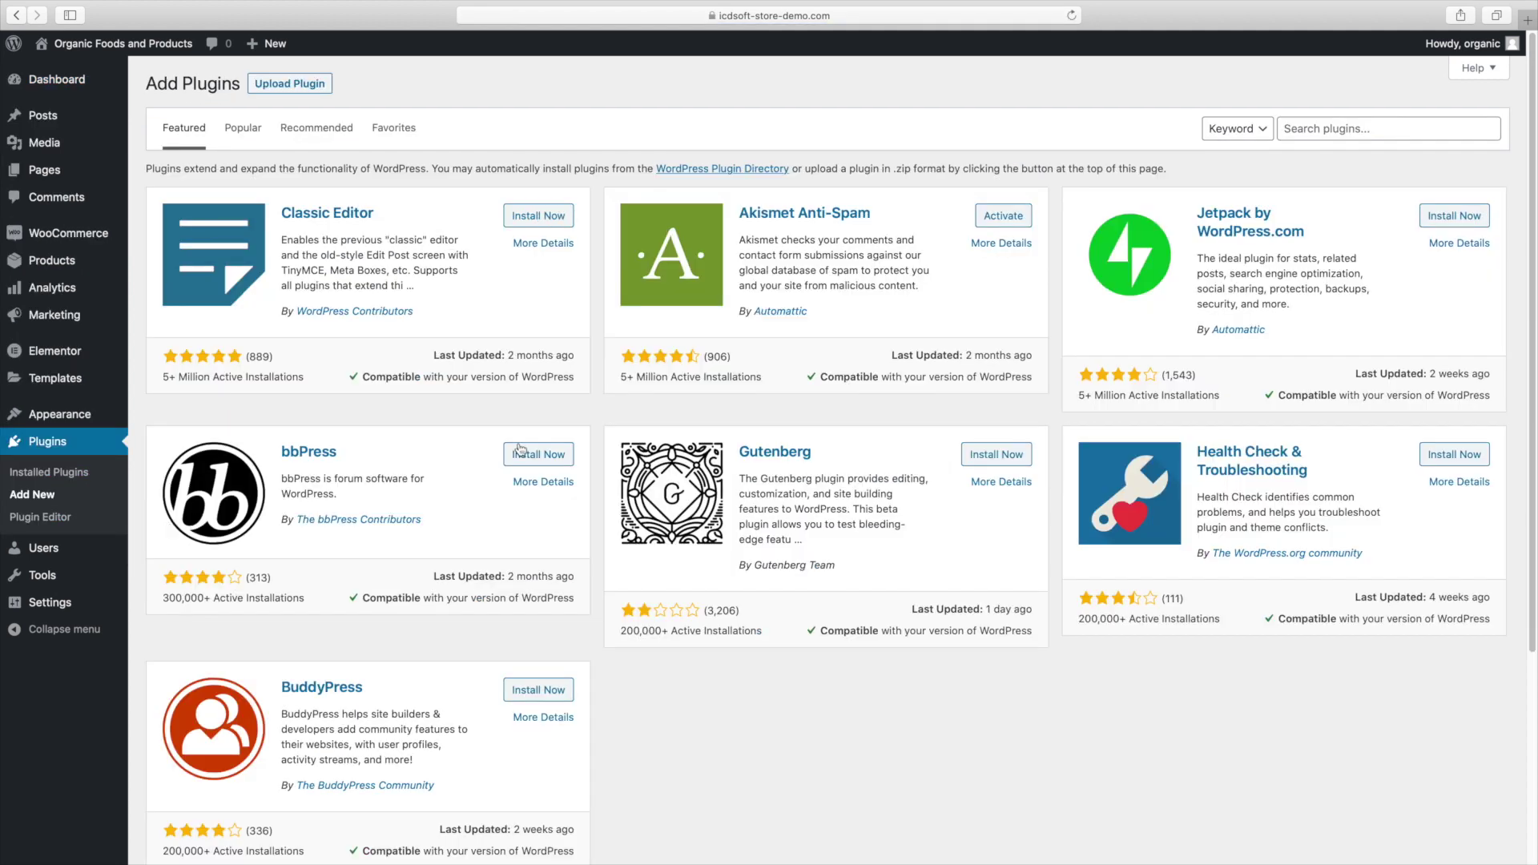
{"action": "left_click", "coordinate": [1330, 136]}
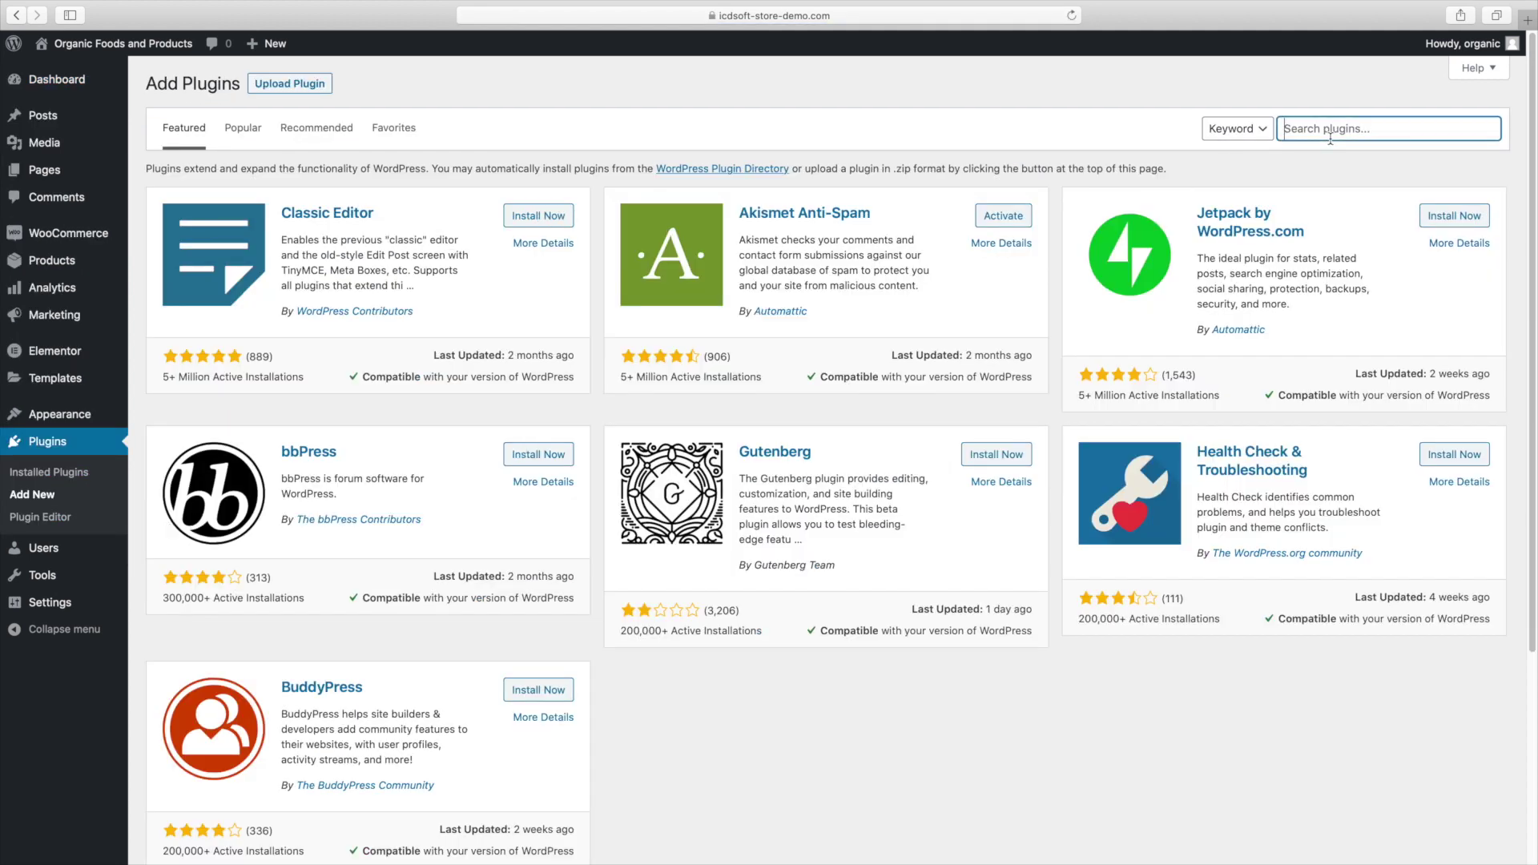
{"action": "type", "text": "newsletter"}
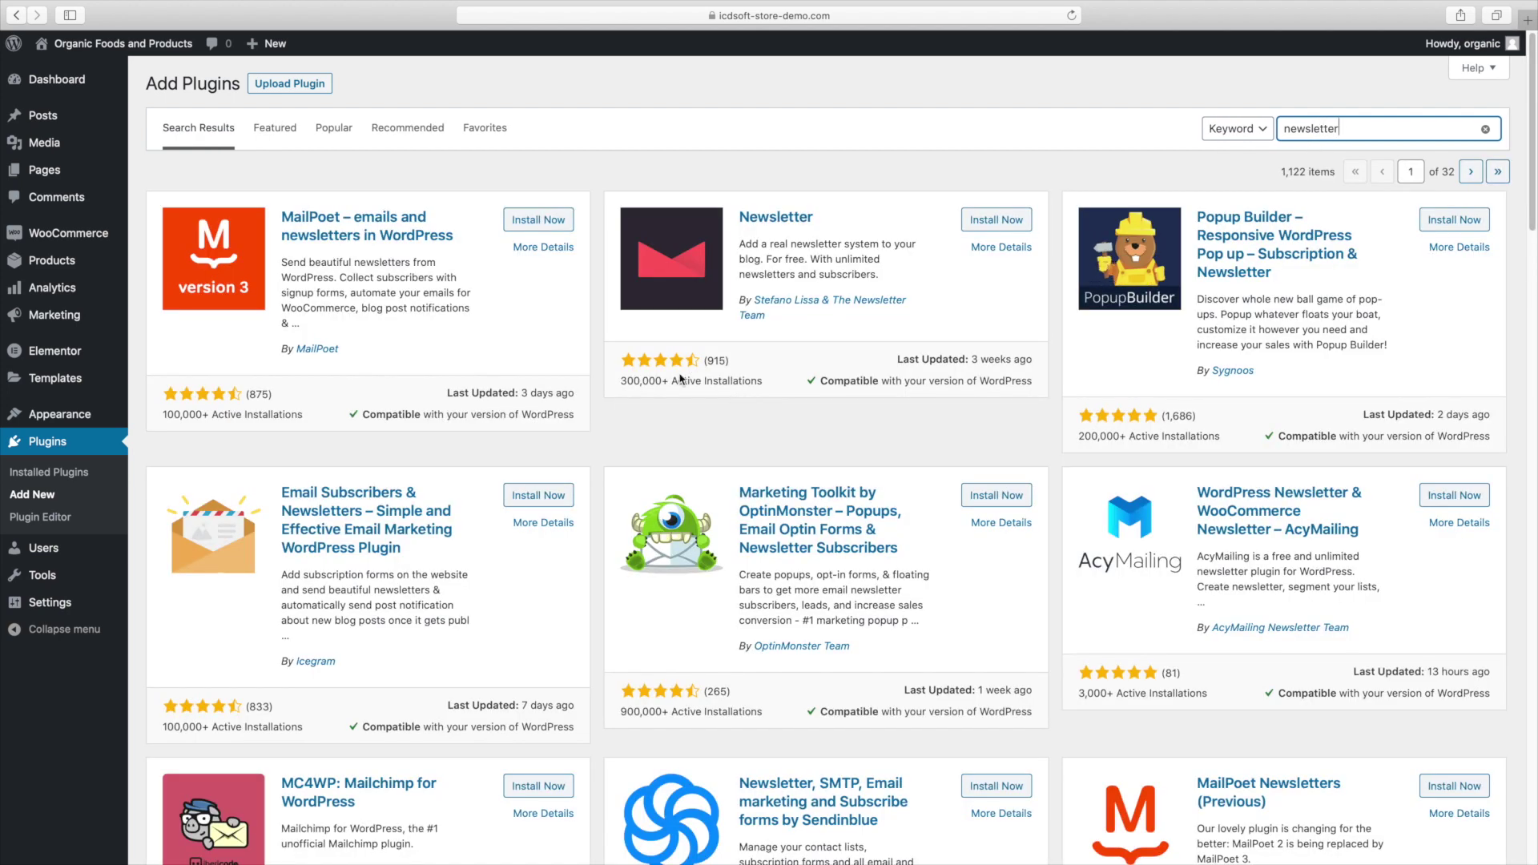
{"action": "double_click", "coordinate": [641, 380]}
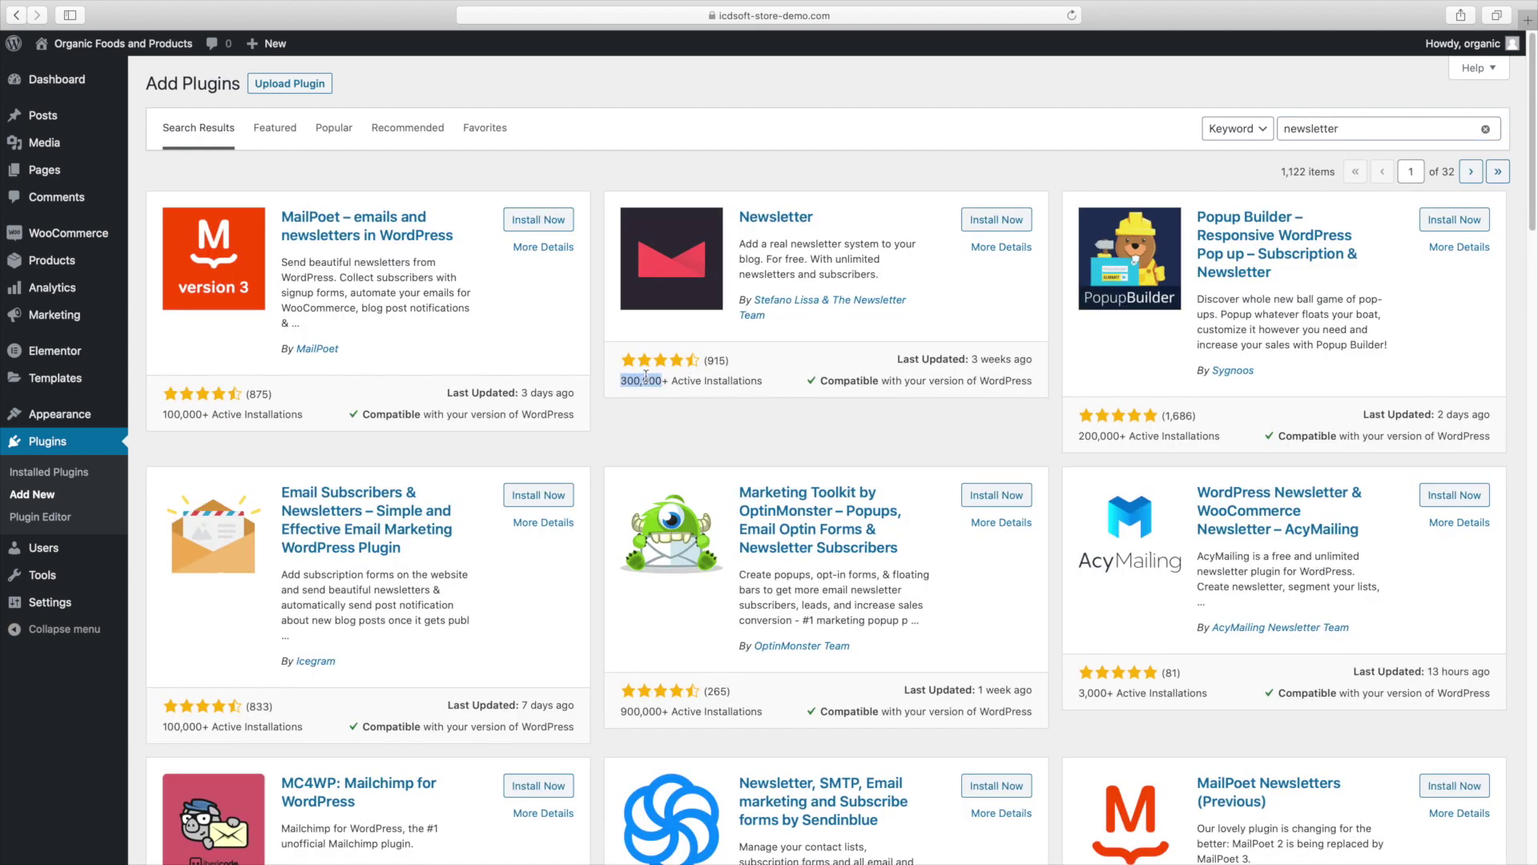
{"action": "left_click", "coordinate": [677, 410]}
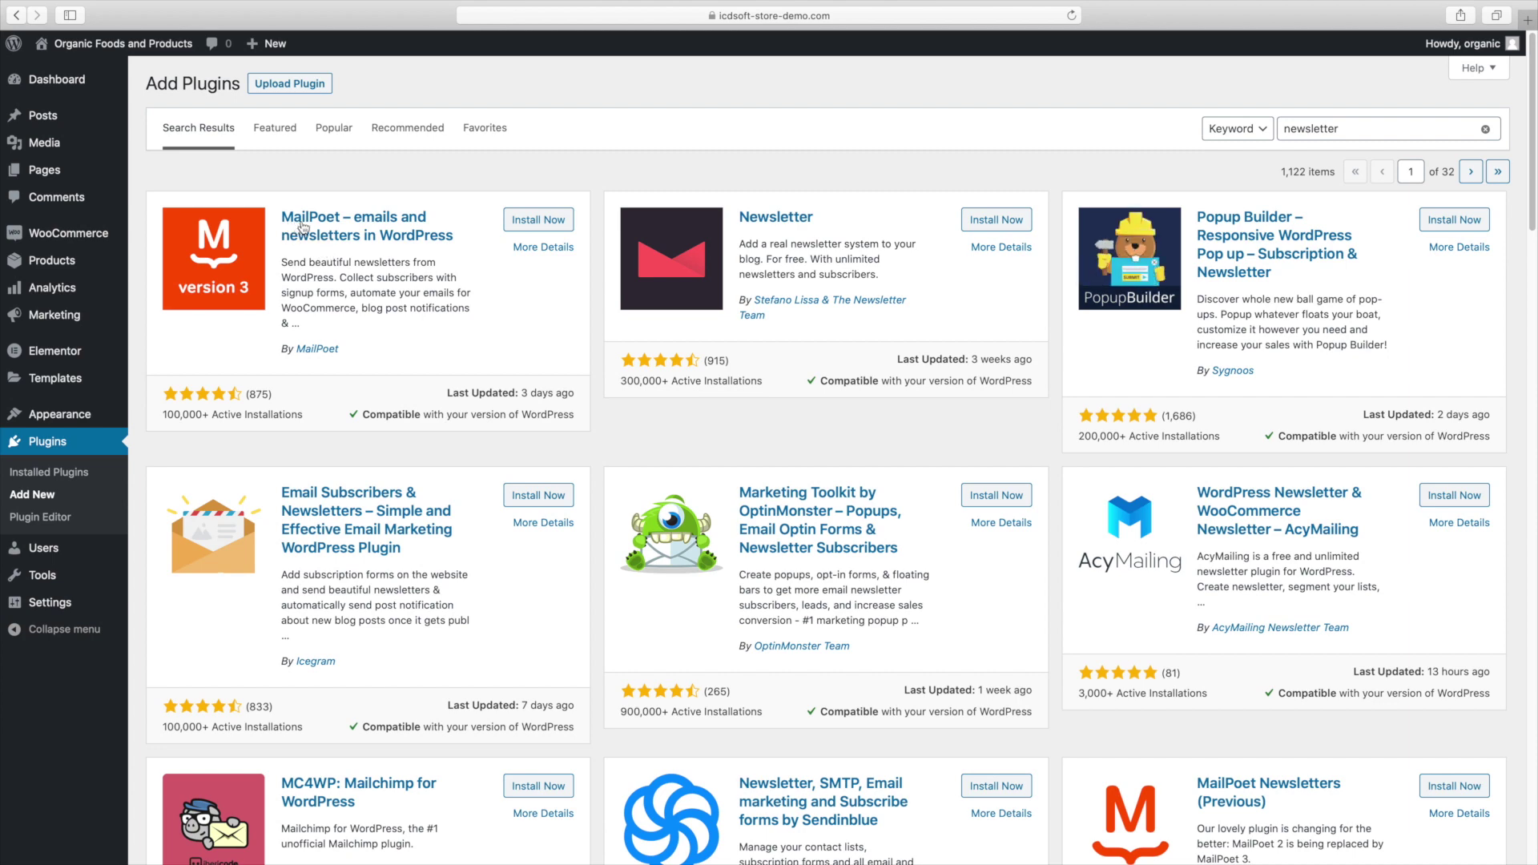
{"action": "scroll", "coordinate": [413, 361], "scroll_direction": "down", "scroll_amount": 5}
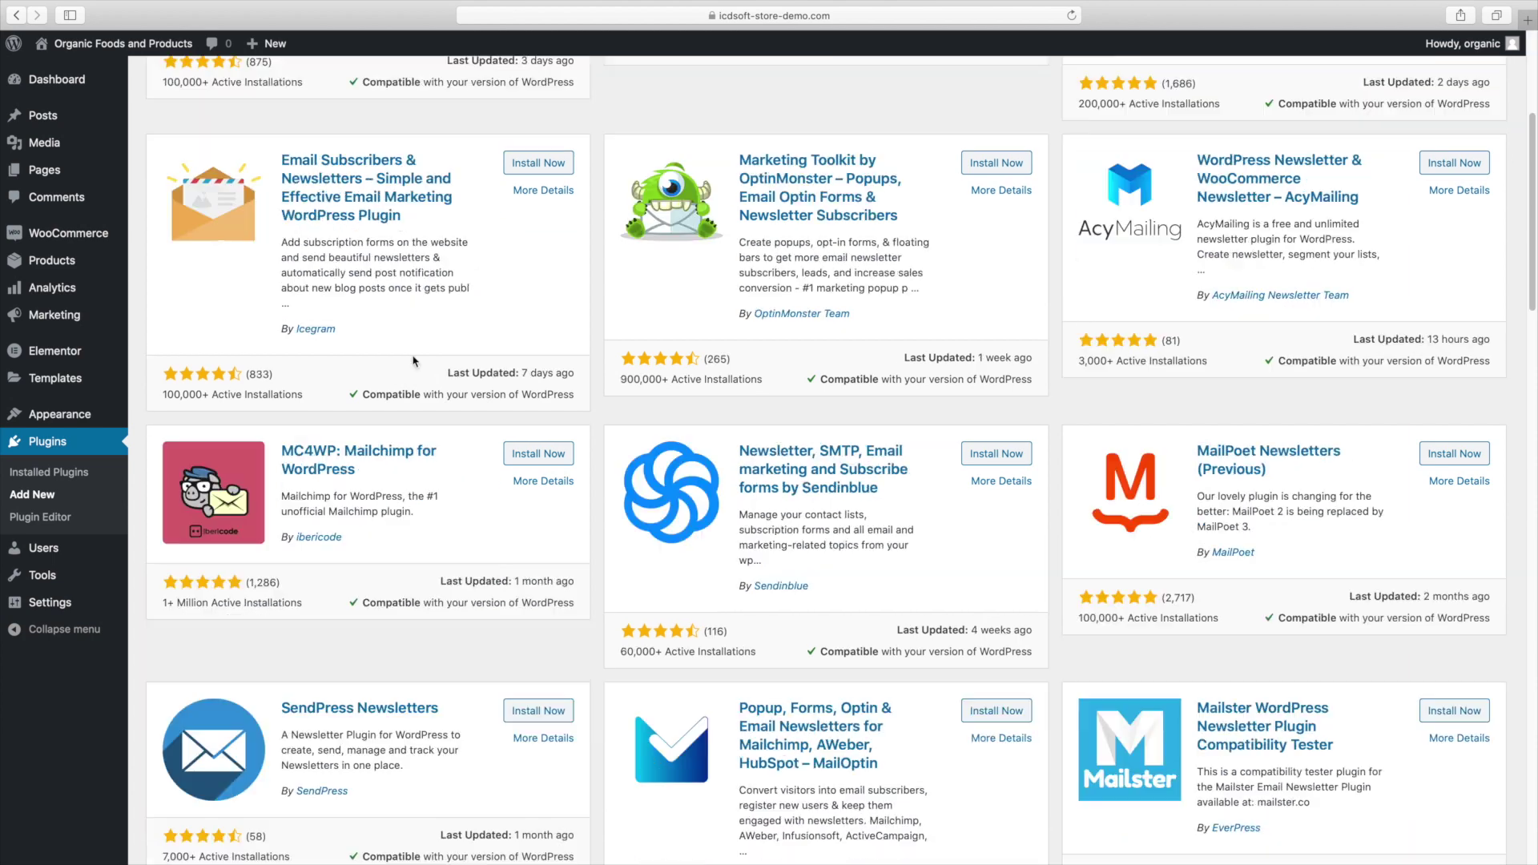
Compare the free MC4WP Mailchimp plugin's details, then install the Newsletter plugin.
{"action": "left_click", "coordinate": [529, 485]}
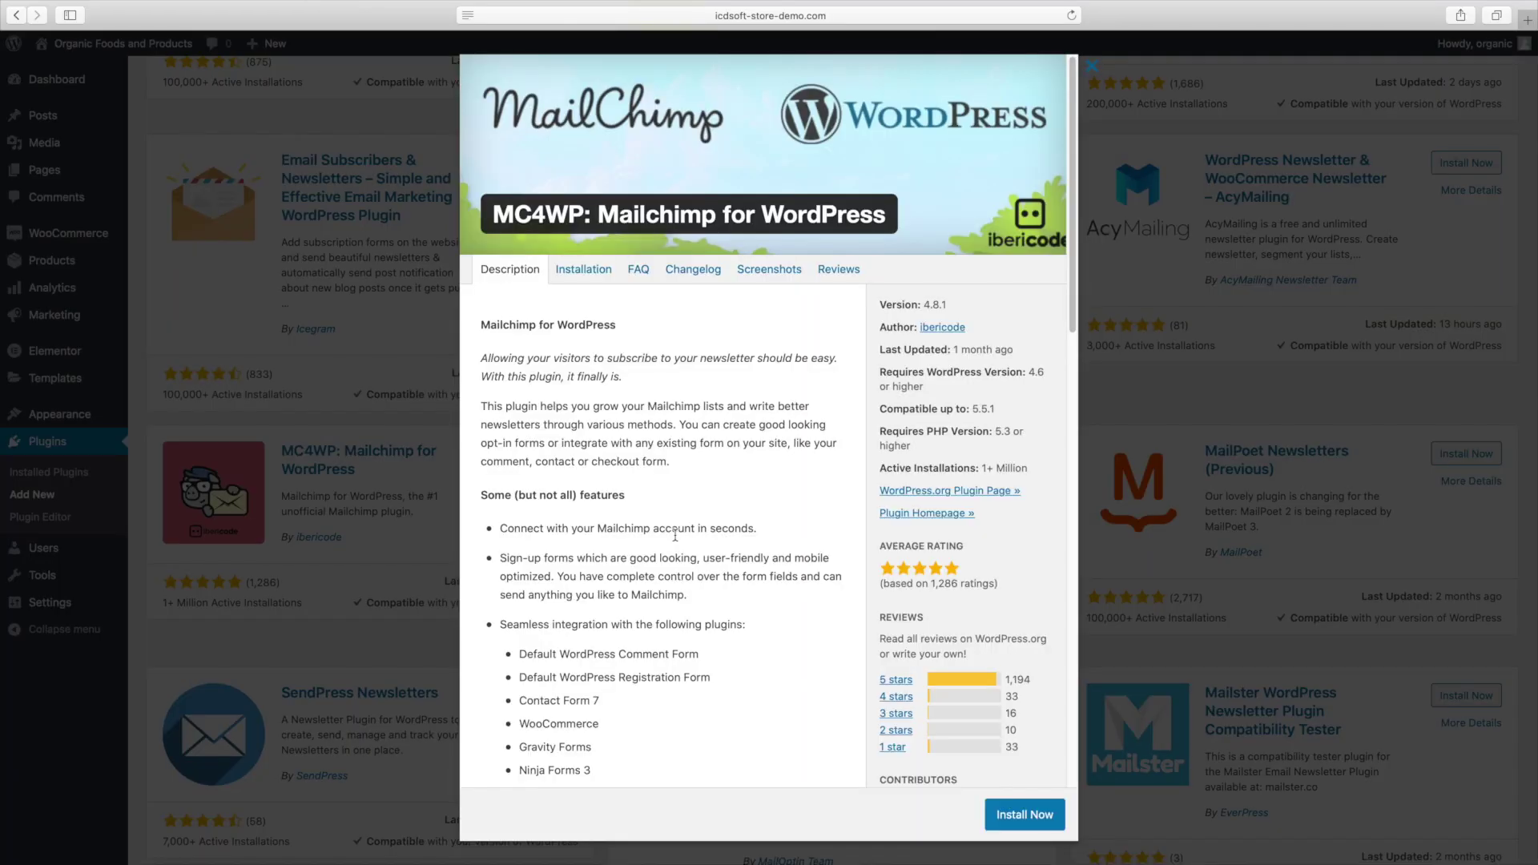
{"action": "scroll", "coordinate": [677, 531], "scroll_direction": "down", "scroll_amount": 7}
{"action": "scroll", "coordinate": [677, 530], "scroll_direction": "down", "scroll_amount": 10}
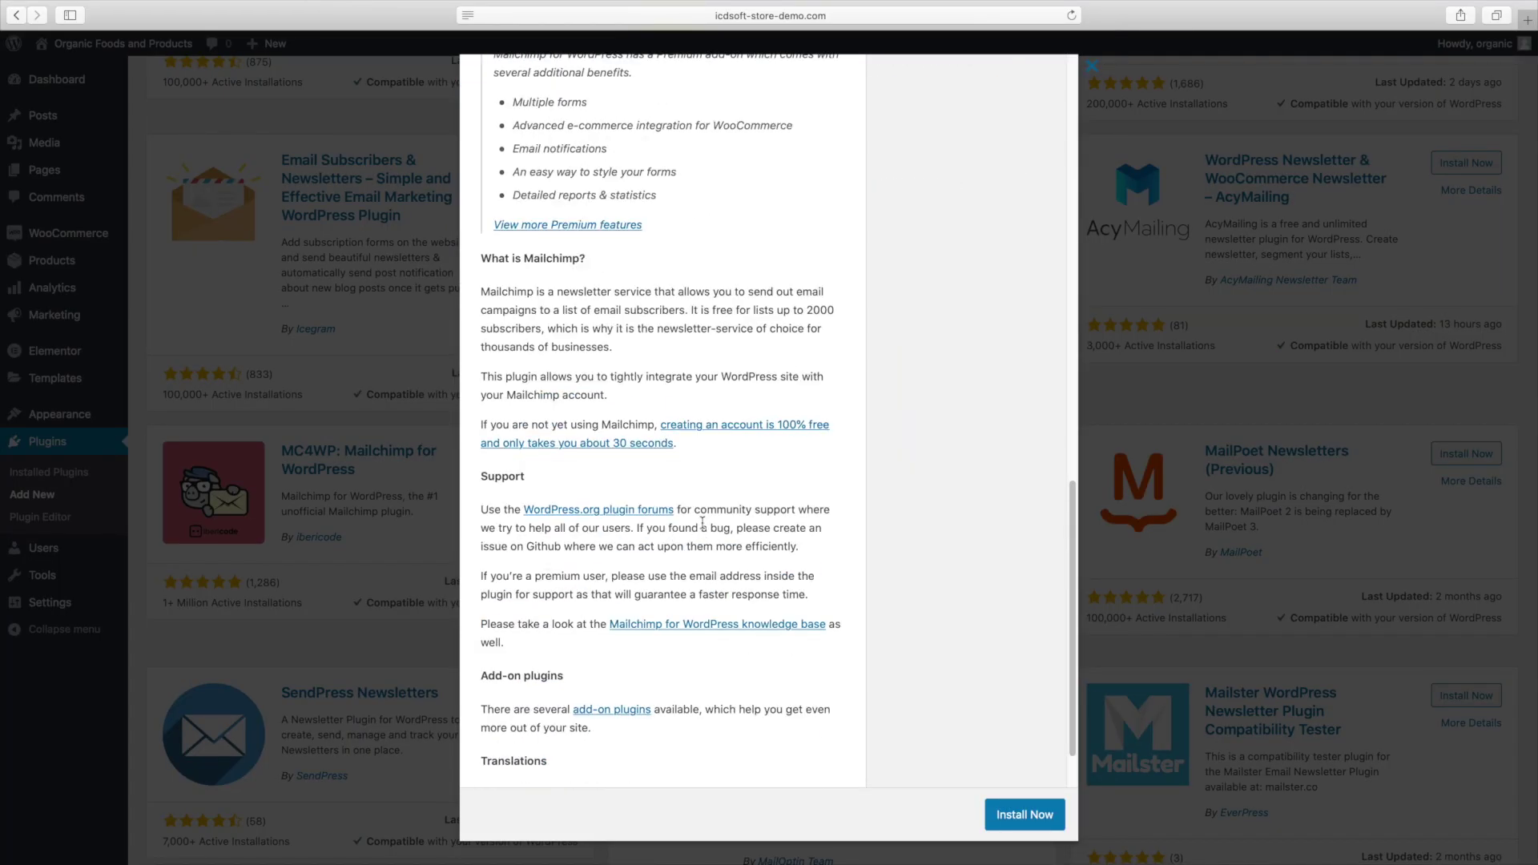
{"action": "left_click_drag", "start_coordinate": [692, 310], "coordinate": [734, 343]}
{"action": "left_click", "coordinate": [724, 348]}
{"action": "scroll", "coordinate": [729, 369], "scroll_direction": "up", "scroll_amount": 15}
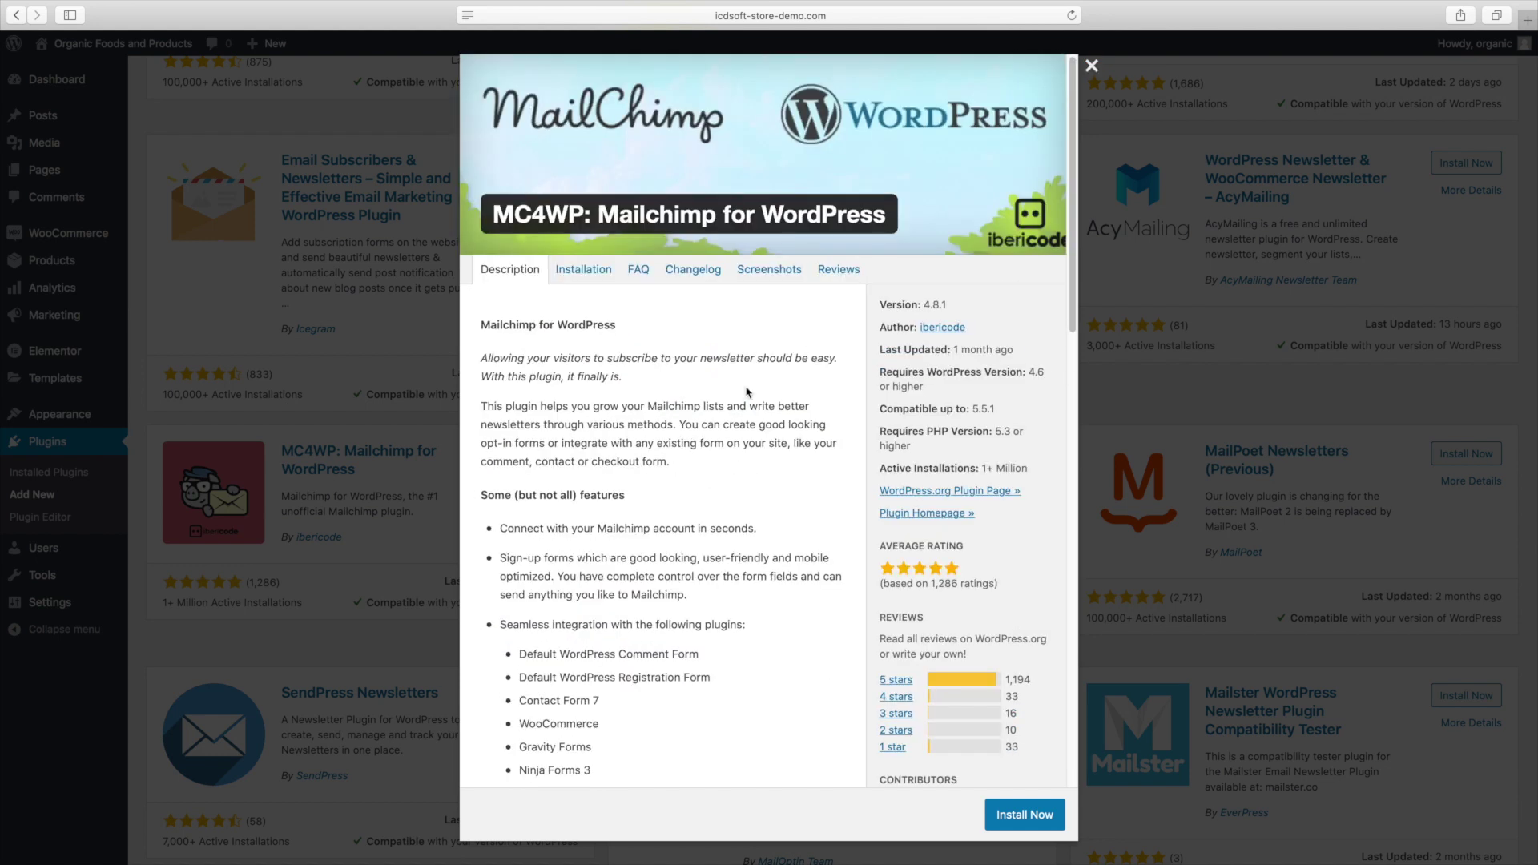
{"action": "left_click", "coordinate": [1165, 423]}
{"action": "scroll", "coordinate": [1066, 415], "scroll_direction": "up", "scroll_amount": 5}
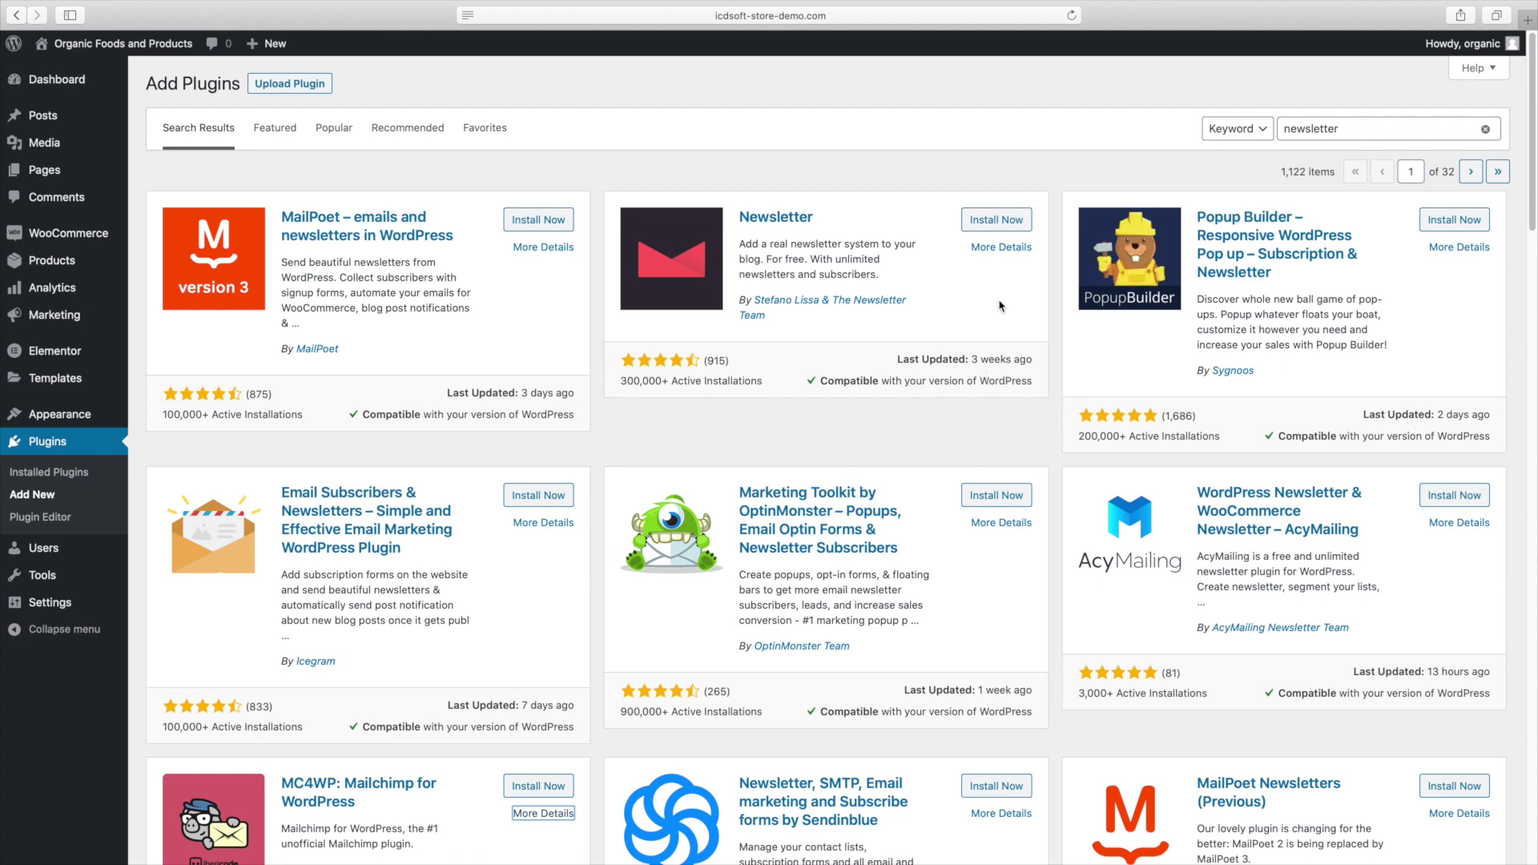
{"action": "left_click", "coordinate": [999, 250]}
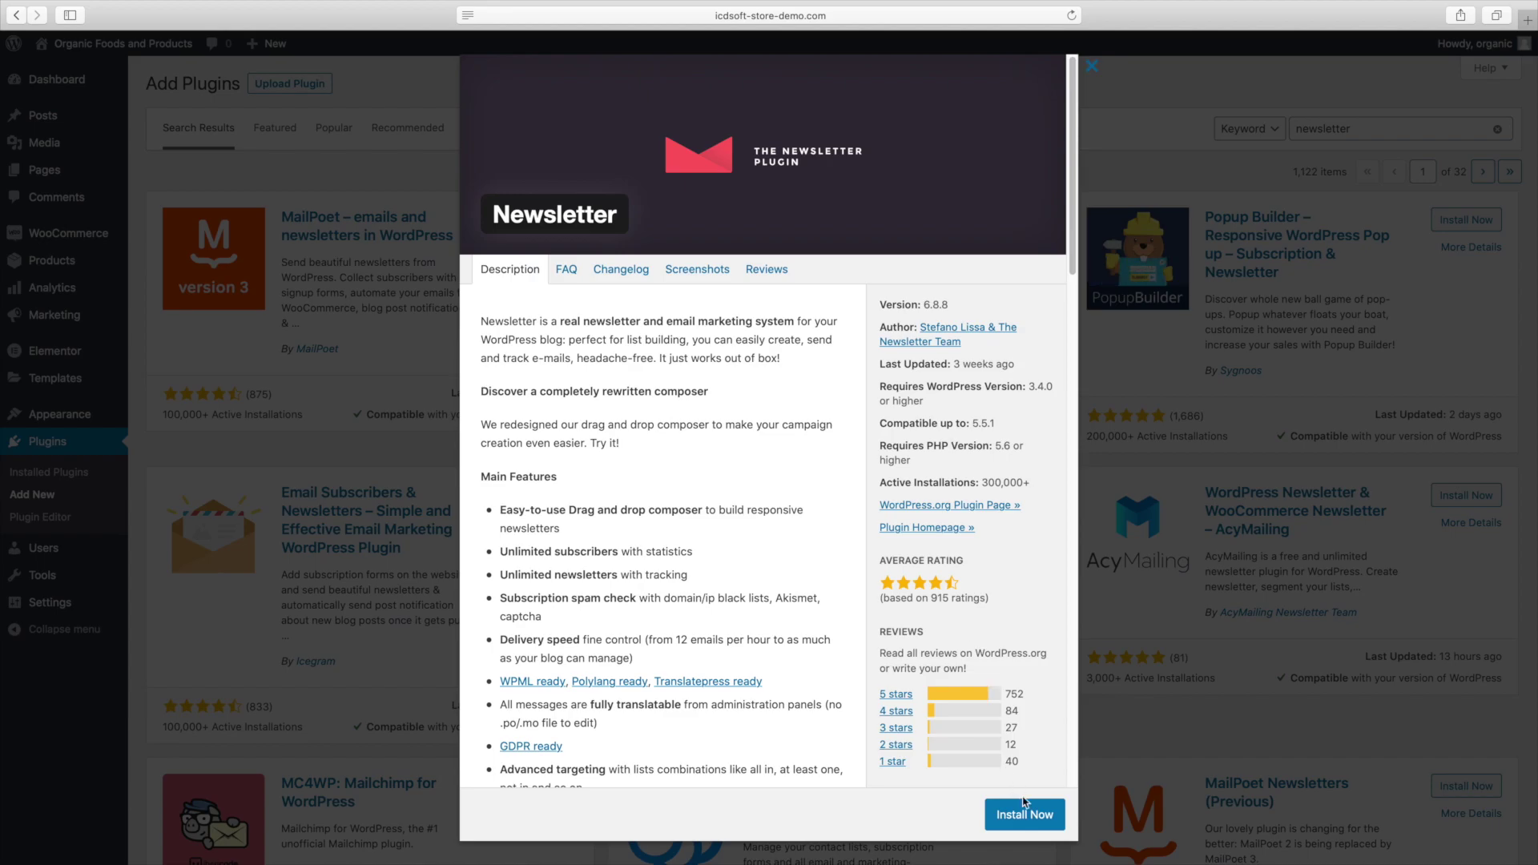
{"action": "left_click", "coordinate": [1024, 804]}
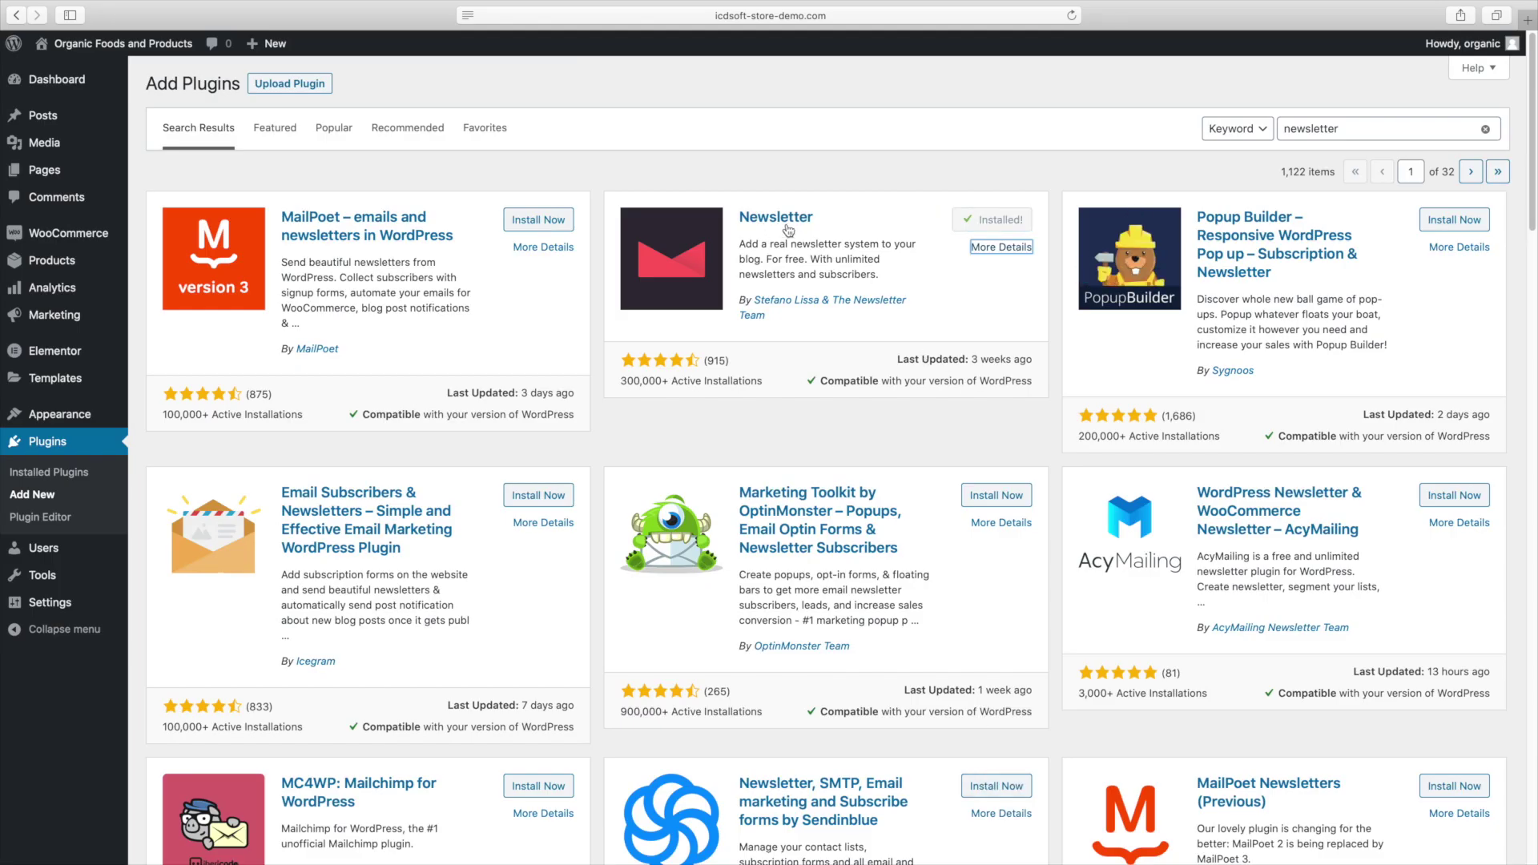
Activate Newsletter and run its wizard, keeping the default sender details and subscription form options.
{"action": "left_click", "coordinate": [986, 228]}
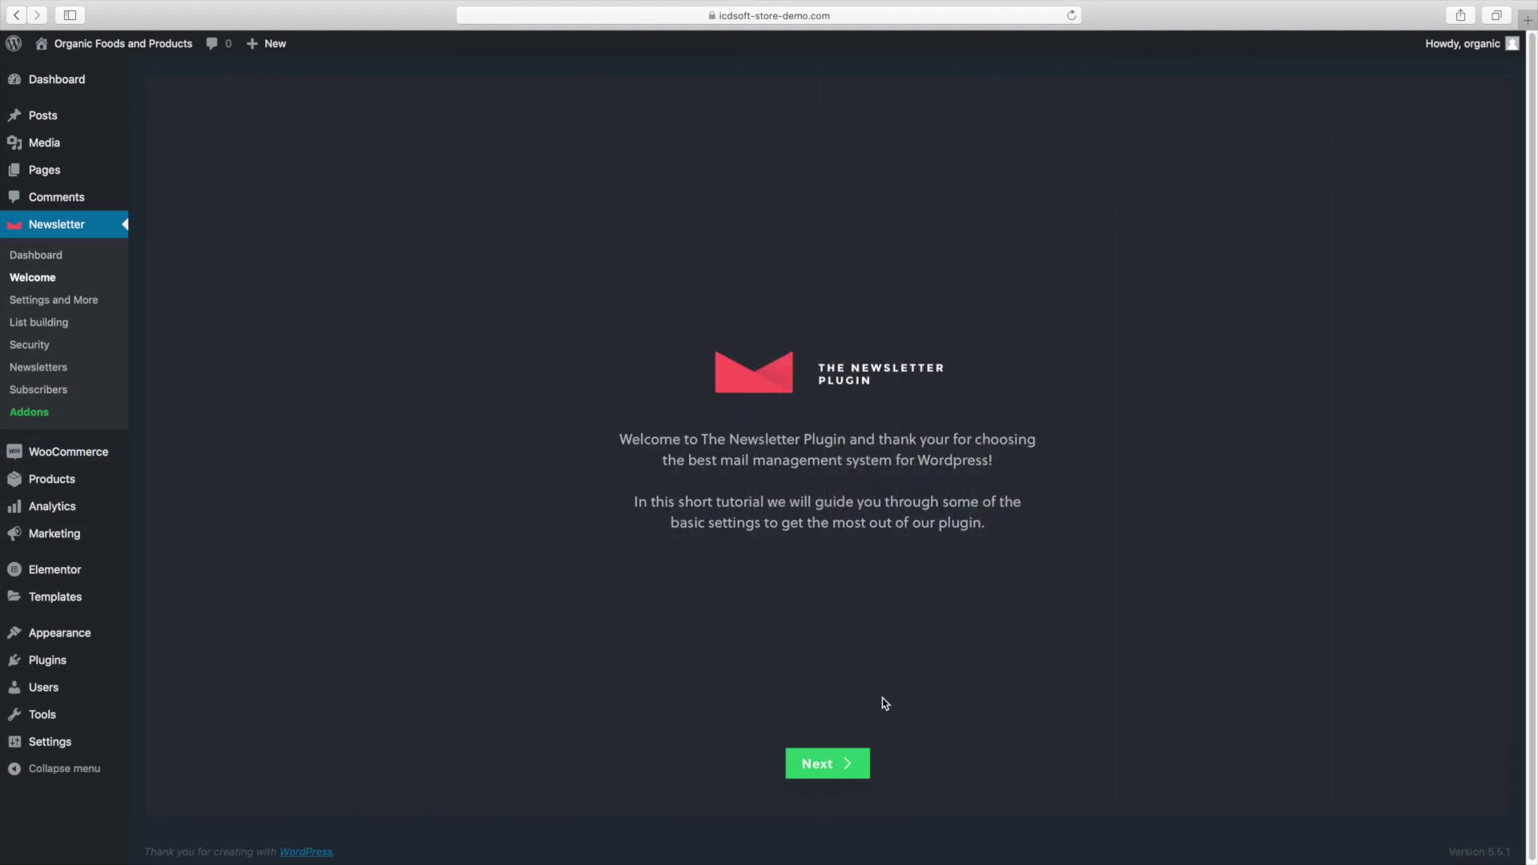
{"action": "left_click", "coordinate": [855, 763]}
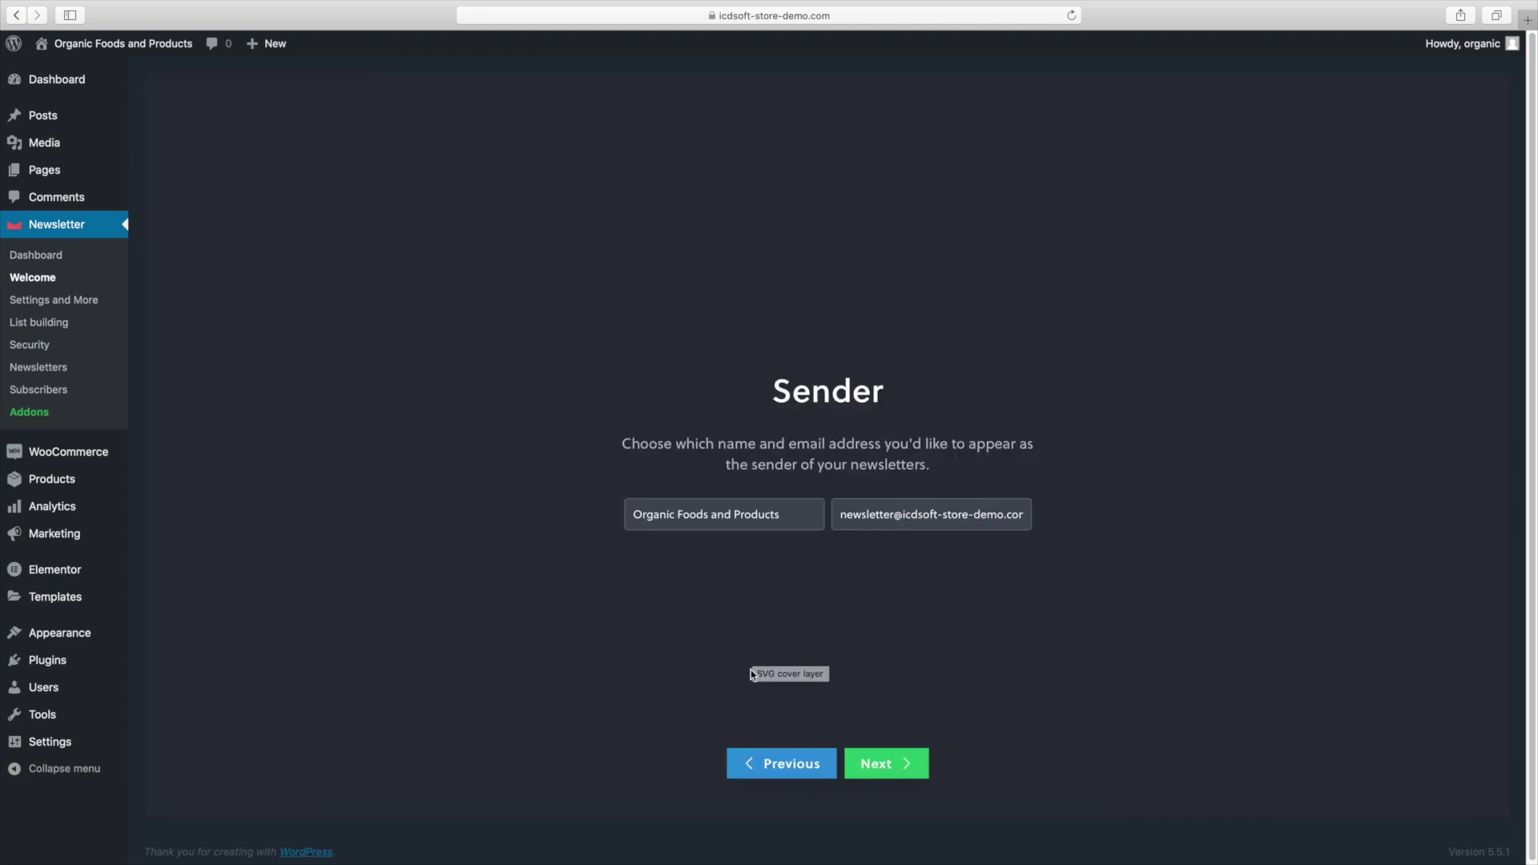
{"action": "triple_click", "coordinate": [718, 526]}
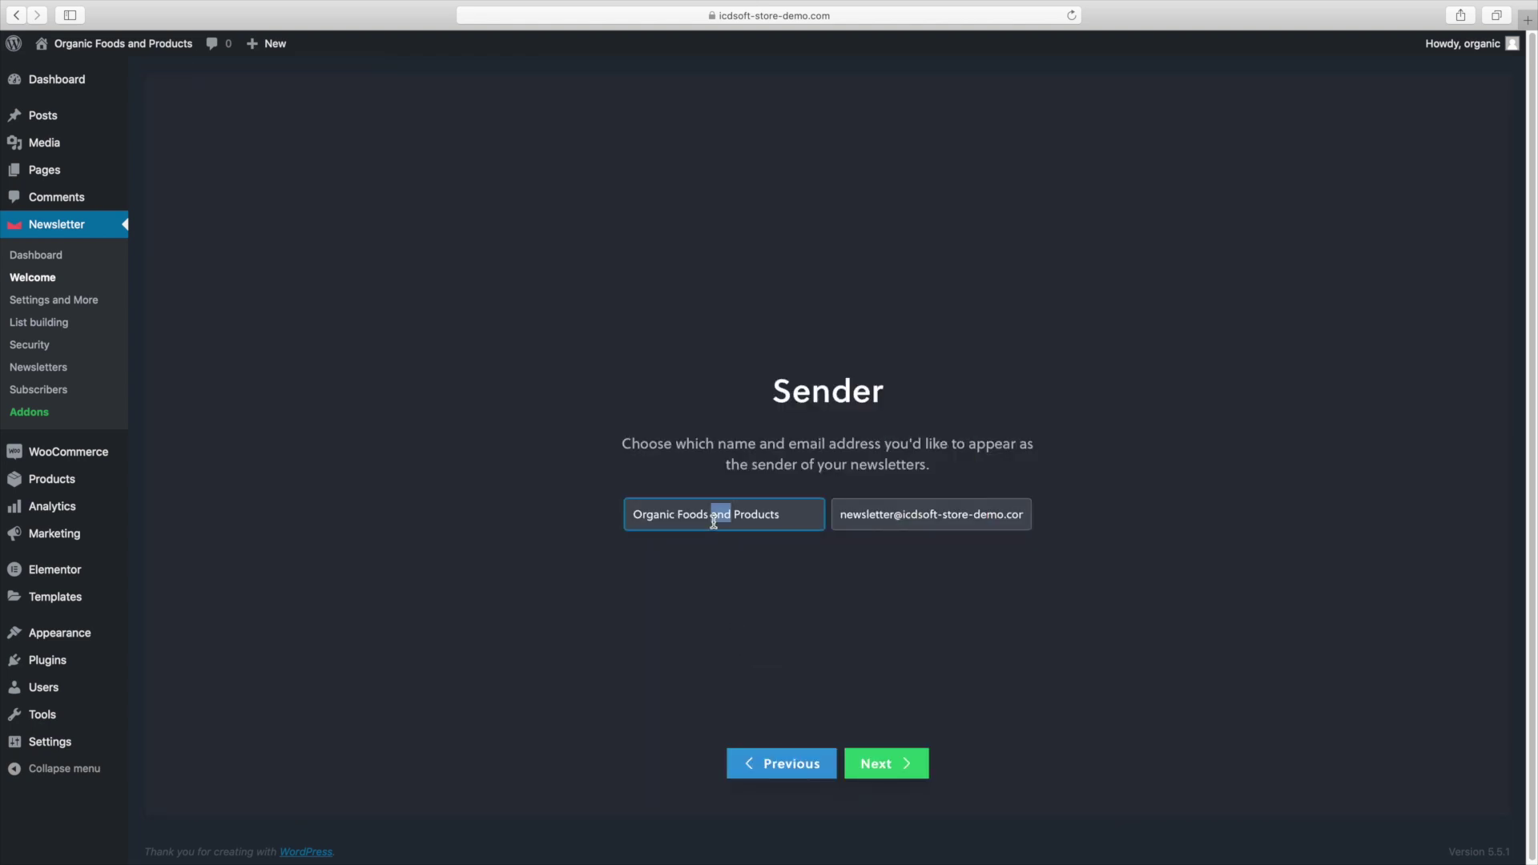
{"action": "triple_click", "coordinate": [885, 515]}
{"action": "left_click", "coordinate": [870, 558]}
{"action": "left_click", "coordinate": [878, 762]}
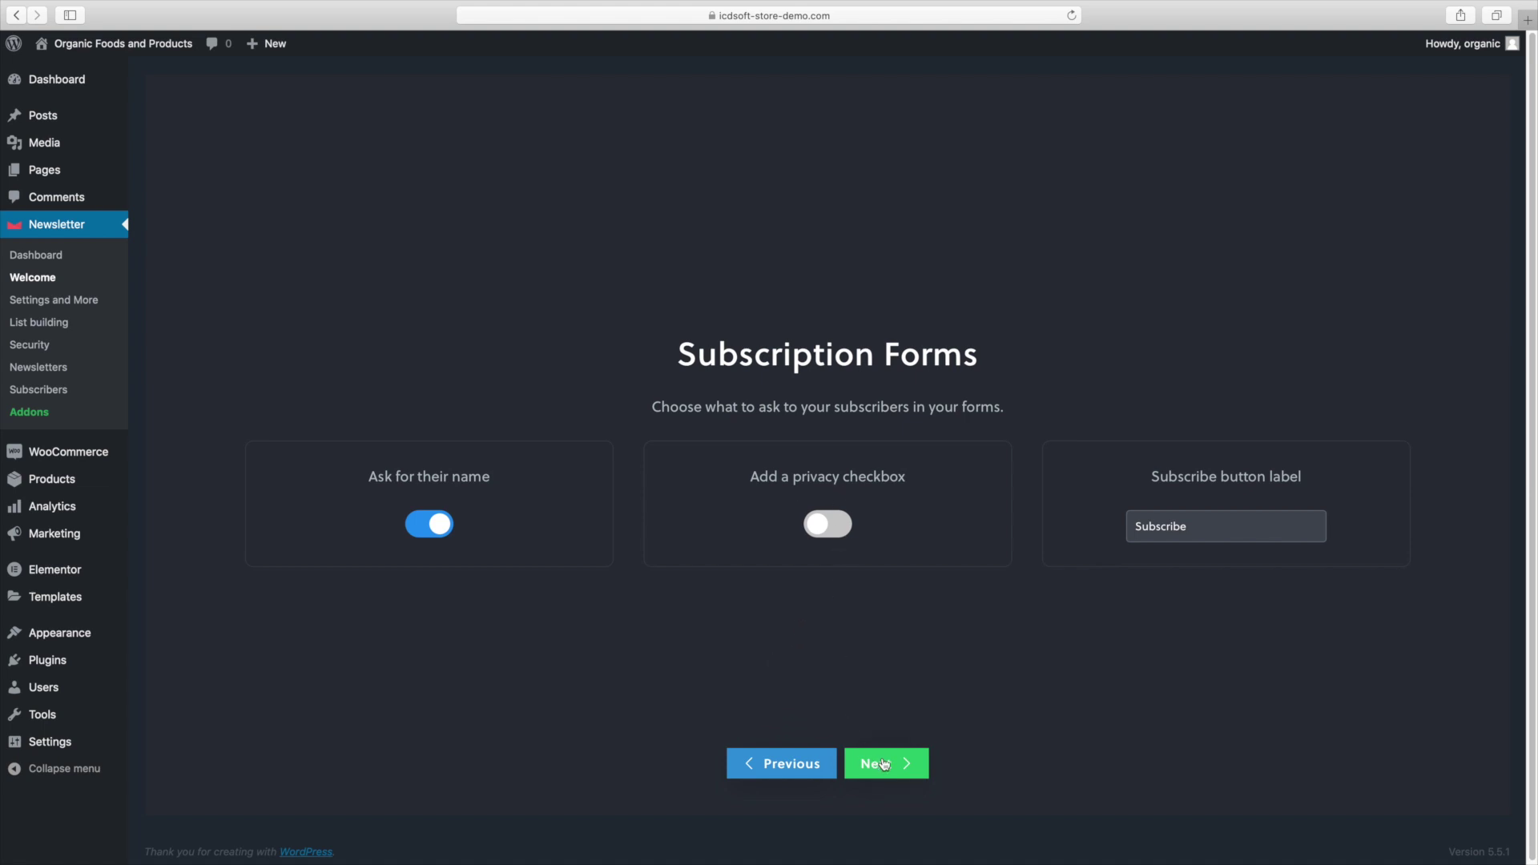
{"action": "left_click", "coordinate": [882, 764]}
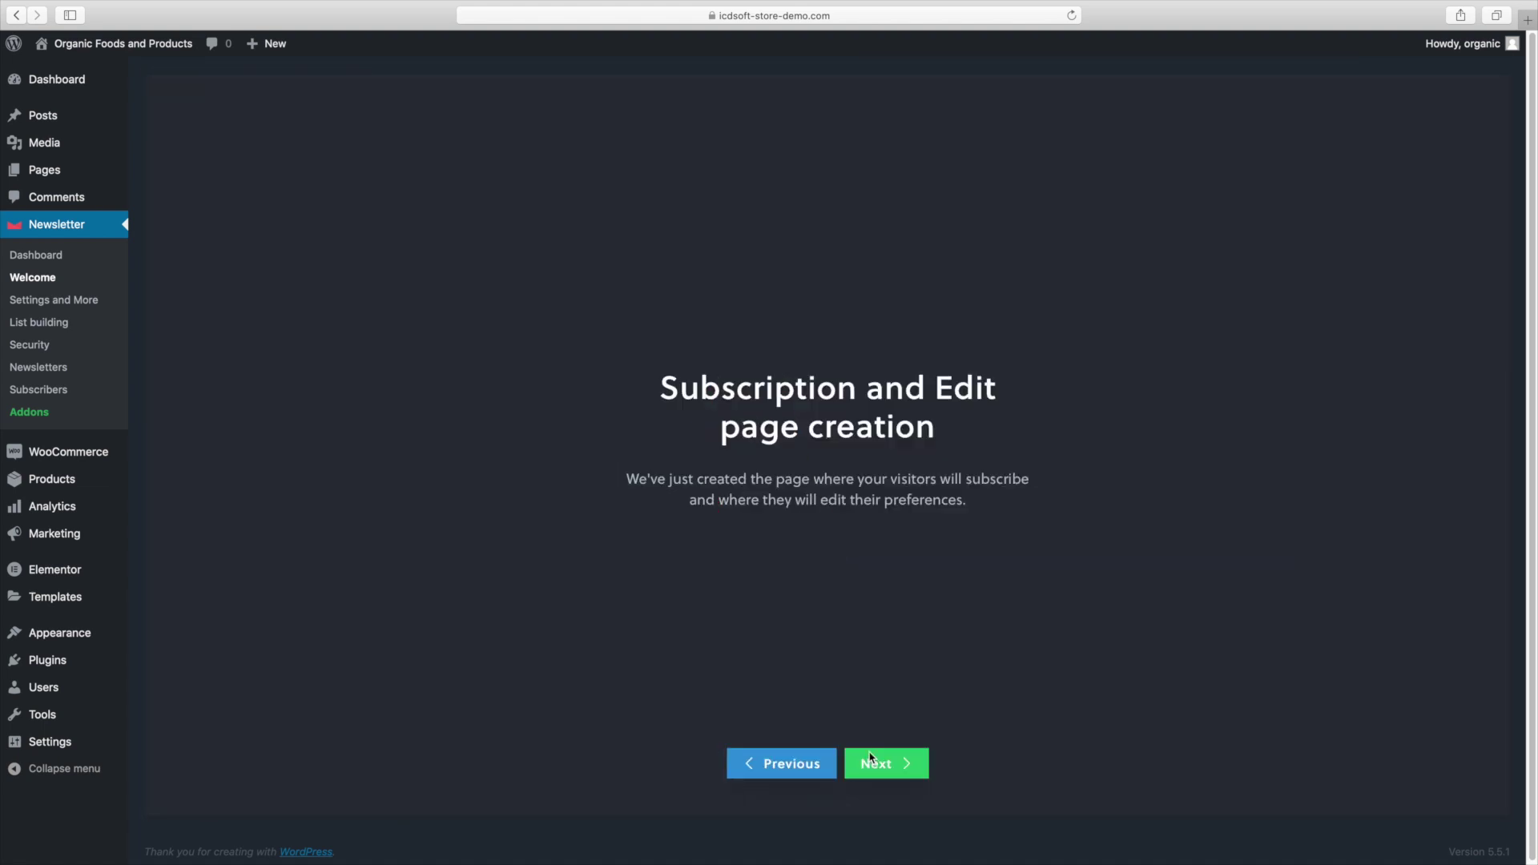
{"action": "left_click", "coordinate": [871, 758]}
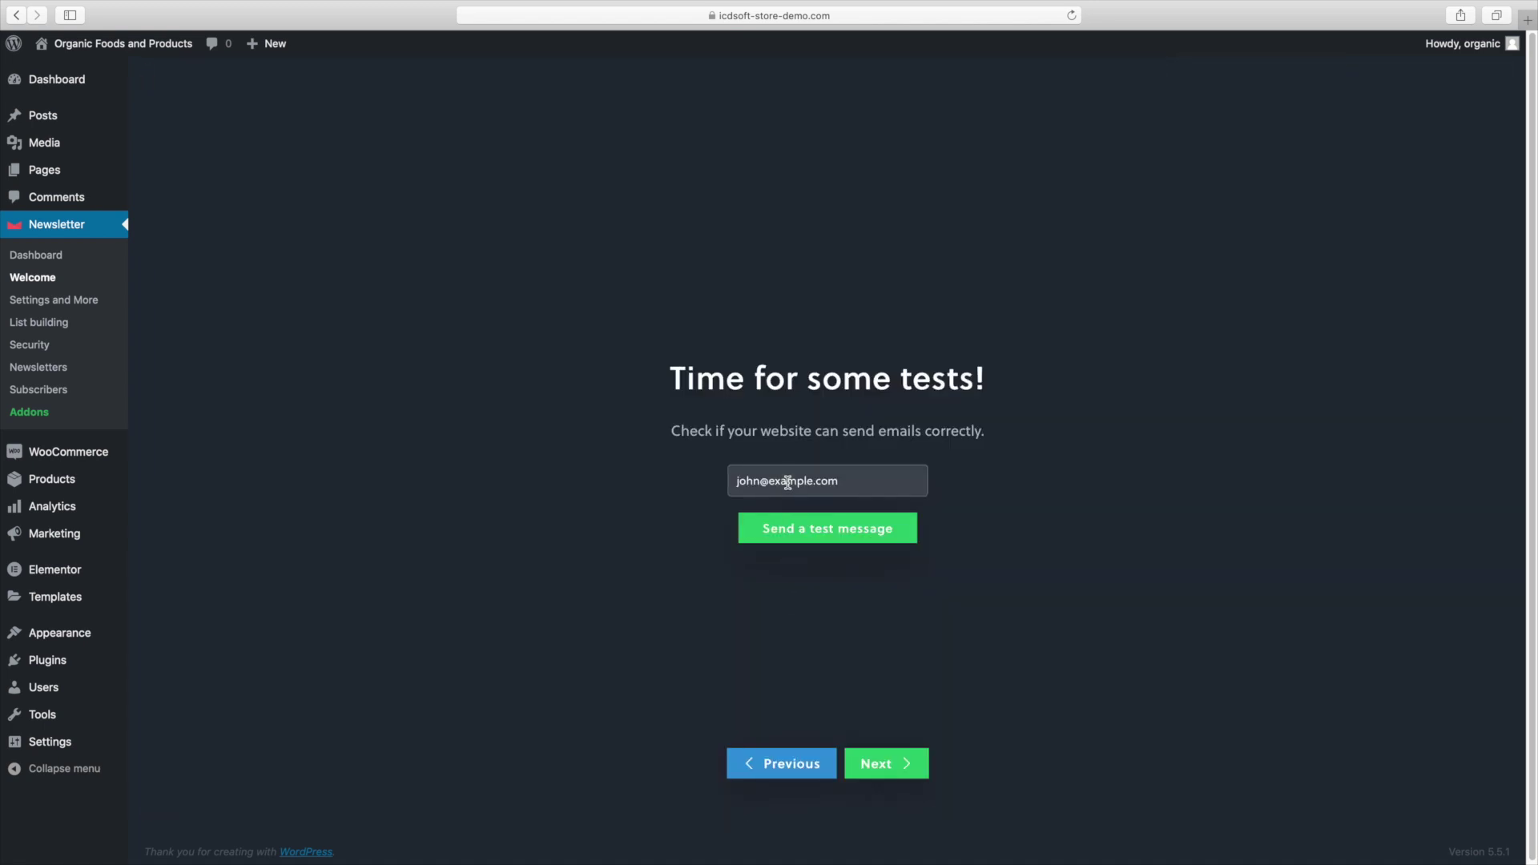
Send a test message to the pasted postmaster address, then complete the remaining wizard steps.
{"action": "double_click", "coordinate": [788, 482]}
{"action": "triple_click", "coordinate": [788, 482]}
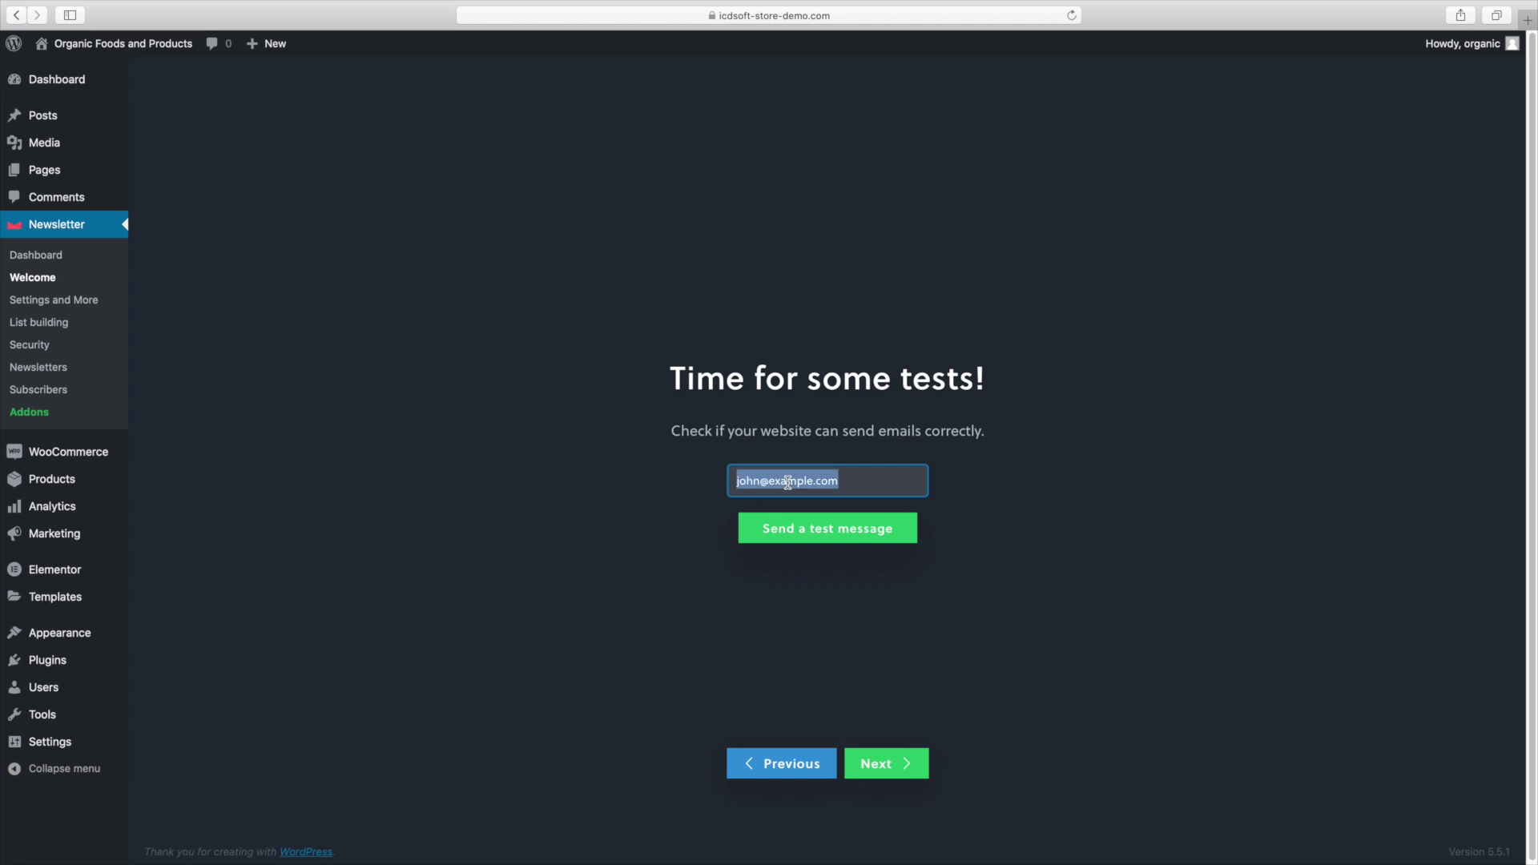
{"action": "key", "text": "BackSpace"}
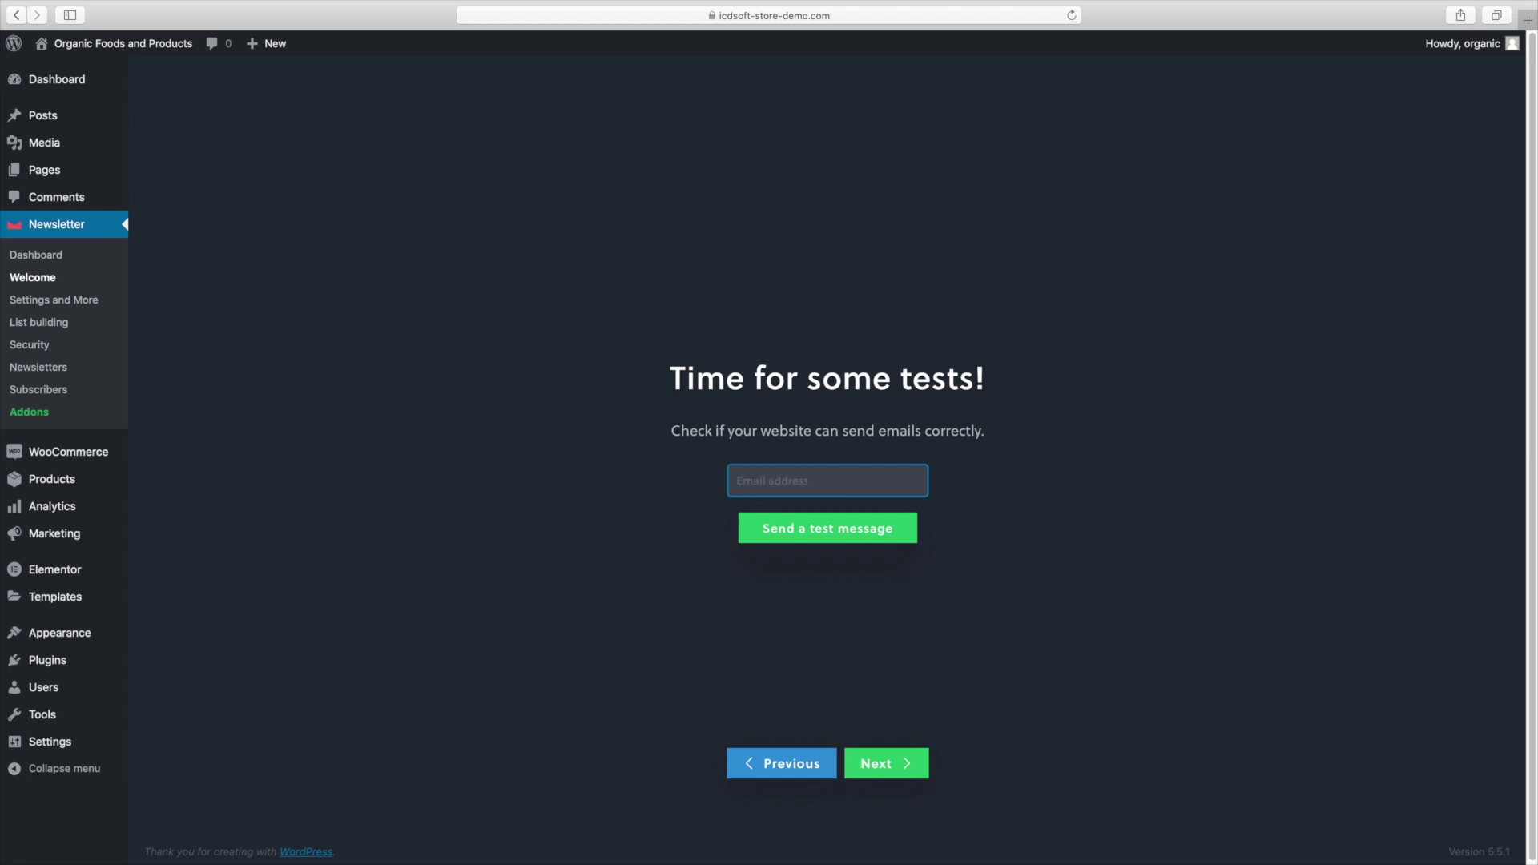
{"action": "key", "text": "super+v"}
{"action": "left_click", "coordinate": [858, 521]}
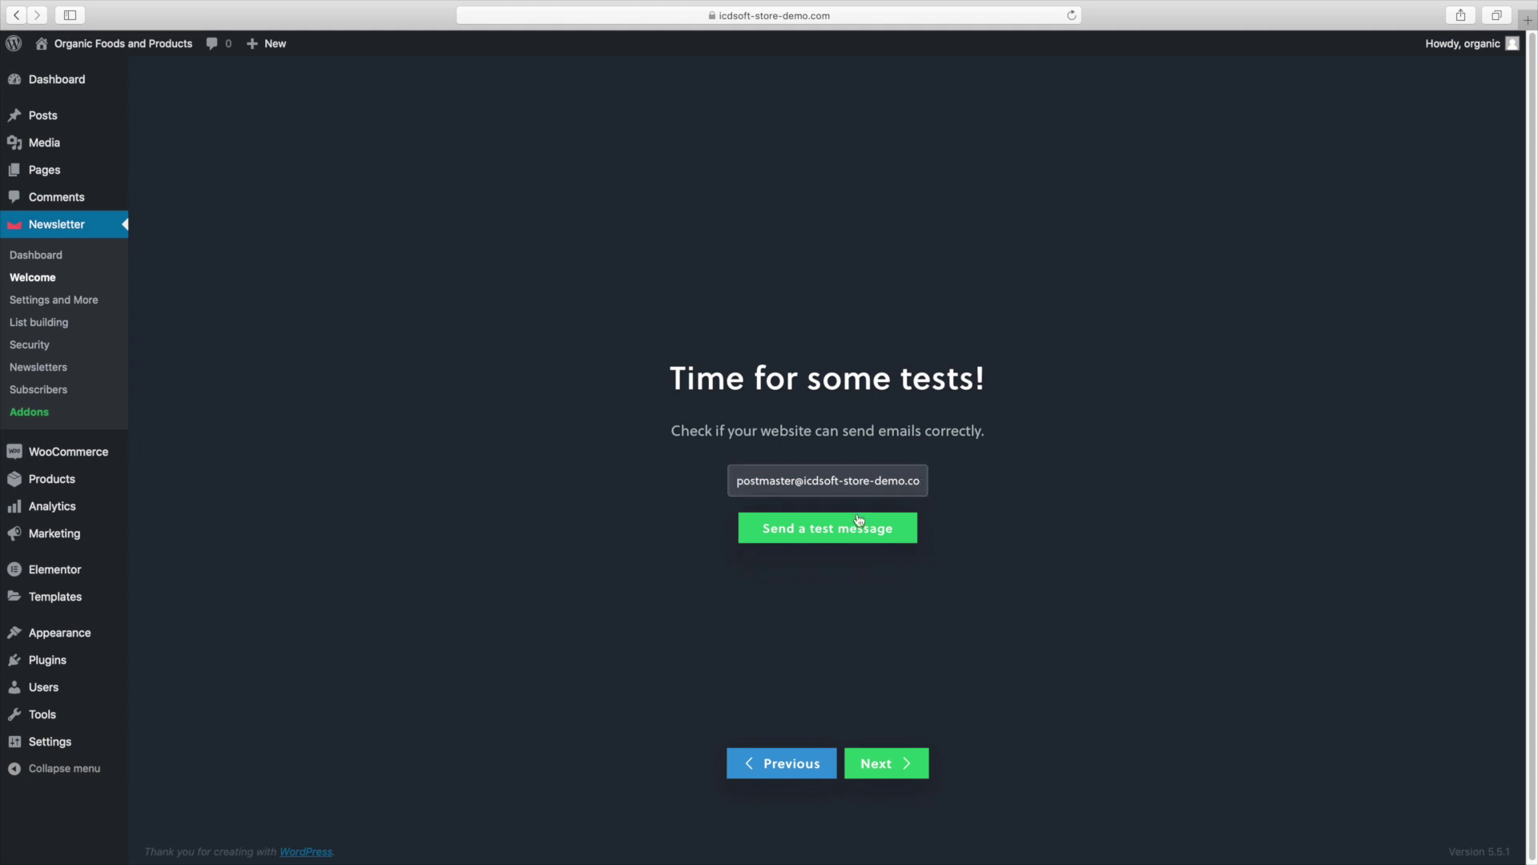
{"action": "left_click", "coordinate": [900, 475]}
{"action": "left_click", "coordinate": [879, 762]}
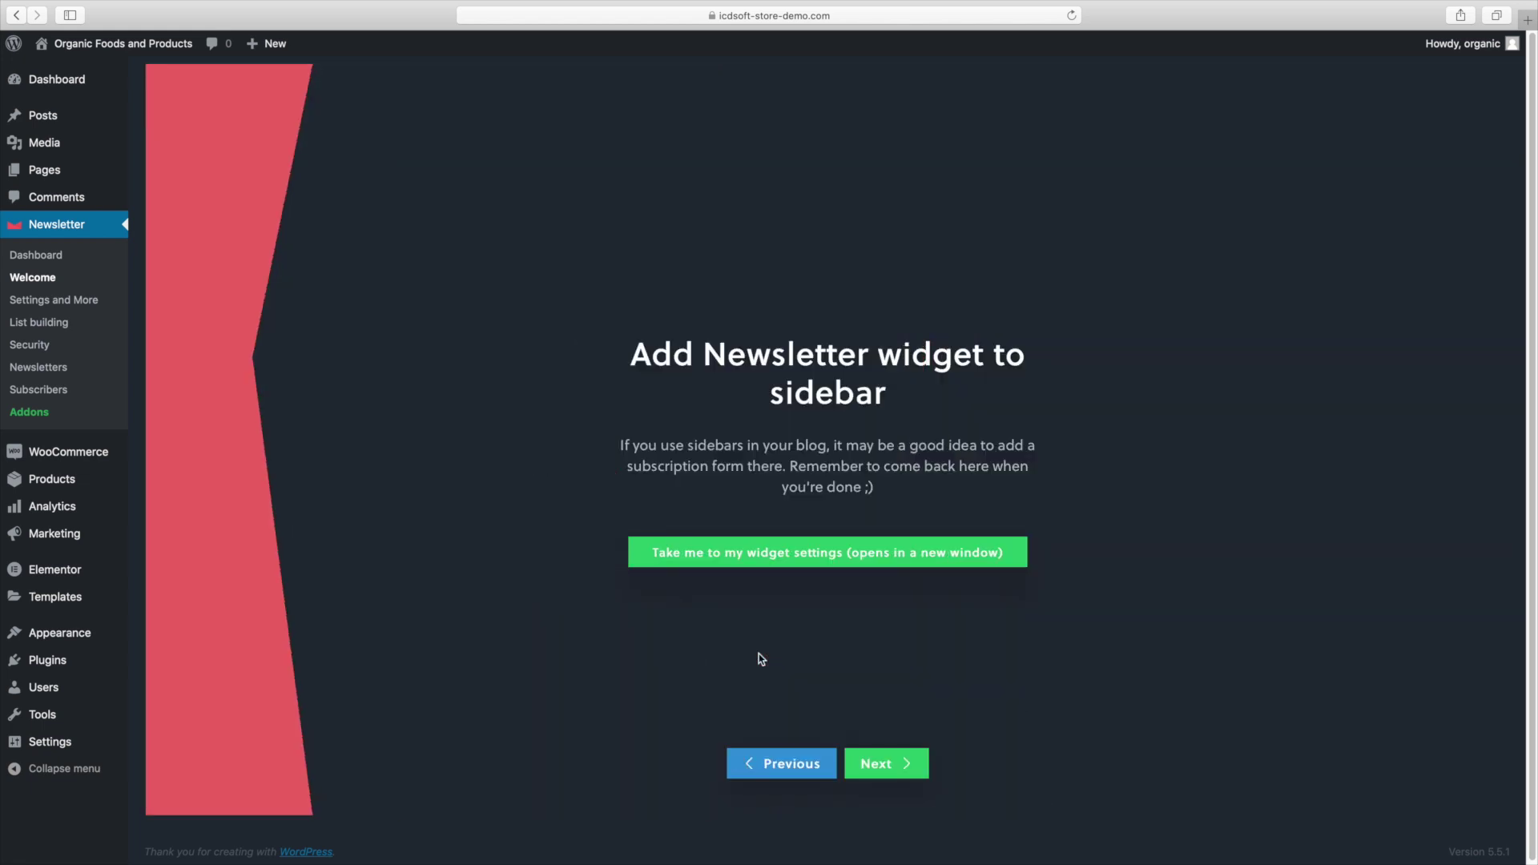
{"action": "left_click", "coordinate": [880, 776]}
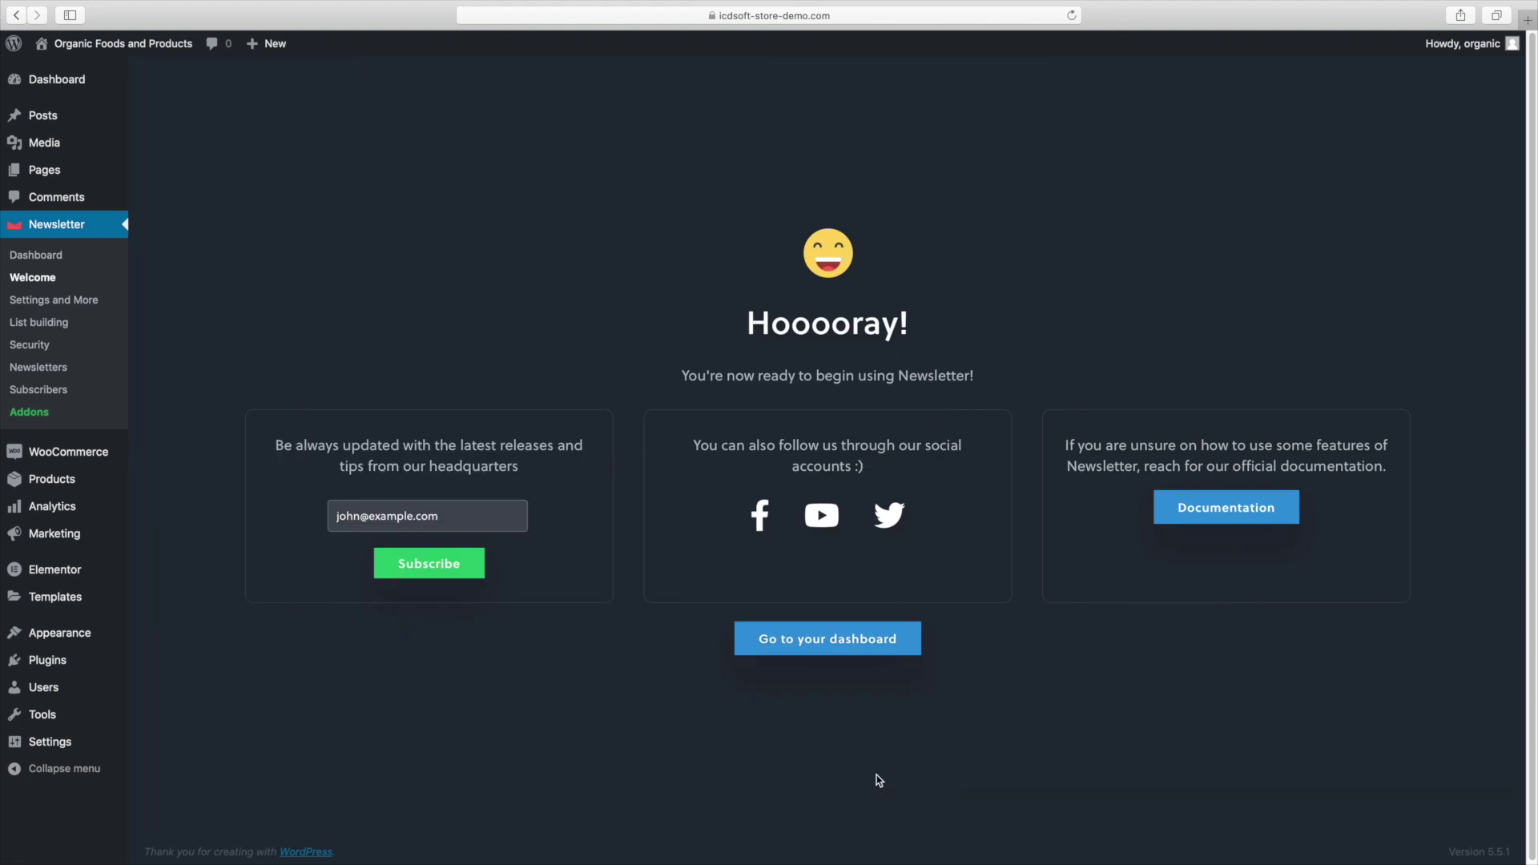
{"action": "left_click", "coordinate": [105, 305]}
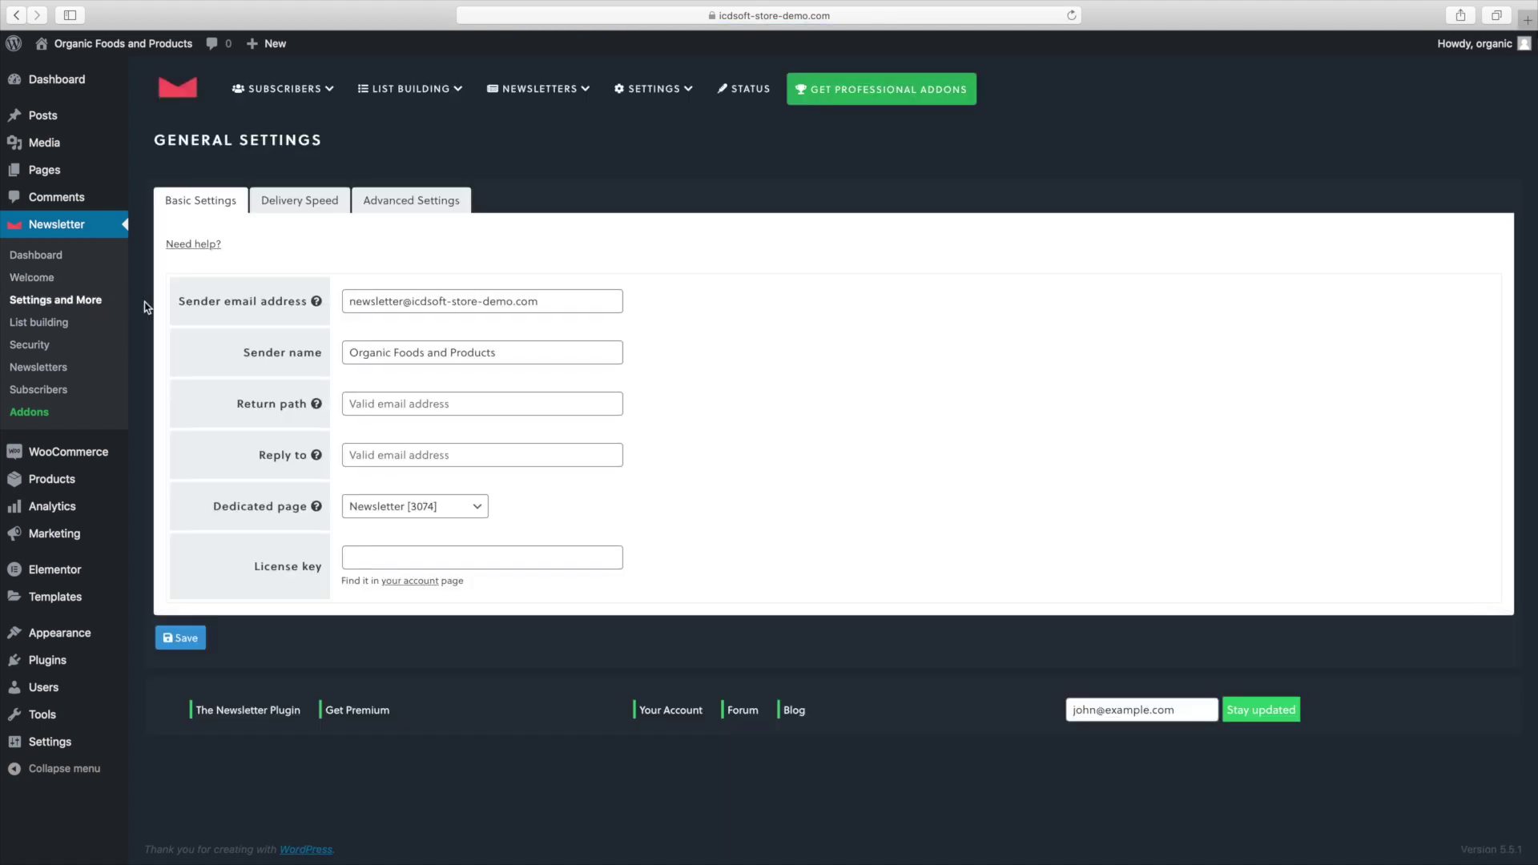
Change Max emails per hour on the Delivery Speed tab to 200 and save.
{"action": "left_click", "coordinate": [306, 205]}
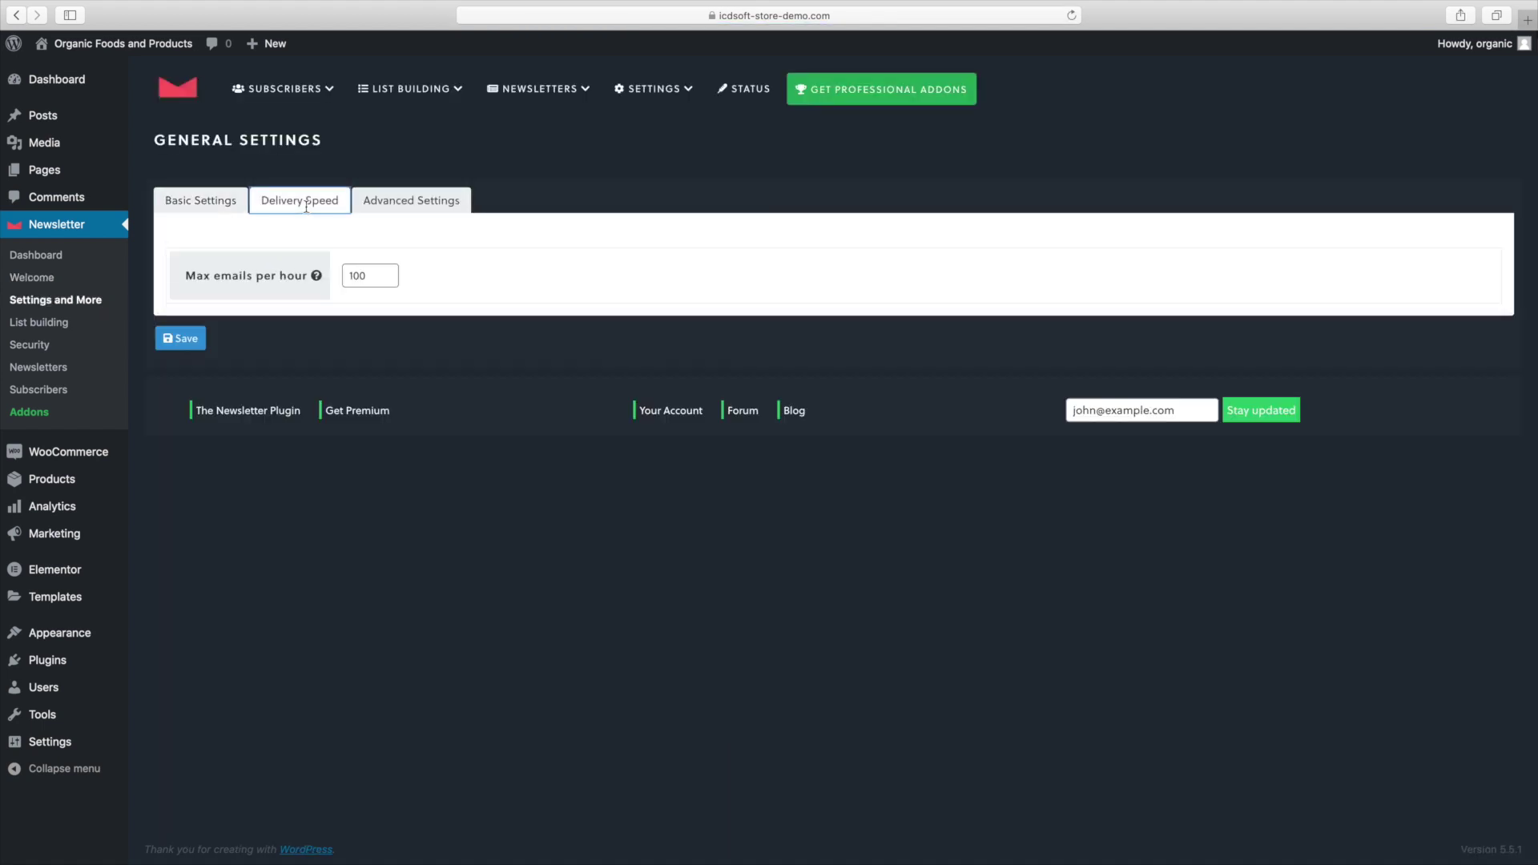
{"action": "double_click", "coordinate": [351, 272]}
{"action": "type", "text": "200"}
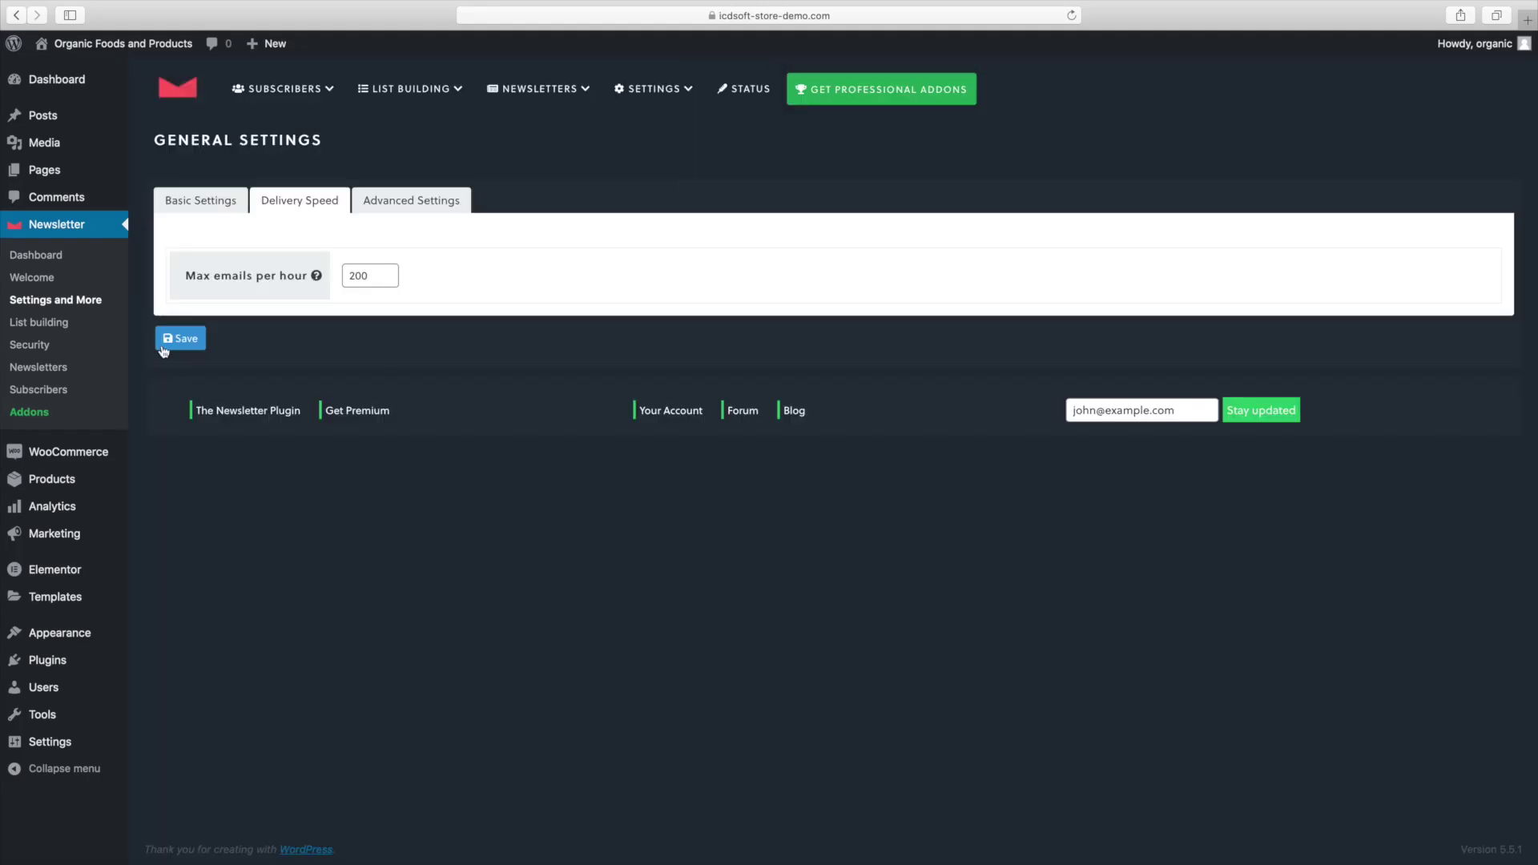
{"action": "left_click", "coordinate": [168, 341]}
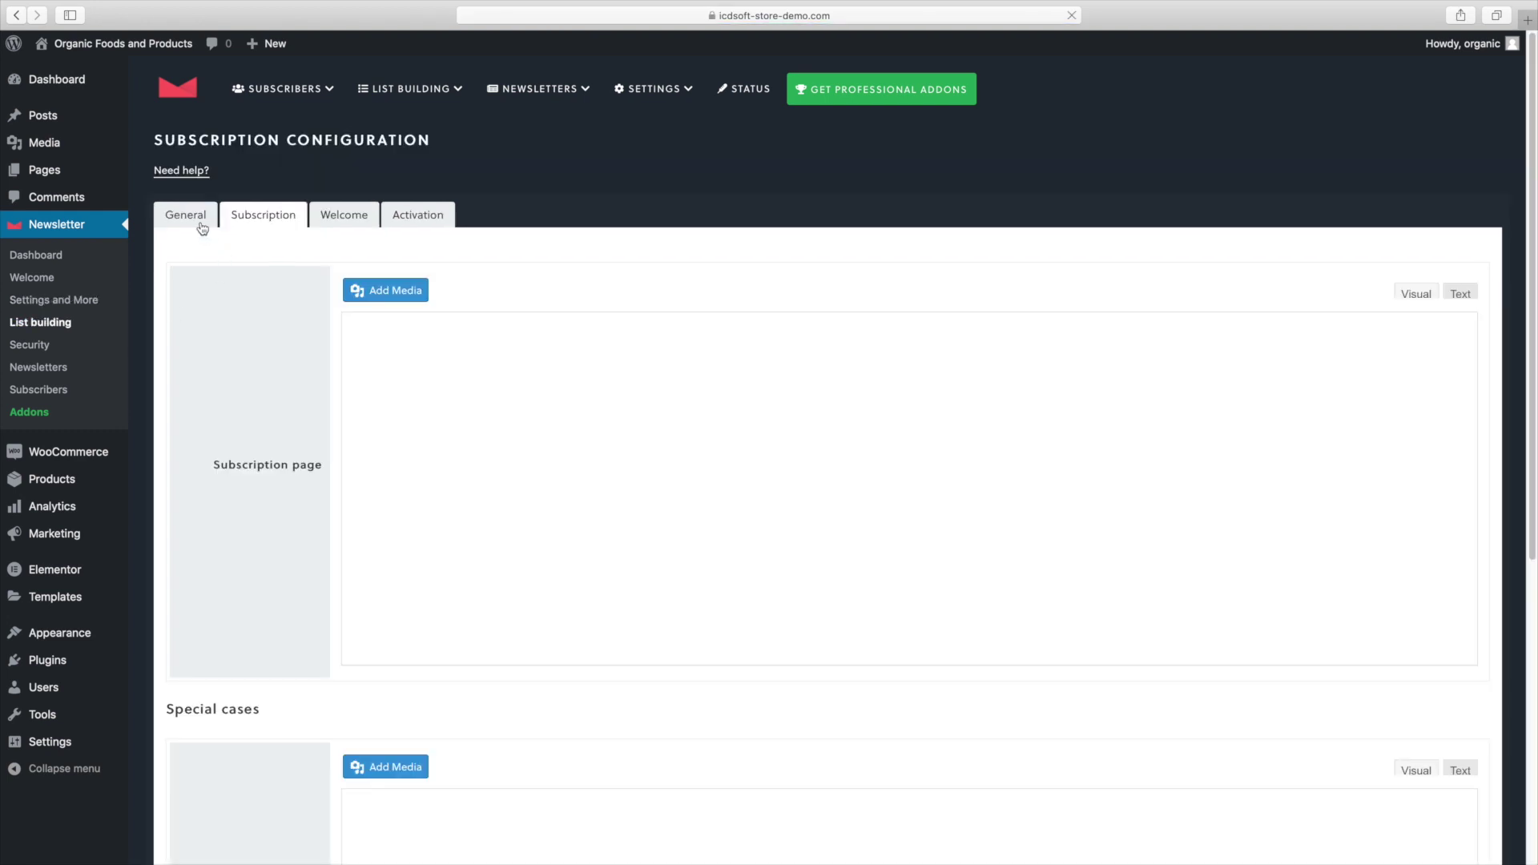
On the General tab, choose Double Opt In and Repeated subscriptions 'No', then save.
{"action": "left_click", "coordinate": [201, 221]}
{"action": "left_click", "coordinate": [372, 303]}
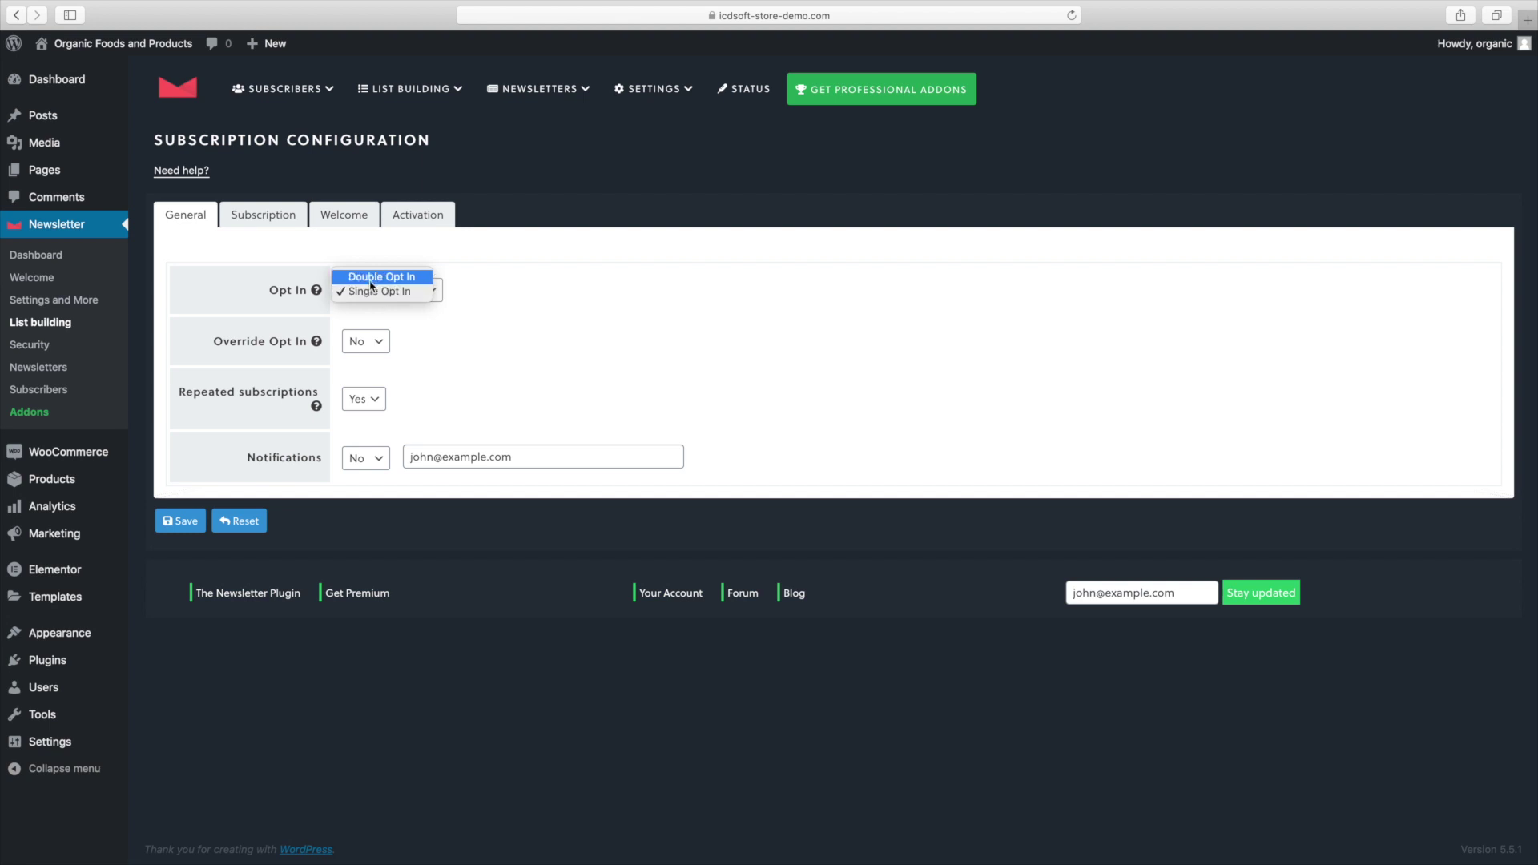
{"action": "left_click", "coordinate": [371, 280]}
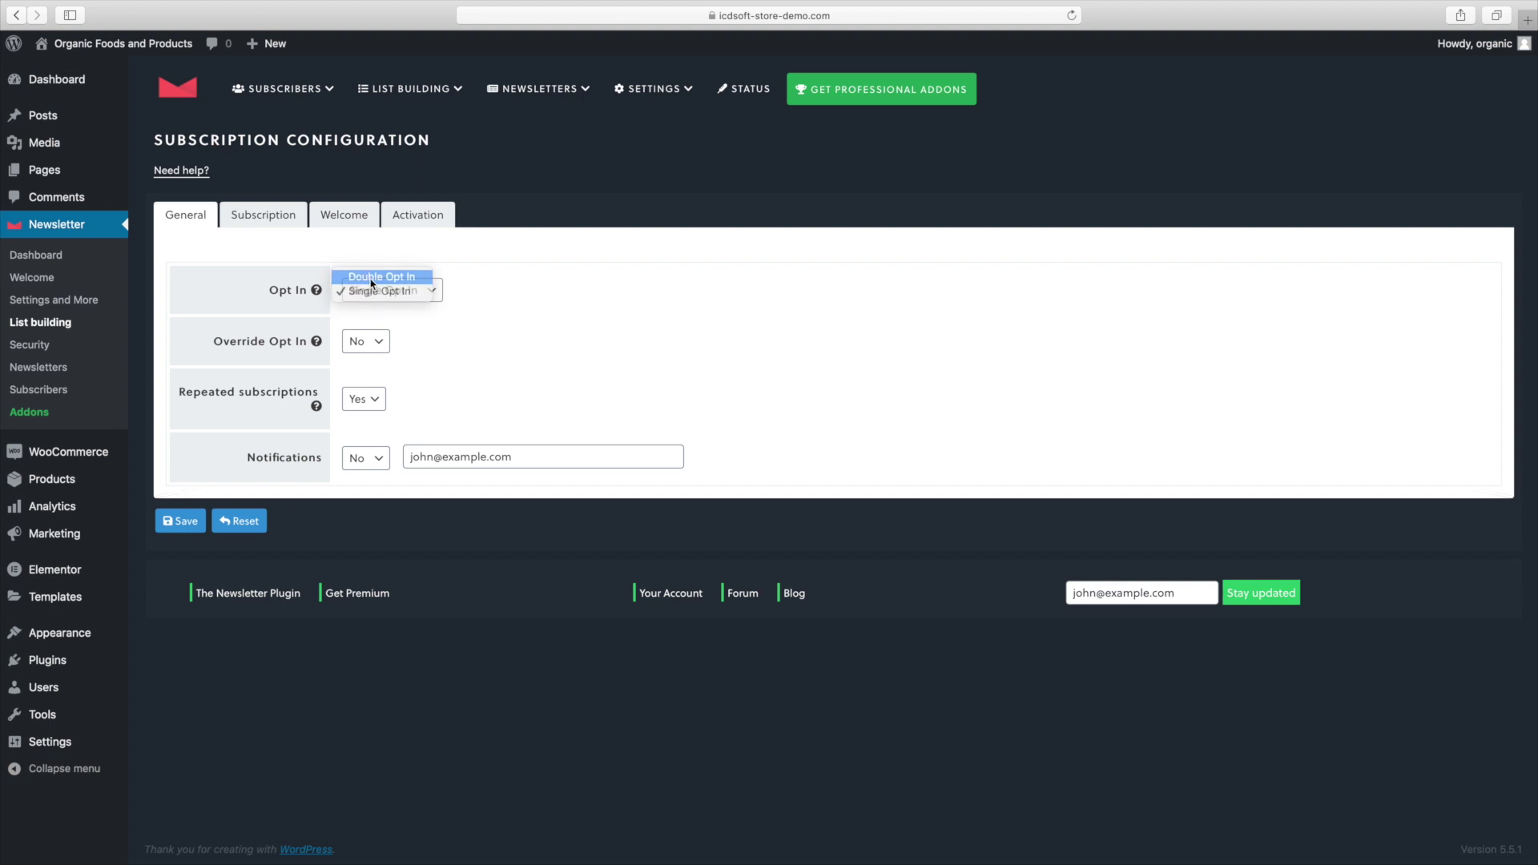
{"action": "left_click", "coordinate": [316, 294]}
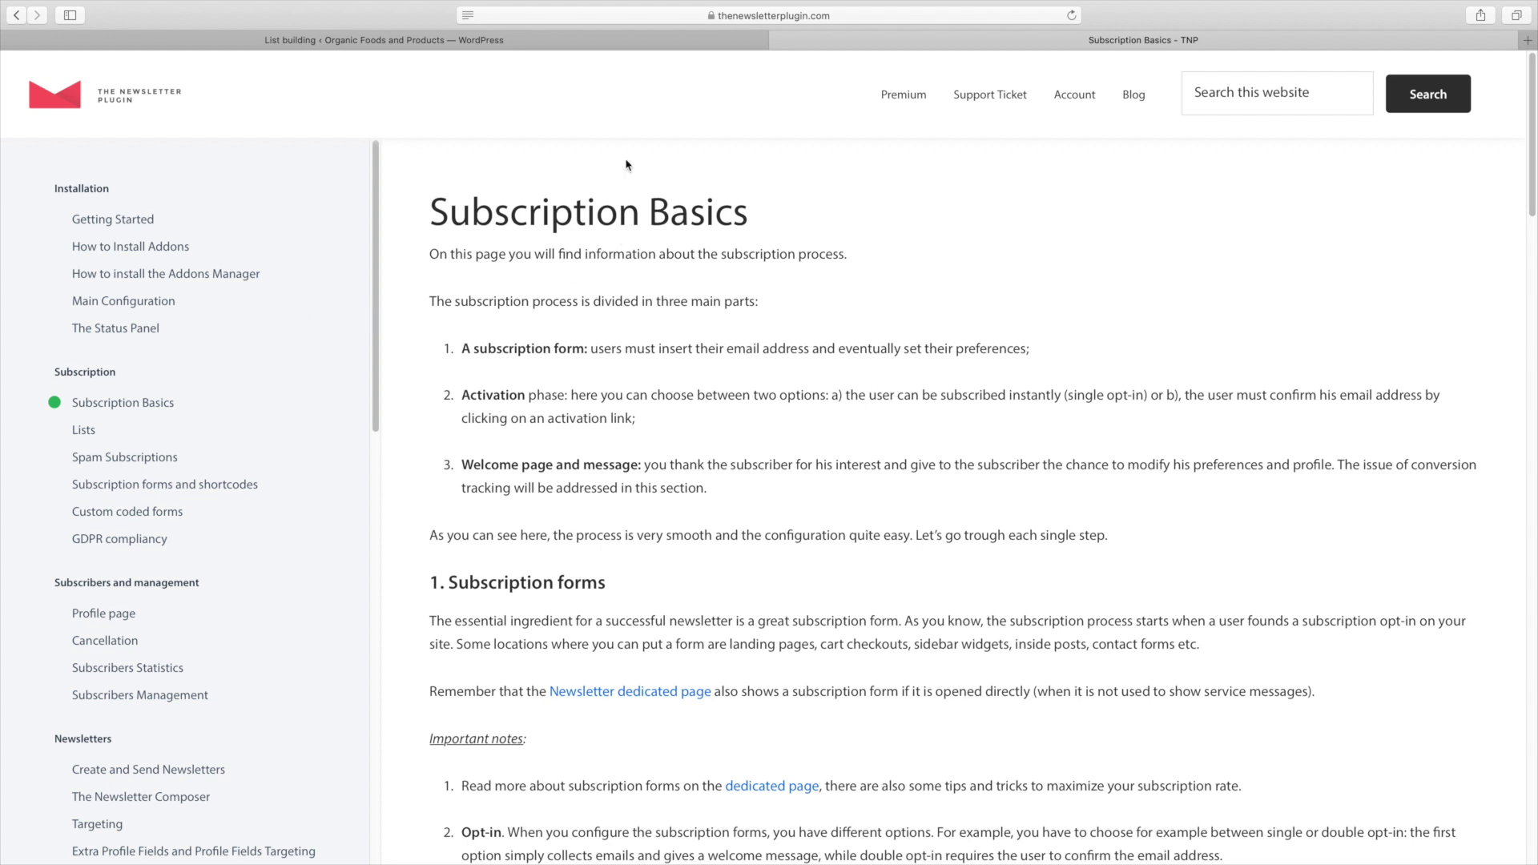
{"action": "left_click", "coordinate": [777, 40]}
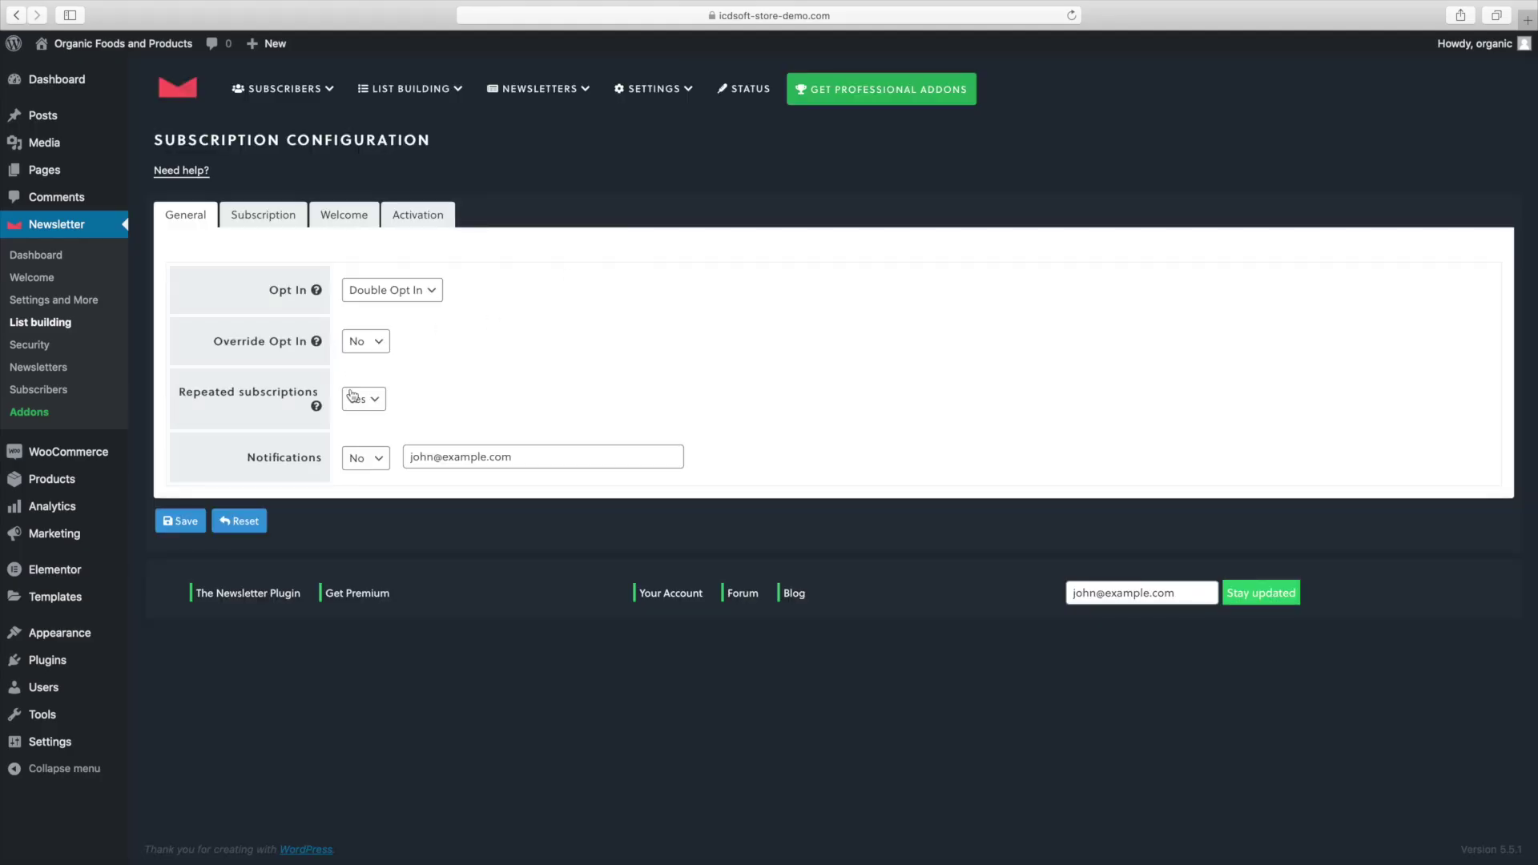
{"action": "left_click", "coordinate": [358, 399]}
{"action": "left_click", "coordinate": [355, 386]}
{"action": "left_click", "coordinate": [180, 521]}
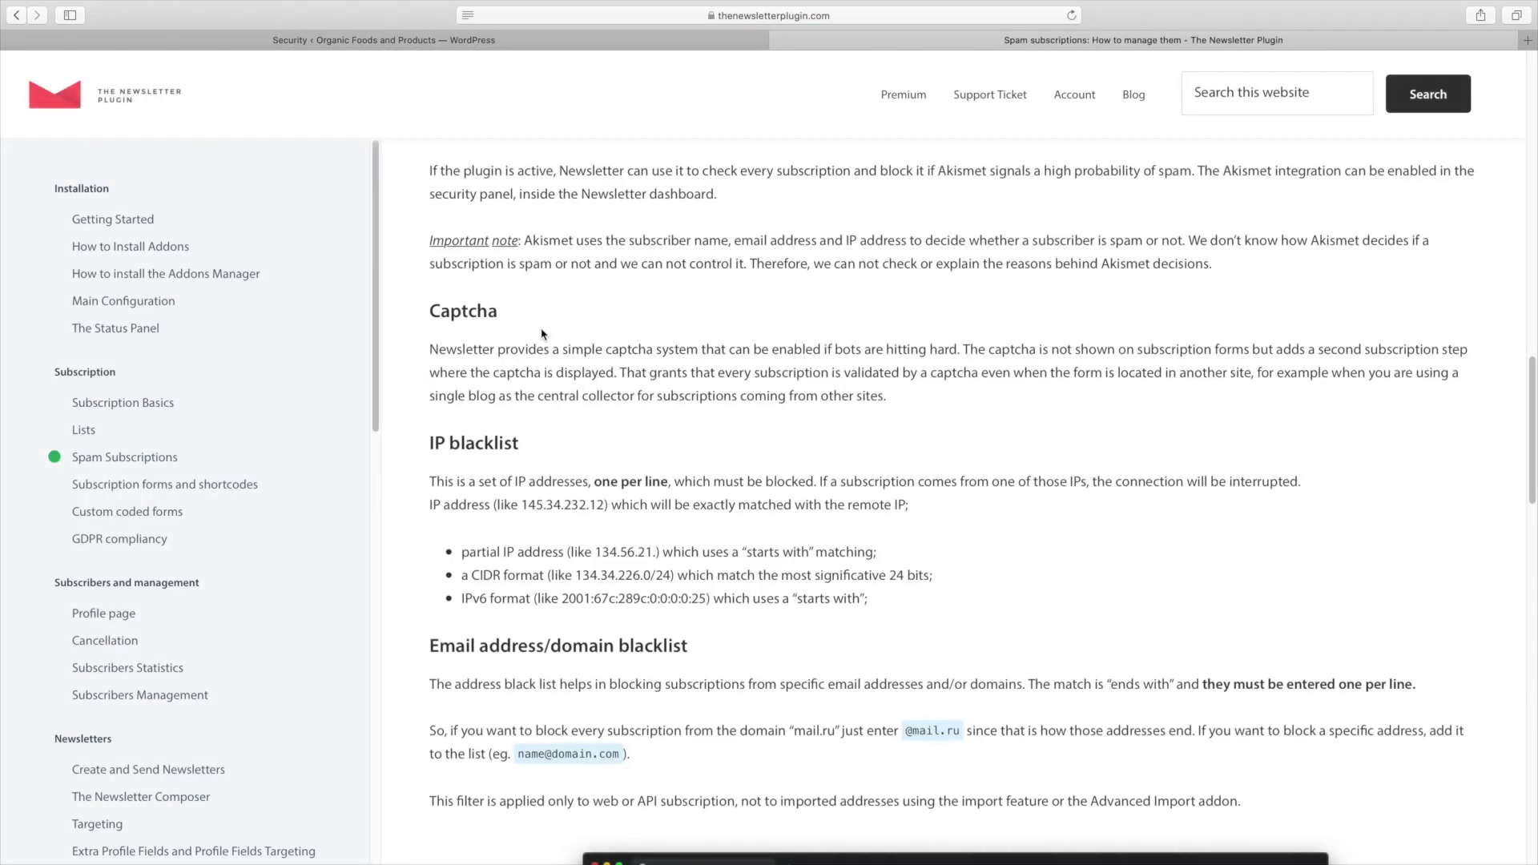
Read the Akismet paragraph in the Spam Subscriptions docs, then close the docs tab.
{"action": "triple_click", "coordinate": [528, 170]}
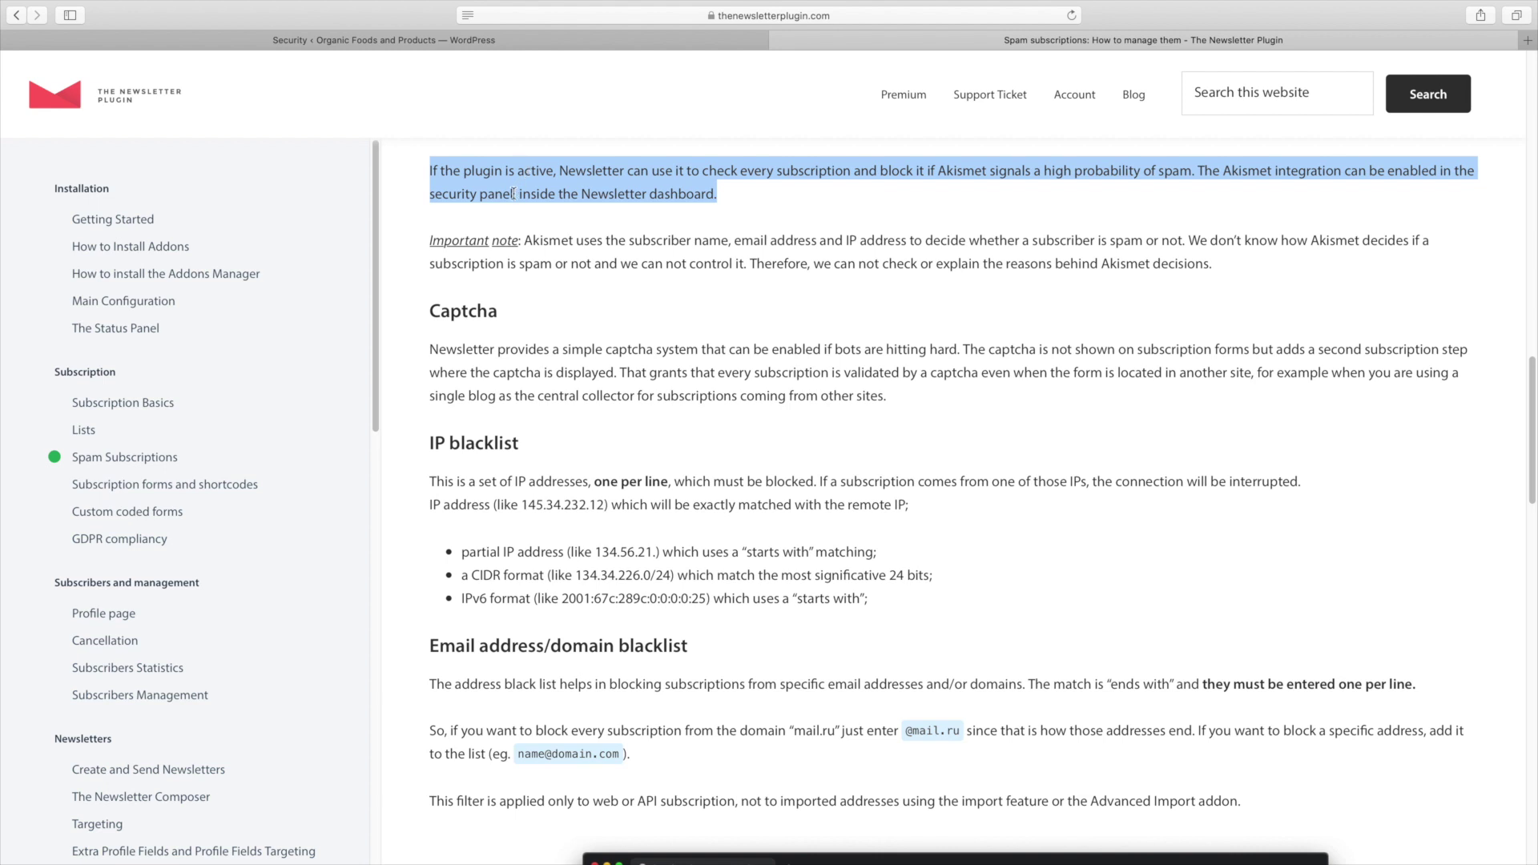
{"action": "left_click", "coordinate": [778, 41]}
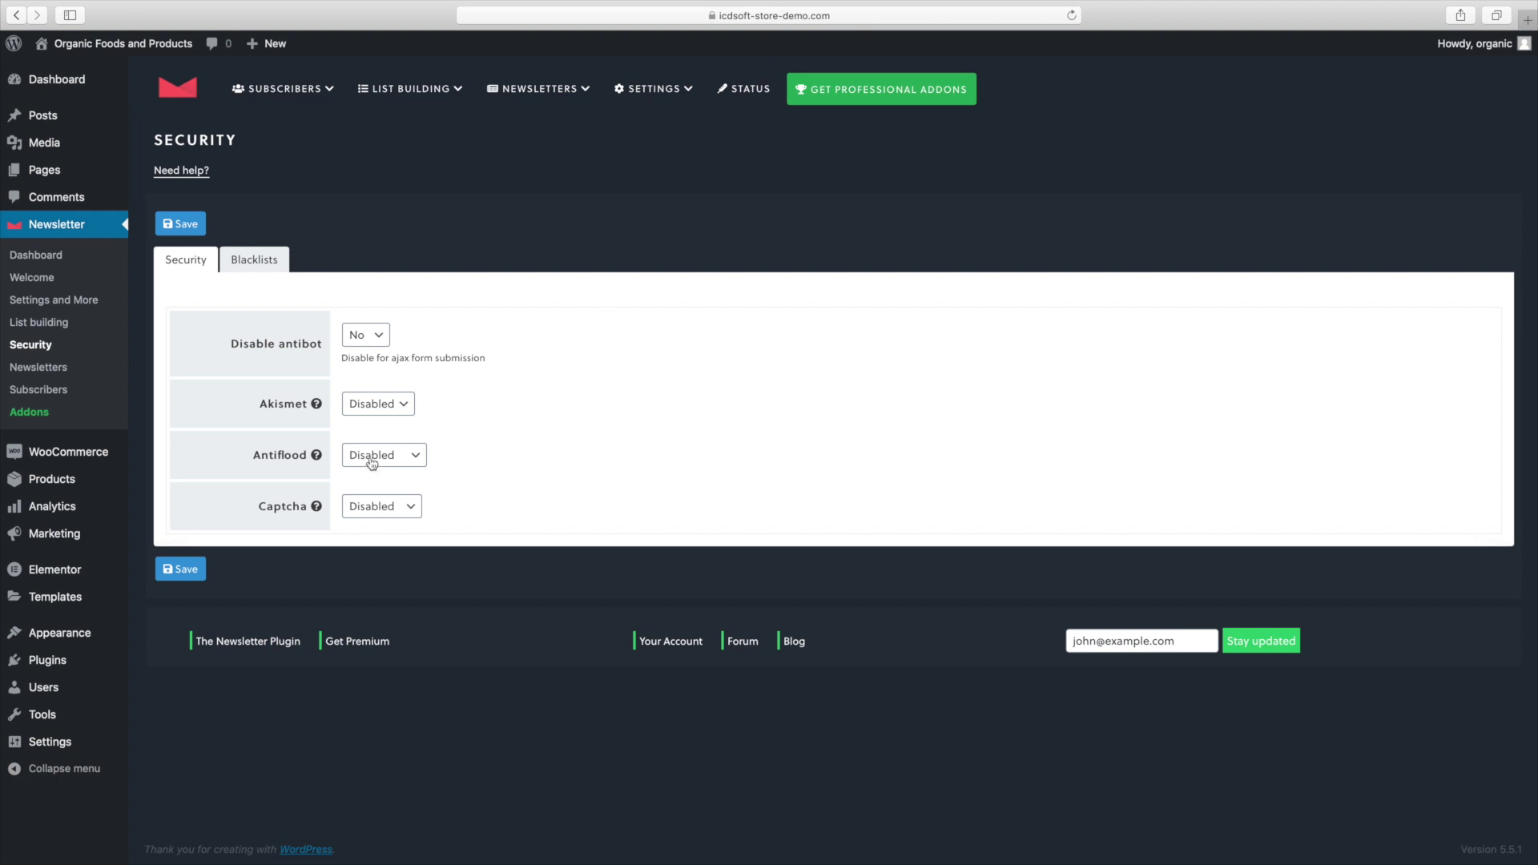
On the Security page, choose 1 minute for Antiflood and Enabled for Captcha, then save.
{"action": "left_click", "coordinate": [410, 454]}
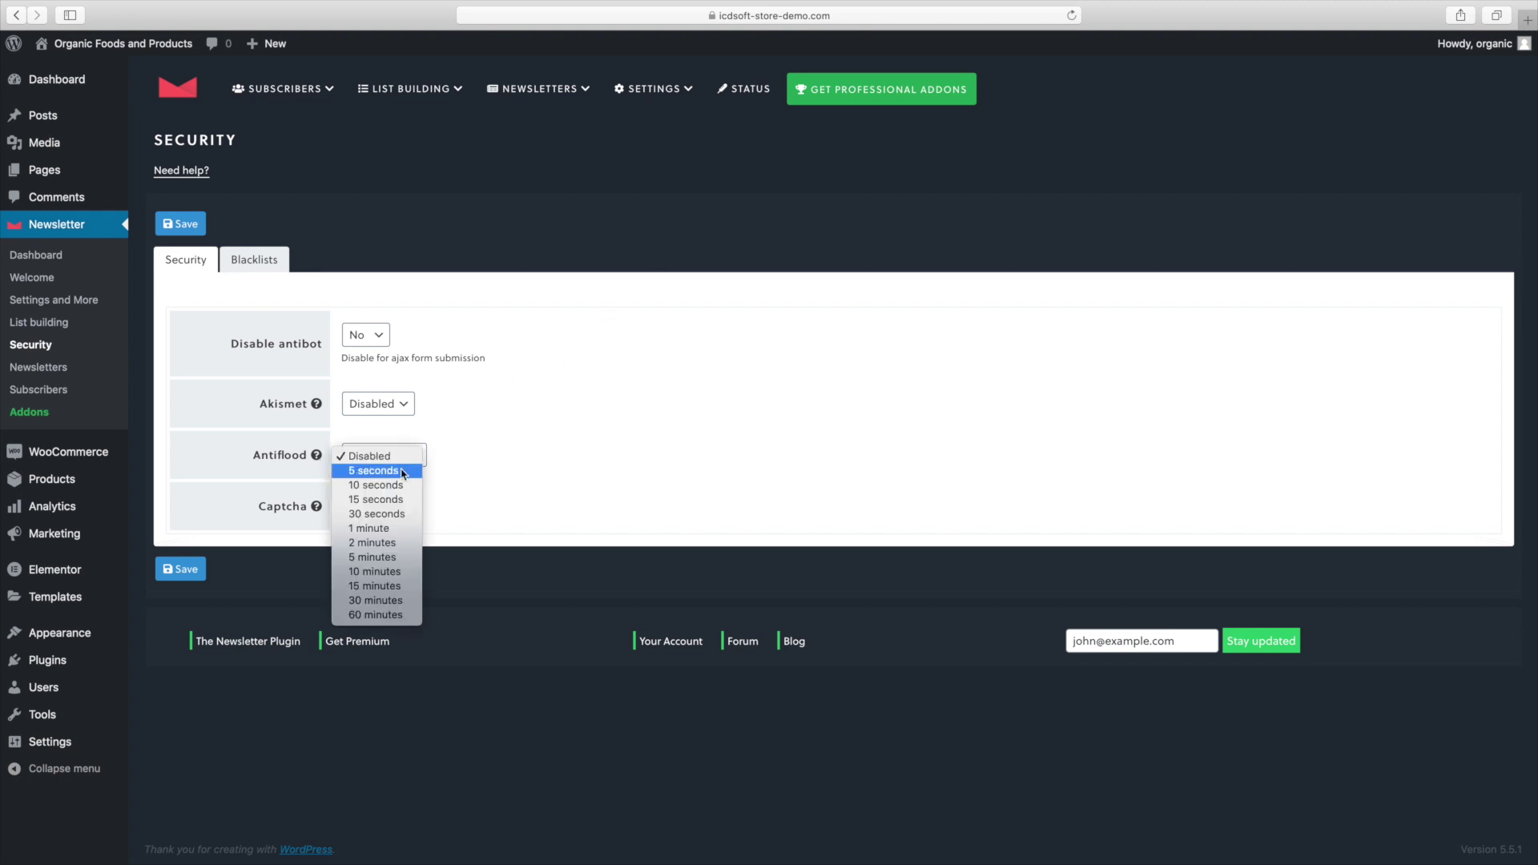
{"action": "left_click", "coordinate": [411, 529]}
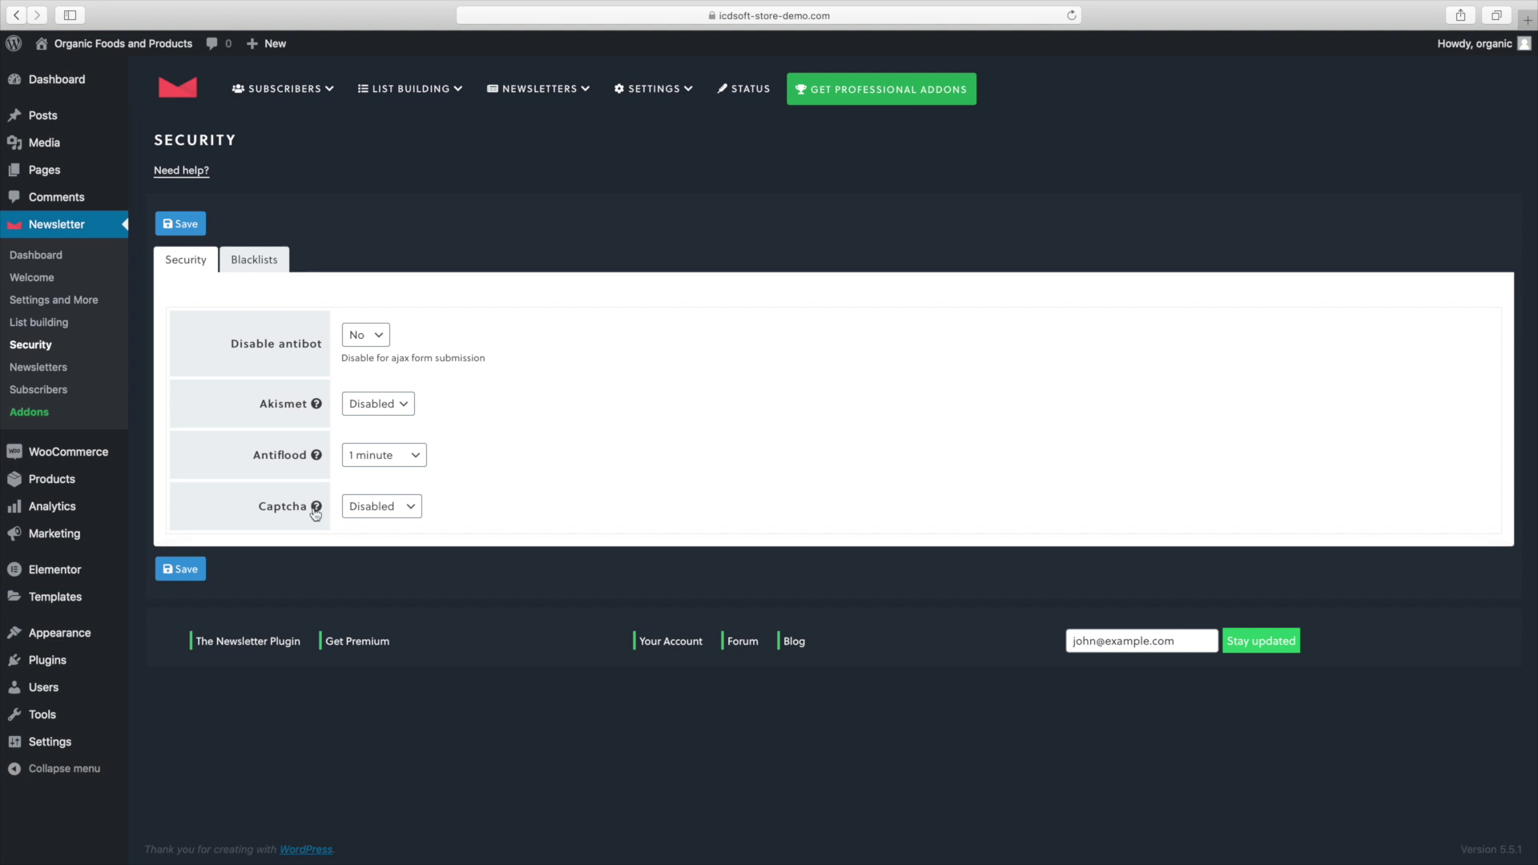
{"action": "double_click", "coordinate": [285, 510]}
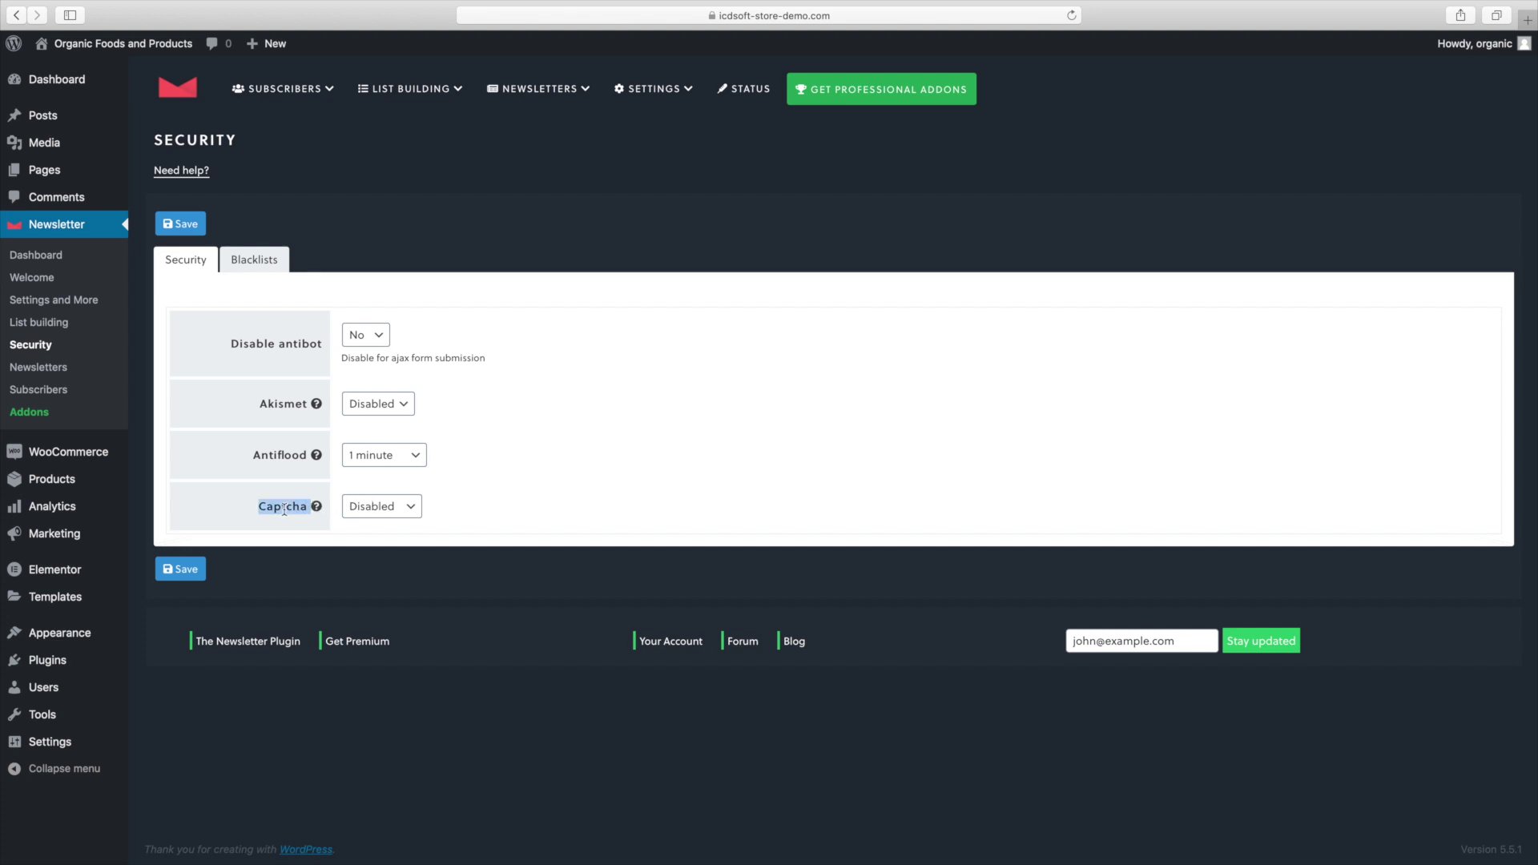
{"action": "left_click", "coordinate": [362, 507]}
{"action": "left_click", "coordinate": [368, 523]}
{"action": "left_click", "coordinate": [201, 570]}
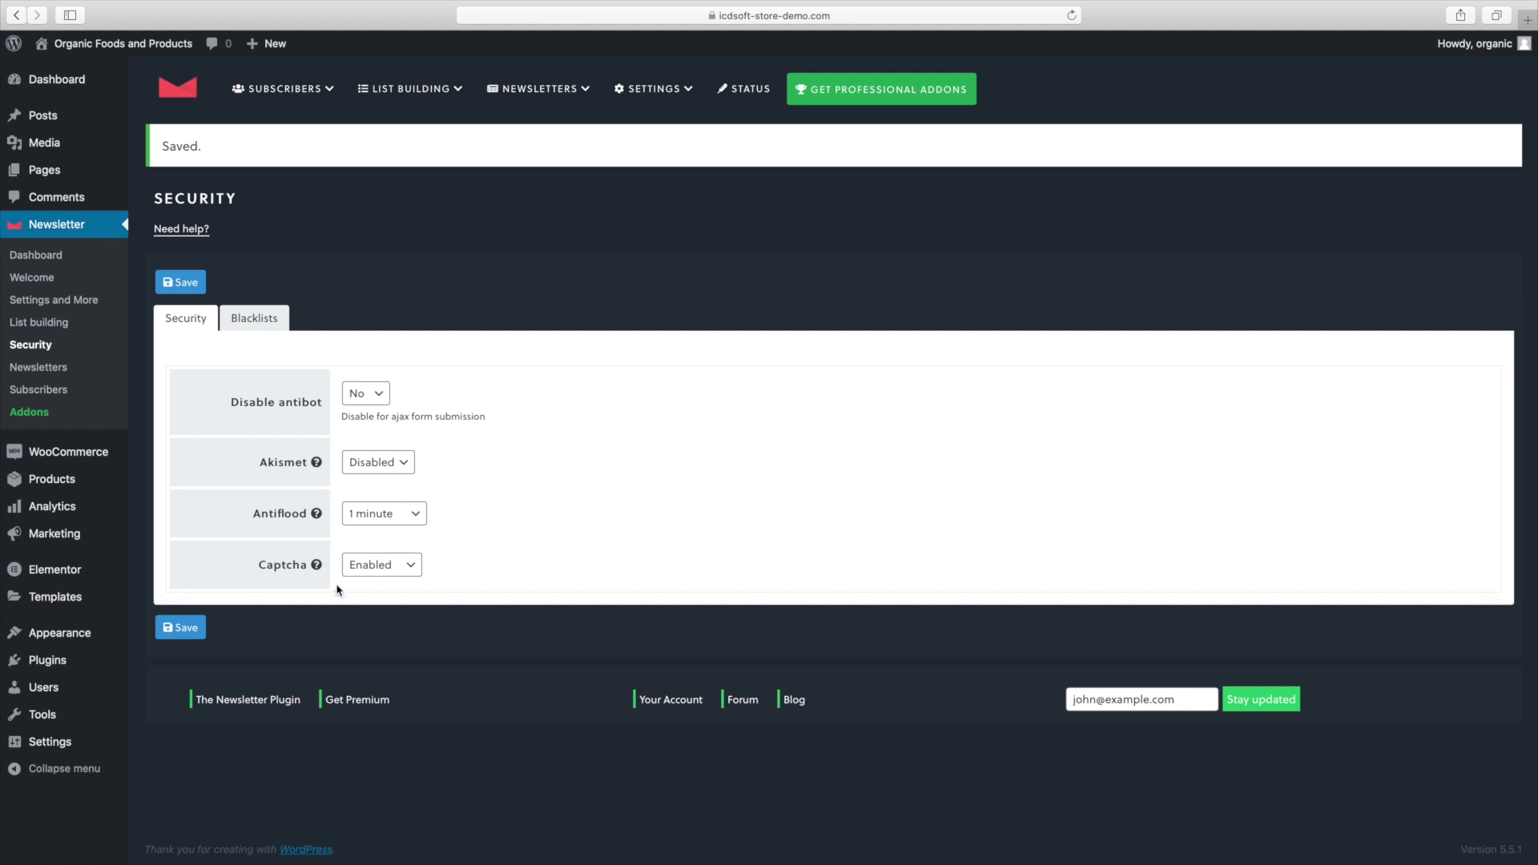
{"action": "left_click", "coordinate": [56, 367]}
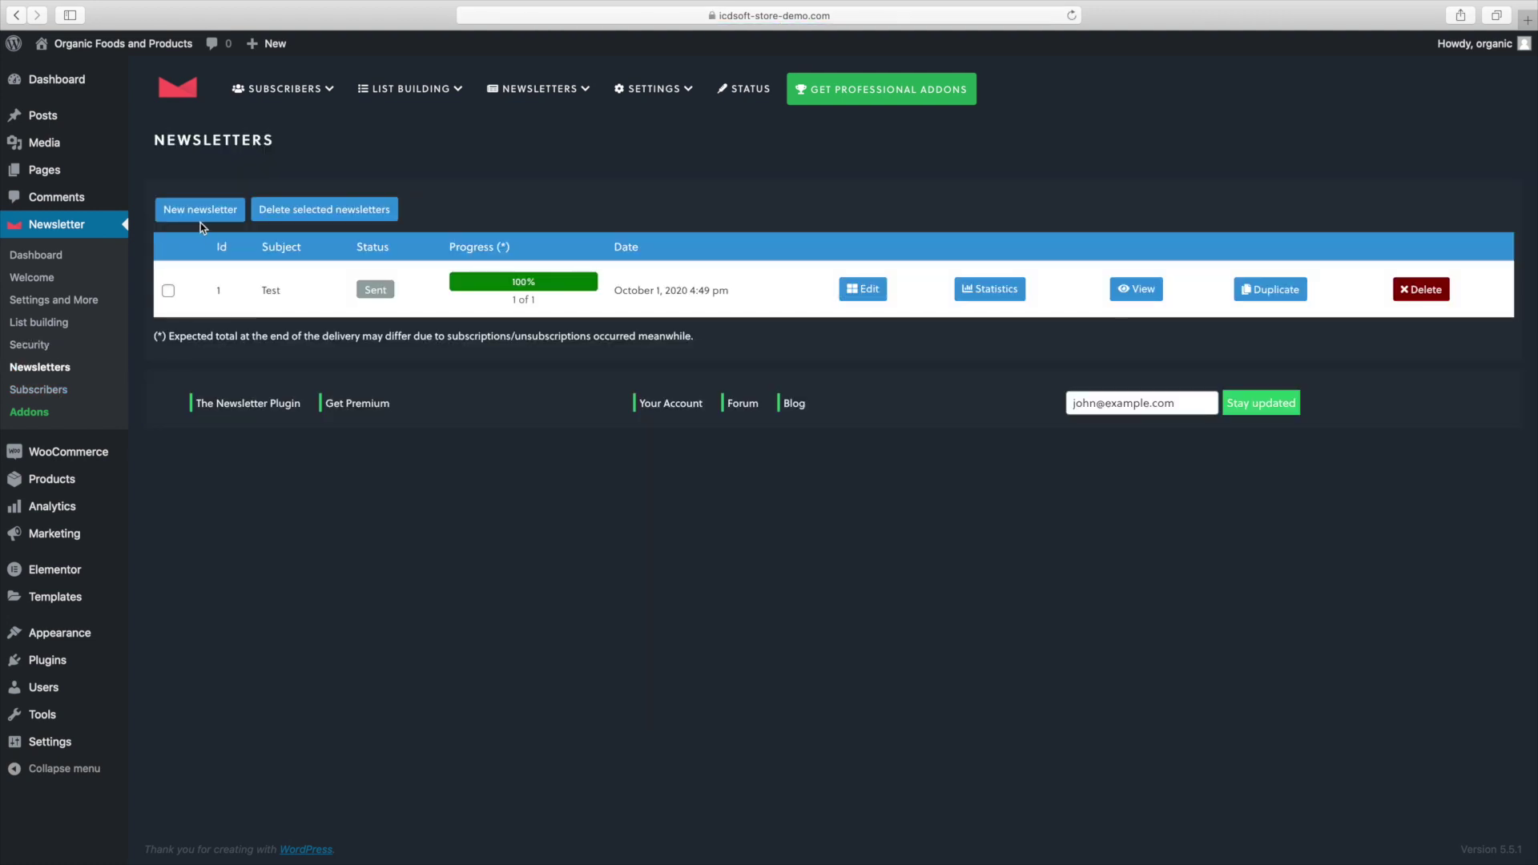
Build a new newsletter from the 'A big offer' preset and proceed to its subject.
{"action": "left_click", "coordinate": [200, 221]}
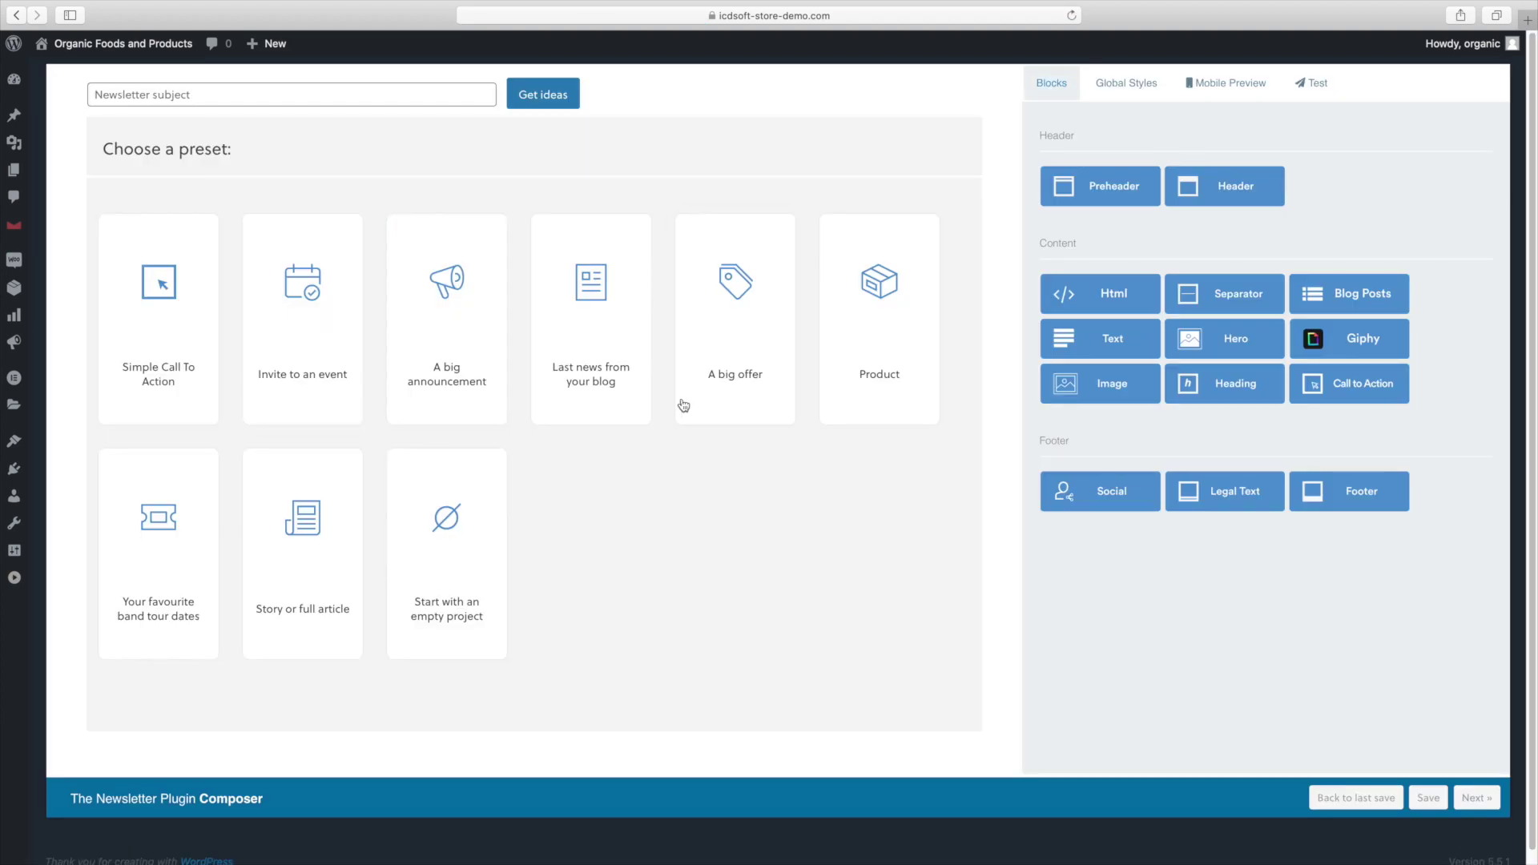
{"action": "left_click", "coordinate": [696, 389]}
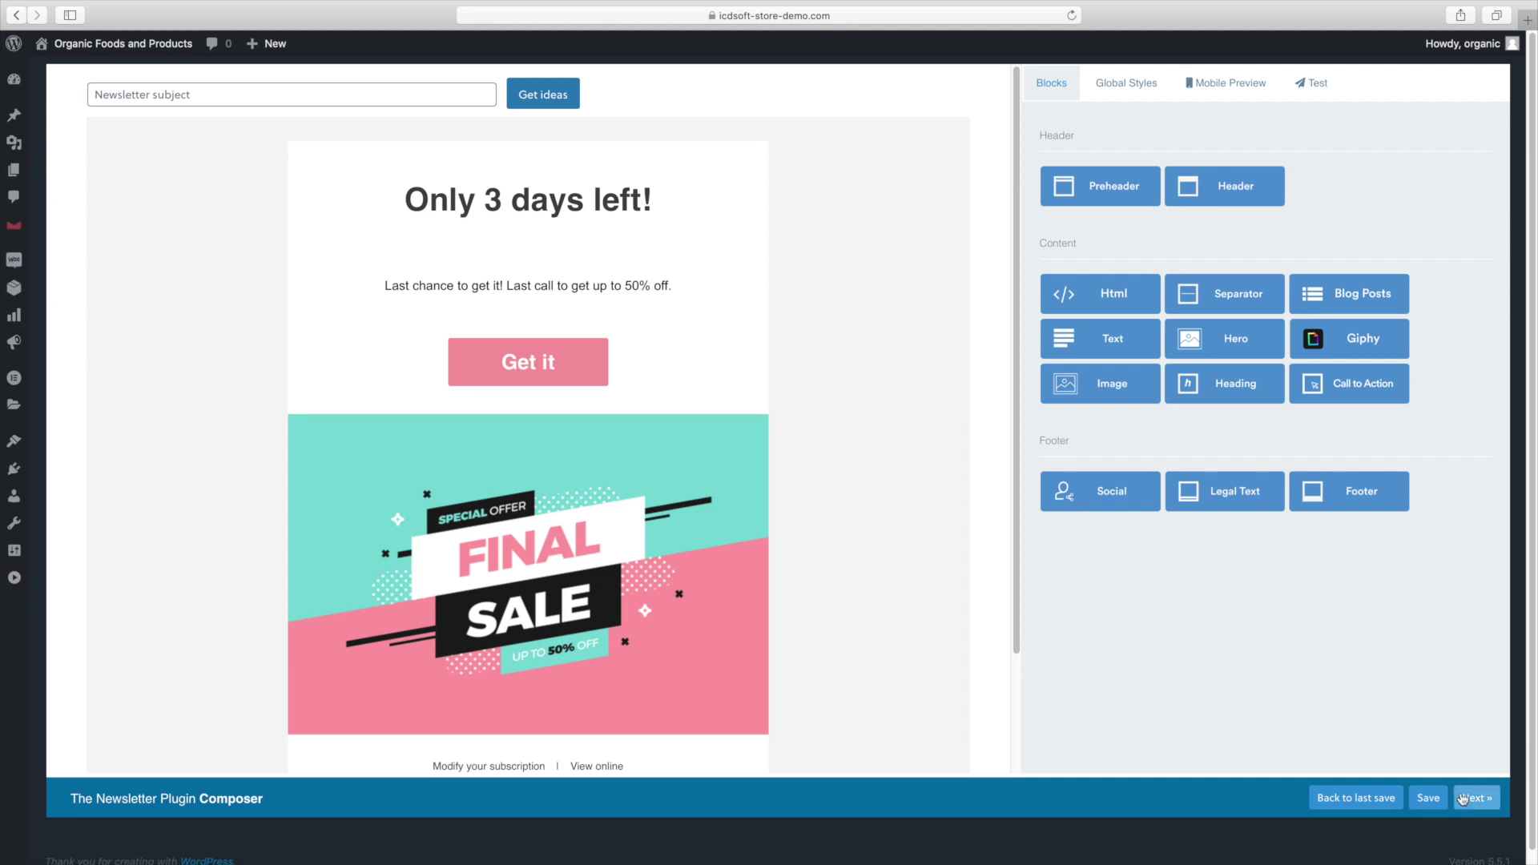
{"action": "left_click", "coordinate": [1472, 798]}
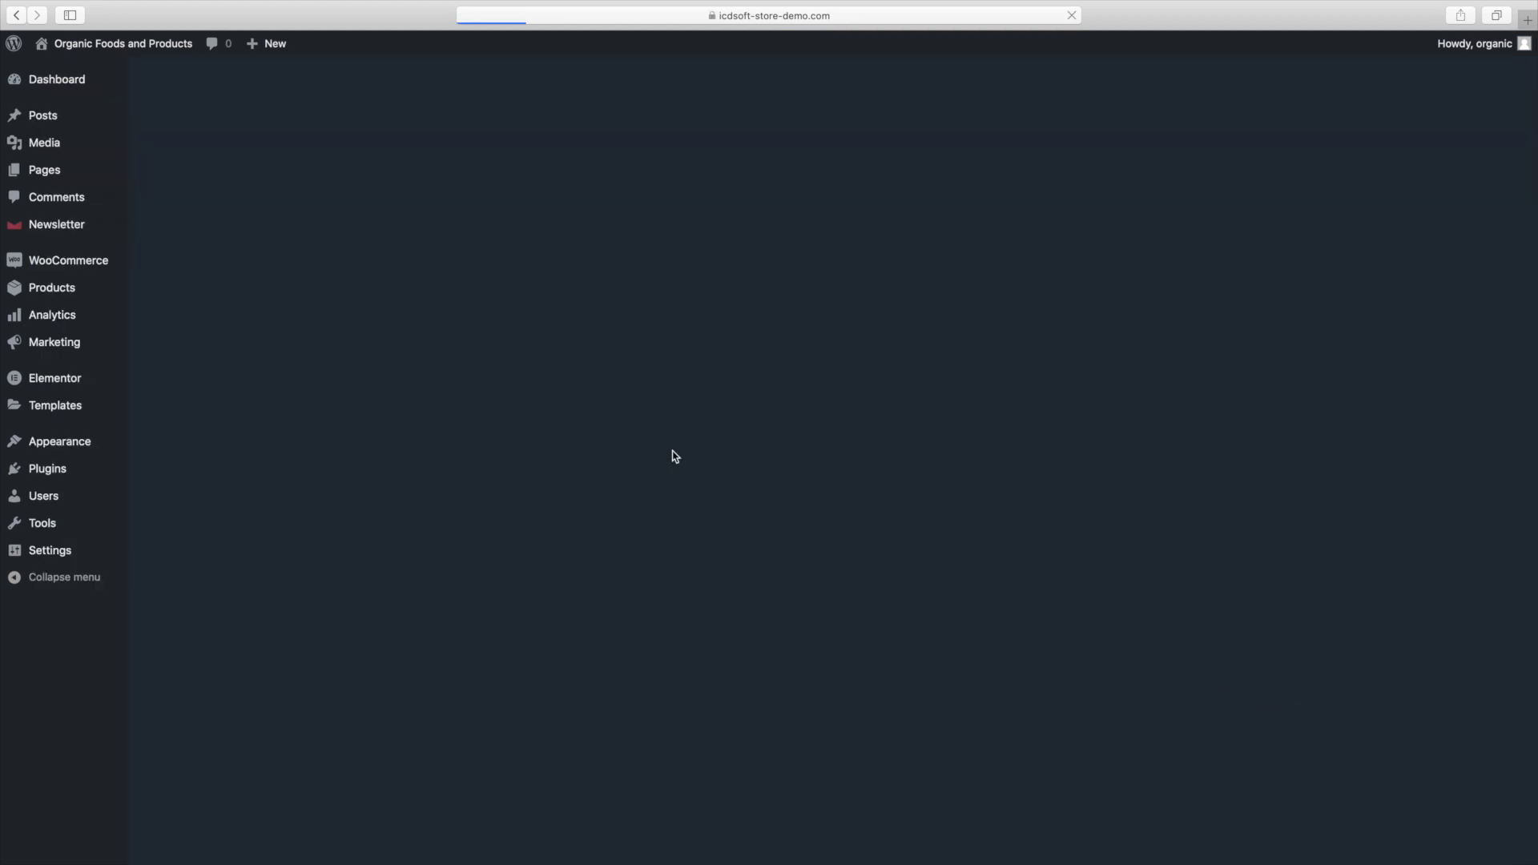
{"action": "left_click", "coordinate": [412, 258]}
Add page 'Subscribe', pick the Elementor Canvas template under Page Attributes, and launch Edit with Elementor.
{"action": "type", "text": "Te"}
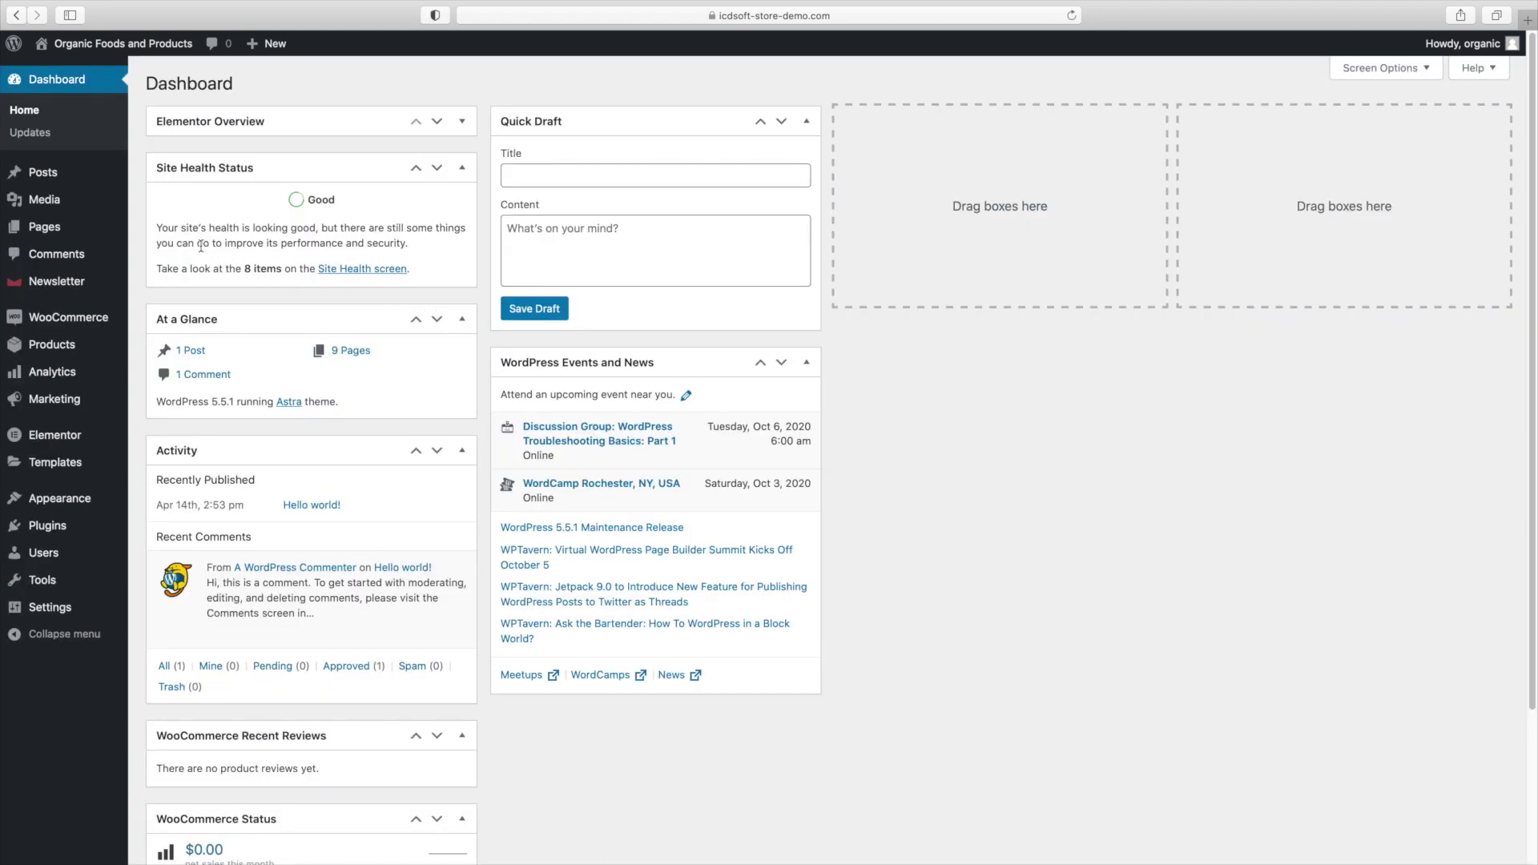
{"action": "mouse_move", "coordinate": [120, 237]}
{"action": "left_click", "coordinate": [178, 255]}
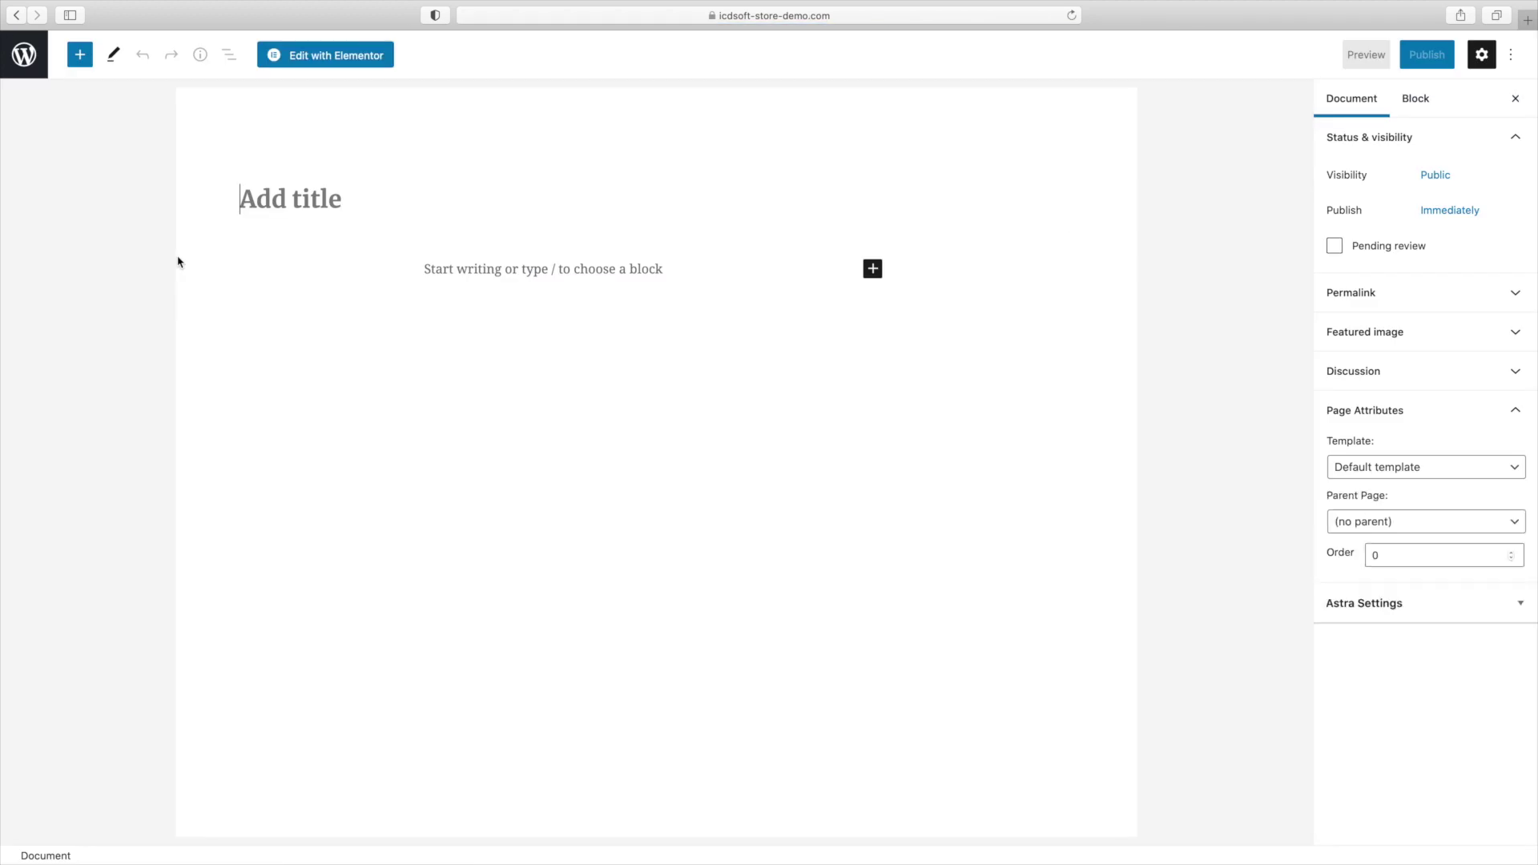
{"action": "type", "text": "Subscribe"}
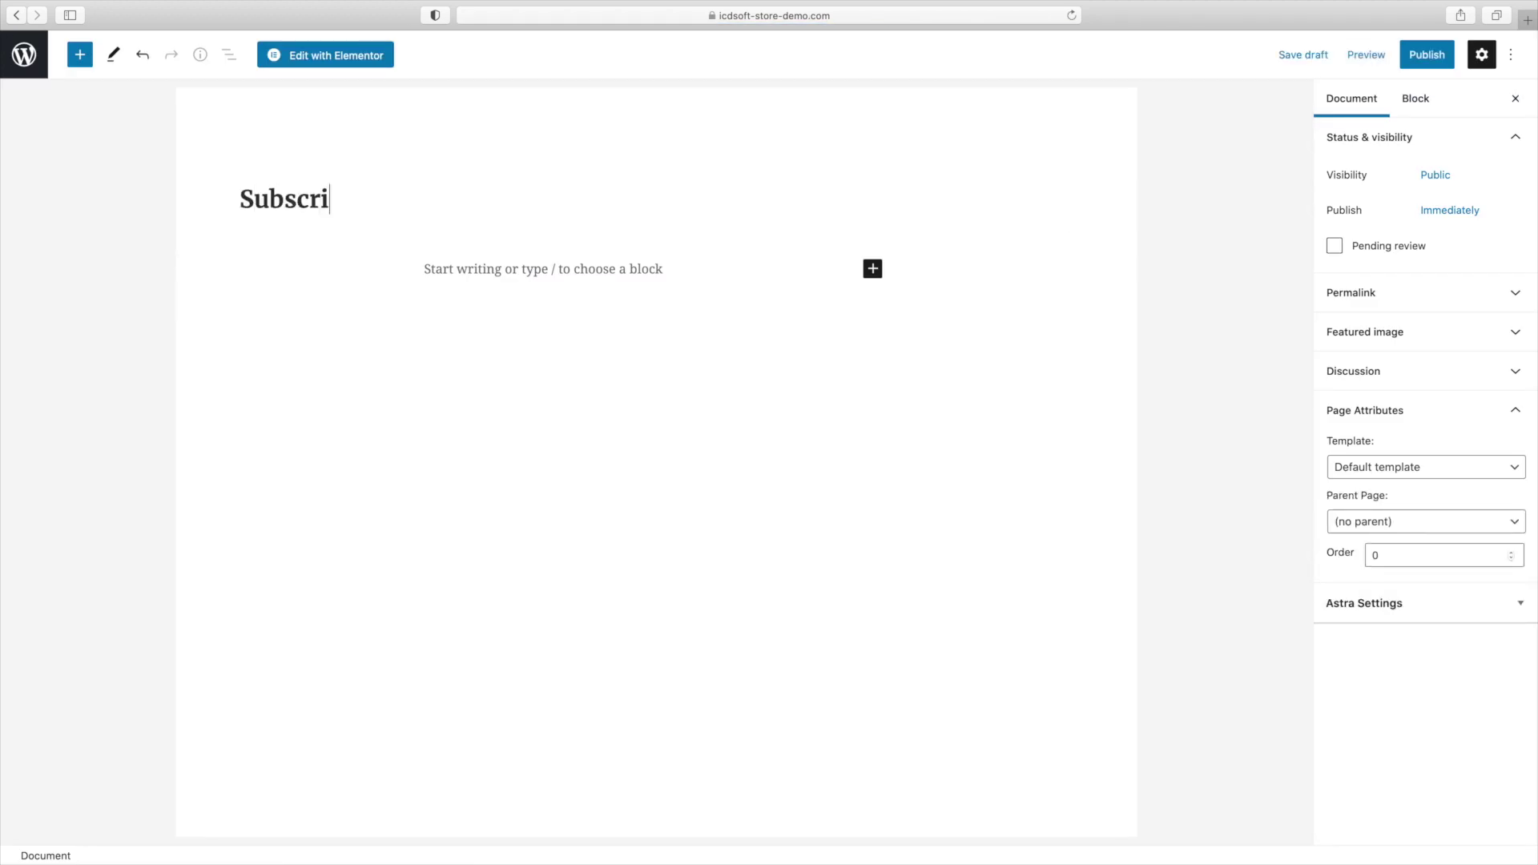
{"action": "left_click", "coordinate": [1356, 420]}
{"action": "left_click", "coordinate": [1356, 421]}
{"action": "left_click", "coordinate": [1385, 469]}
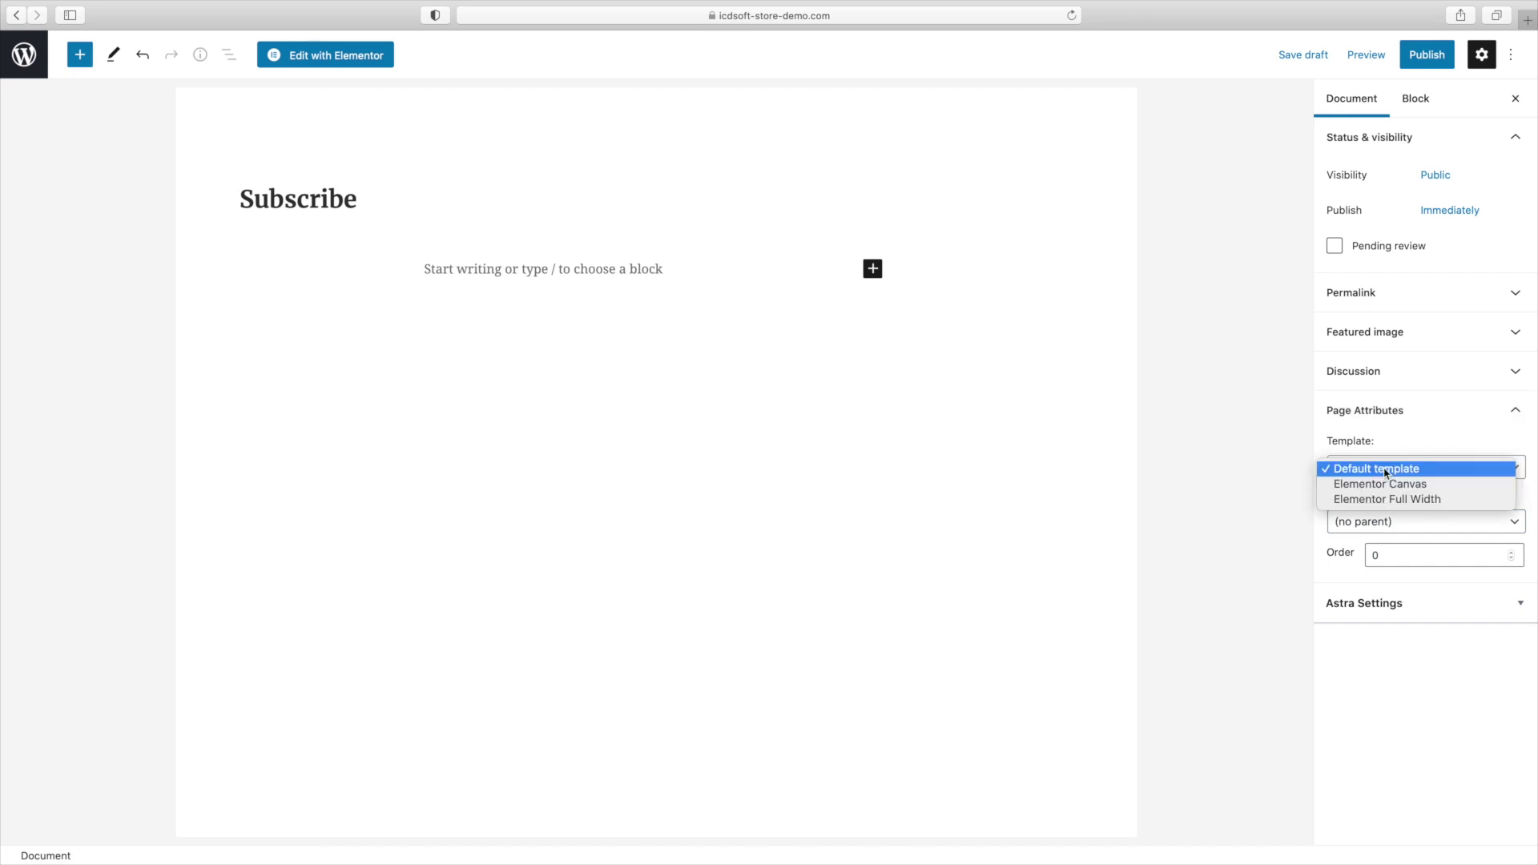
{"action": "left_click", "coordinate": [1387, 484]}
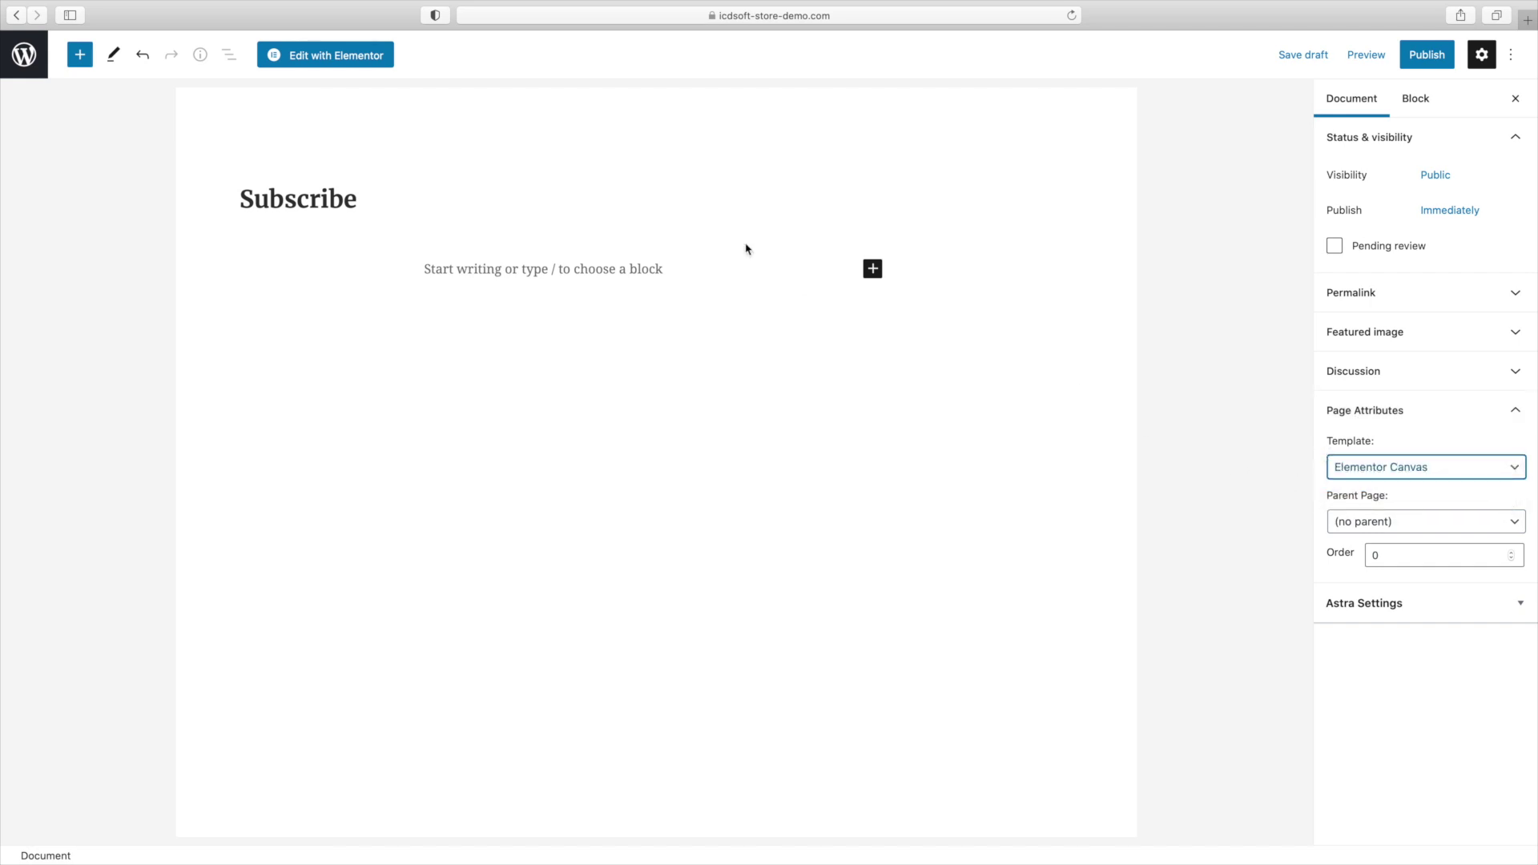
{"action": "left_click", "coordinate": [334, 55]}
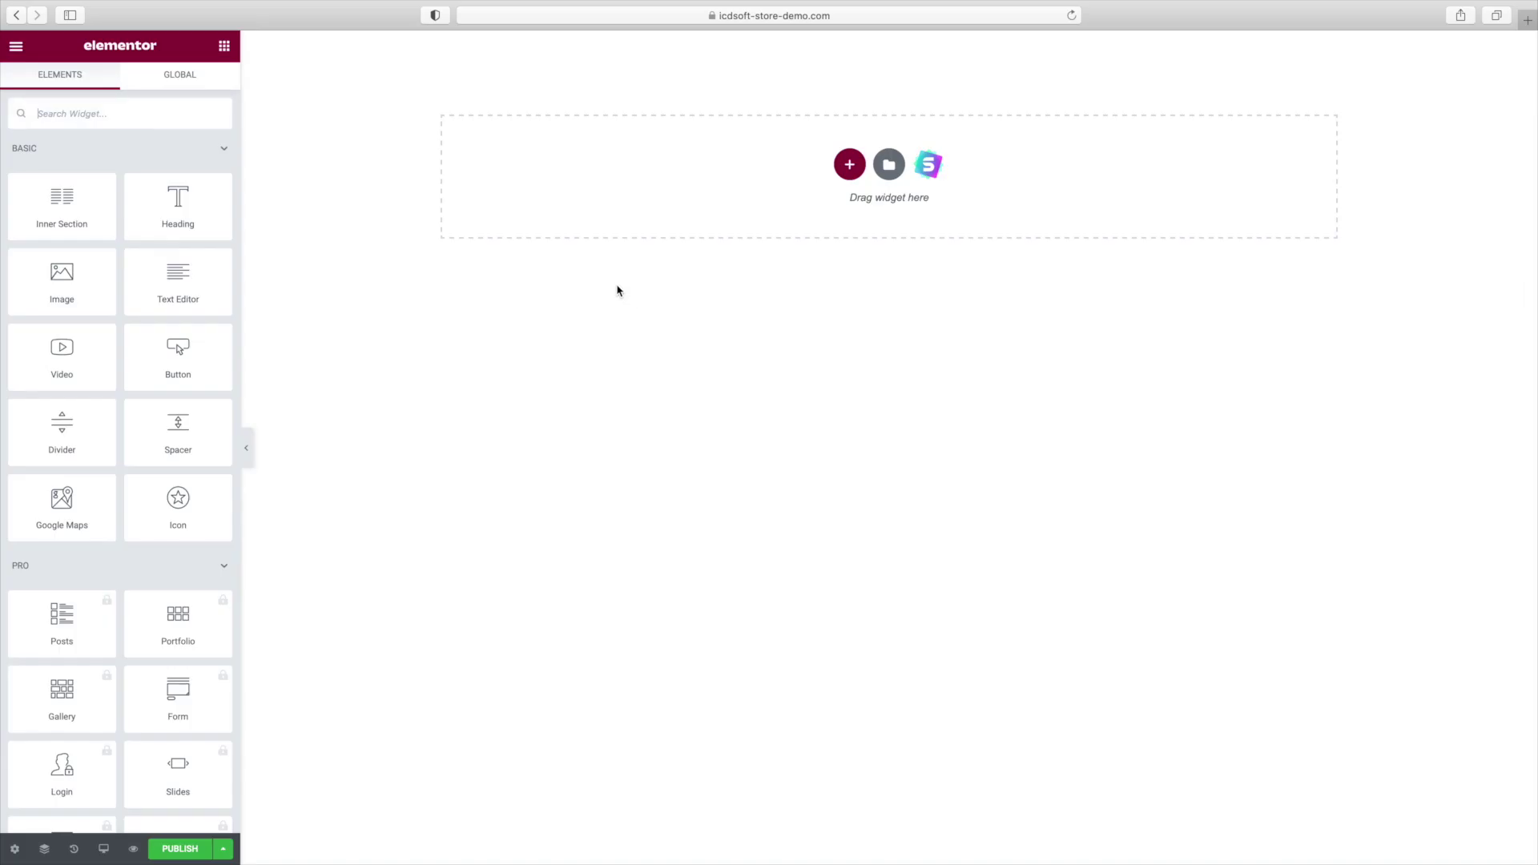
Add a single-column section with the fern photo head1.jpg as its classic background.
{"action": "left_click", "coordinate": [854, 175]}
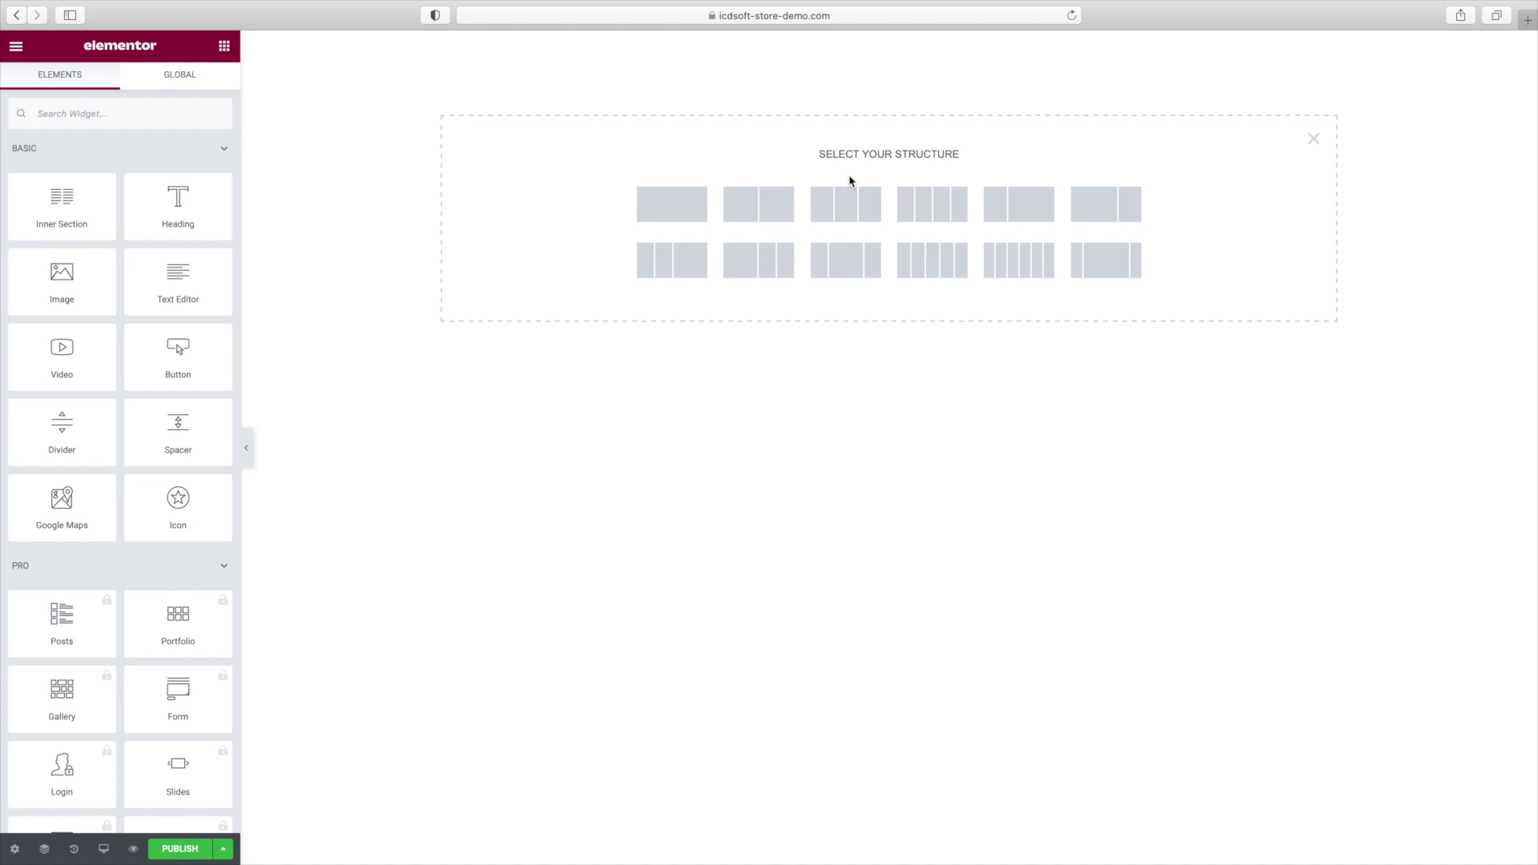
{"action": "left_click", "coordinate": [673, 214]}
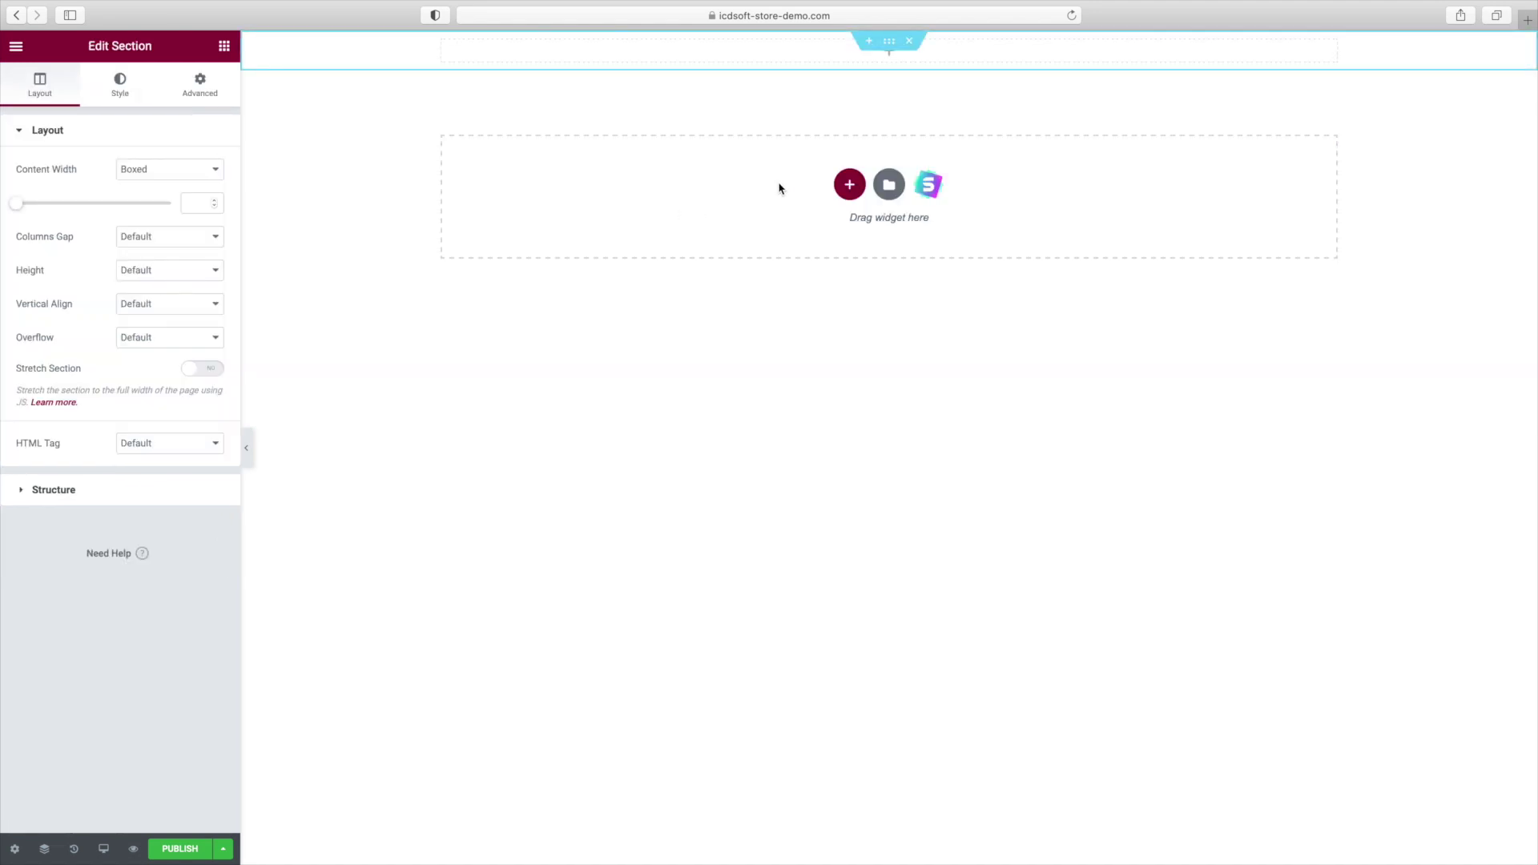
{"action": "left_click", "coordinate": [119, 94]}
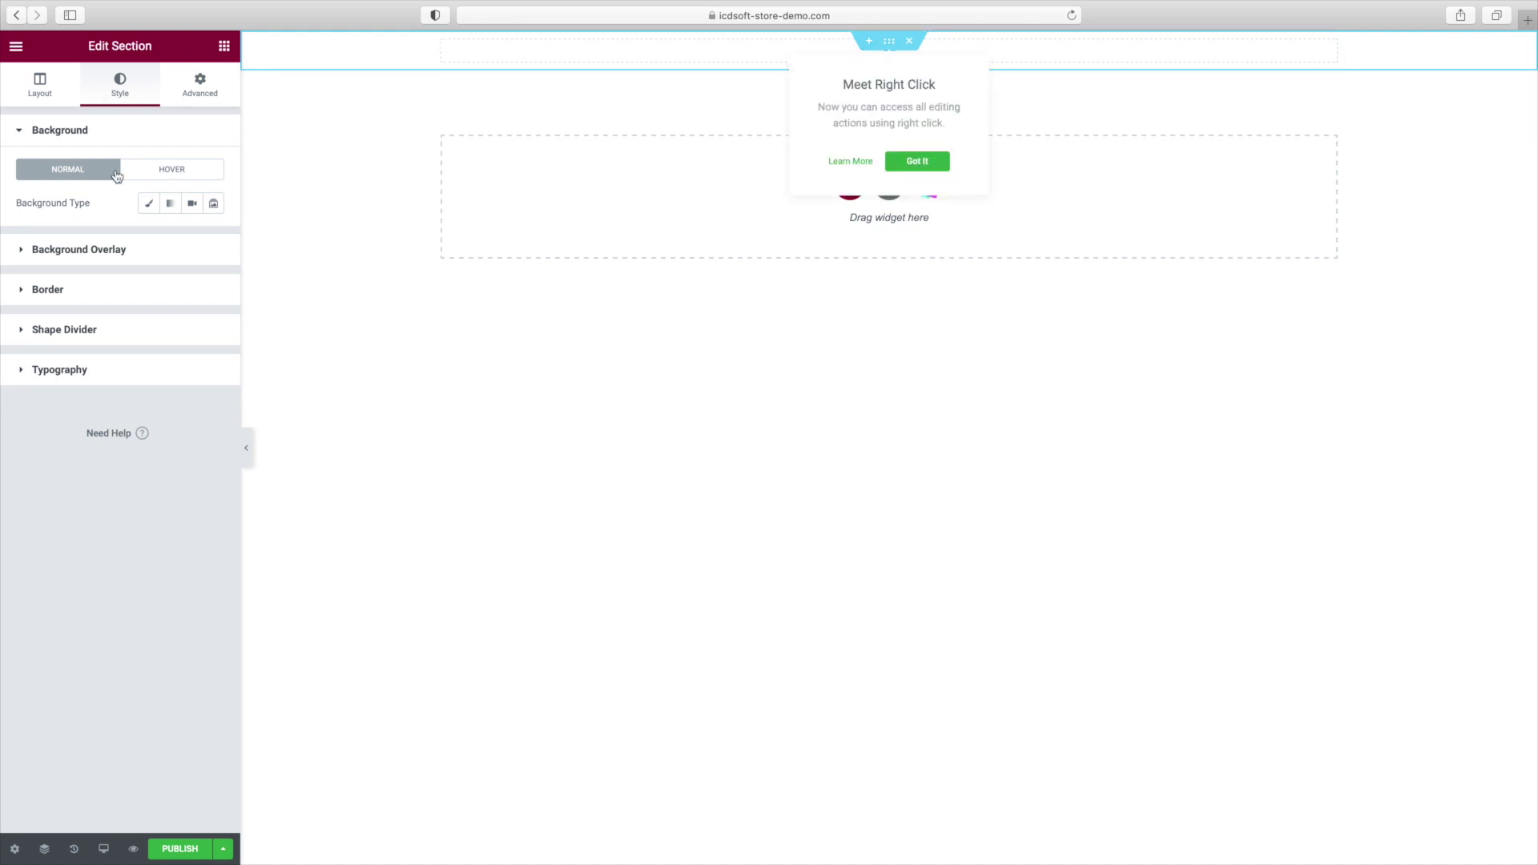
{"action": "left_click", "coordinate": [147, 203]}
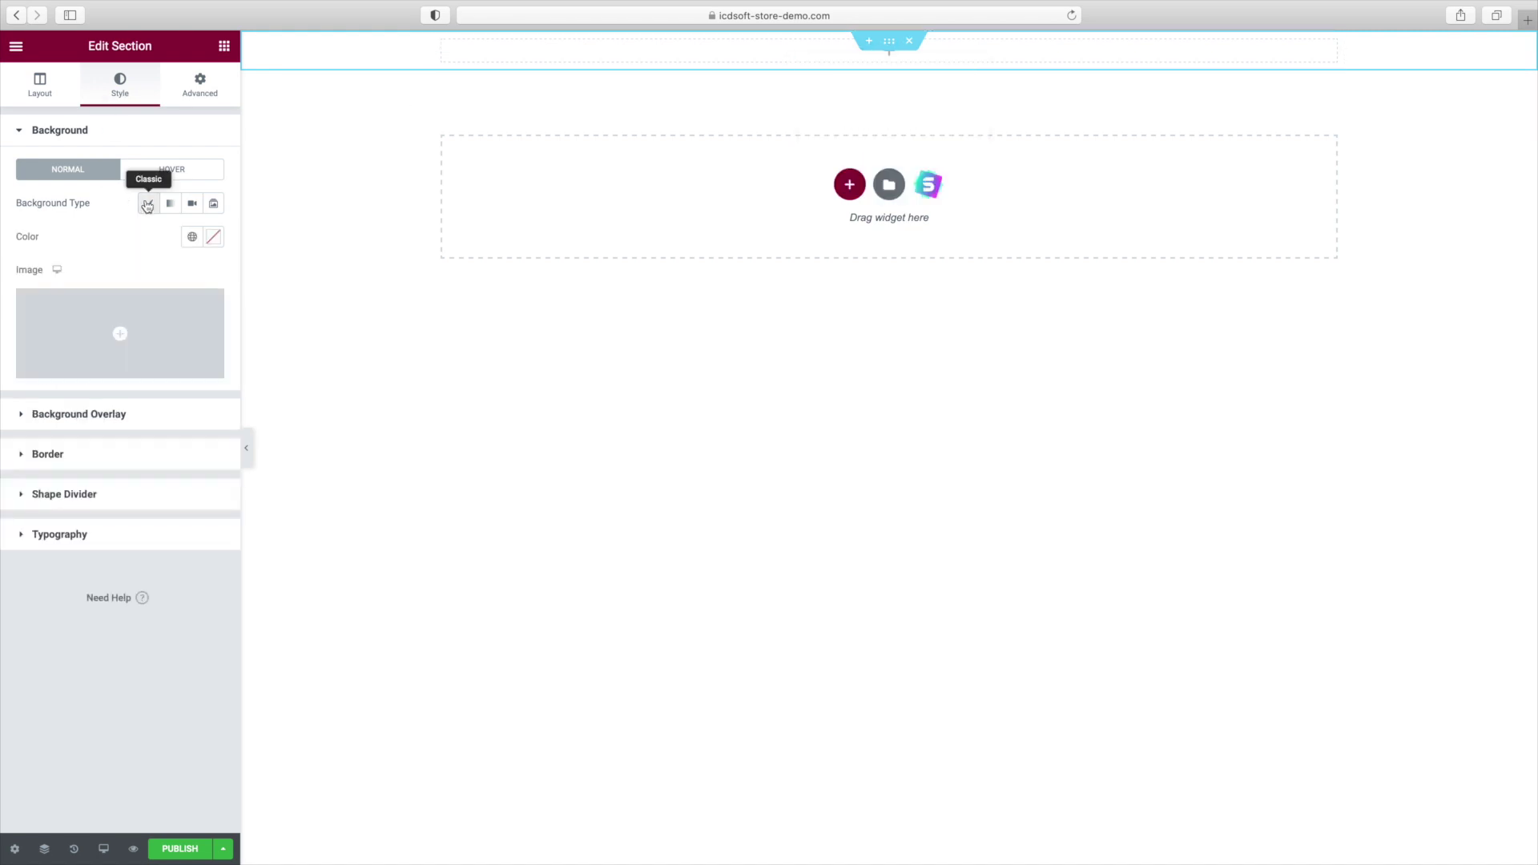
{"action": "left_click", "coordinate": [85, 366]}
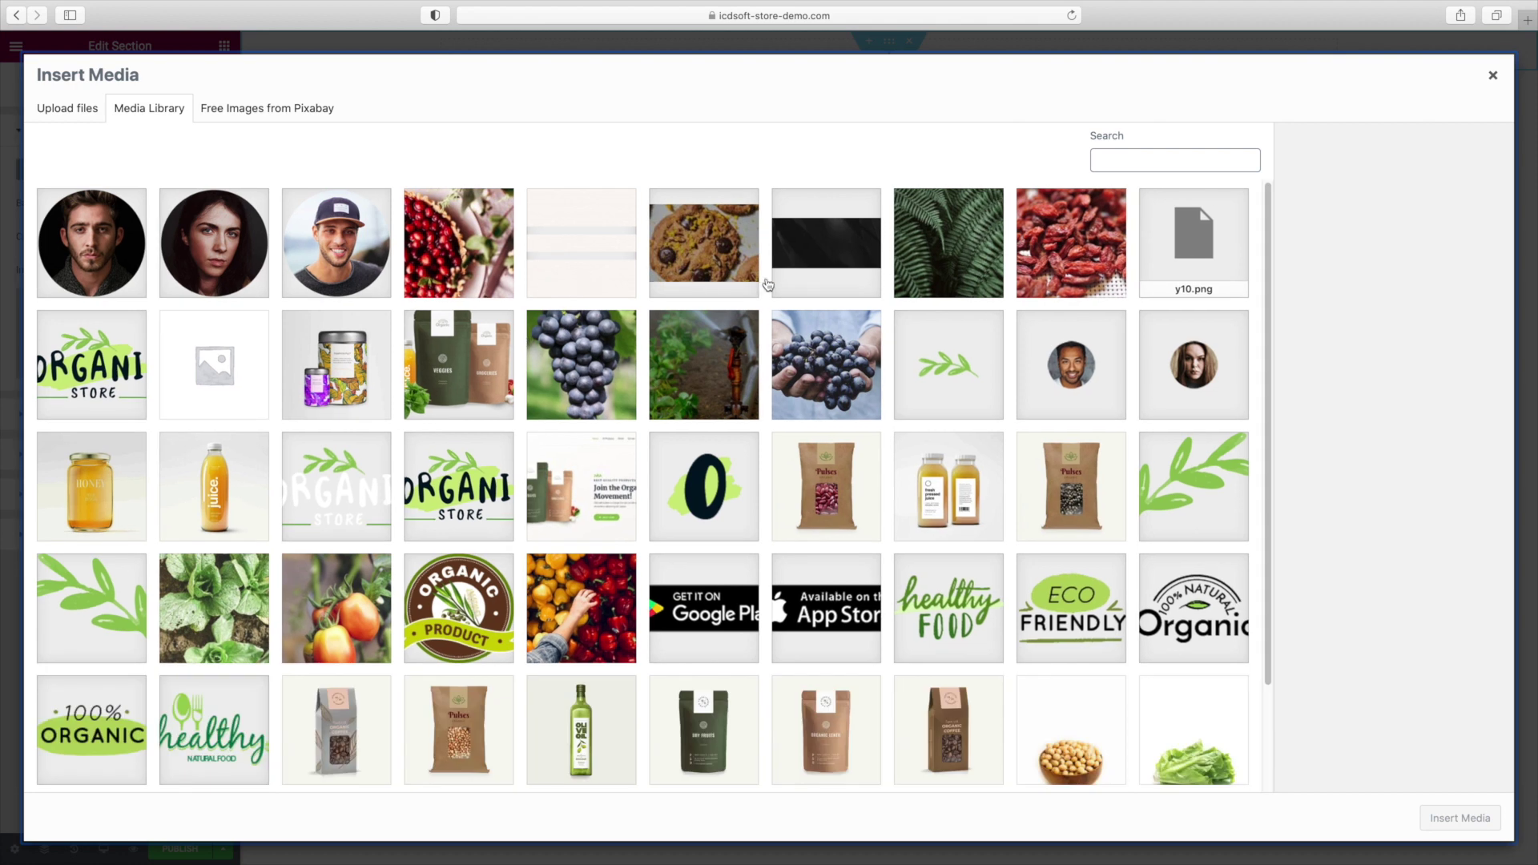
{"action": "left_click", "coordinate": [925, 258]}
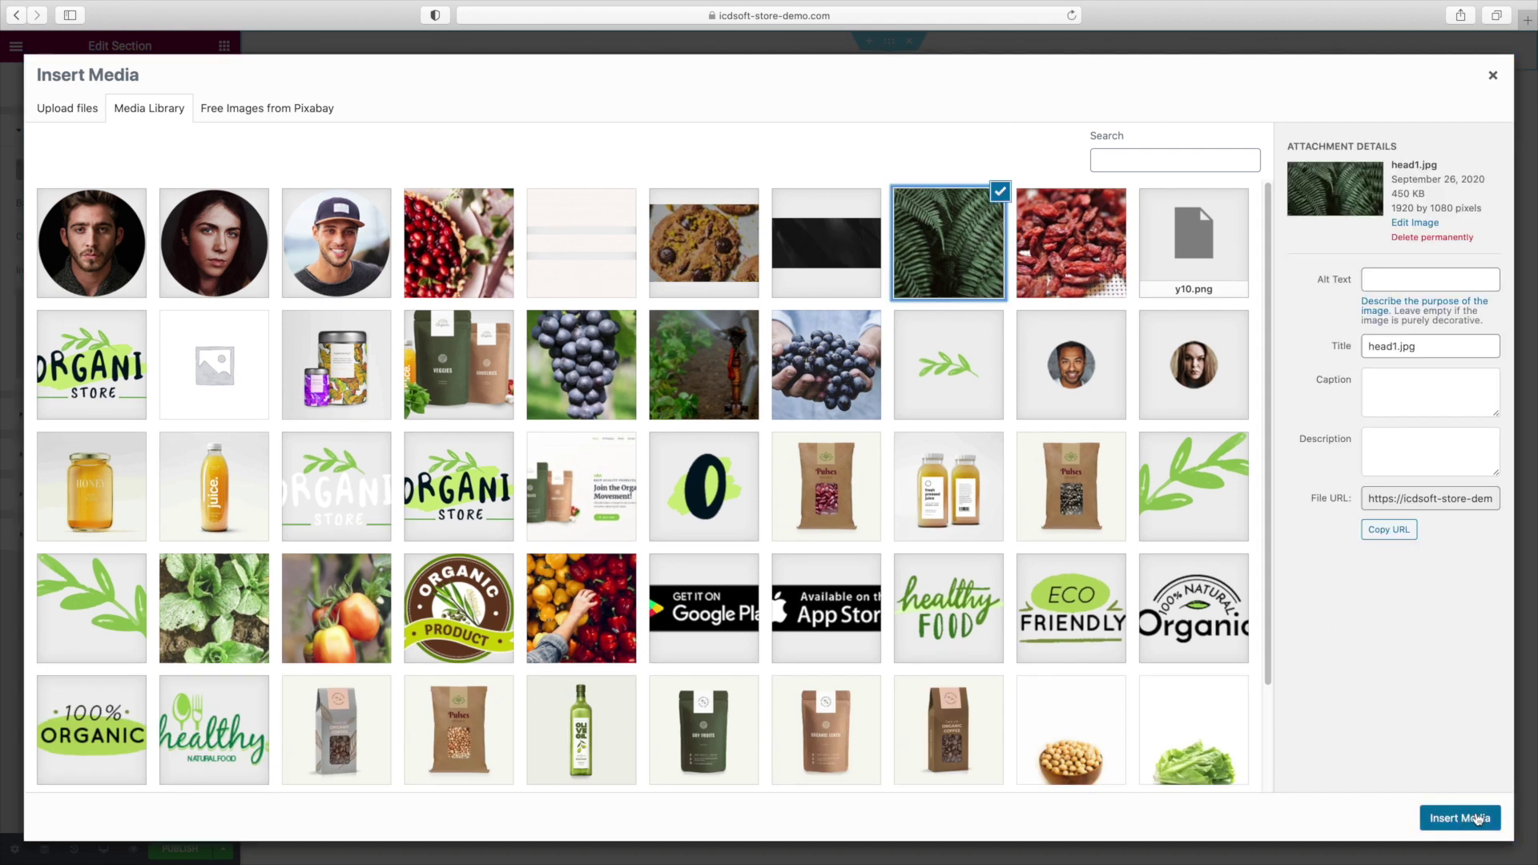
{"action": "left_click", "coordinate": [1476, 819]}
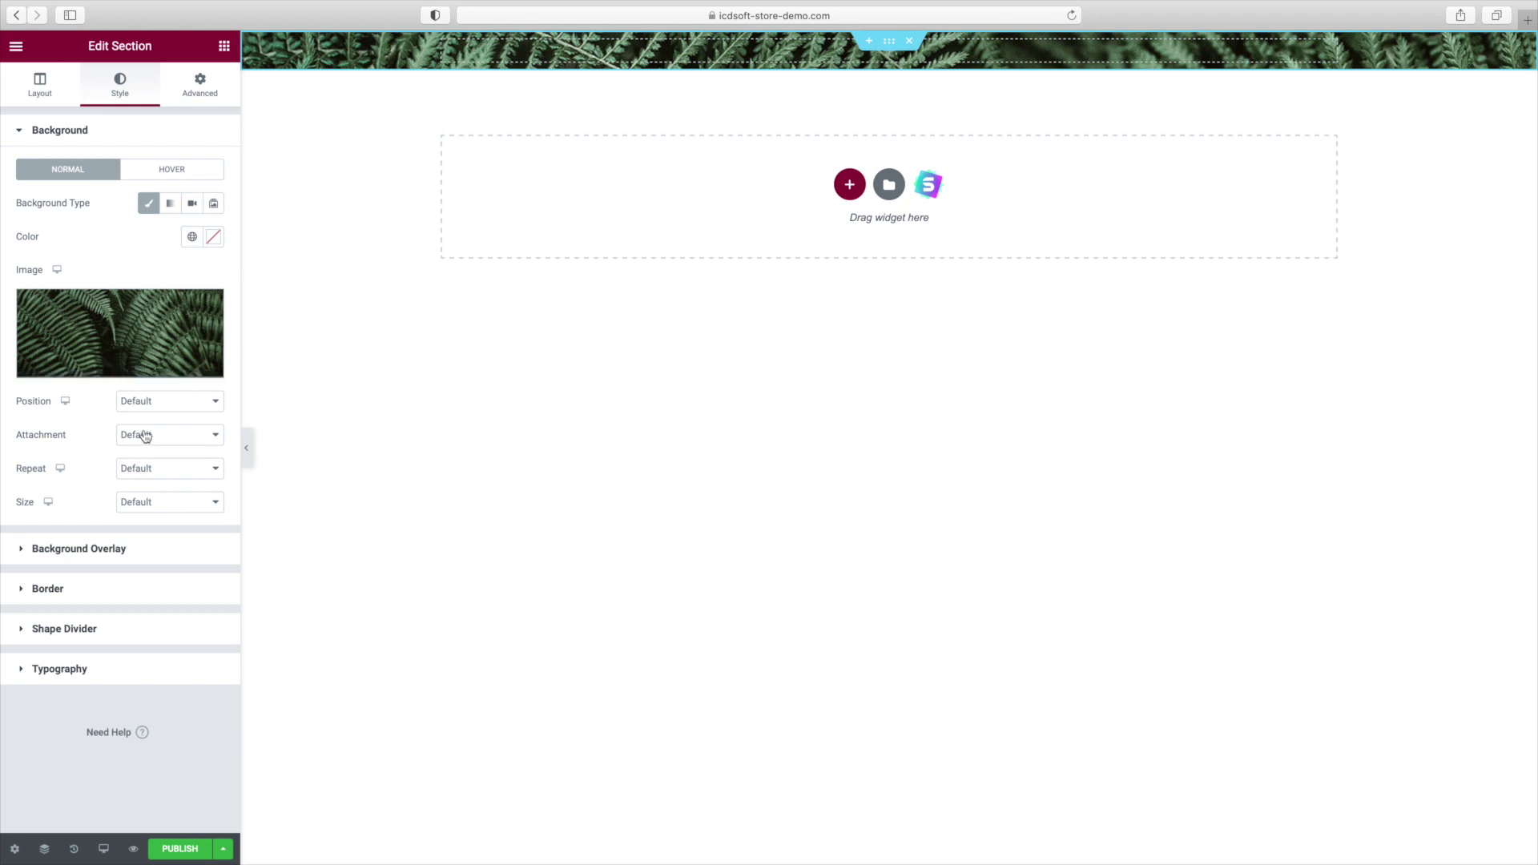
Centre the background image and give the boxed section a 400 px minimum height.
{"action": "left_click", "coordinate": [155, 406]}
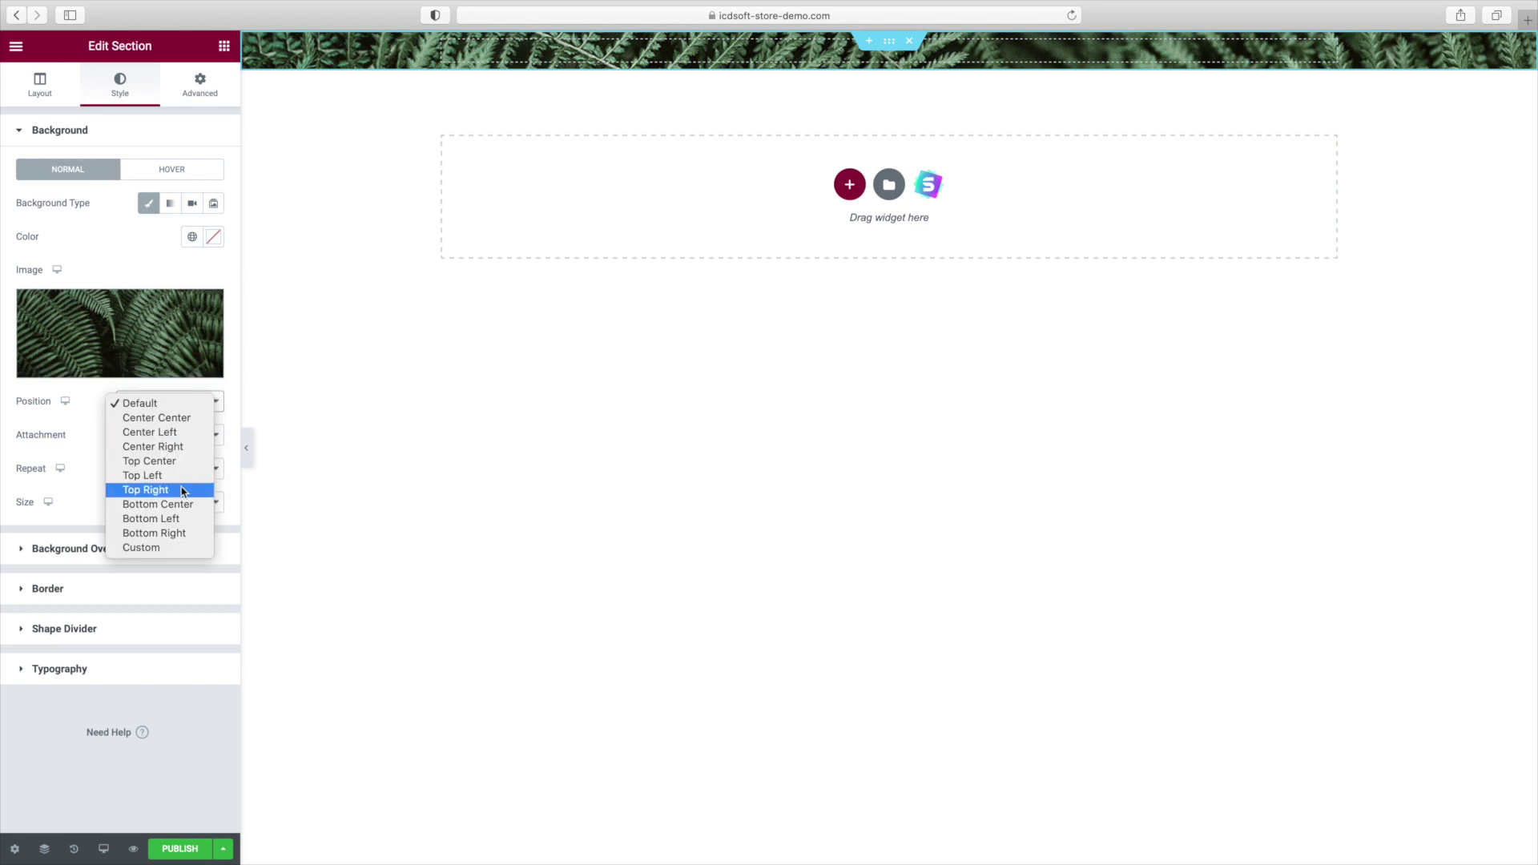
{"action": "left_click", "coordinate": [184, 417]}
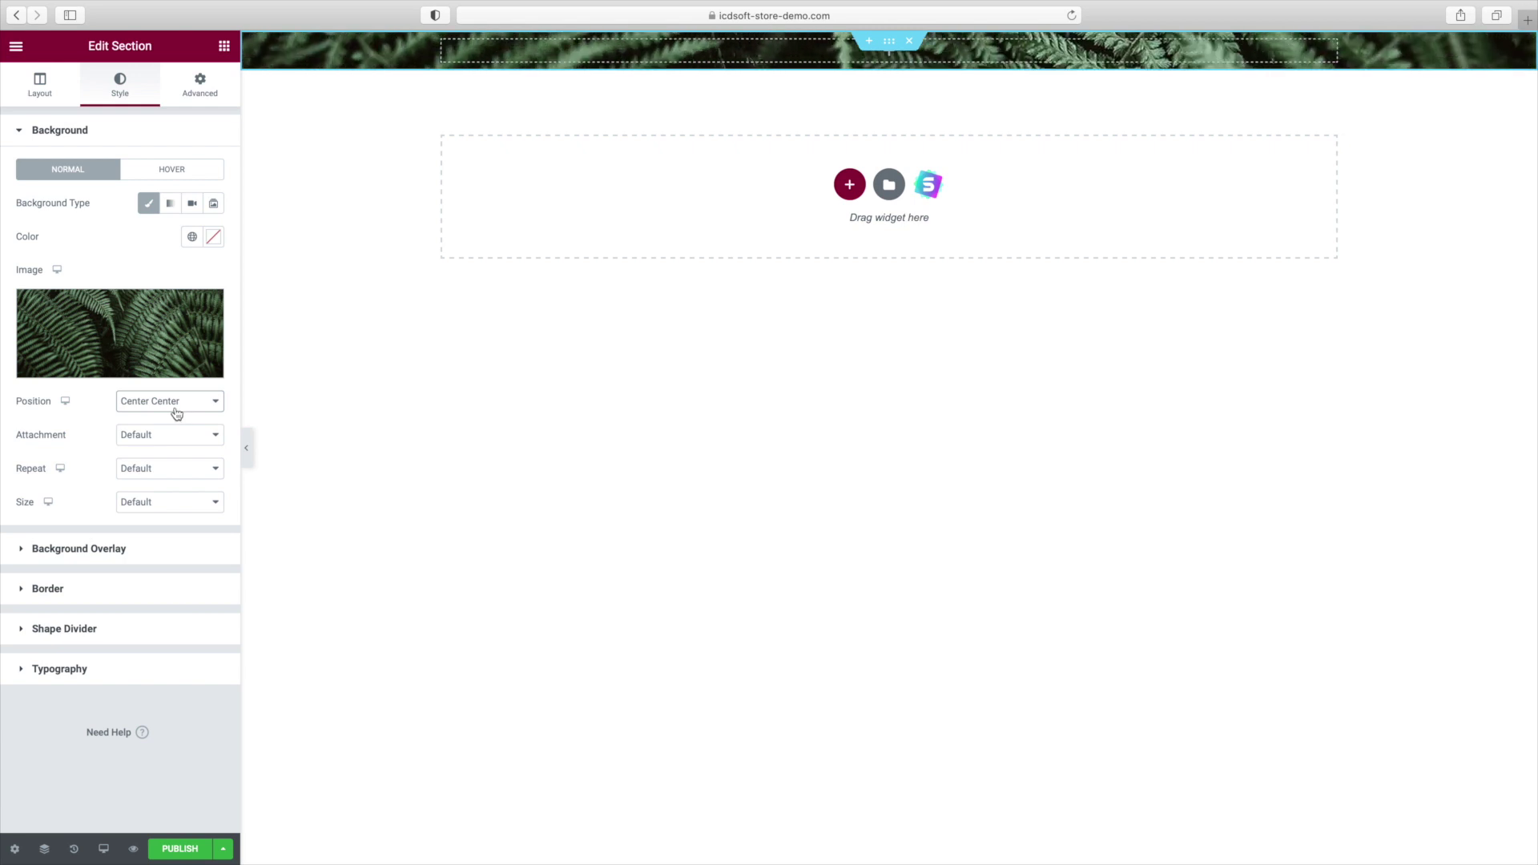
{"action": "left_click", "coordinate": [40, 84]}
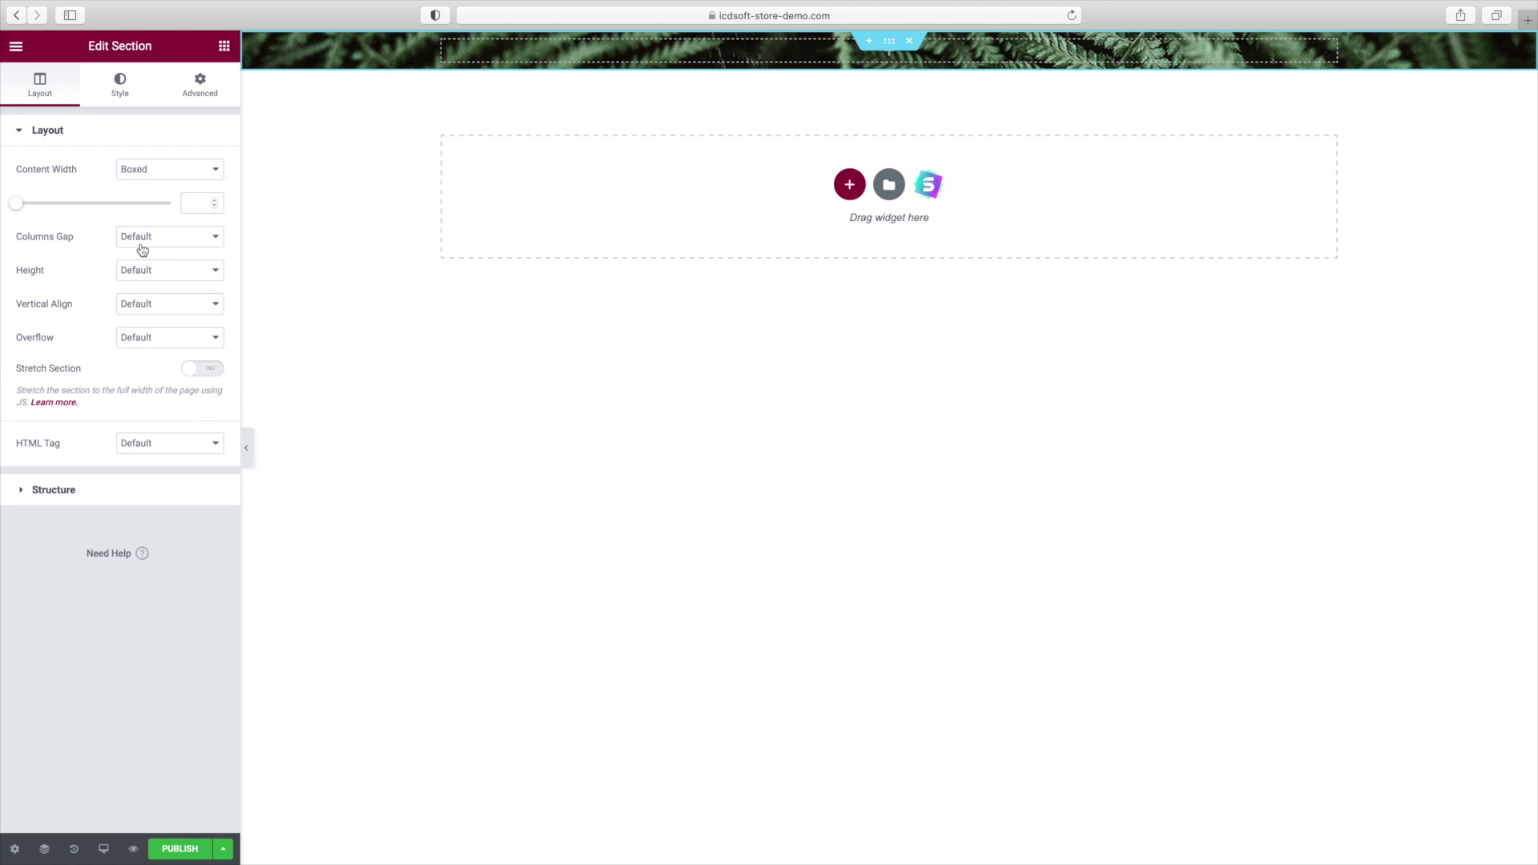
{"action": "left_click", "coordinate": [151, 171]}
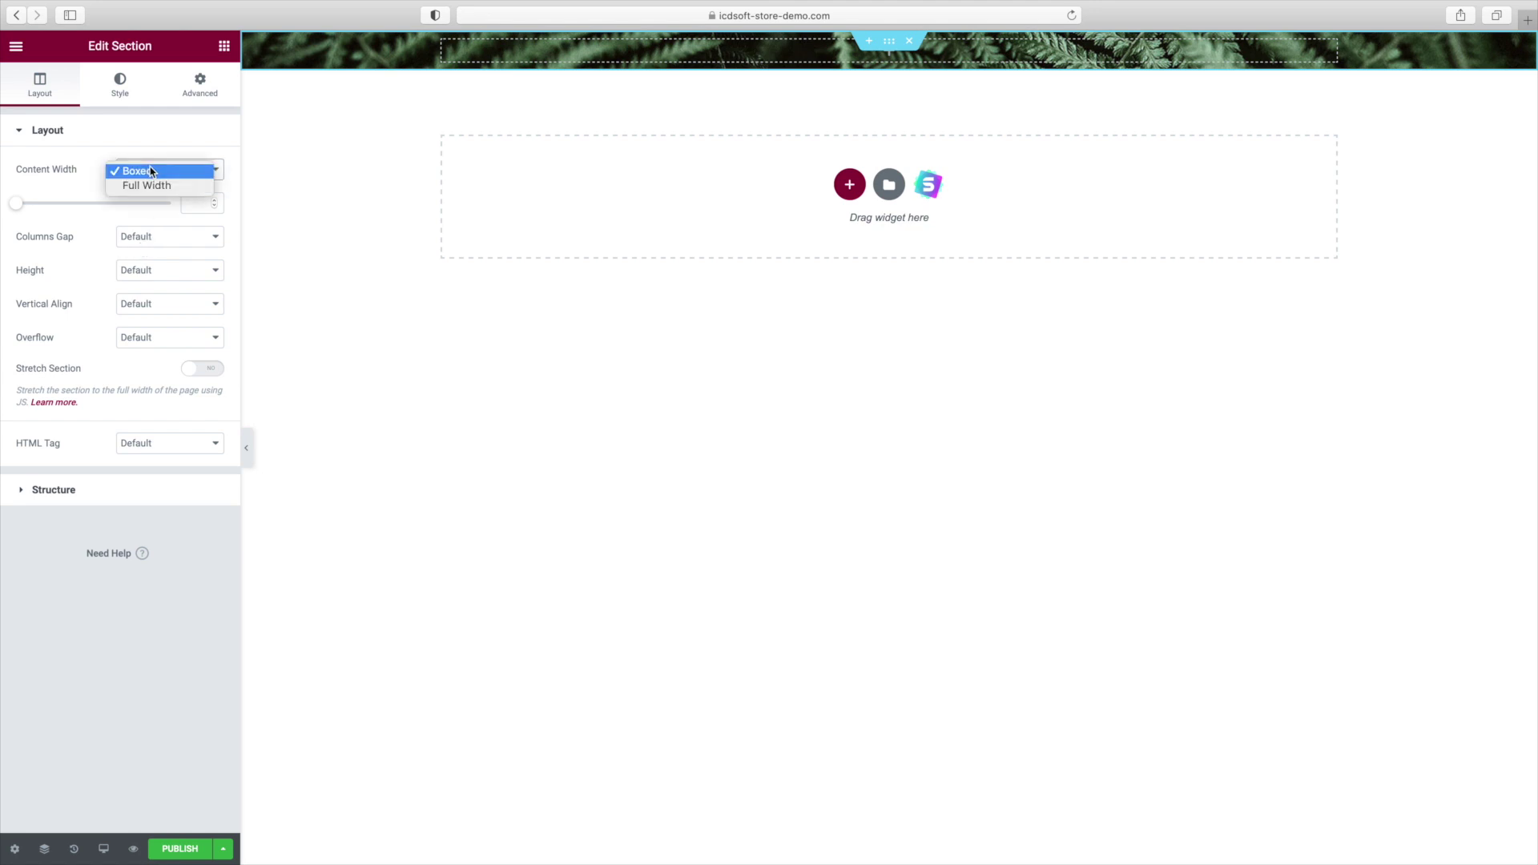
{"action": "left_click", "coordinate": [151, 170]}
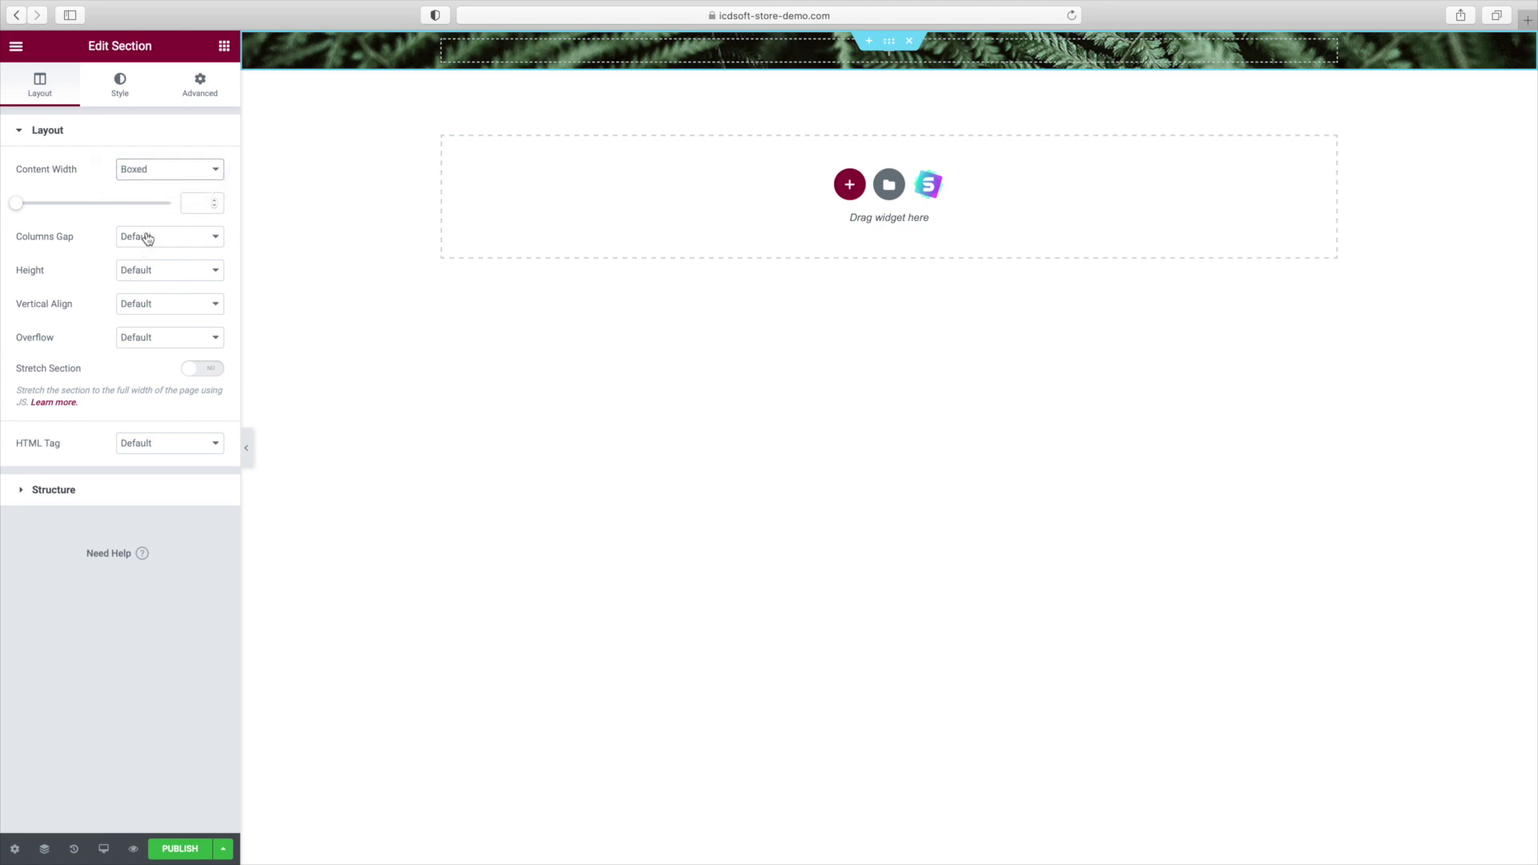
{"action": "left_click", "coordinate": [147, 278]}
{"action": "left_click", "coordinate": [148, 304]}
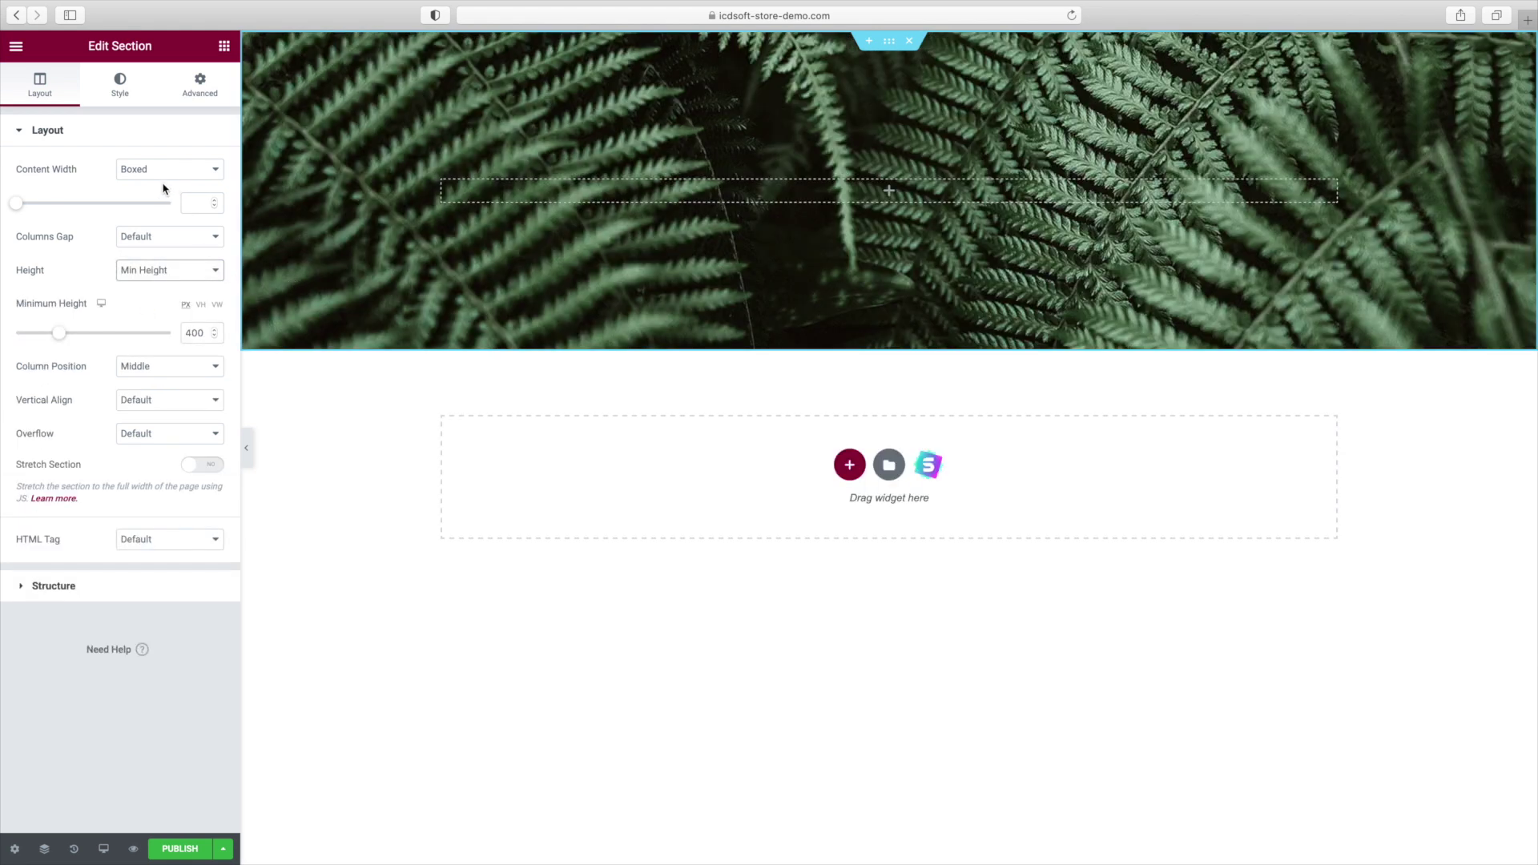
Add a classic green background overlay at 0.24 opacity to the fern section.
{"action": "left_click", "coordinate": [122, 101]}
{"action": "left_click", "coordinate": [123, 101]}
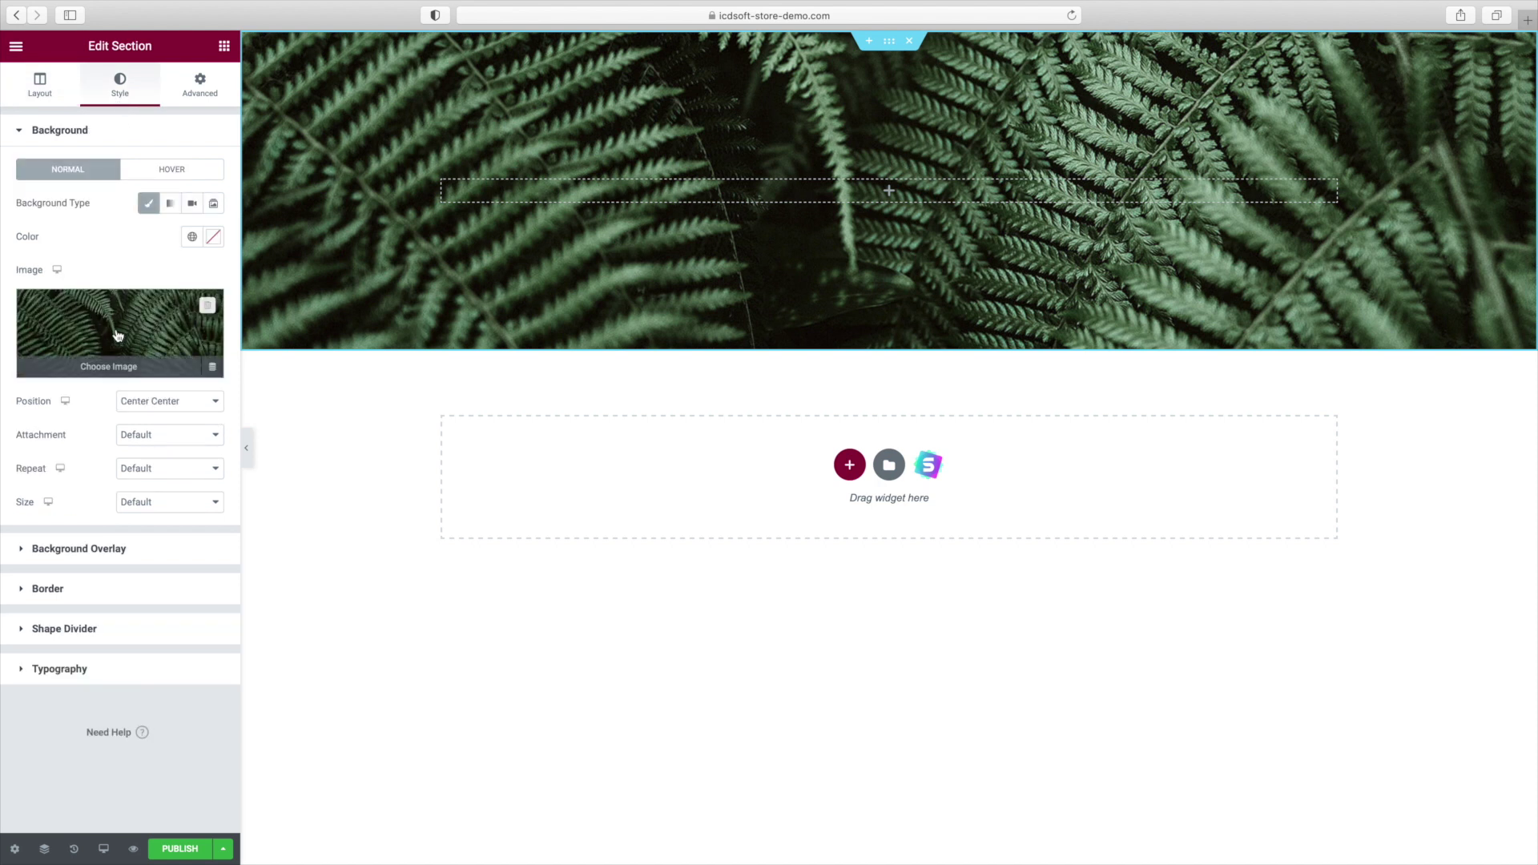
{"action": "left_click", "coordinate": [126, 535]}
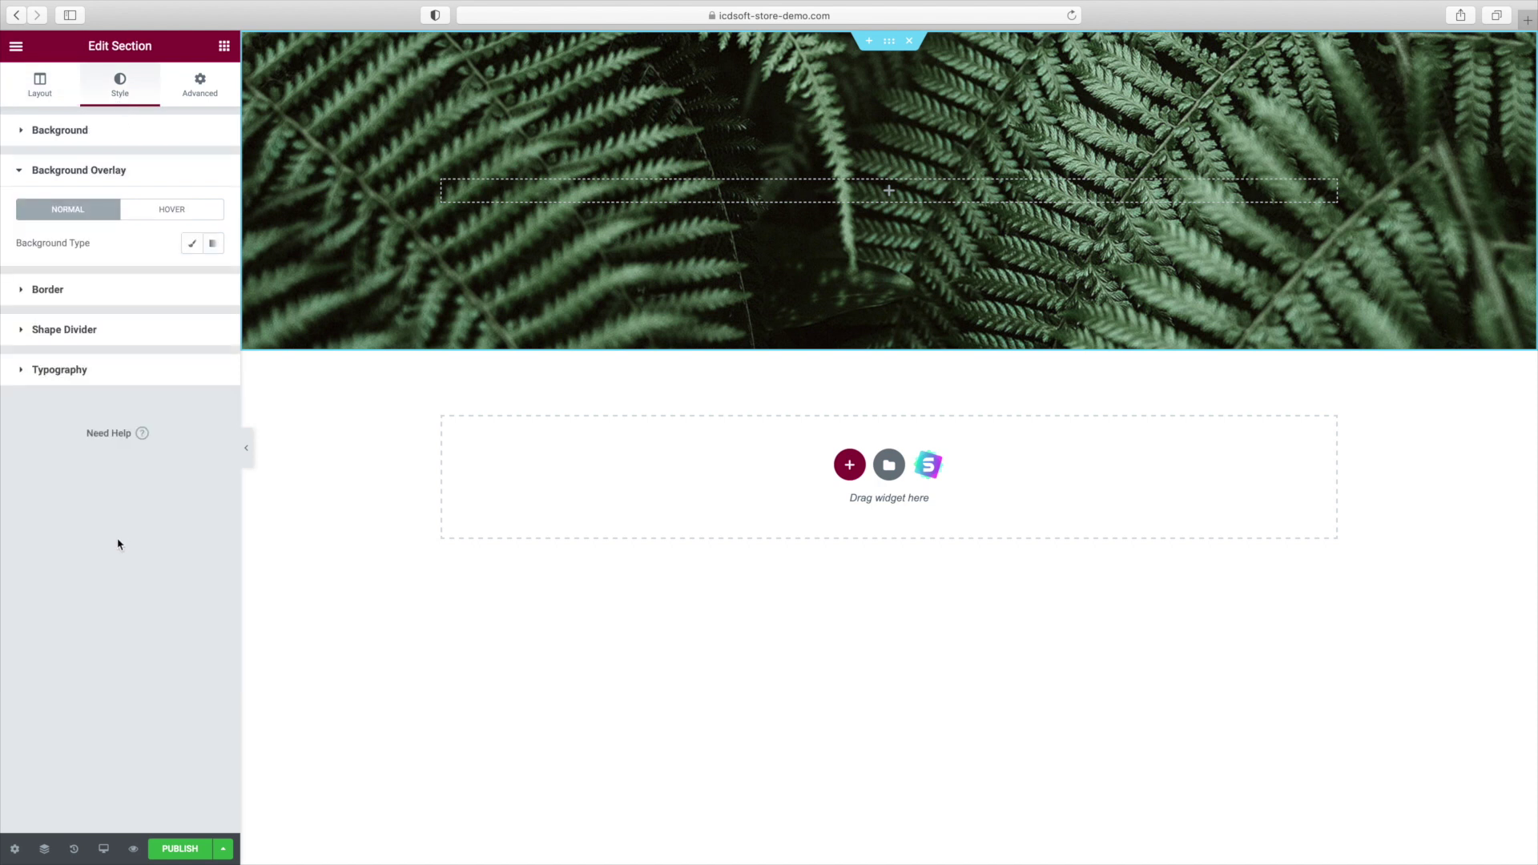
{"action": "left_click", "coordinate": [192, 253]}
{"action": "left_click", "coordinate": [213, 277]}
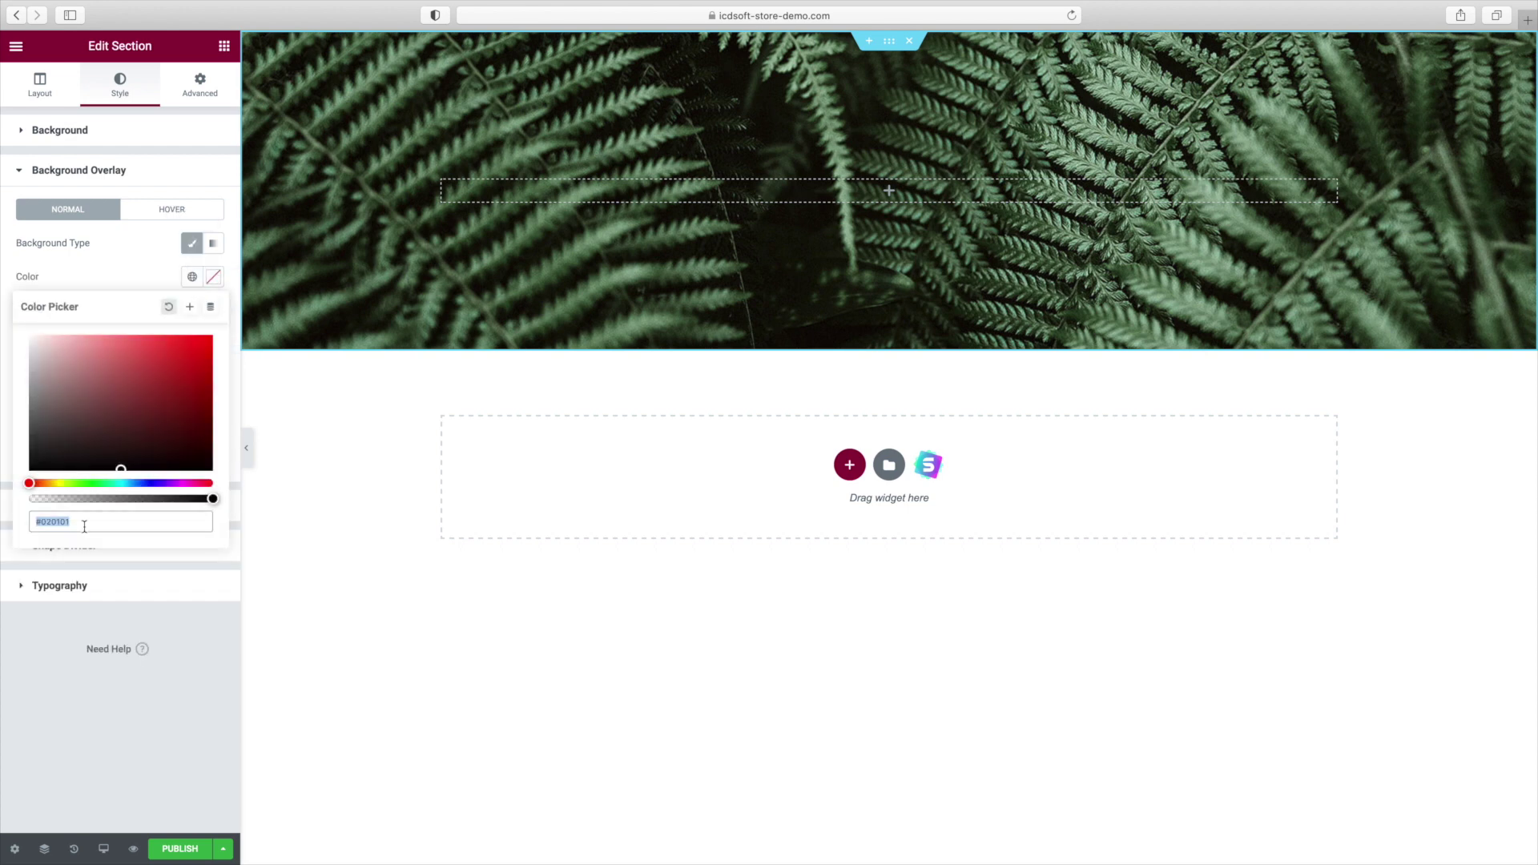
{"action": "key", "text": "BackSpace"}
{"action": "key", "text": "super+v"}
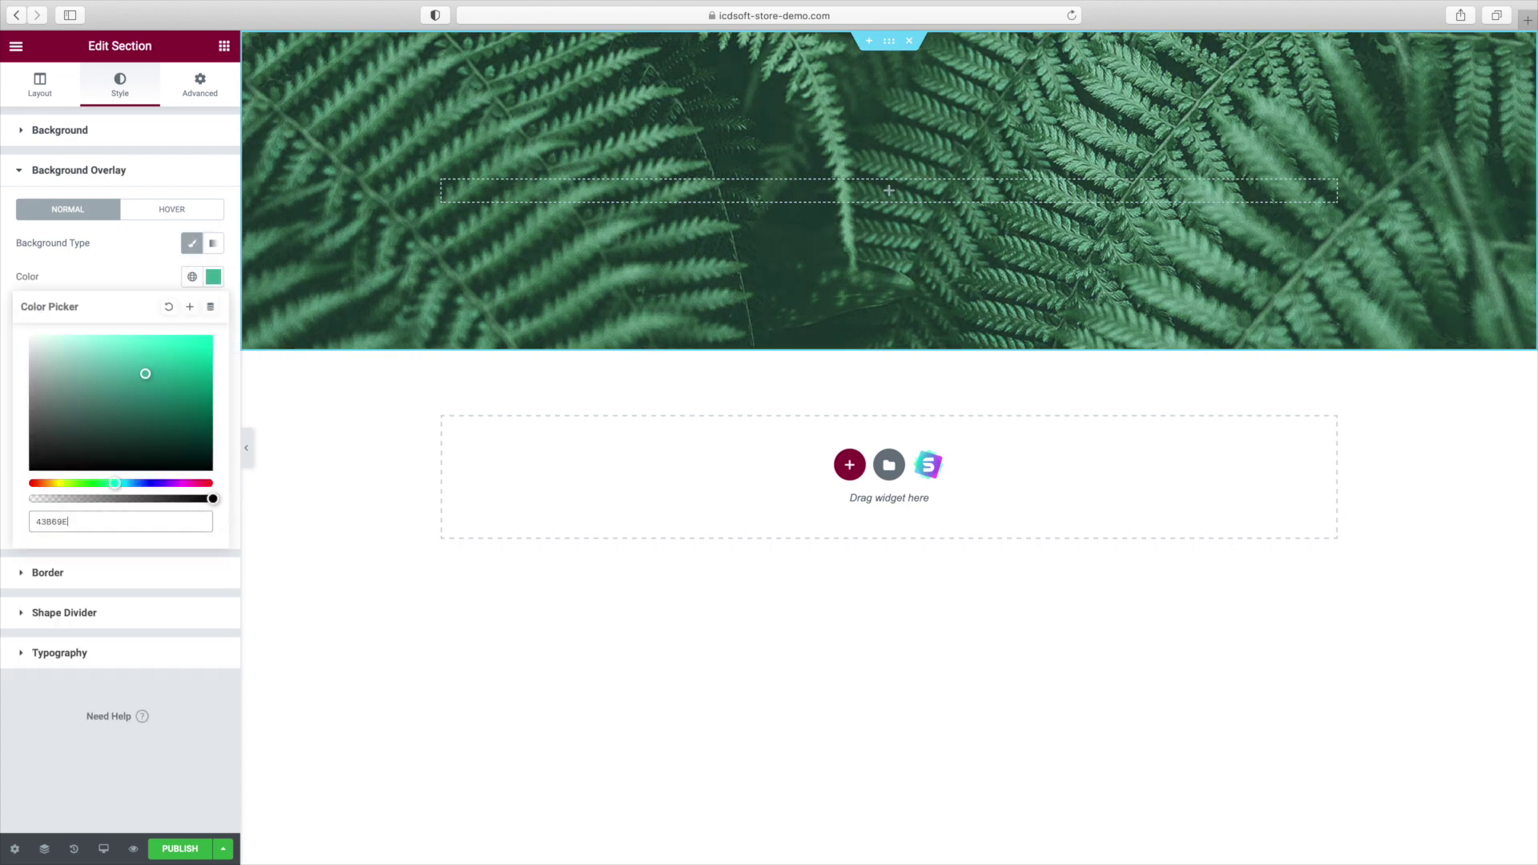
{"action": "left_click", "coordinate": [132, 282]}
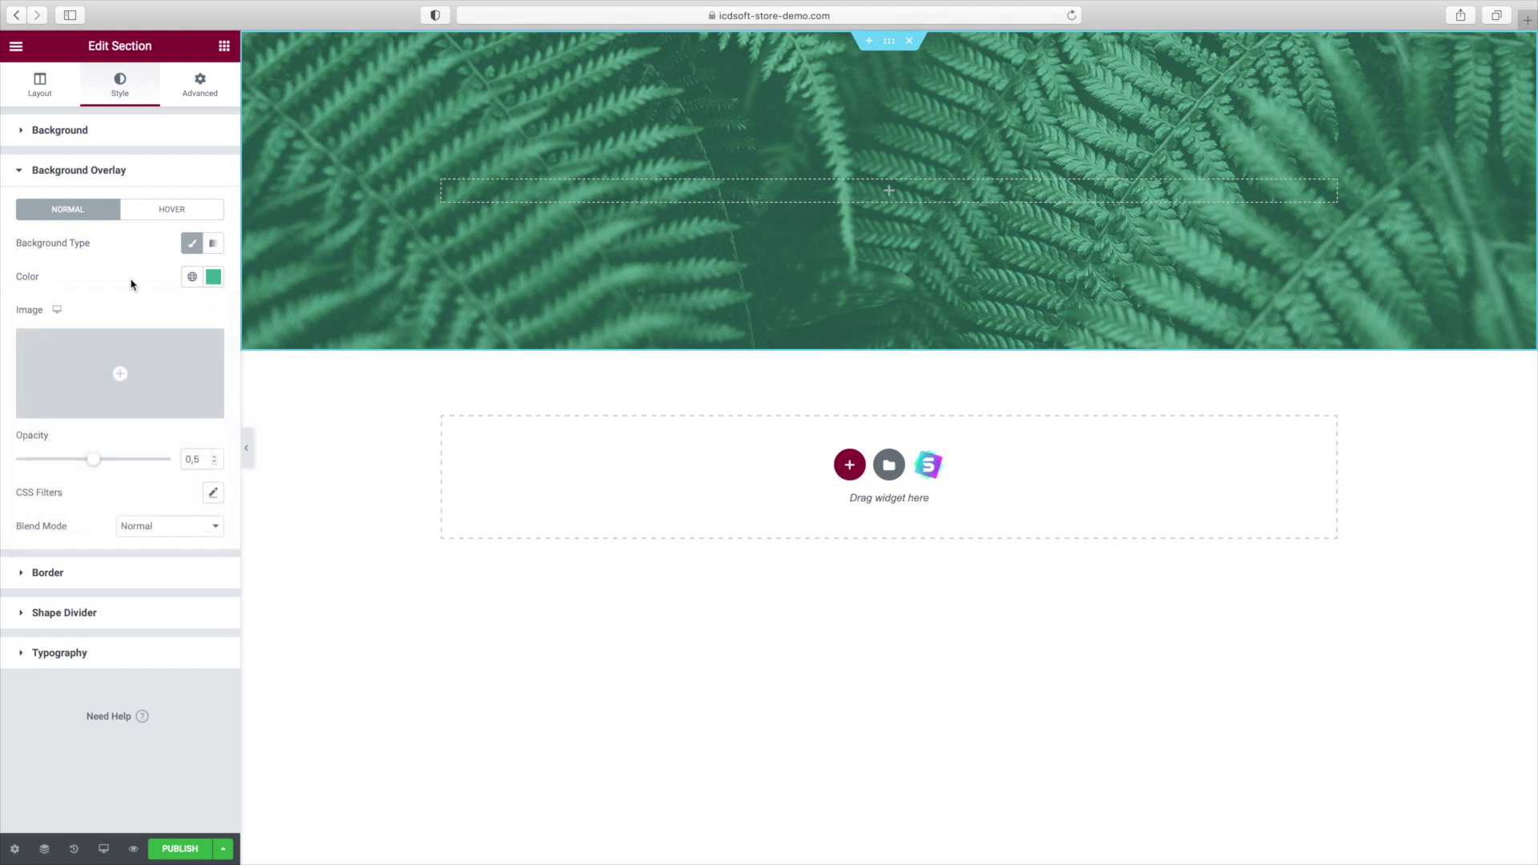
{"action": "left_click", "coordinate": [200, 465]}
{"action": "key", "text": "BackSpace"}
{"action": "type", "text": "24"}
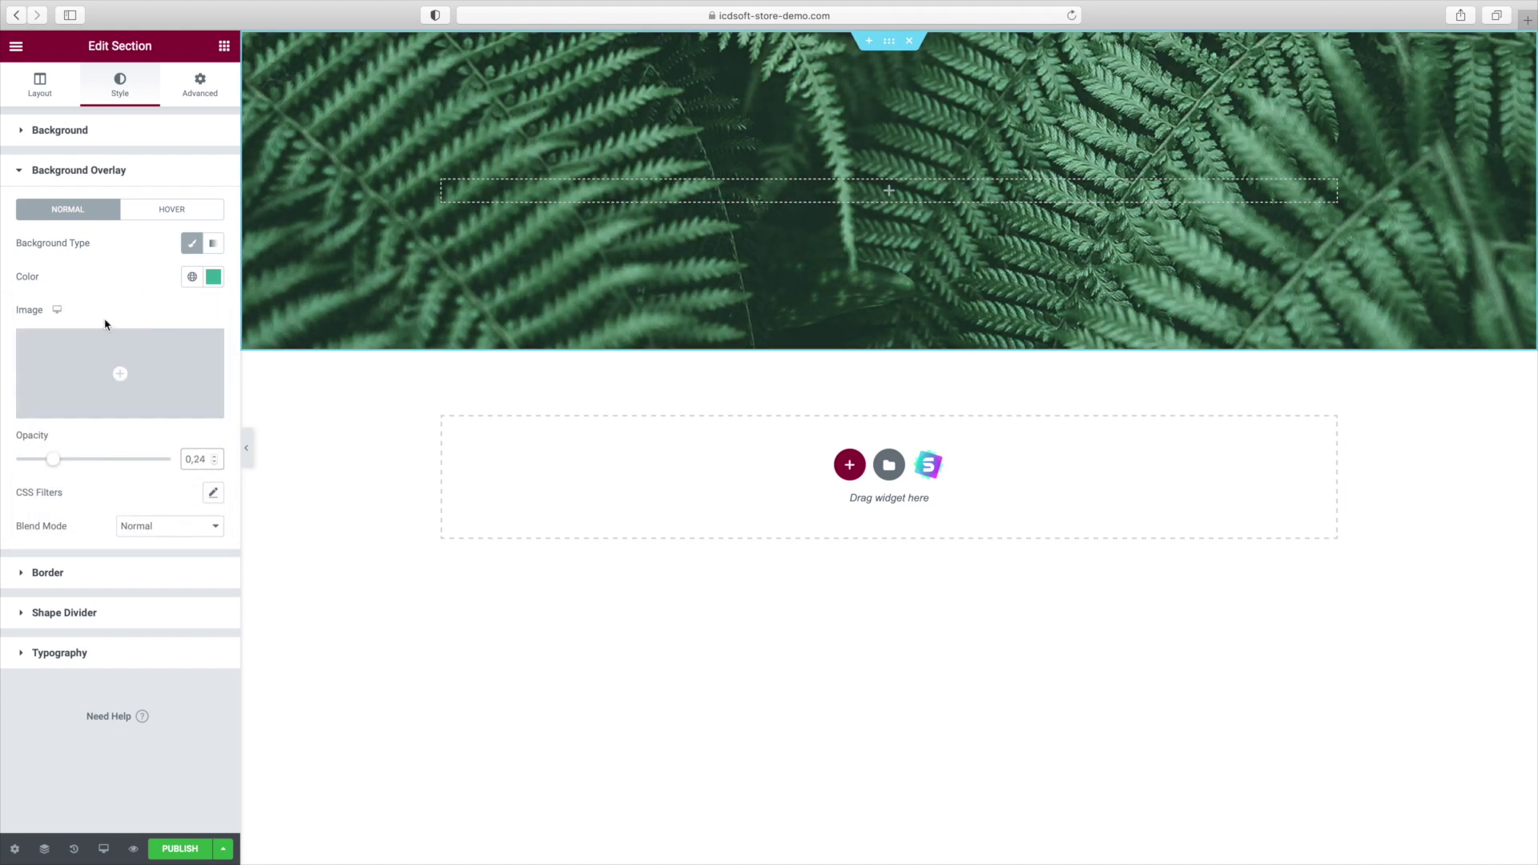
Add a Tilt shape divider along the section's top, coloured 43B69E.
{"action": "left_click", "coordinate": [106, 614]}
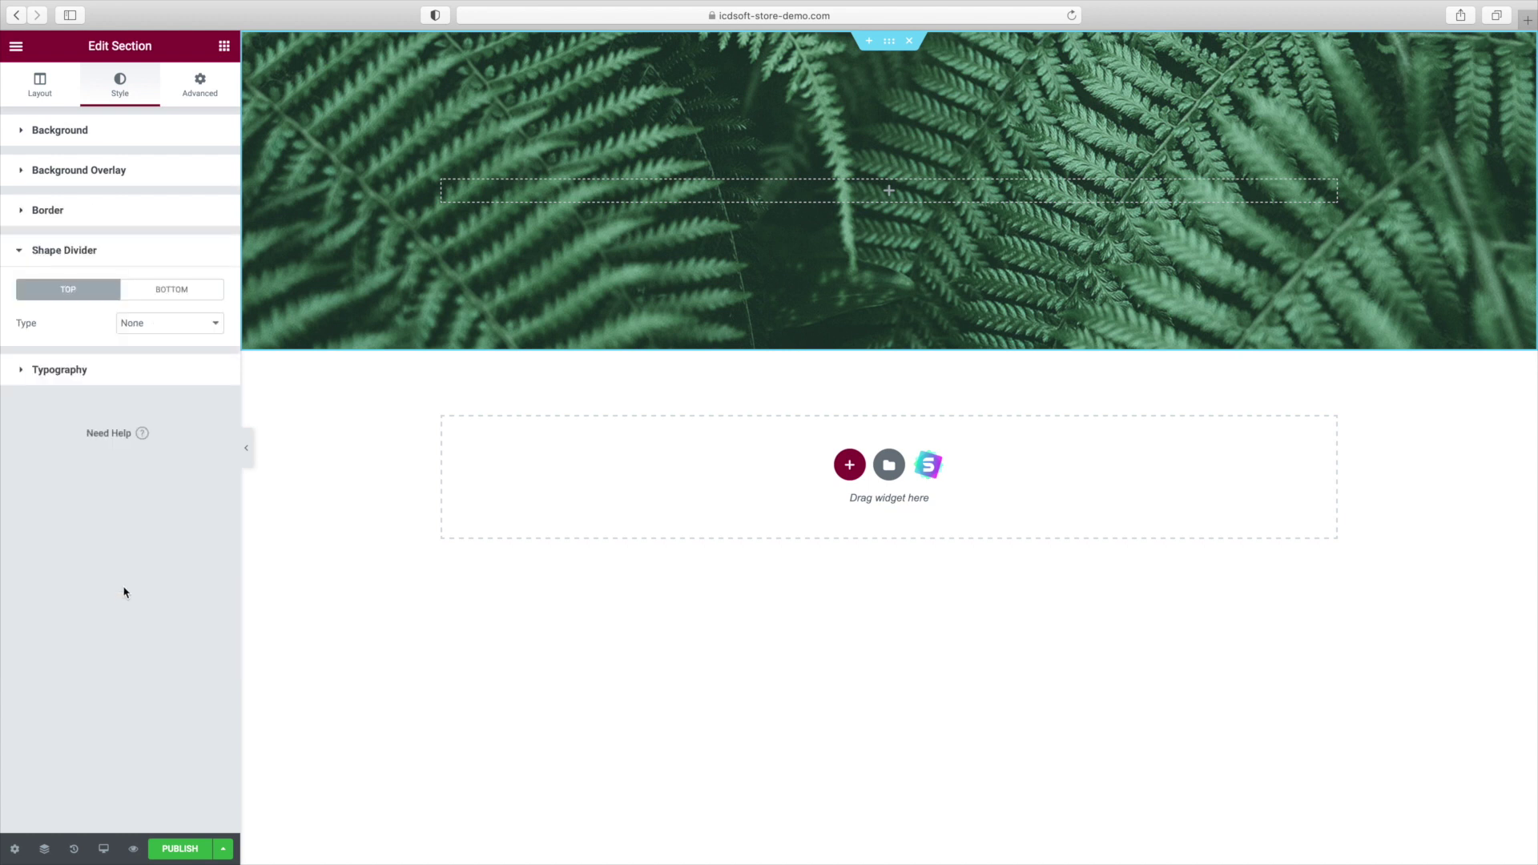
{"action": "left_click", "coordinate": [157, 324]}
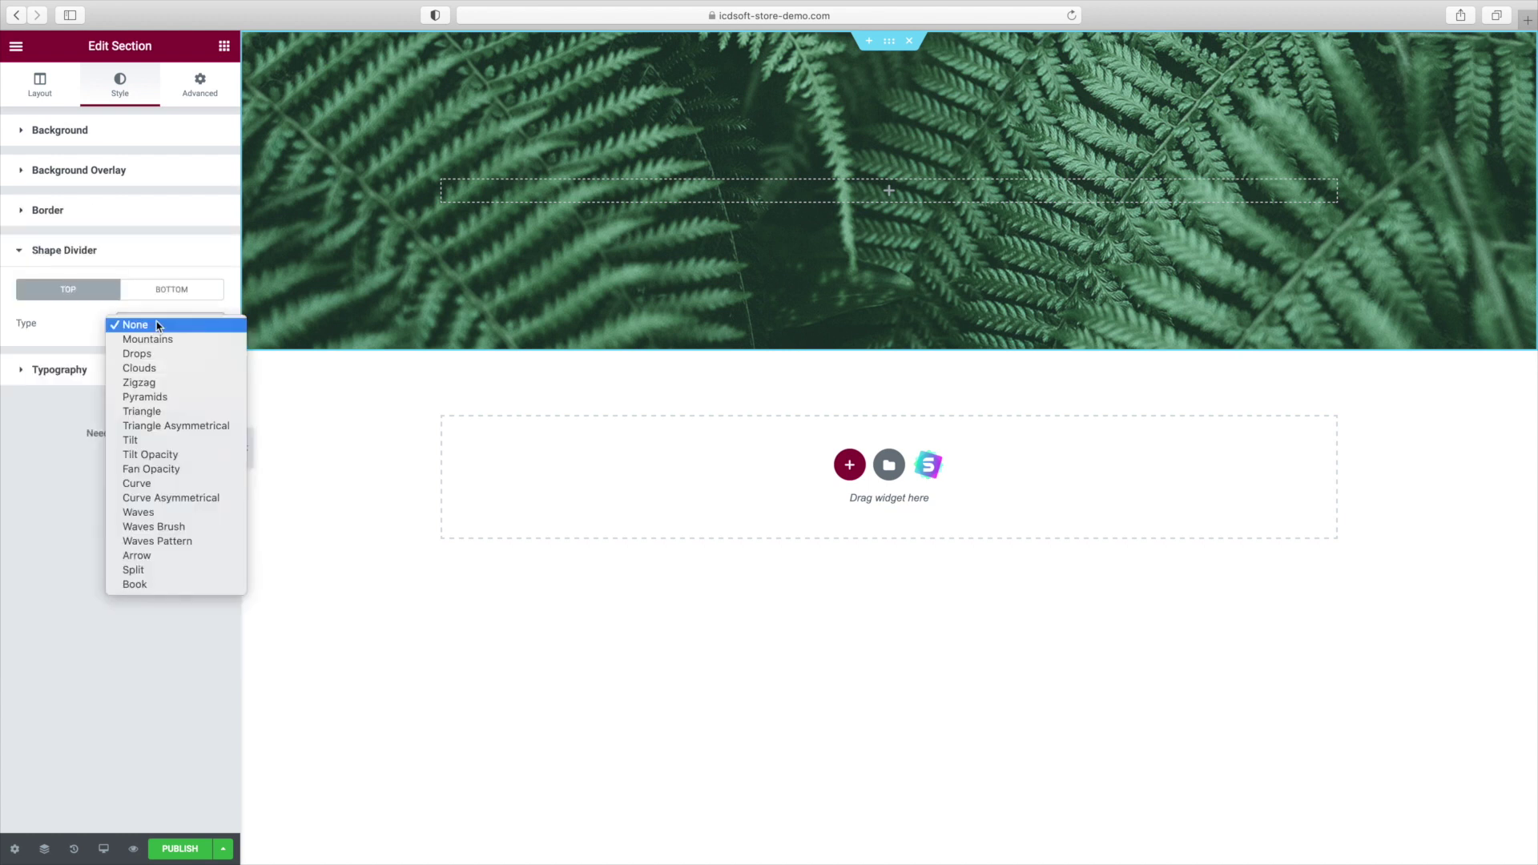
{"action": "left_click", "coordinate": [164, 440]}
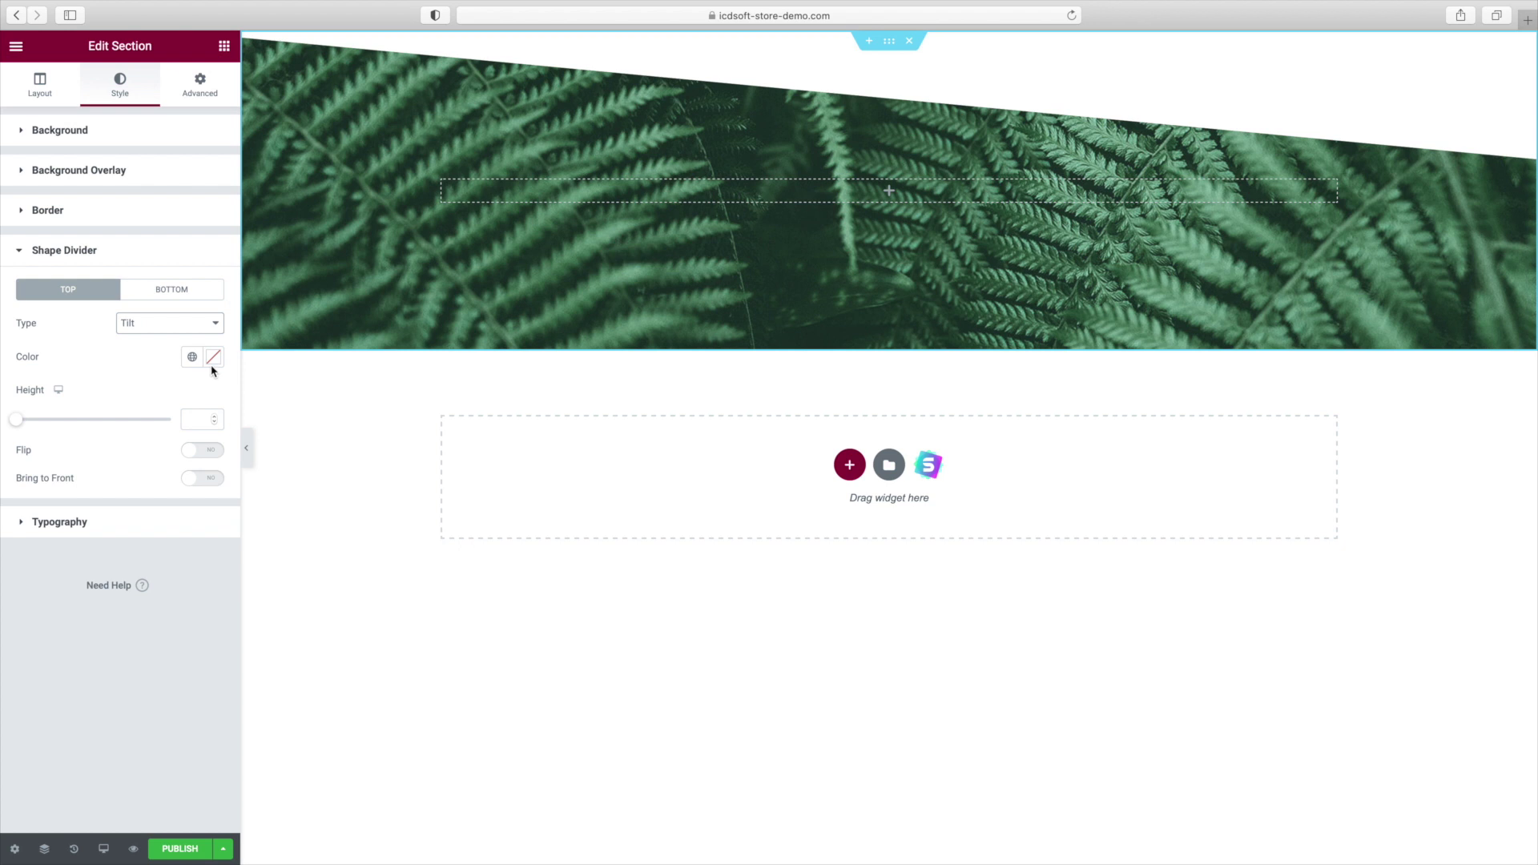
{"action": "left_click", "coordinate": [214, 369]}
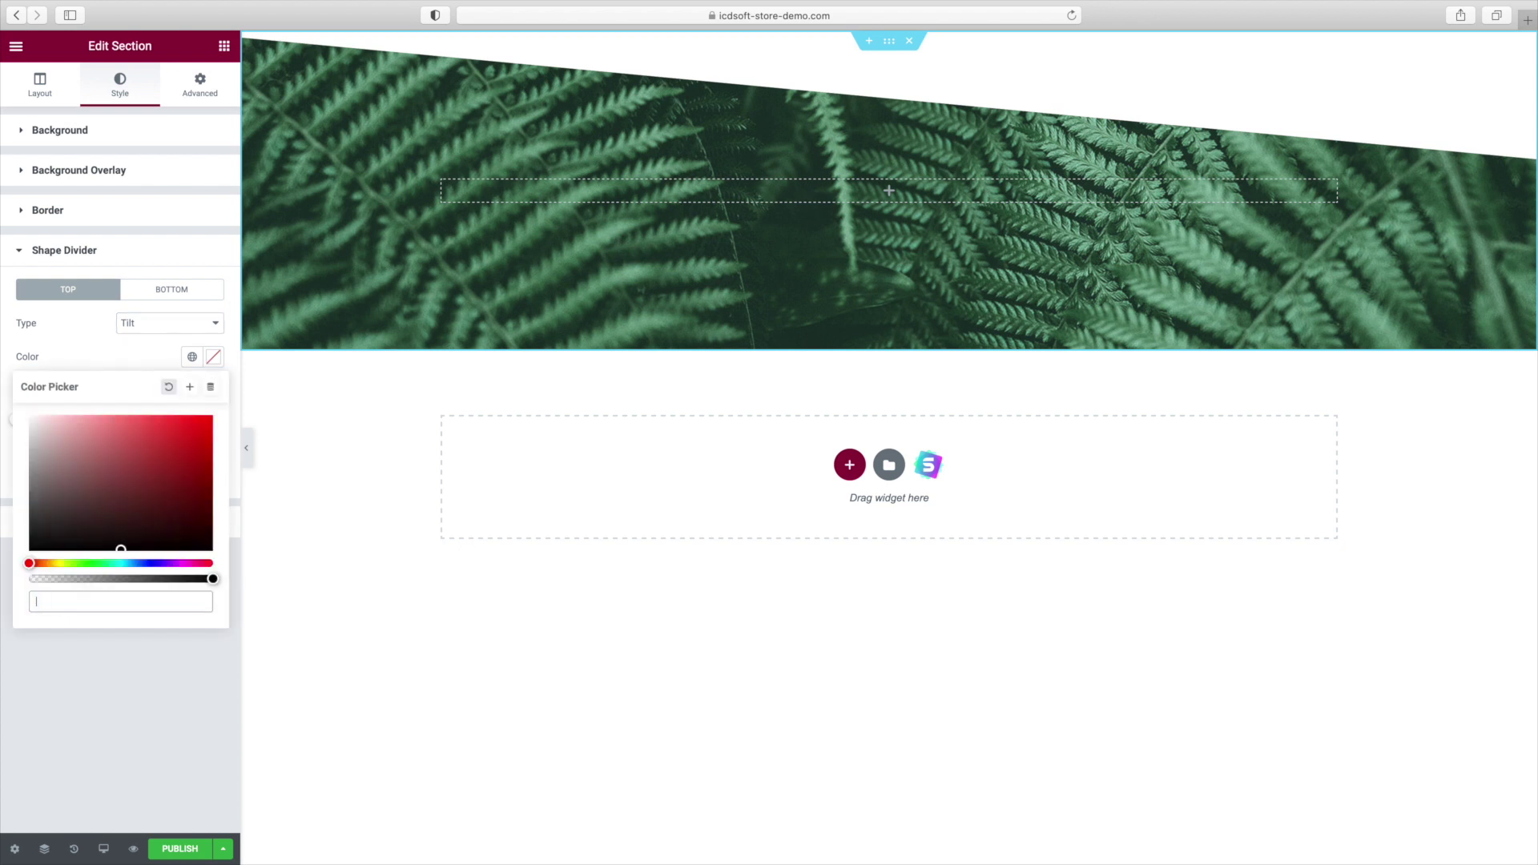
{"action": "type", "text": "43B69E"}
{"action": "left_click", "coordinate": [104, 343]}
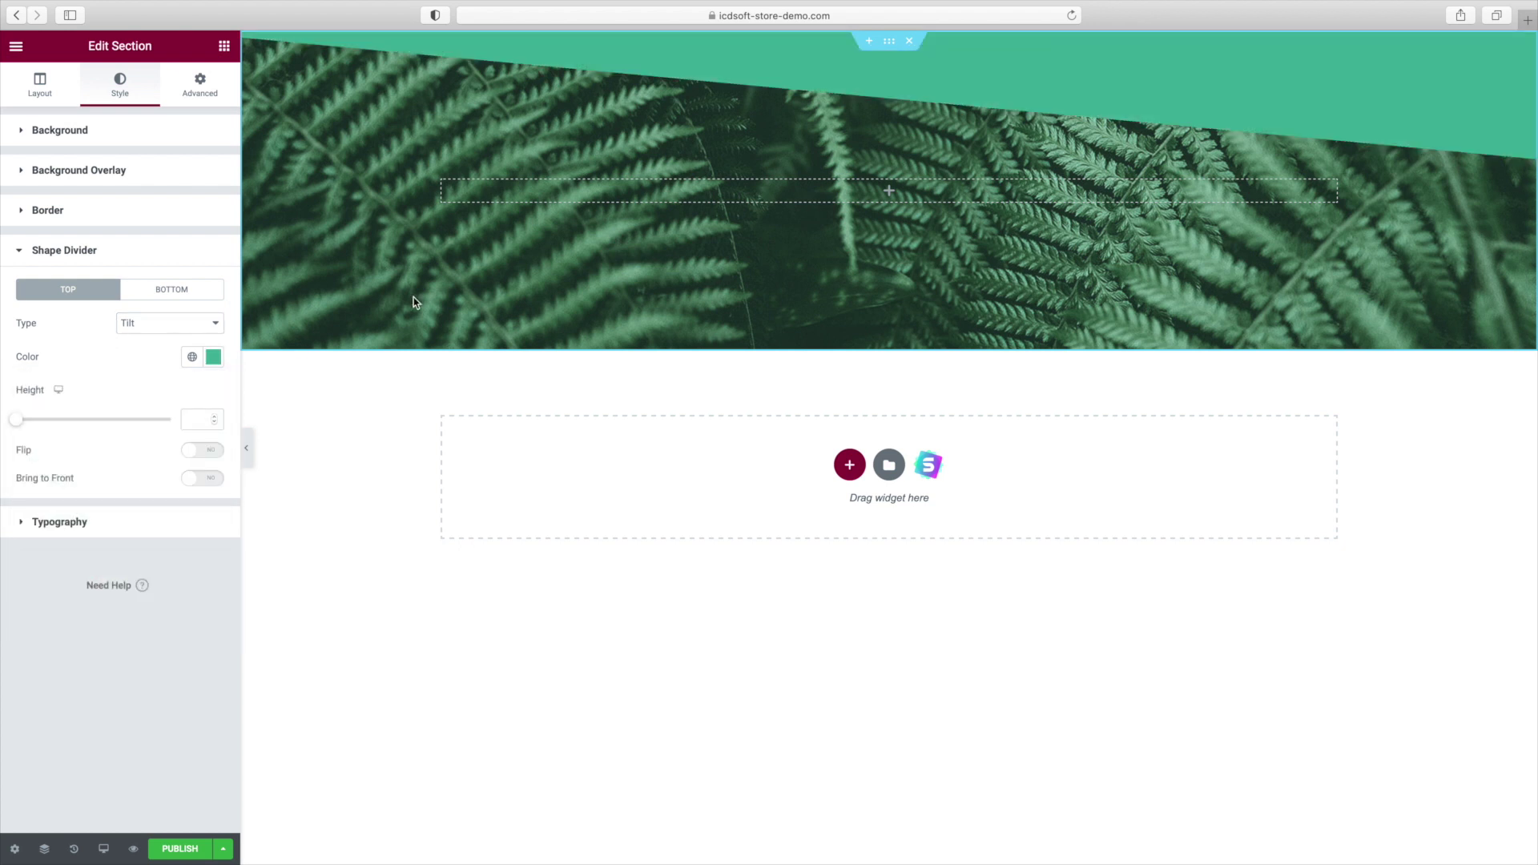
{"action": "left_click", "coordinate": [889, 195]}
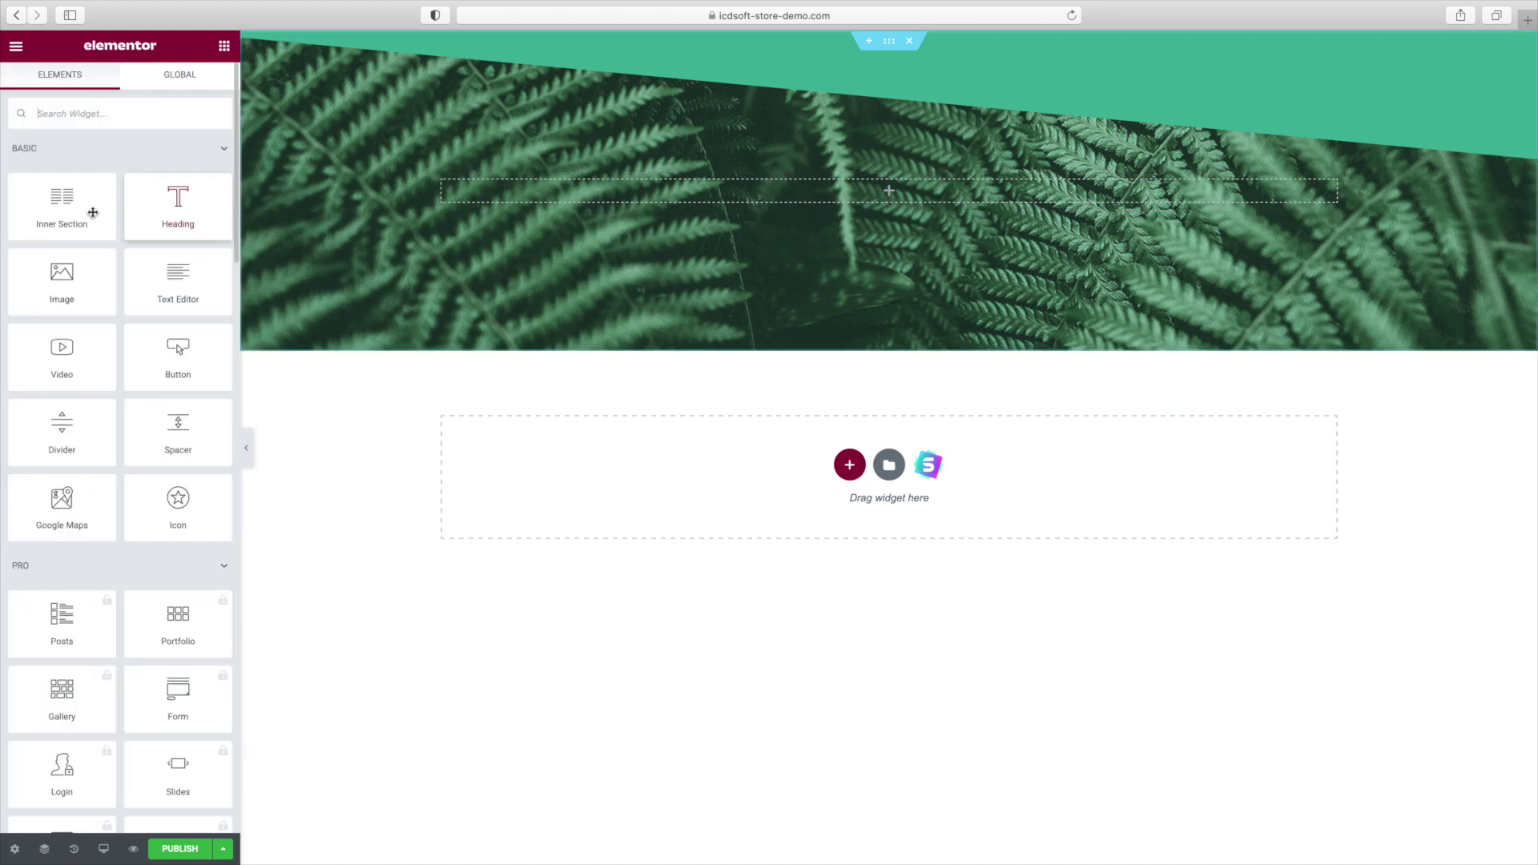
Place a two-column Inner Section in the hero with a [newsletter] HTML widget in its left column.
{"action": "left_click_drag", "start_coordinate": [88, 212], "coordinate": [661, 206]}
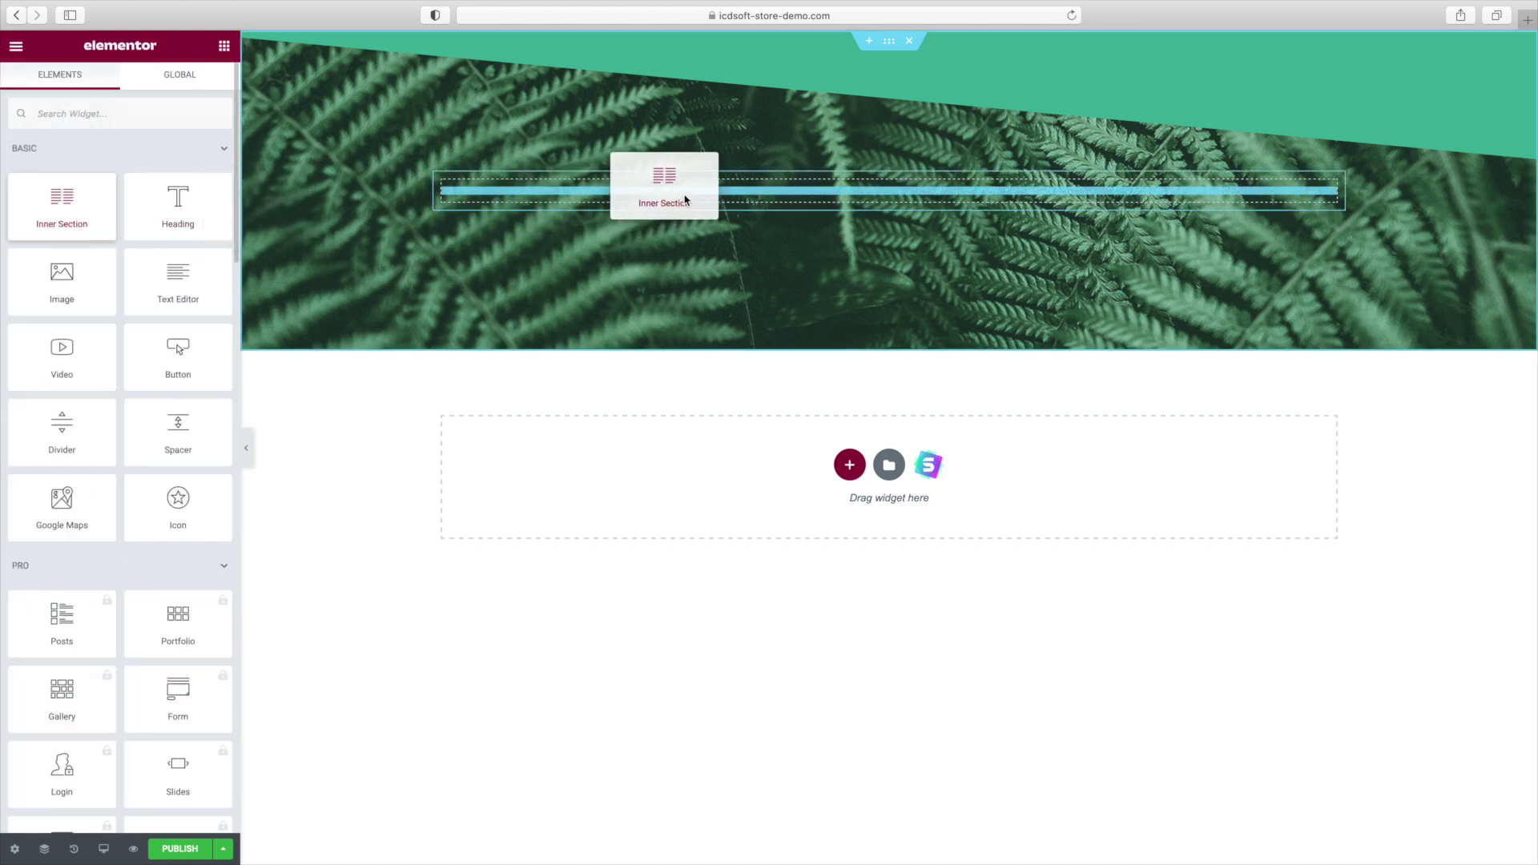
{"action": "left_click_drag", "start_coordinate": [685, 197], "coordinate": [684, 194]}
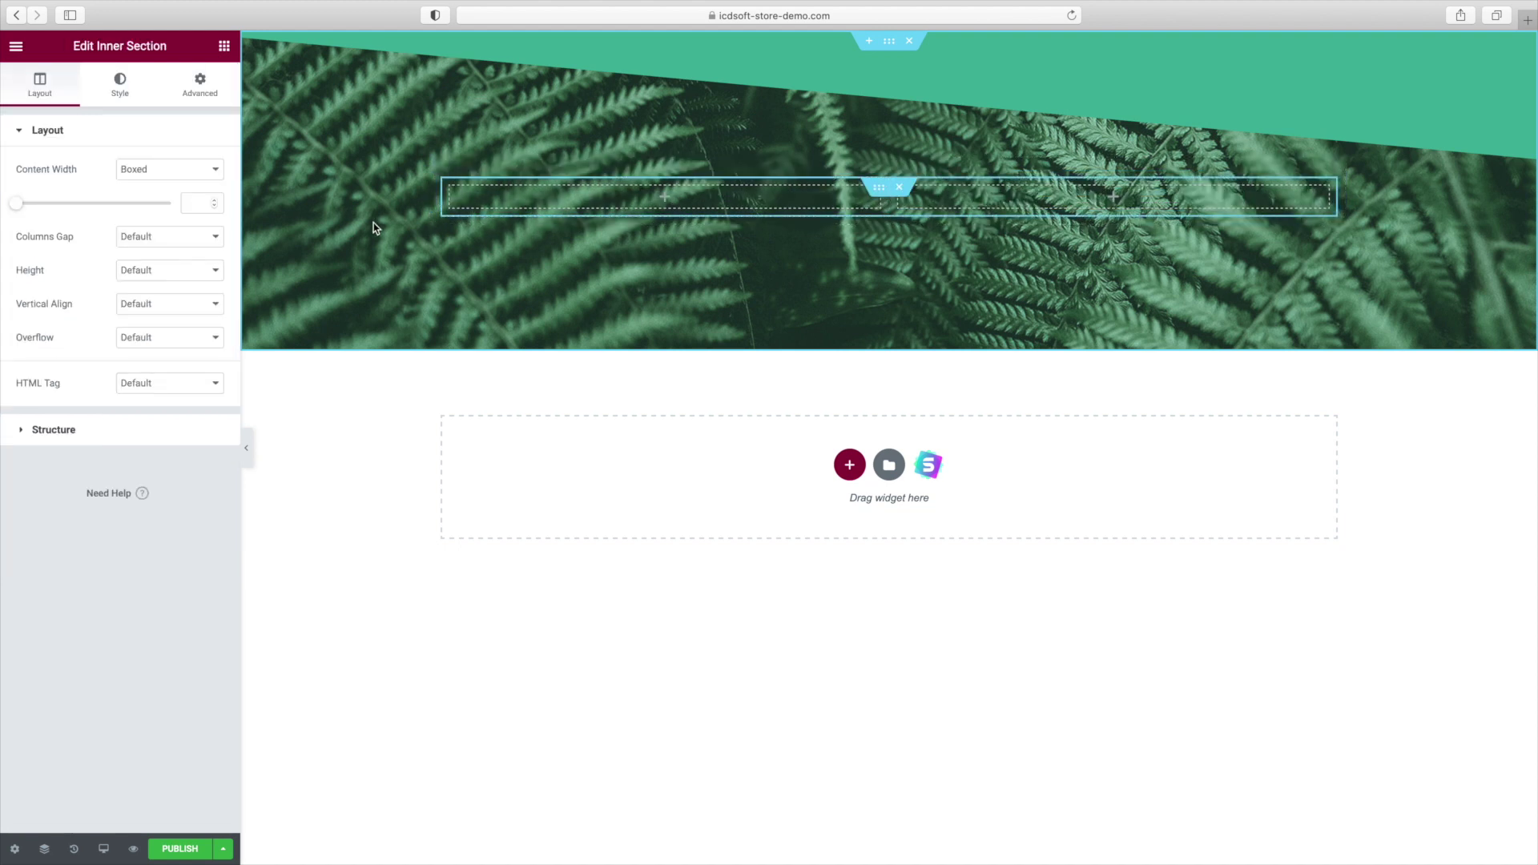
{"action": "left_click", "coordinate": [224, 46]}
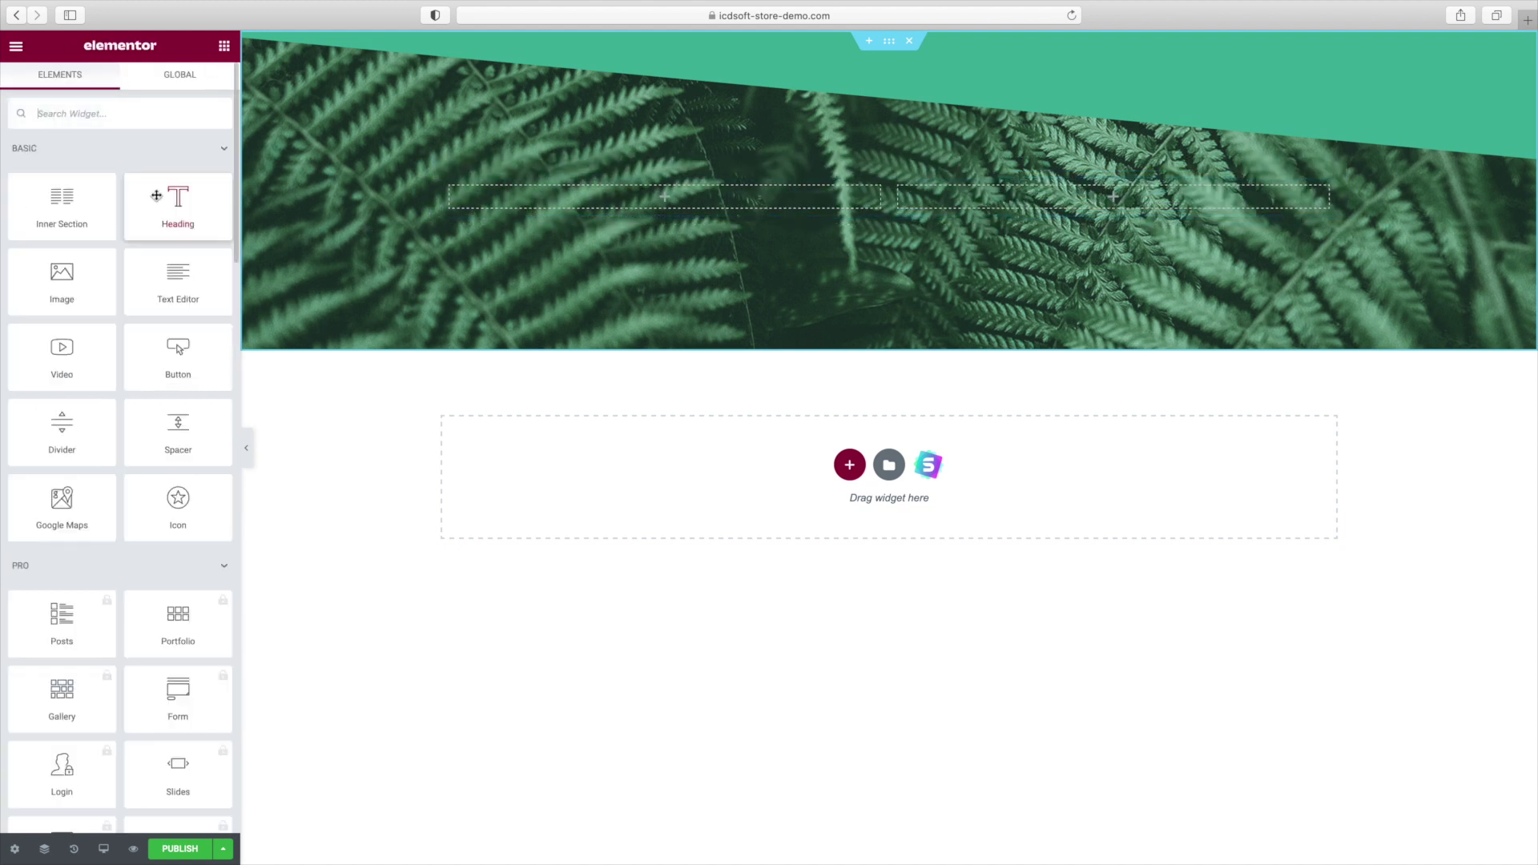
{"action": "type", "text": "html"}
{"action": "left_click_drag", "start_coordinate": [62, 170], "coordinate": [587, 193]}
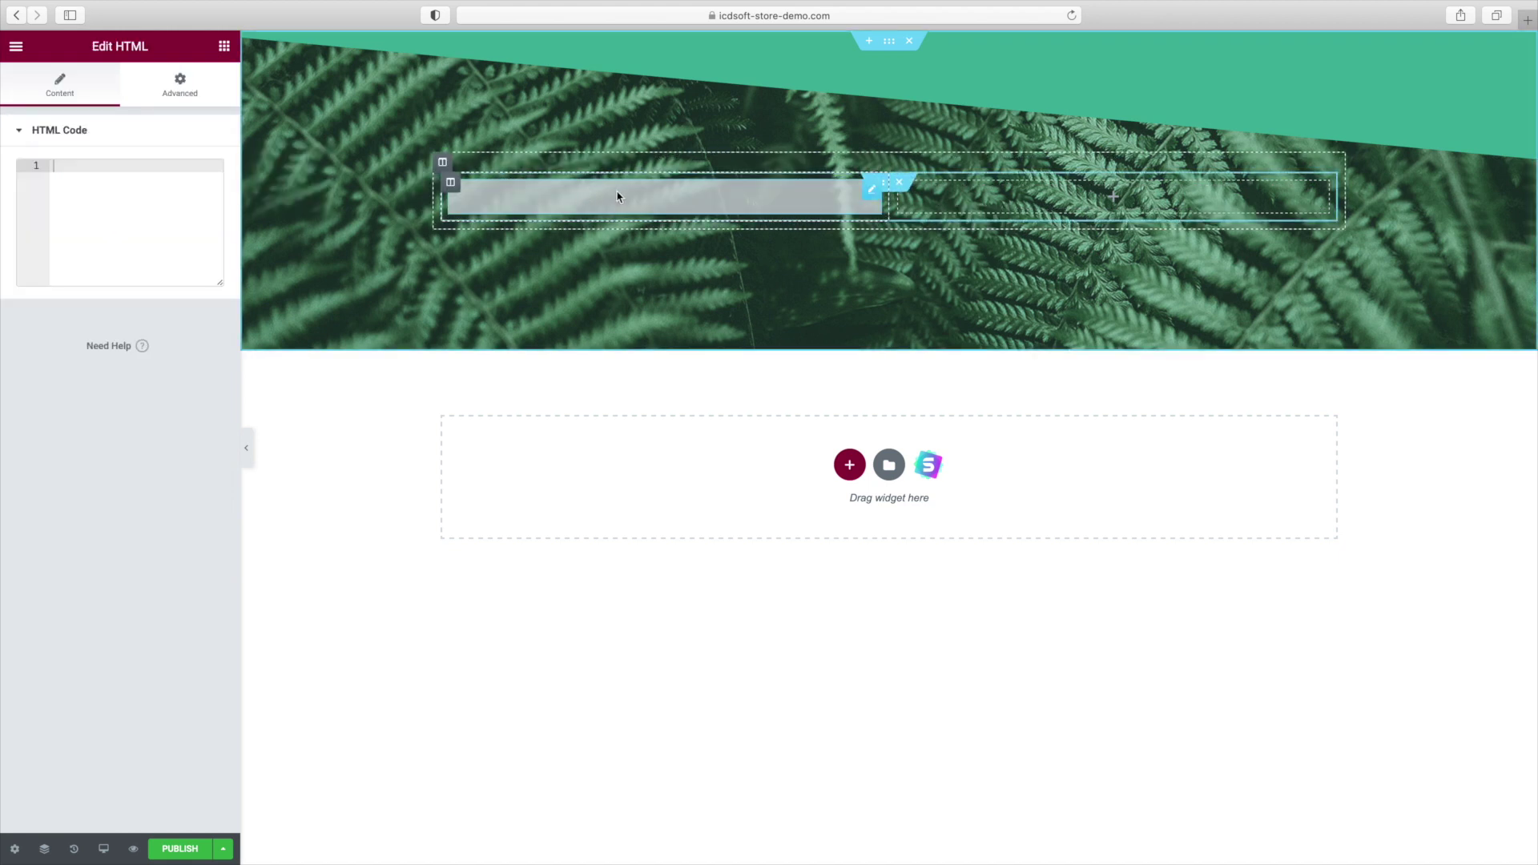
{"action": "type", "text": "[newsletter"}
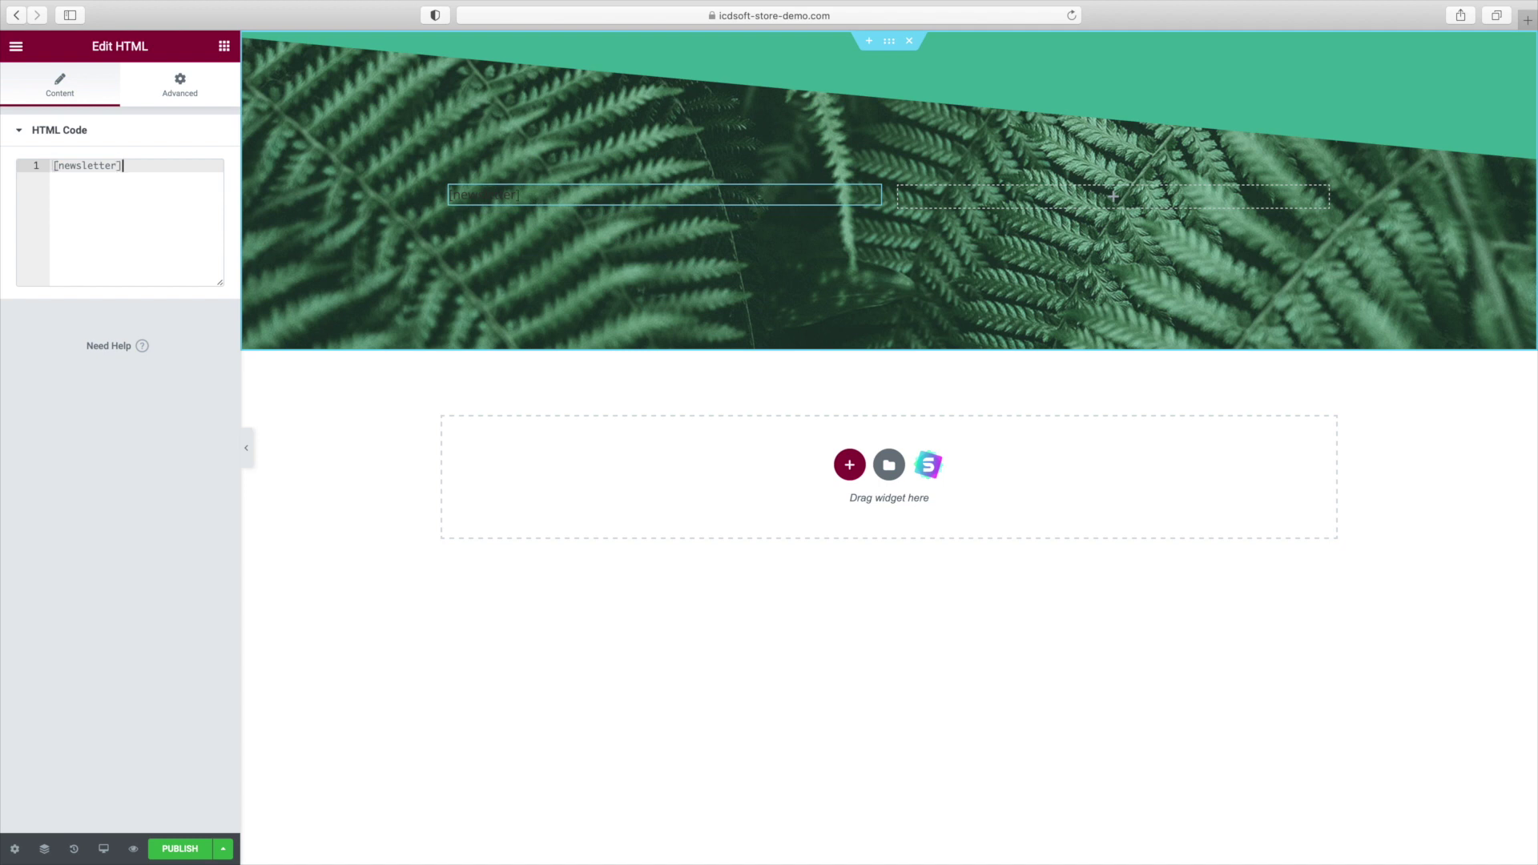
{"action": "triple_click", "coordinate": [94, 171]}
Unlink the HTML widget's padding and set its top padding to 100 px.
{"action": "left_click", "coordinate": [191, 93]}
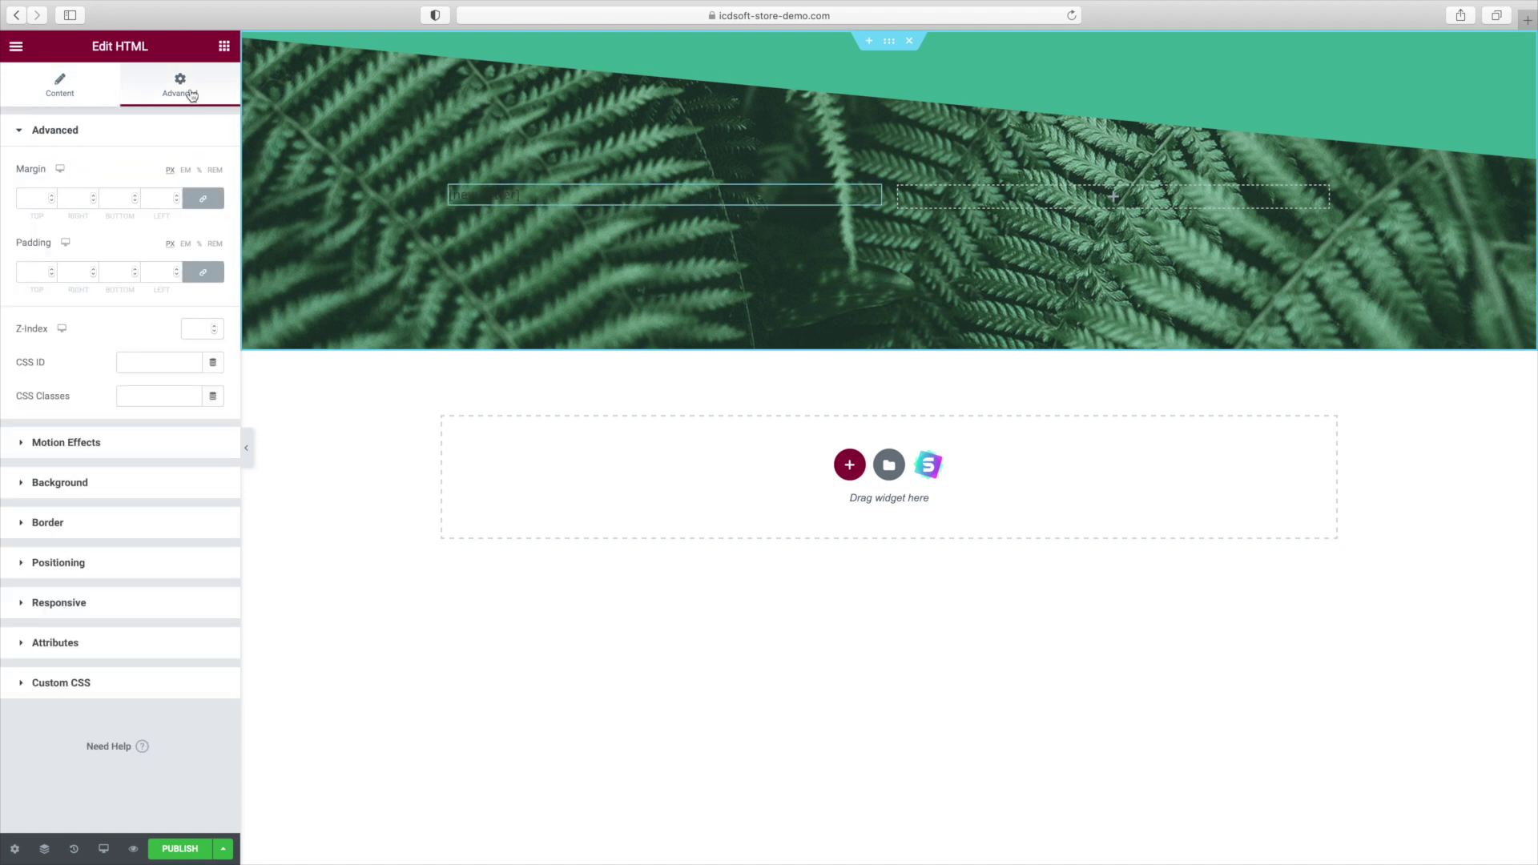
{"action": "left_click", "coordinate": [205, 273]}
{"action": "left_click", "coordinate": [25, 276]}
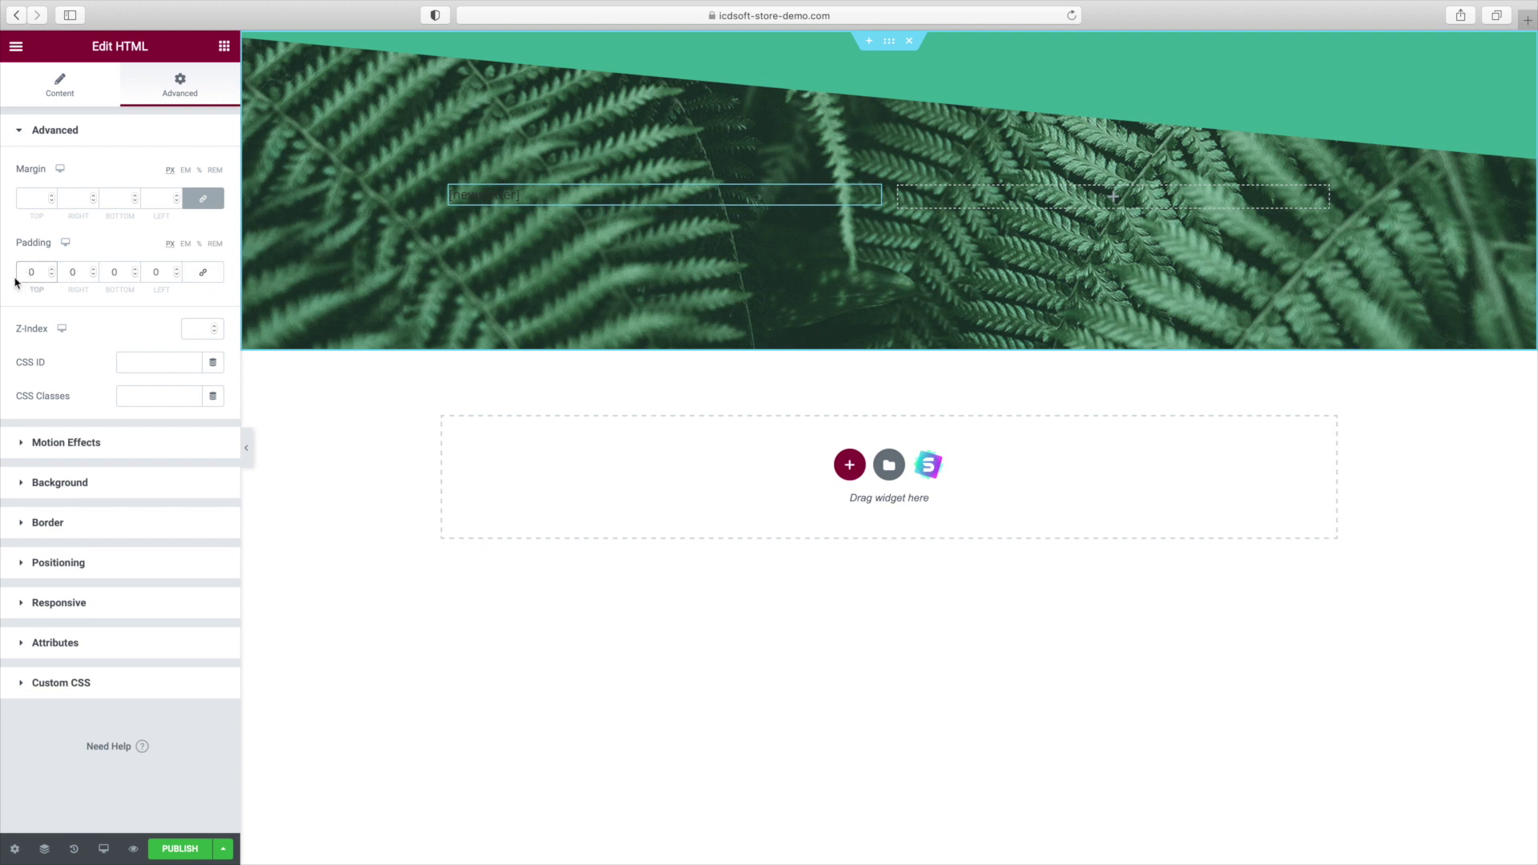
{"action": "type", "text": "100"}
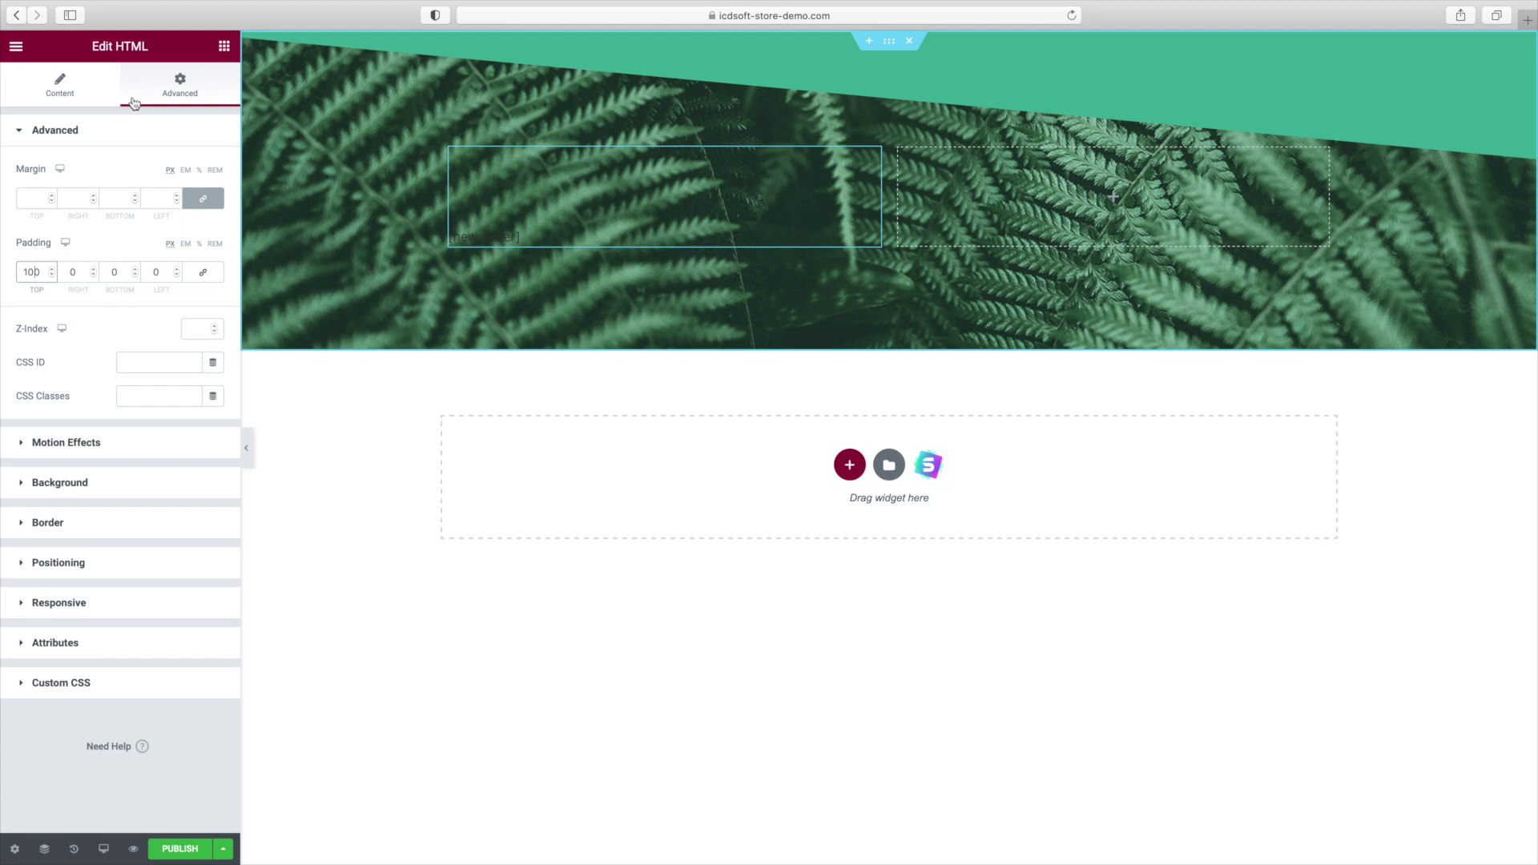
{"action": "left_click", "coordinate": [224, 46]}
Add a white heading 'Subscribe To Our Newsletter And Get A 20% Discount Promo Code' to the right column.
{"action": "left_click_drag", "start_coordinate": [196, 183], "coordinate": [1093, 205]}
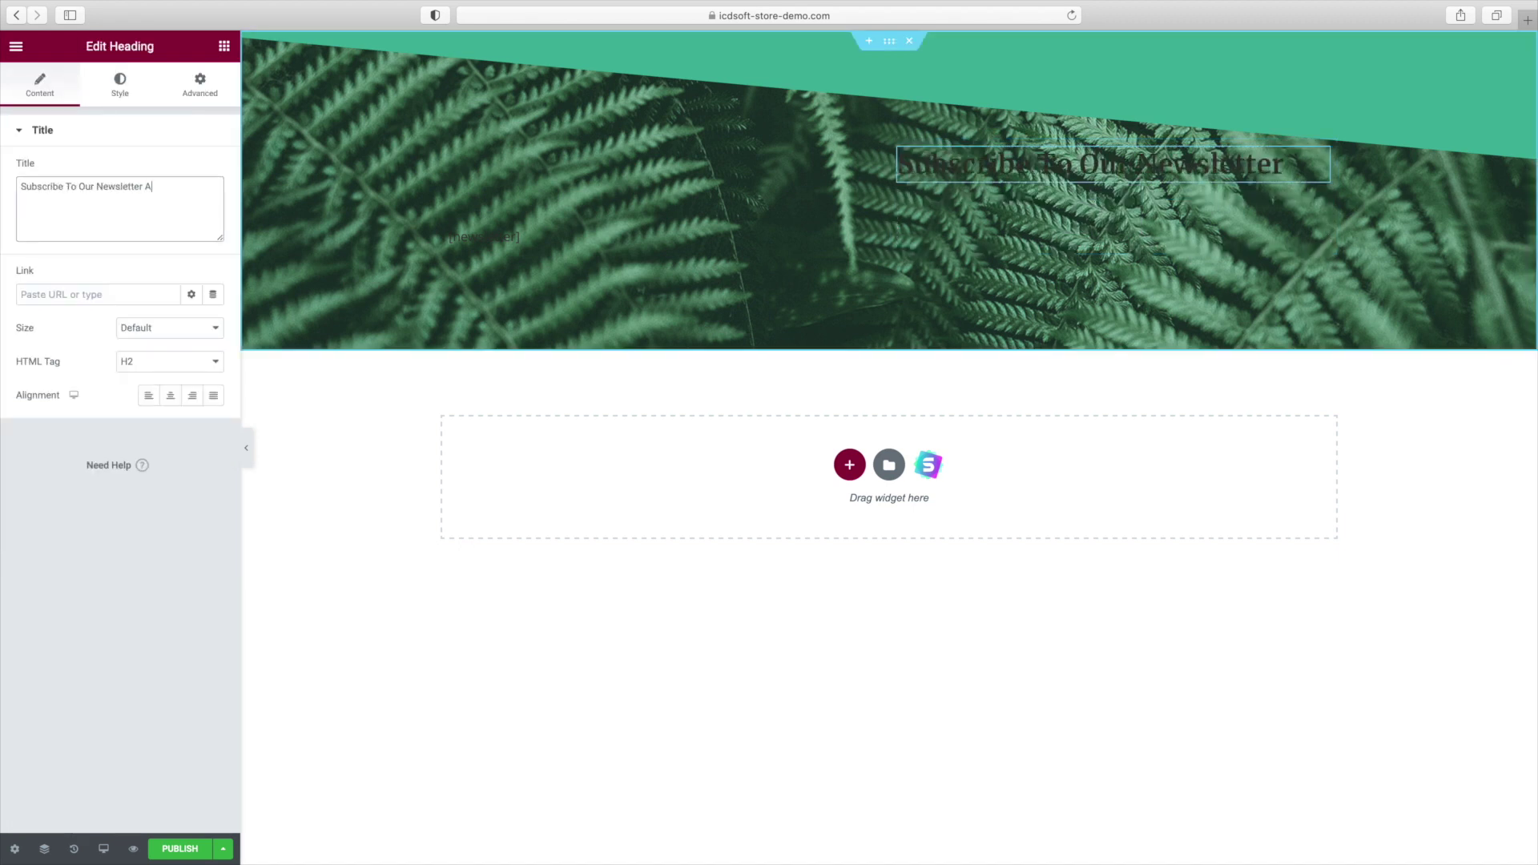
{"action": "type", "text": "And Get A"}
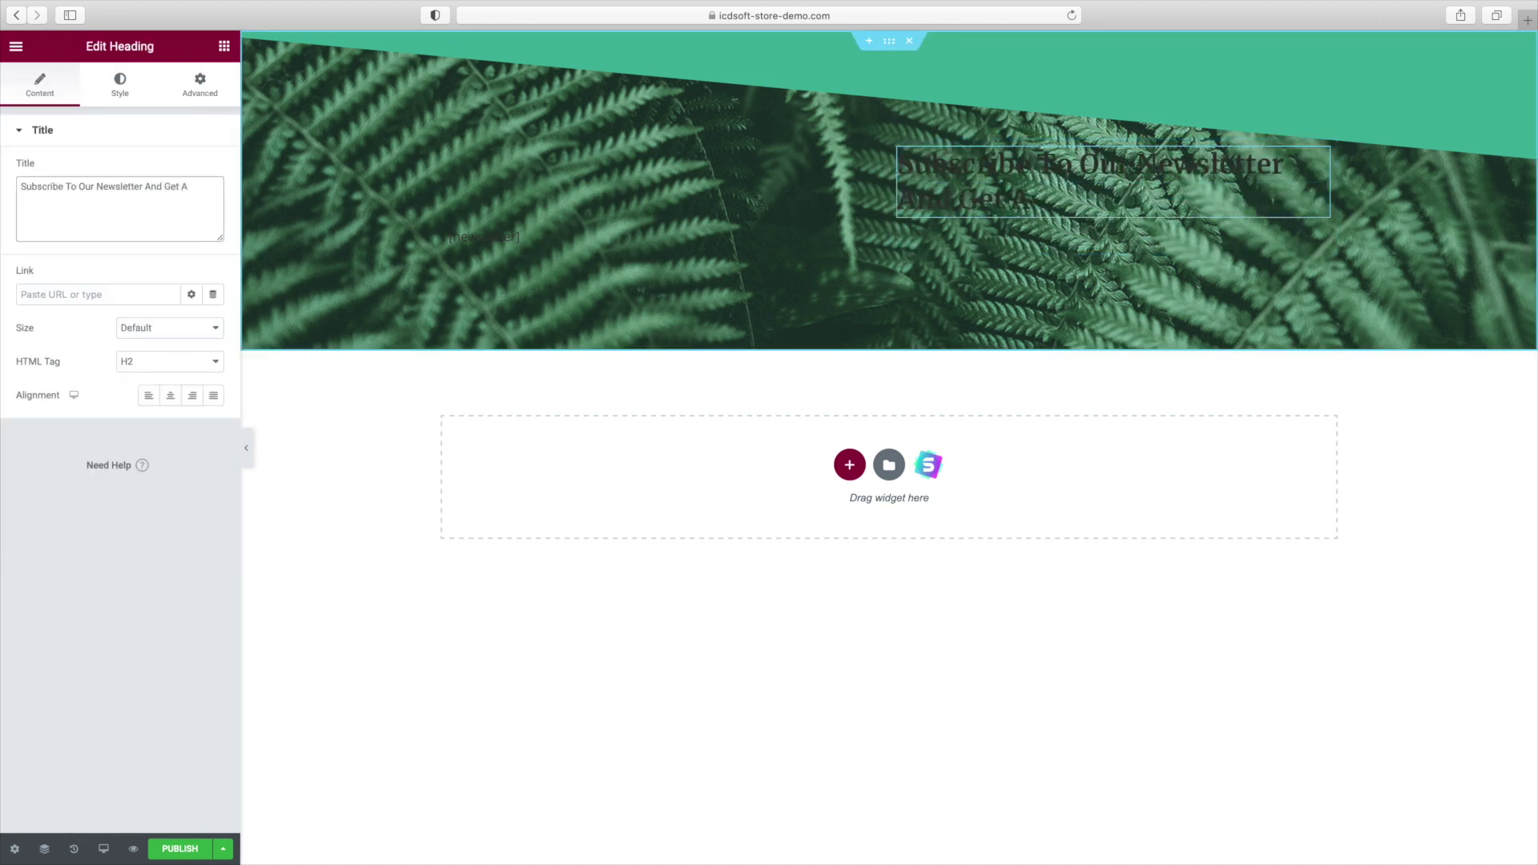
{"action": "type", "text": " 20% Discount "}
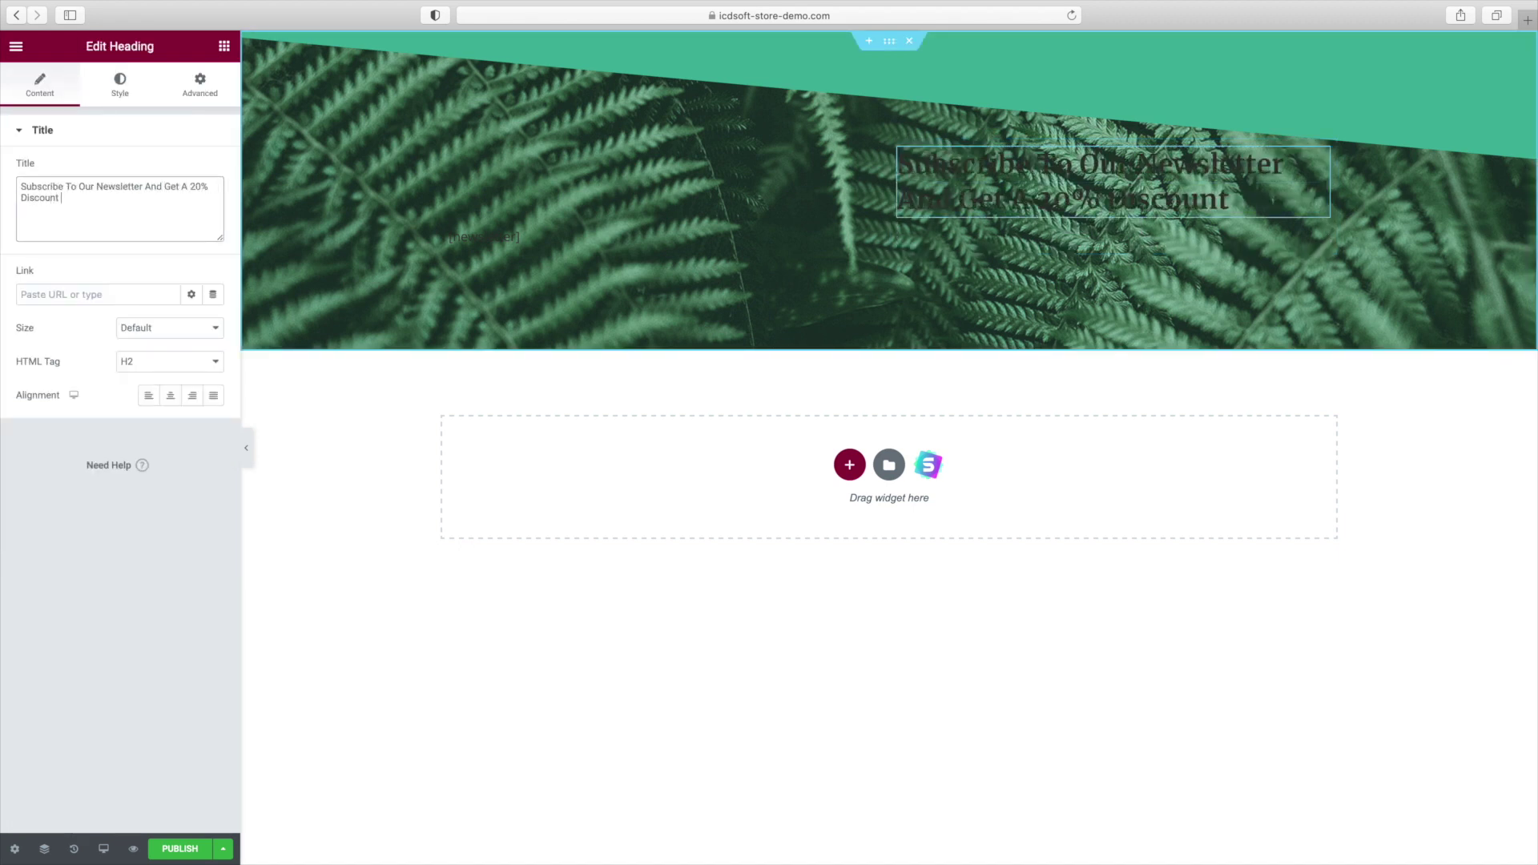
{"action": "type", "text": "Promo Code"}
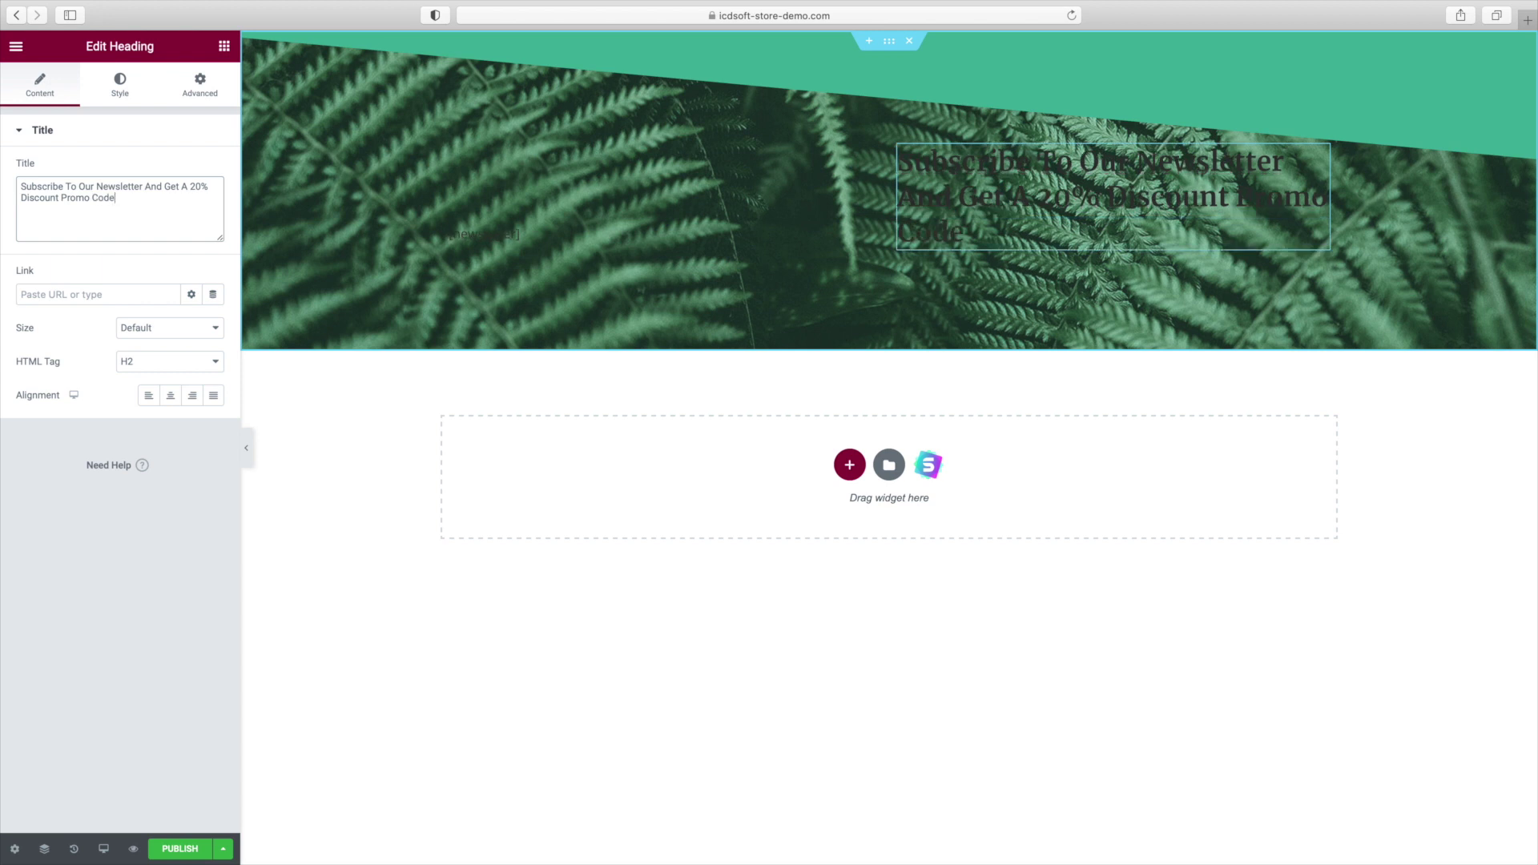
{"action": "left_click", "coordinate": [143, 92]}
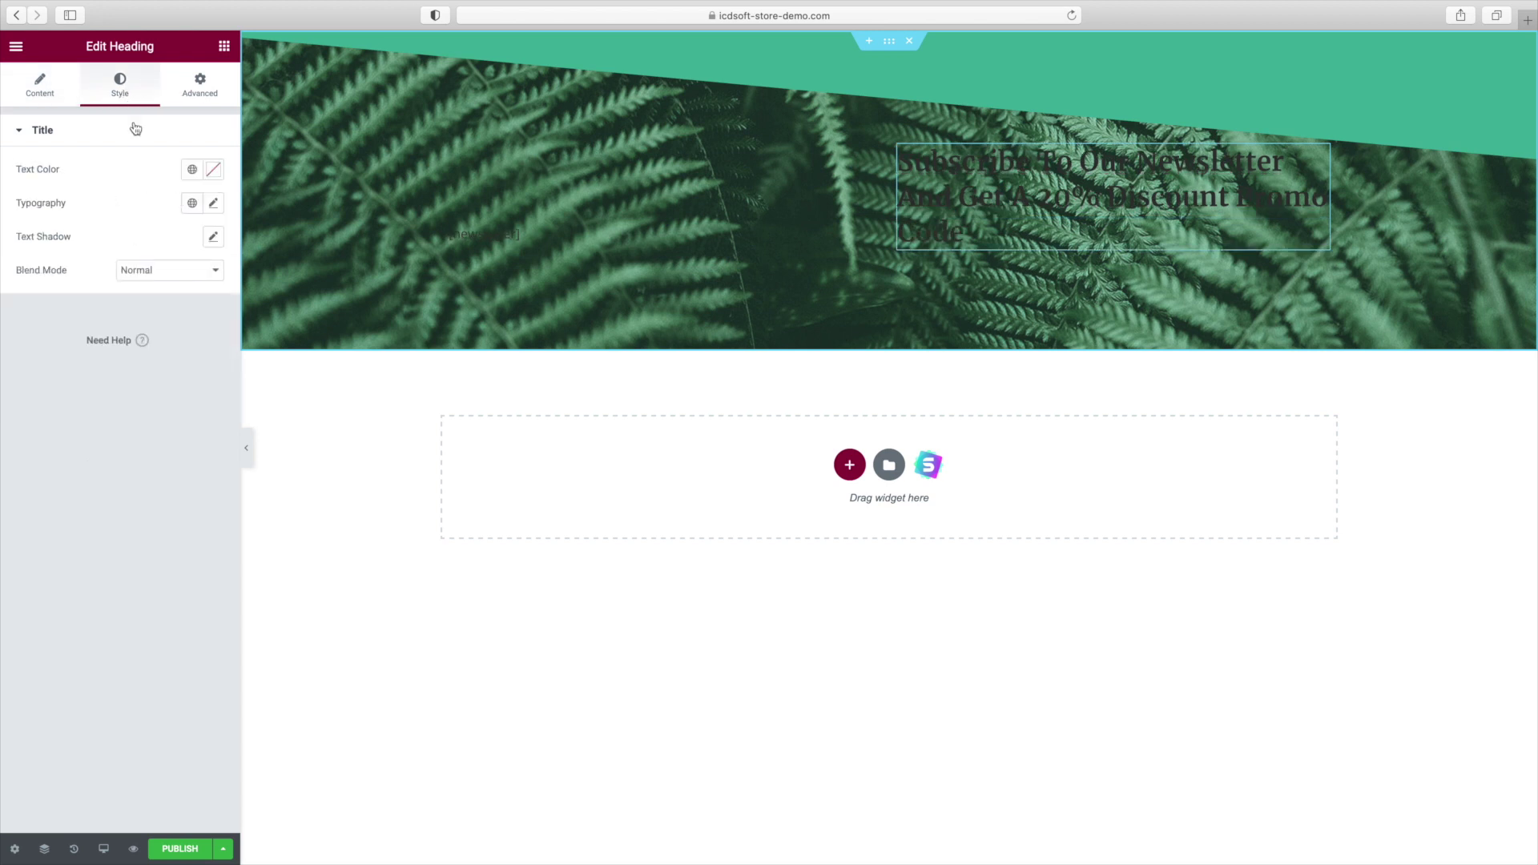
{"action": "left_click", "coordinate": [194, 171]}
{"action": "left_click", "coordinate": [94, 422]}
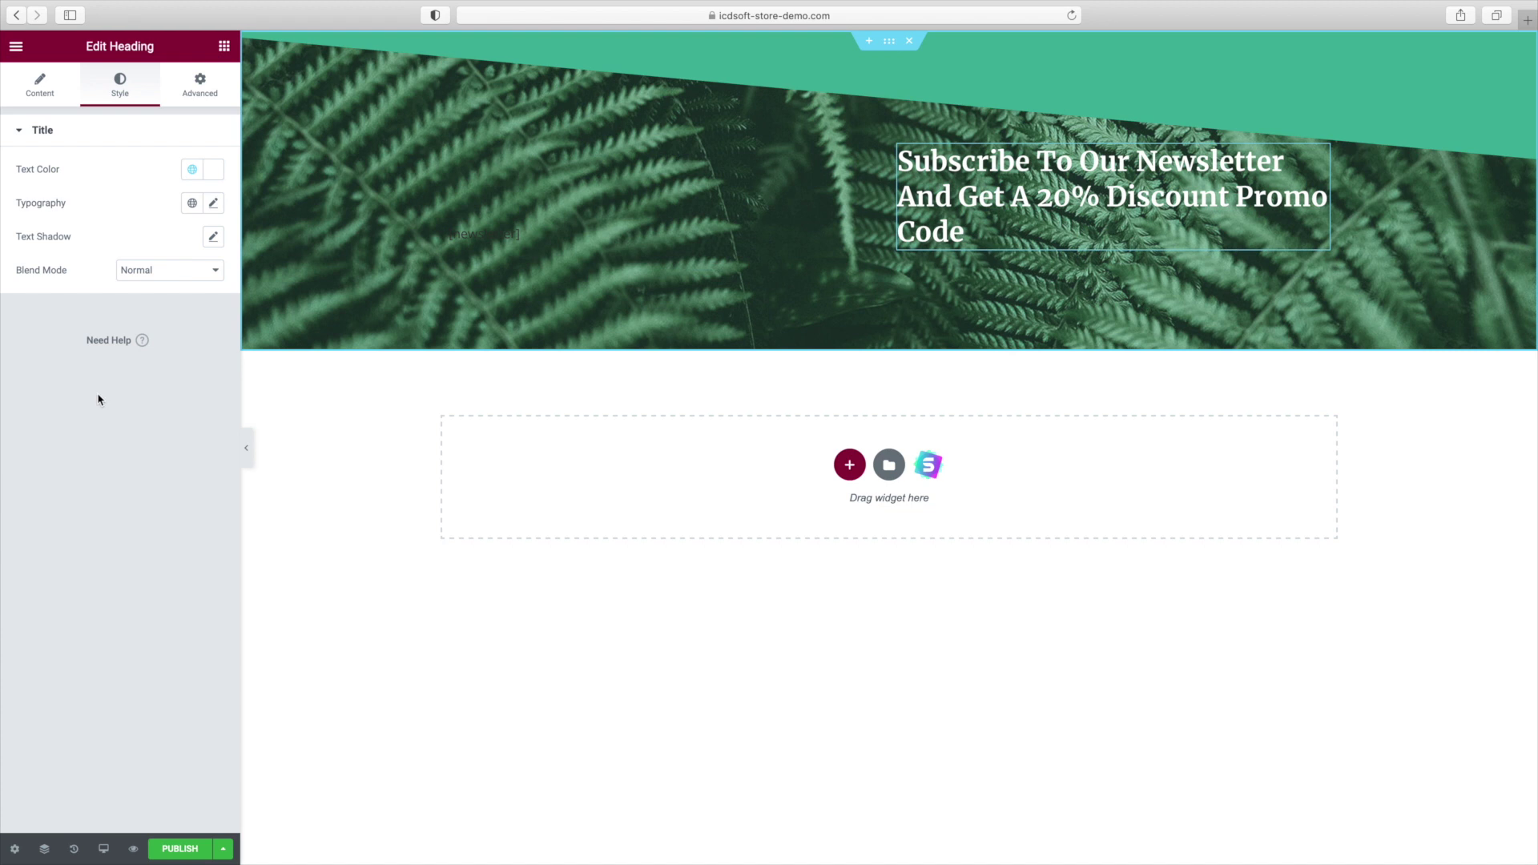
Set the heading typography to Ropa Sans at size 59.
{"action": "left_click", "coordinate": [213, 203]}
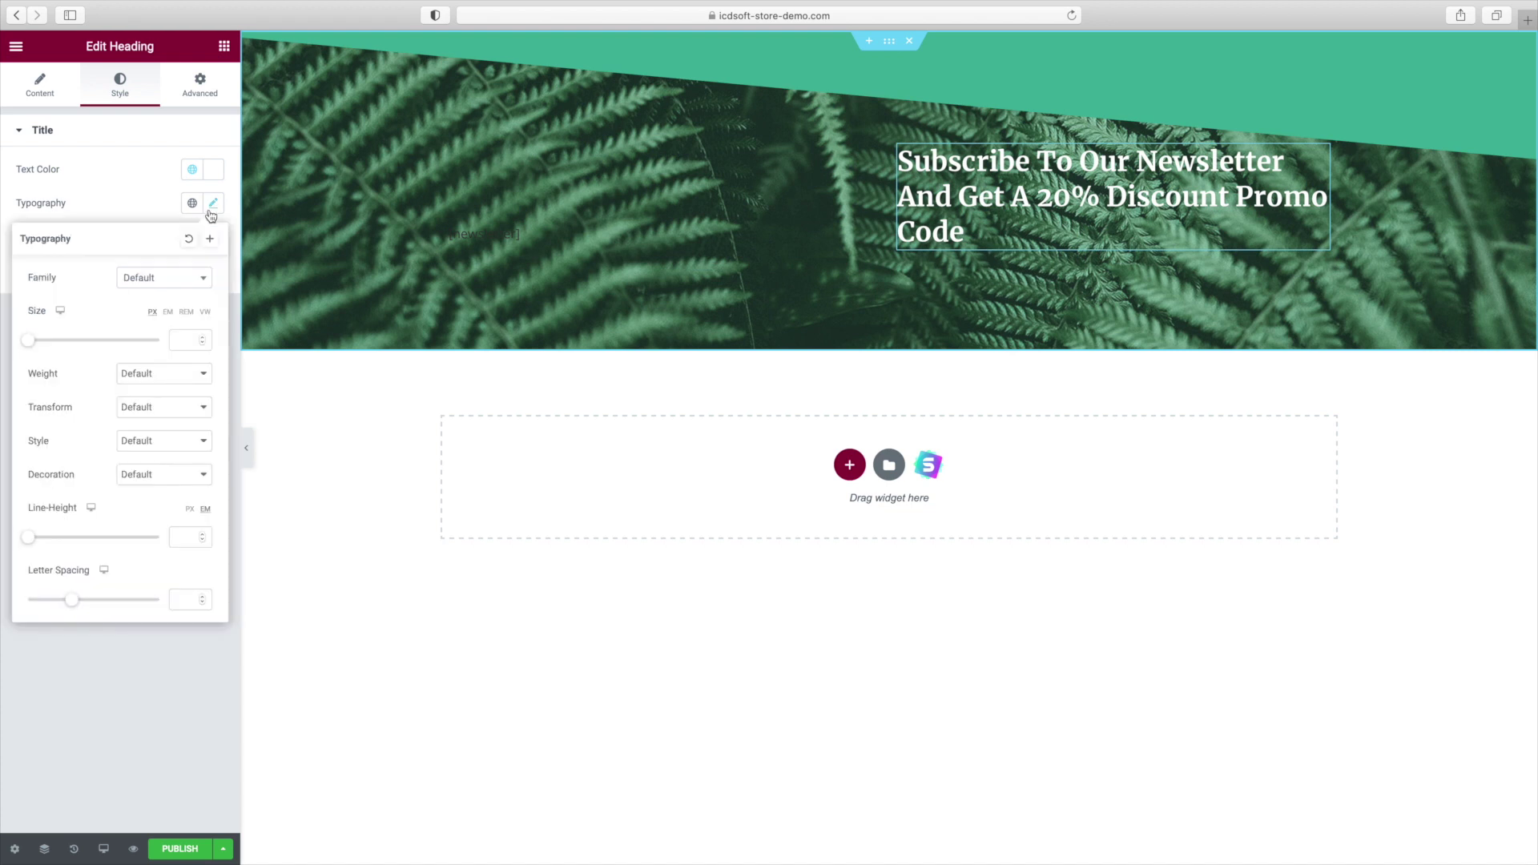
{"action": "left_click", "coordinate": [165, 280]}
{"action": "type", "text": "ropa"}
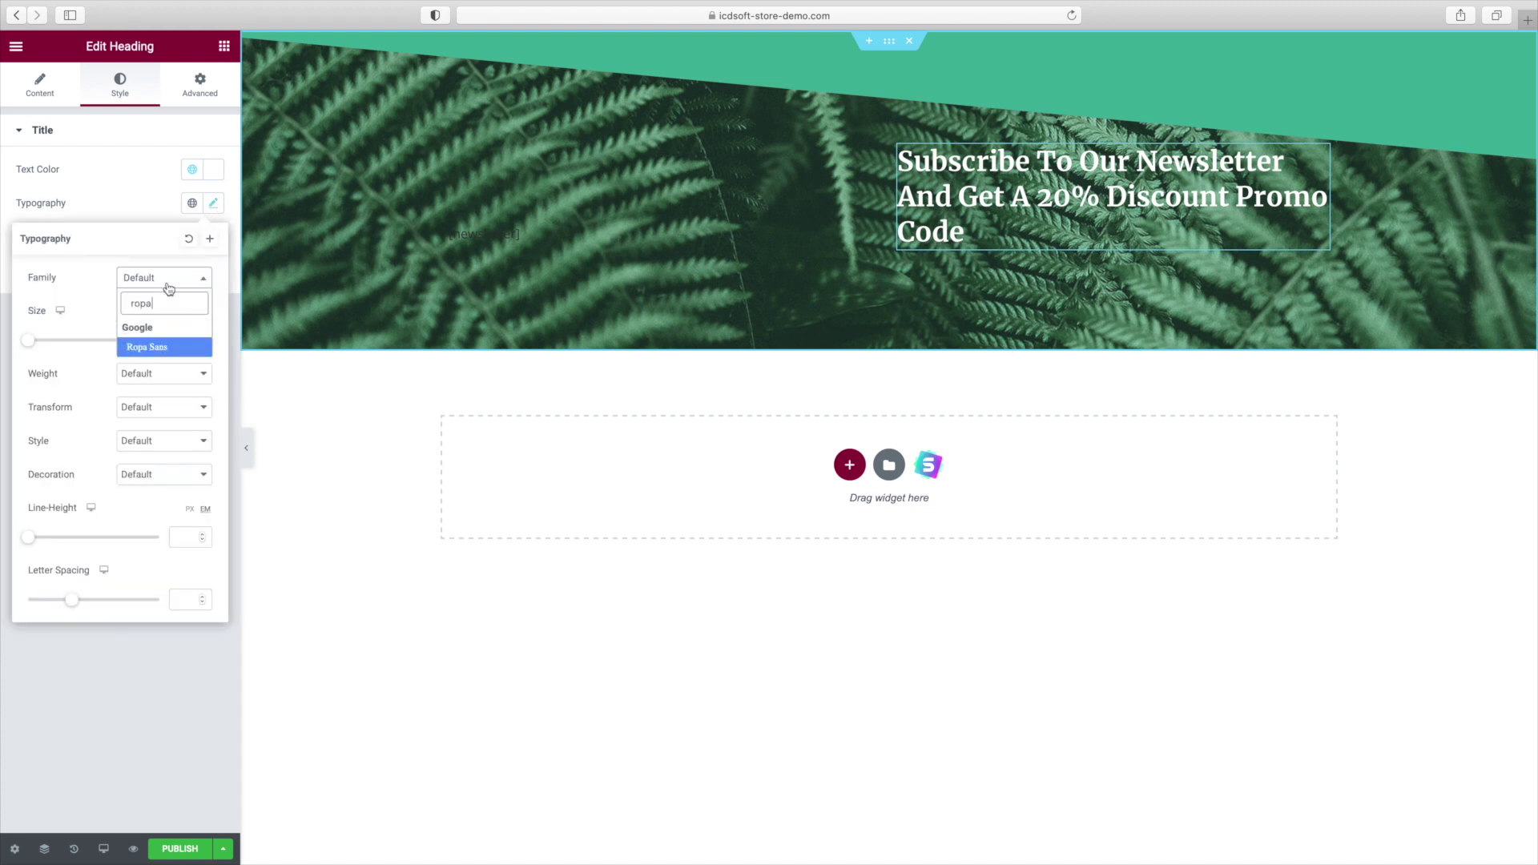
{"action": "left_click", "coordinate": [169, 347]}
{"action": "left_click", "coordinate": [183, 339]}
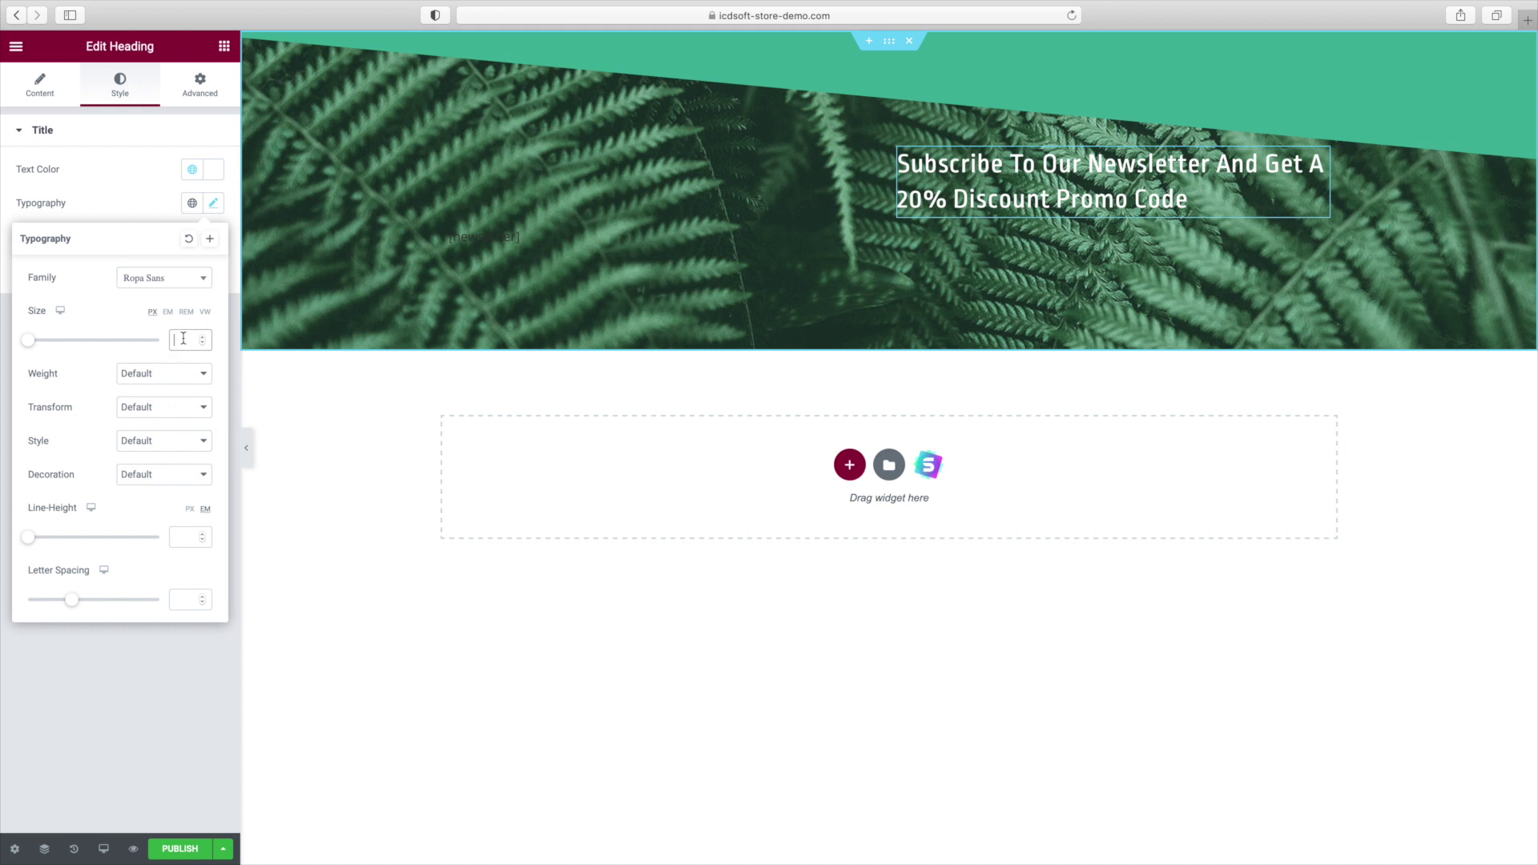
{"action": "type", "text": "59"}
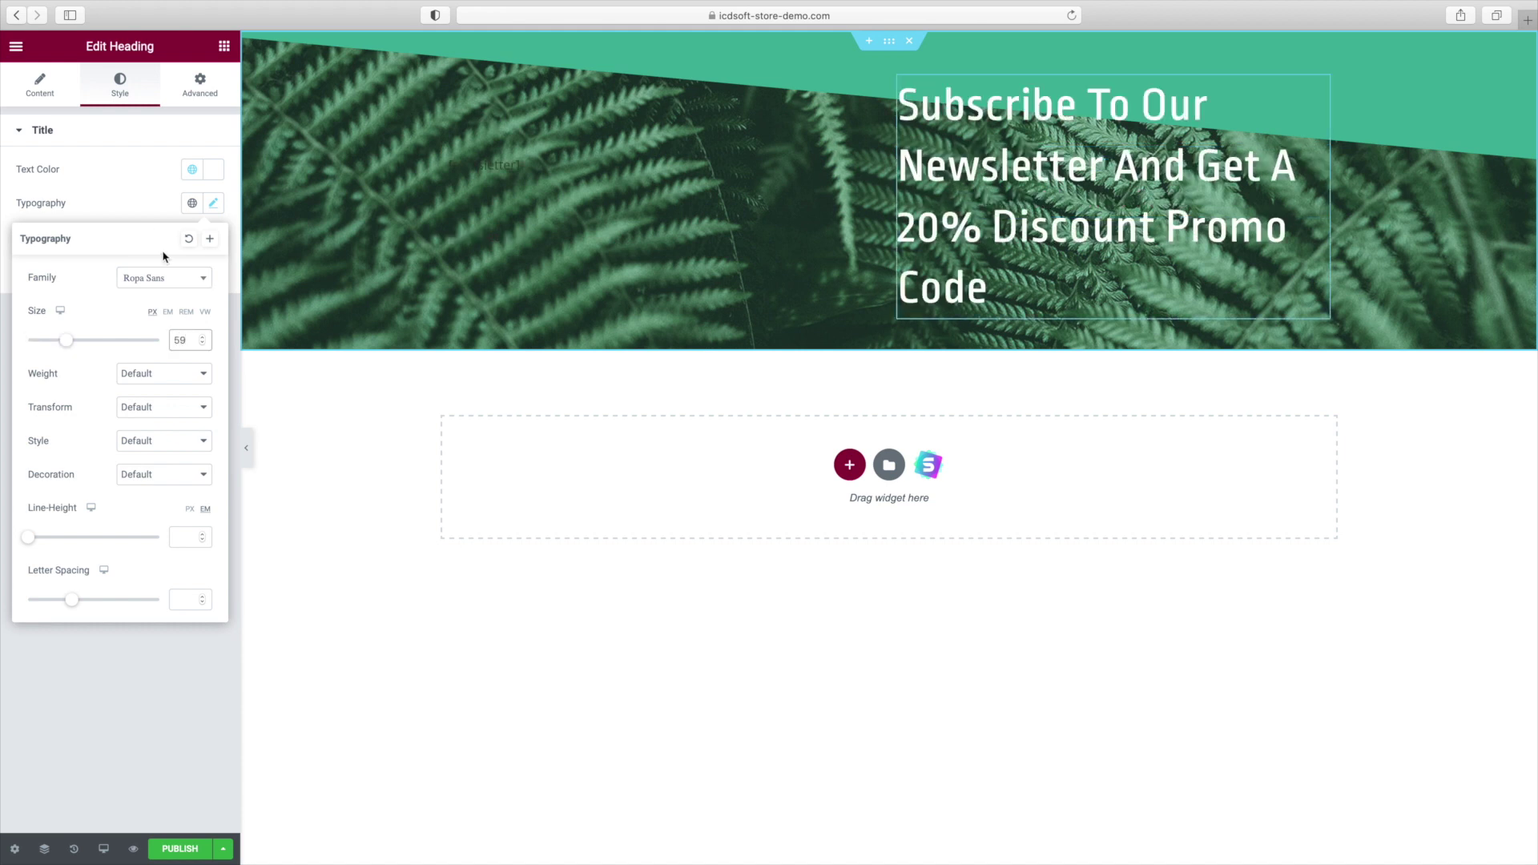
{"action": "left_click", "coordinate": [133, 206]}
Give the heading 20 px top padding and place a Text Editor widget below it.
{"action": "left_click", "coordinate": [200, 88]}
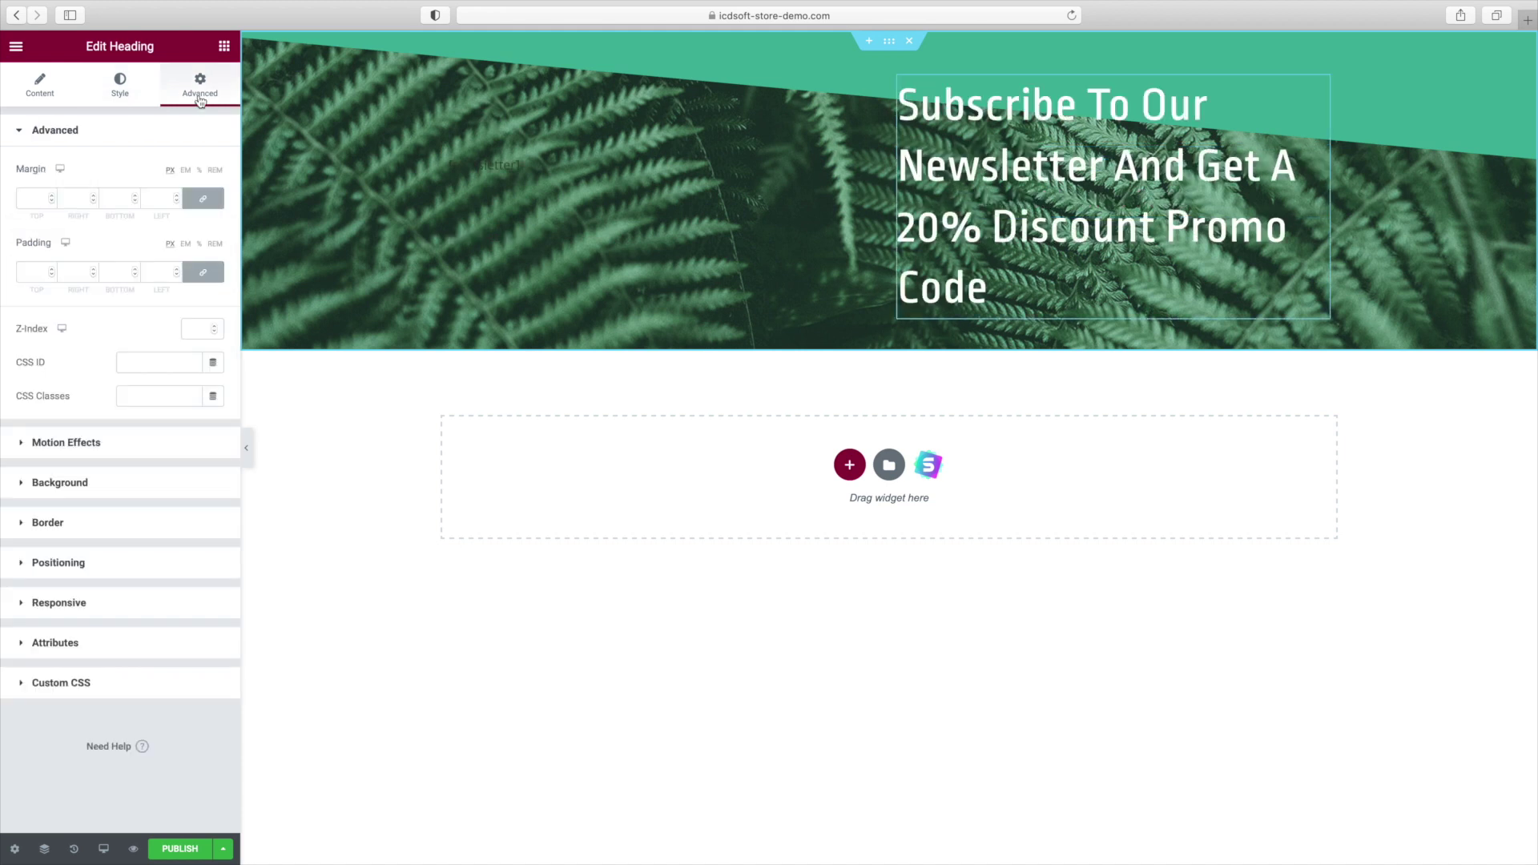
{"action": "left_click", "coordinate": [192, 271]}
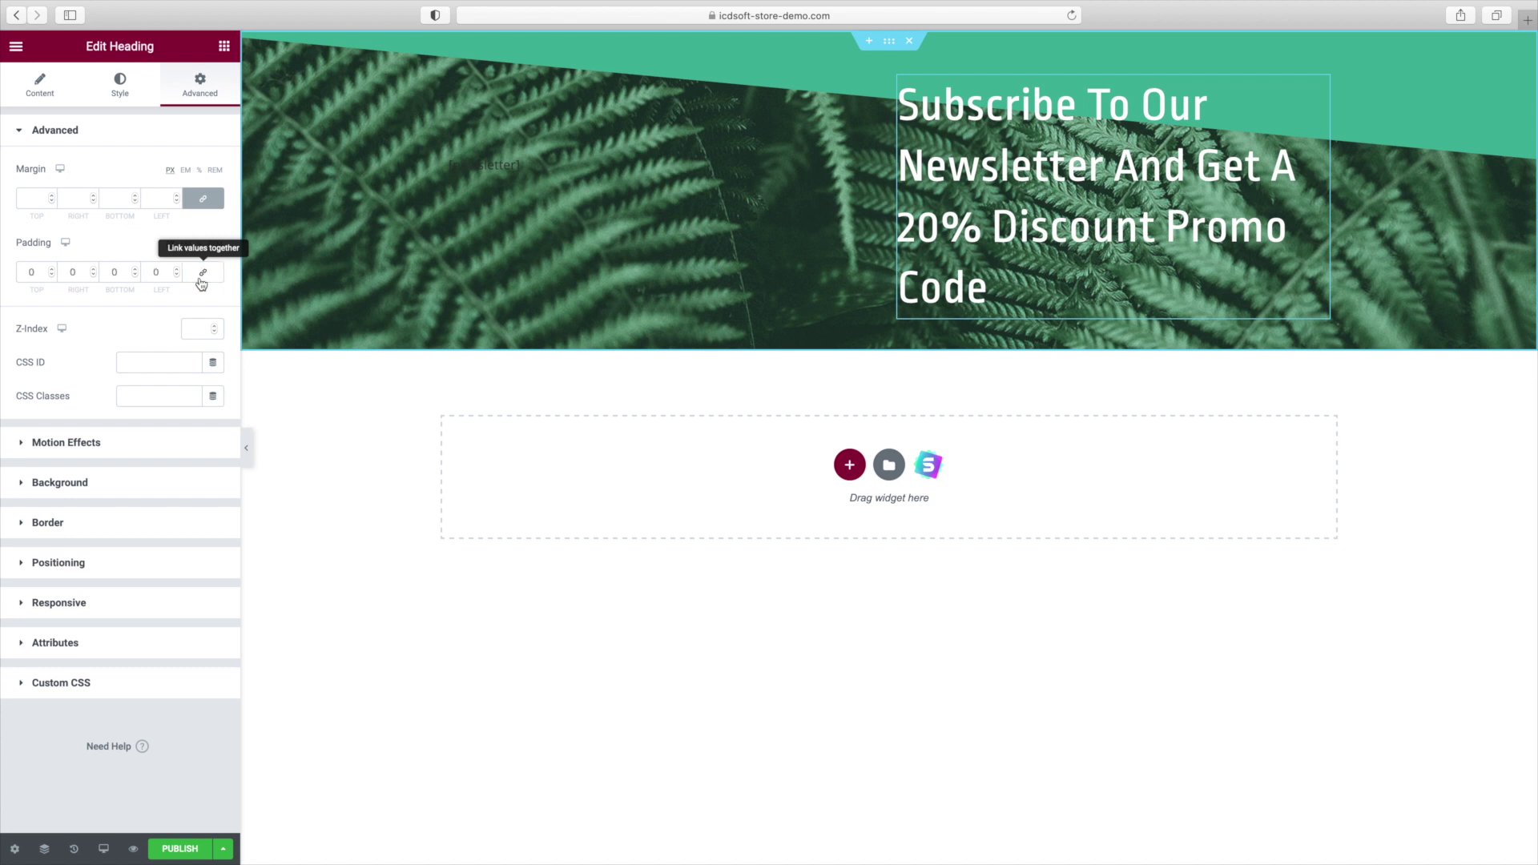
{"action": "left_click", "coordinate": [29, 276]}
{"action": "type", "text": "20"}
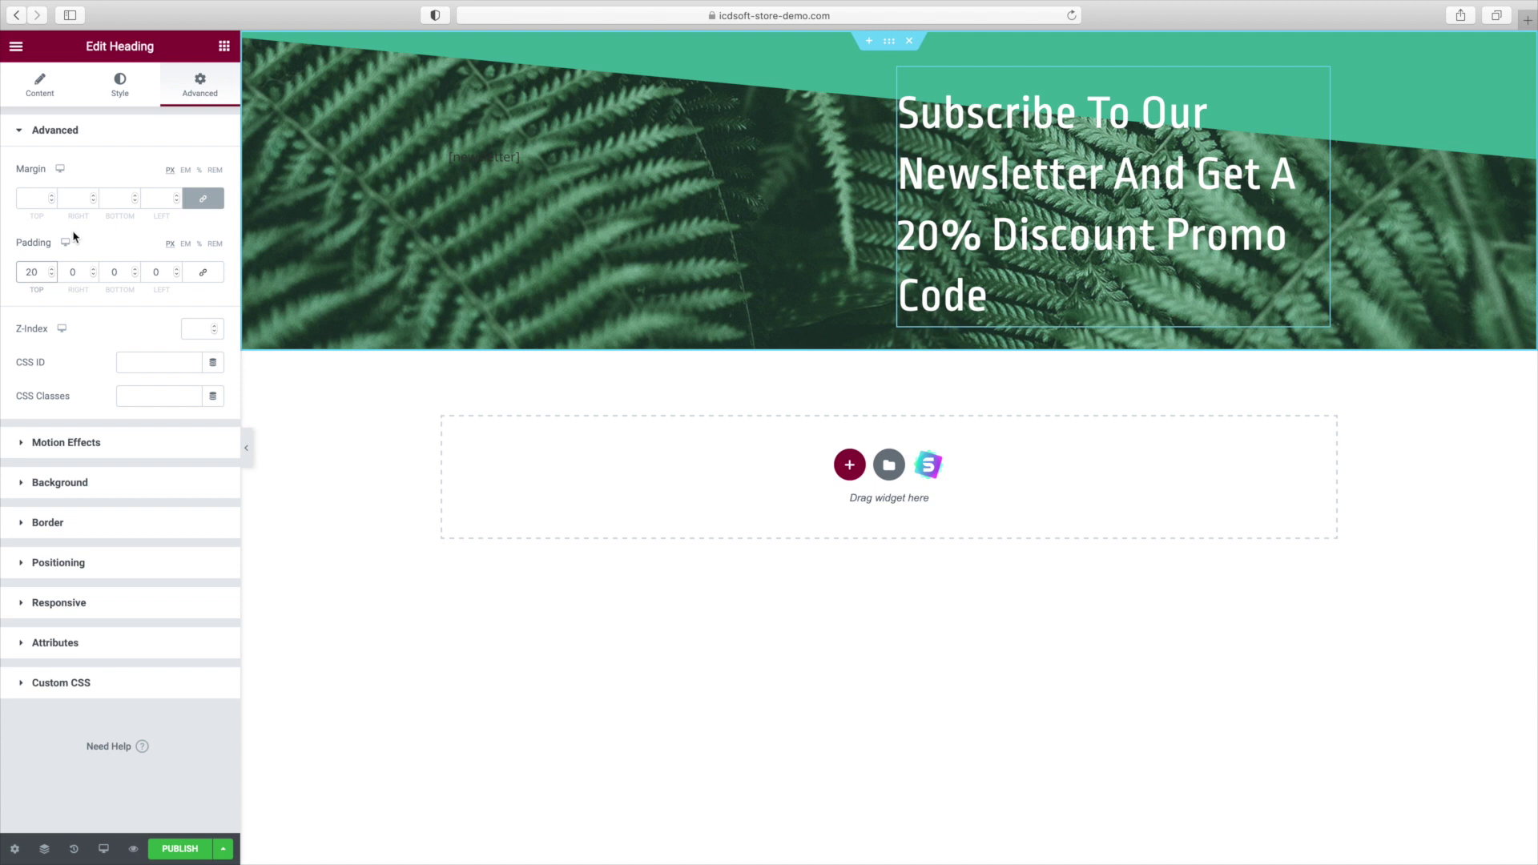
{"action": "left_click", "coordinate": [226, 47]}
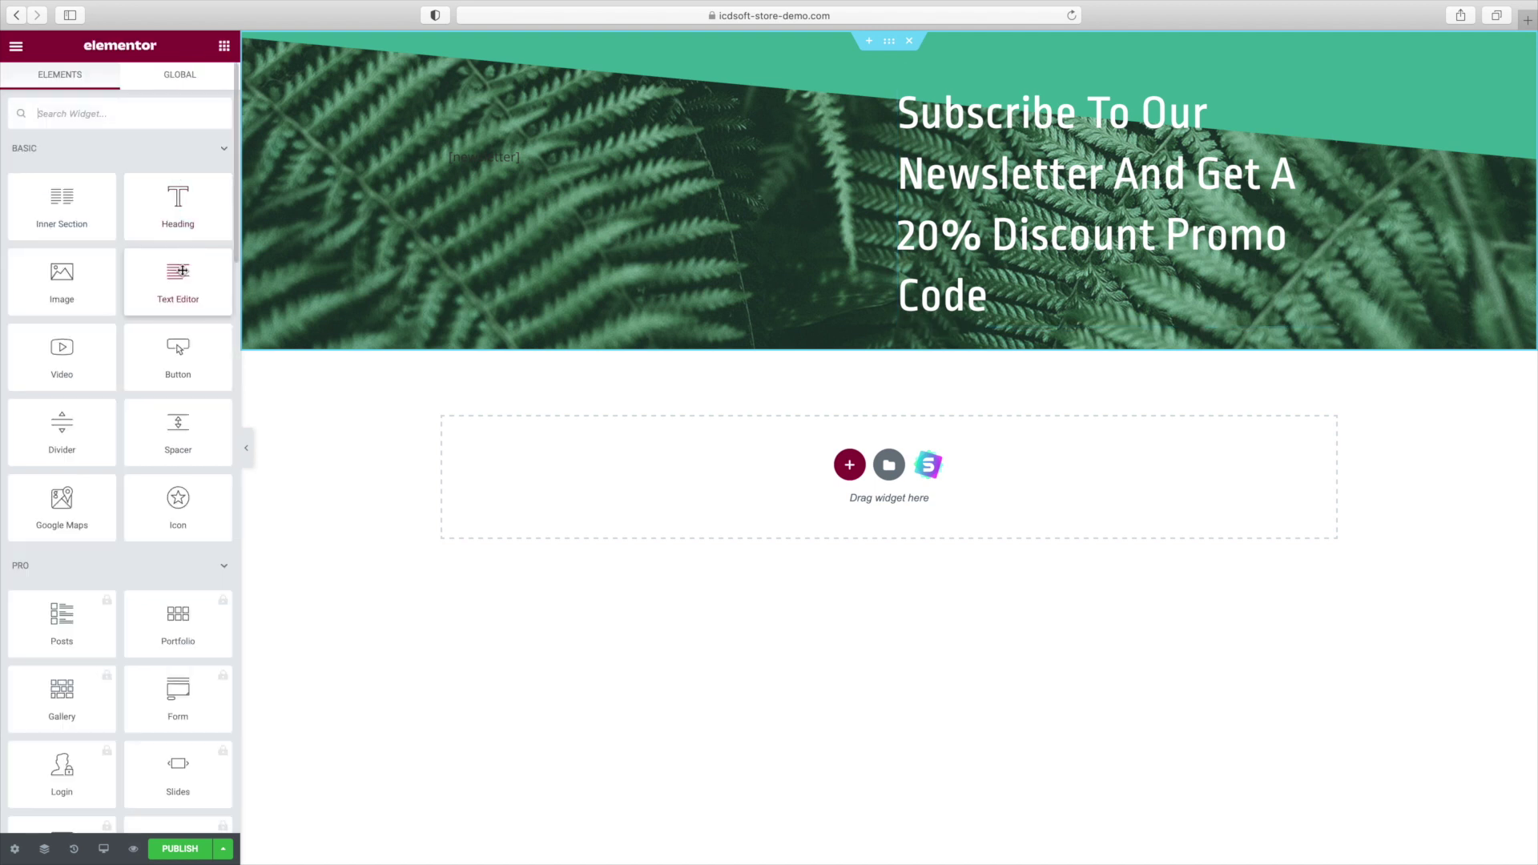
{"action": "left_click_drag", "start_coordinate": [183, 272], "coordinate": [1036, 314]}
Replace the placeholder paragraph with the 20% discount subscribe invitation and make it white.
{"action": "triple_click", "coordinate": [94, 296]}
{"action": "type", "text": "Subscribe to our email newsletter"}
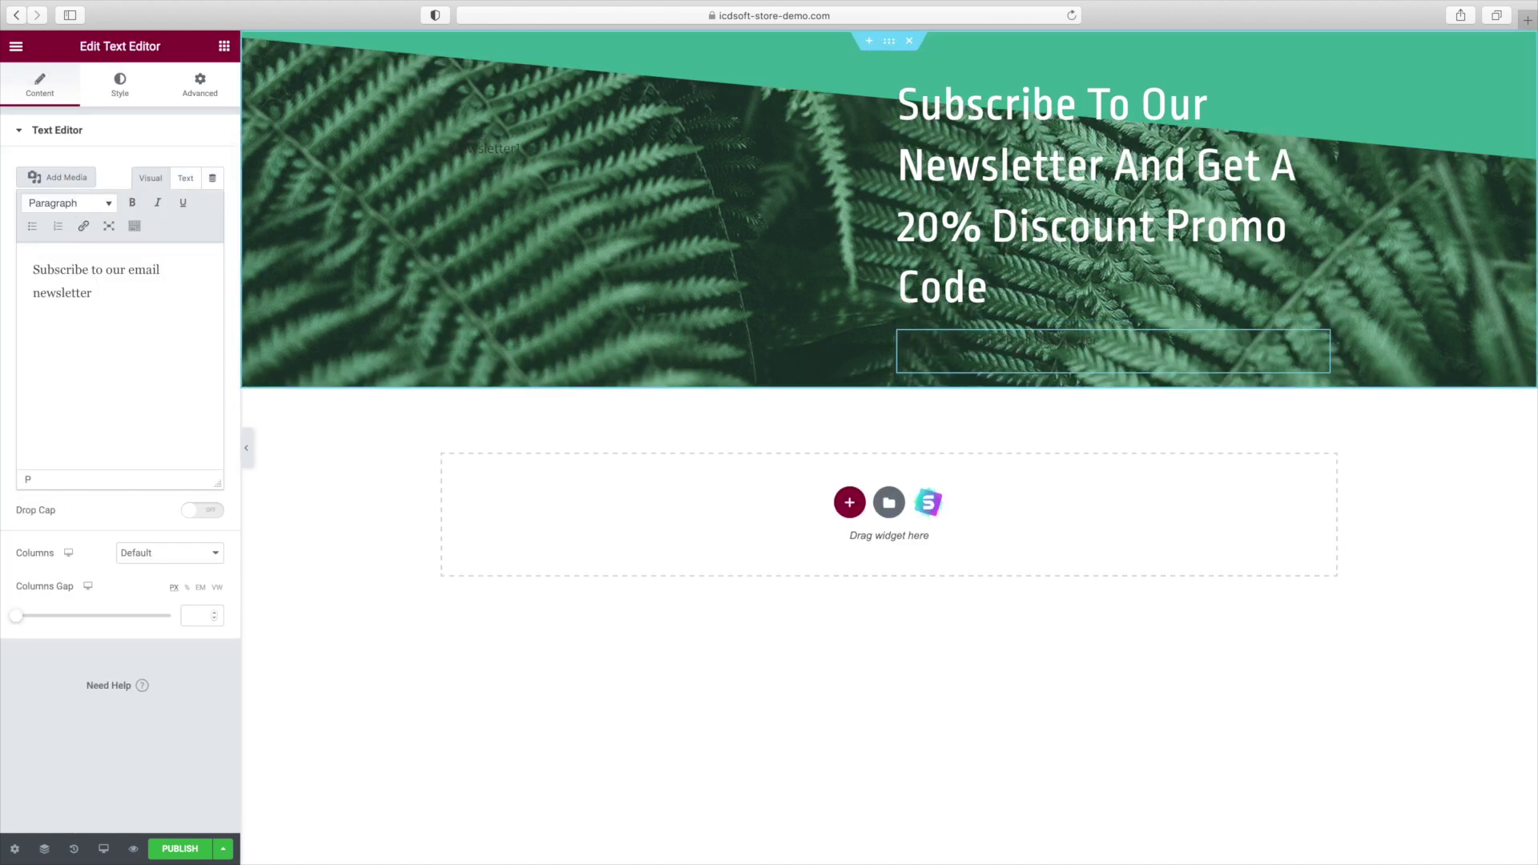
{"action": "type", "text": " and receive a promo code with a 20% discount right at your mailbox."}
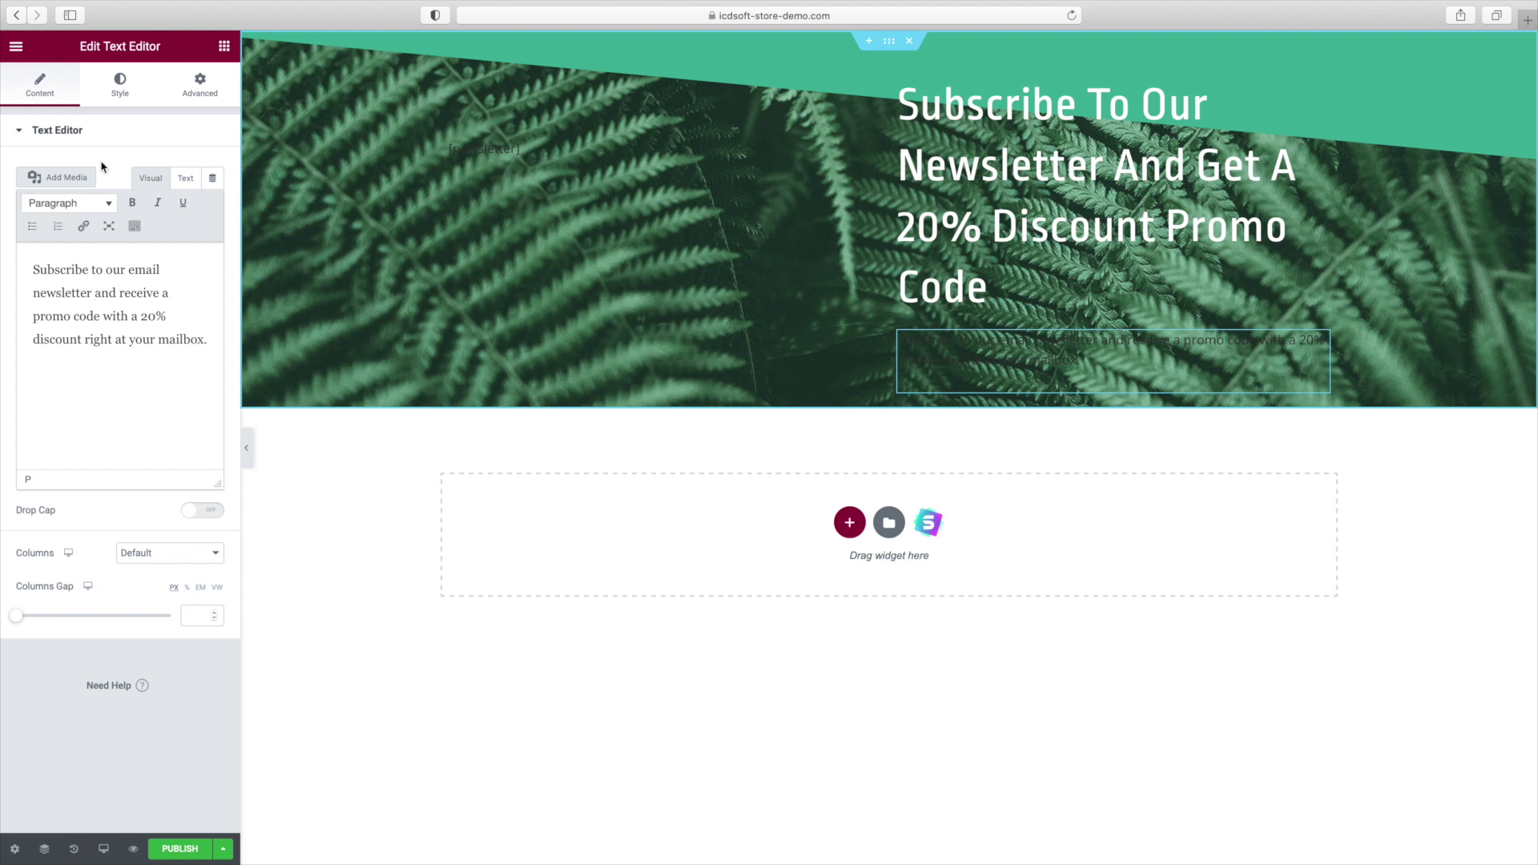
{"action": "left_click", "coordinate": [120, 84]}
{"action": "left_click", "coordinate": [213, 203]}
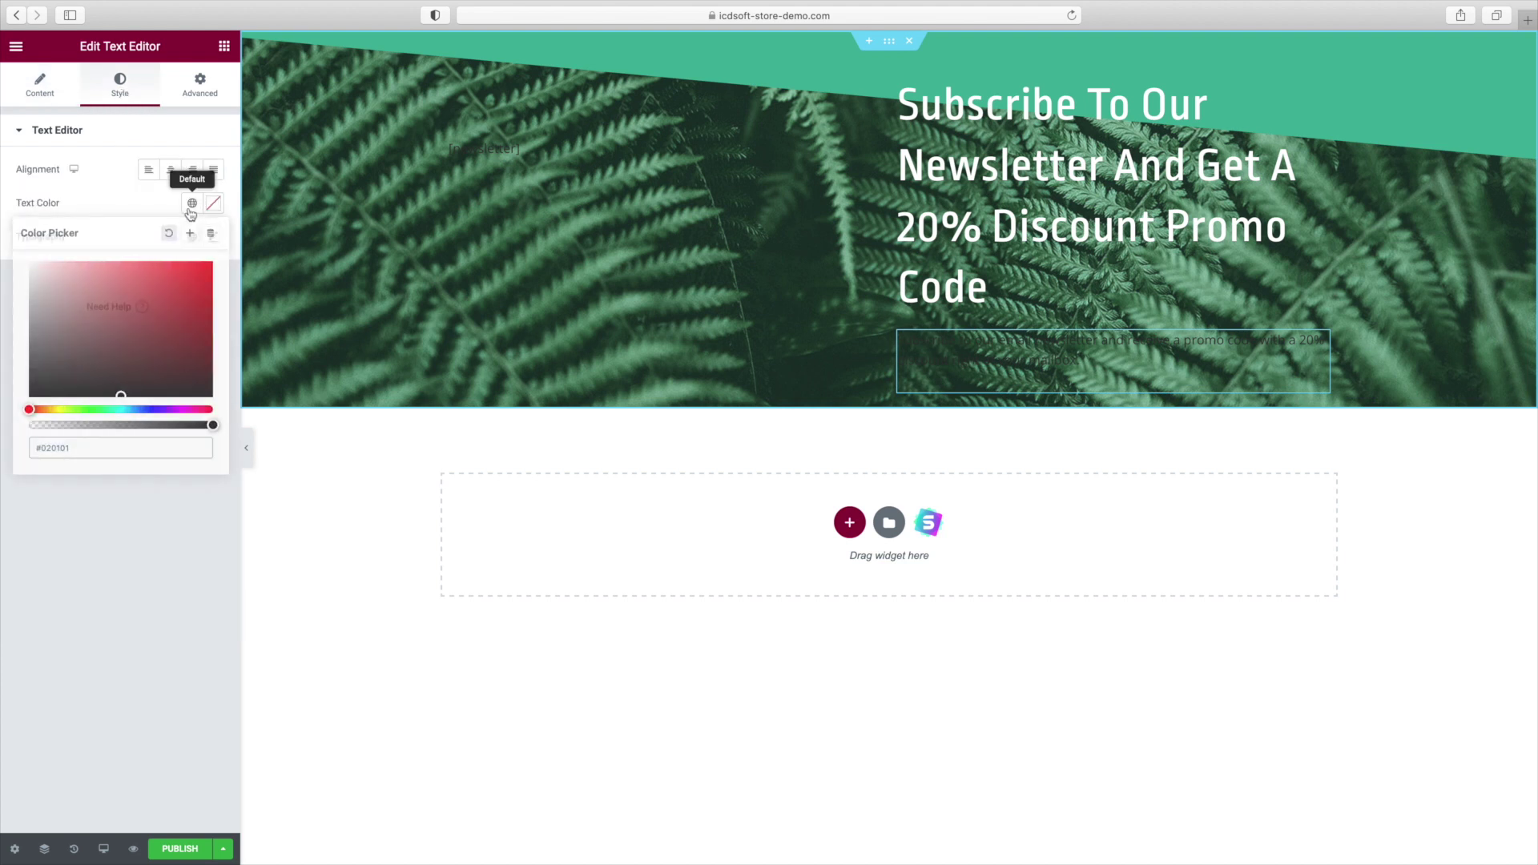
{"action": "left_click", "coordinate": [191, 203]}
{"action": "left_click", "coordinate": [87, 451]}
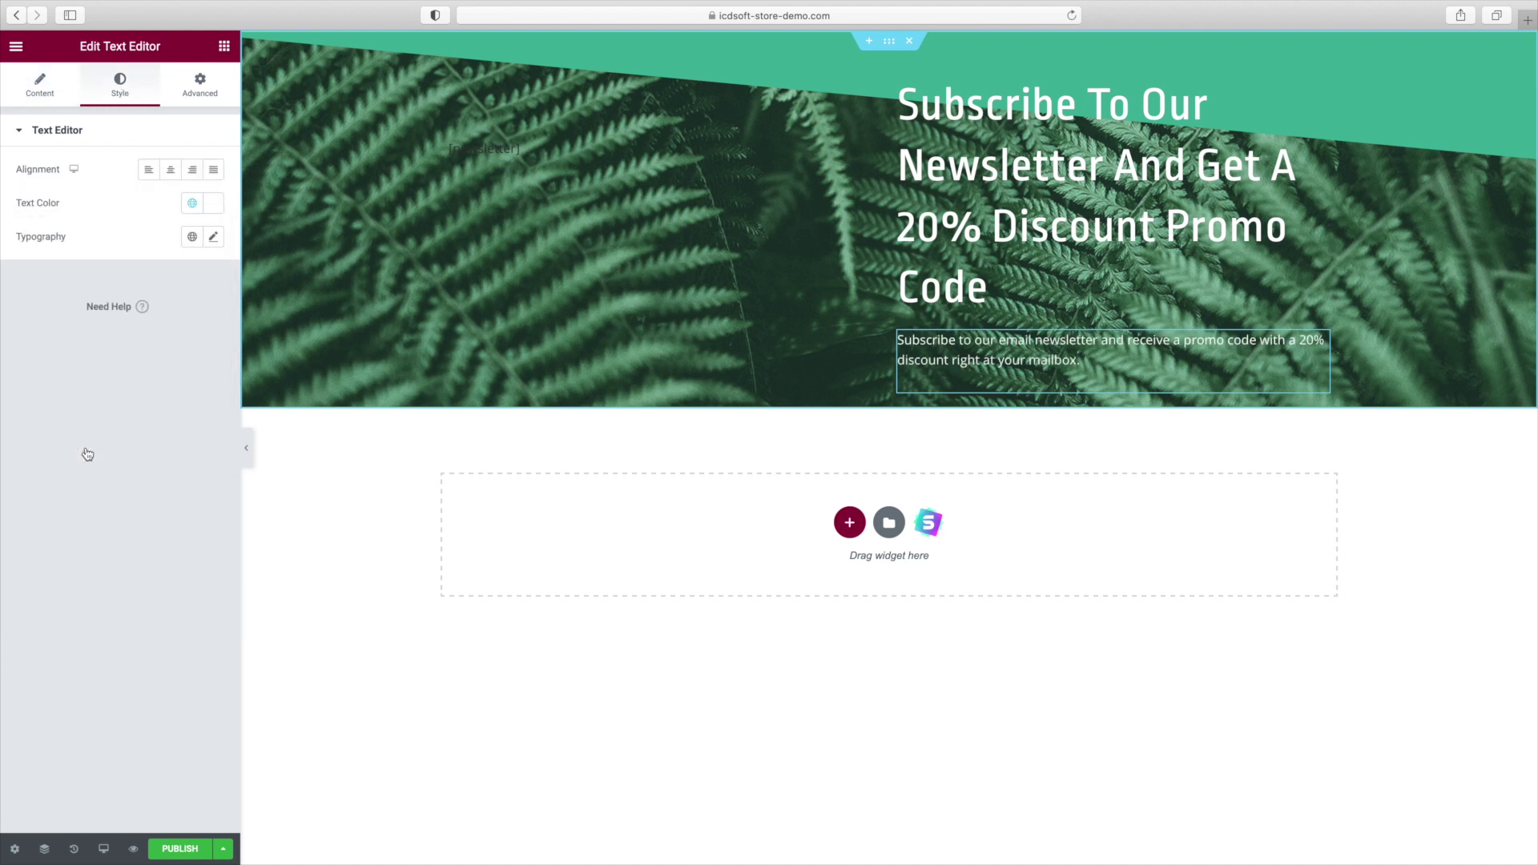
Set the paragraph typography to Ropa Sans at 19 px.
{"action": "left_click", "coordinate": [213, 236]}
{"action": "left_click", "coordinate": [154, 312]}
{"action": "type", "text": "khand"}
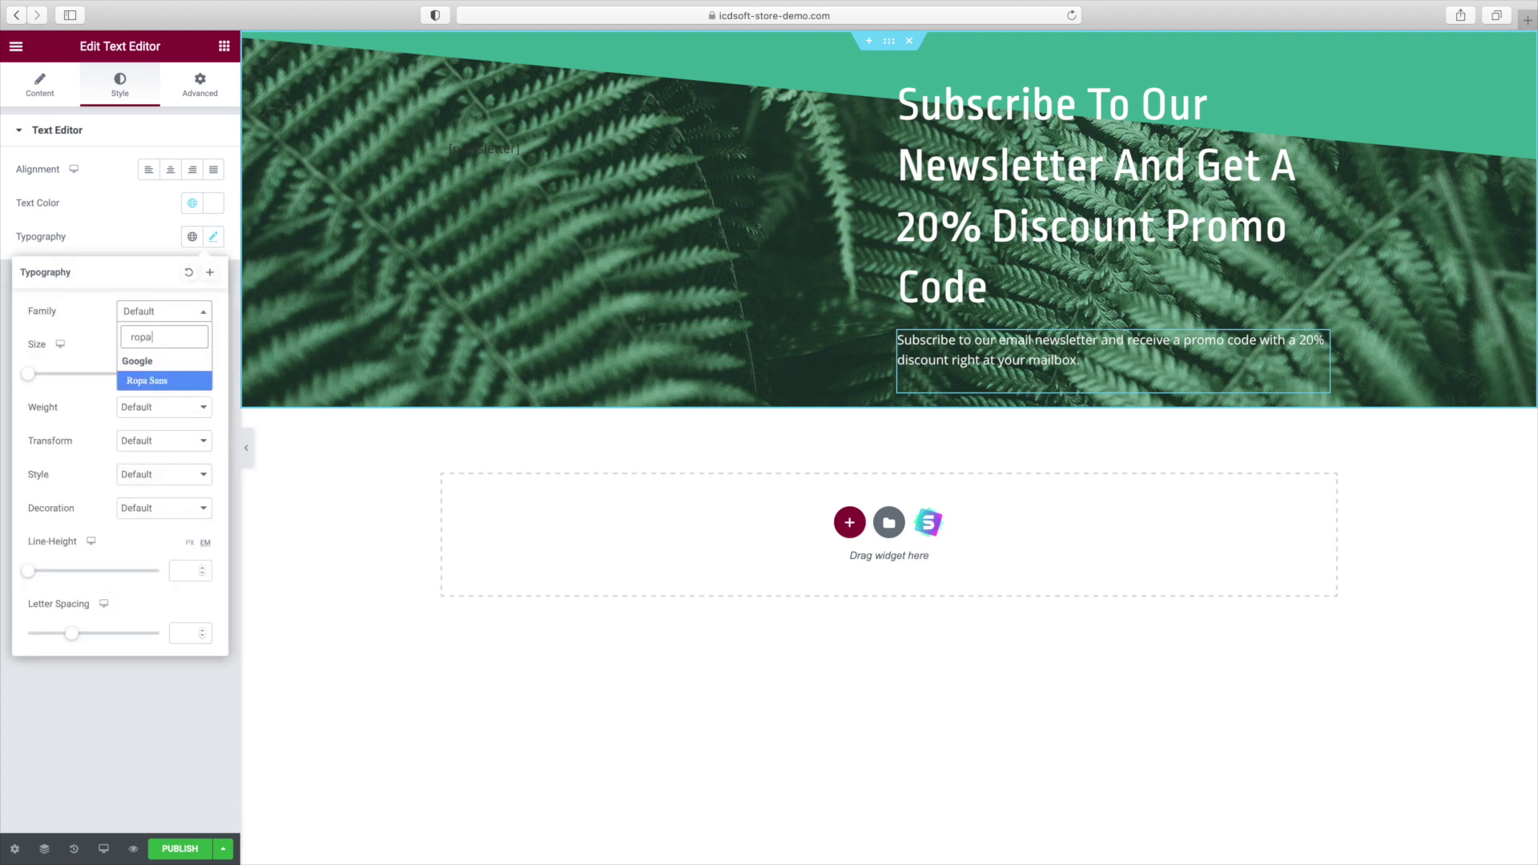
{"action": "key", "text": "Return"}
{"action": "left_click", "coordinate": [142, 246]}
{"action": "left_click", "coordinate": [215, 237]}
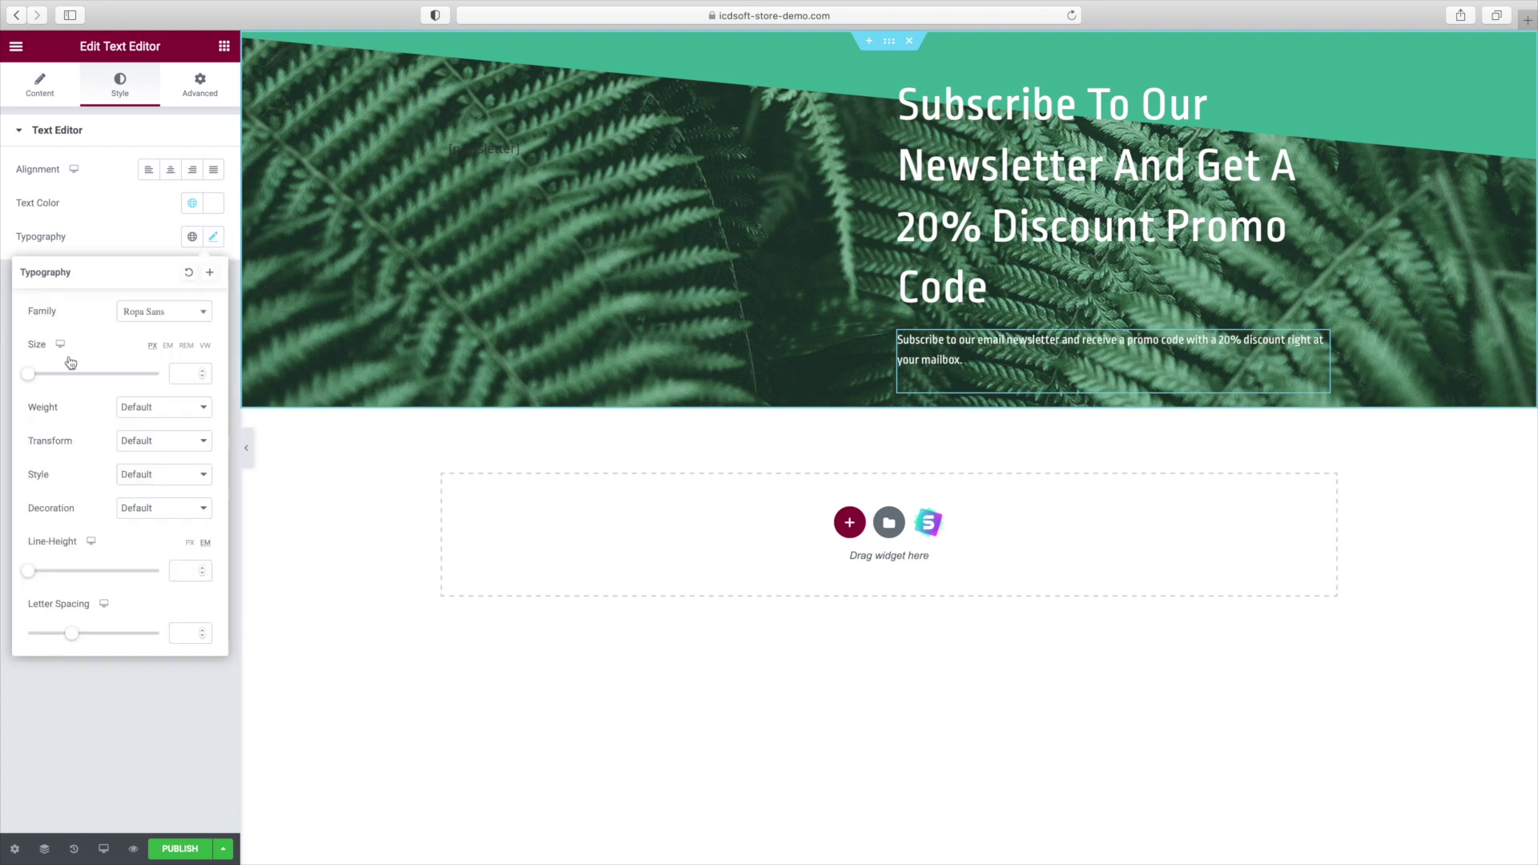
{"action": "left_click_drag", "start_coordinate": [32, 375], "coordinate": [41, 381]}
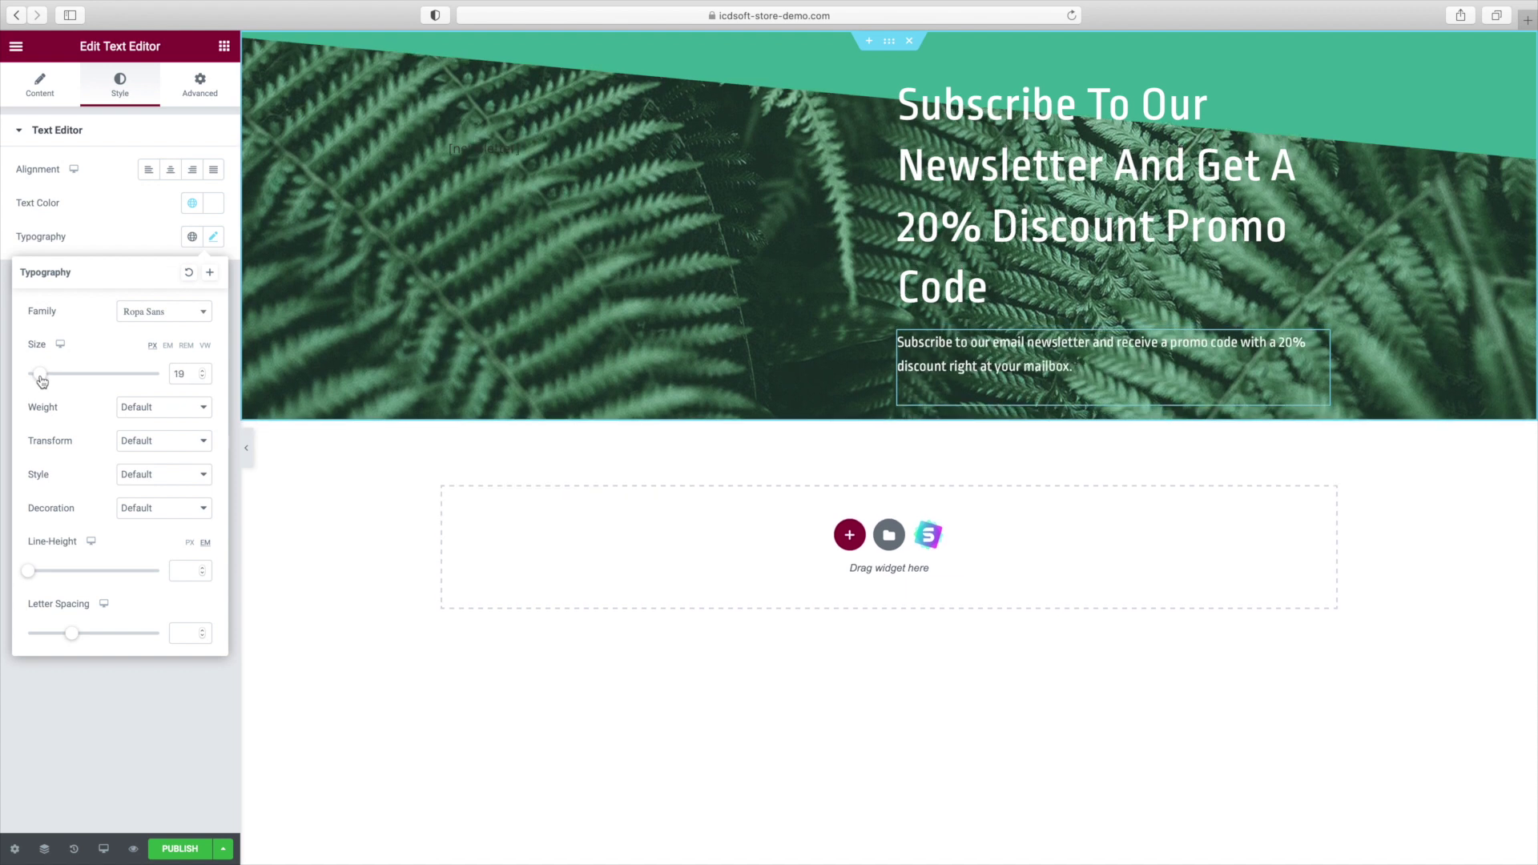
{"action": "left_click", "coordinate": [99, 235]}
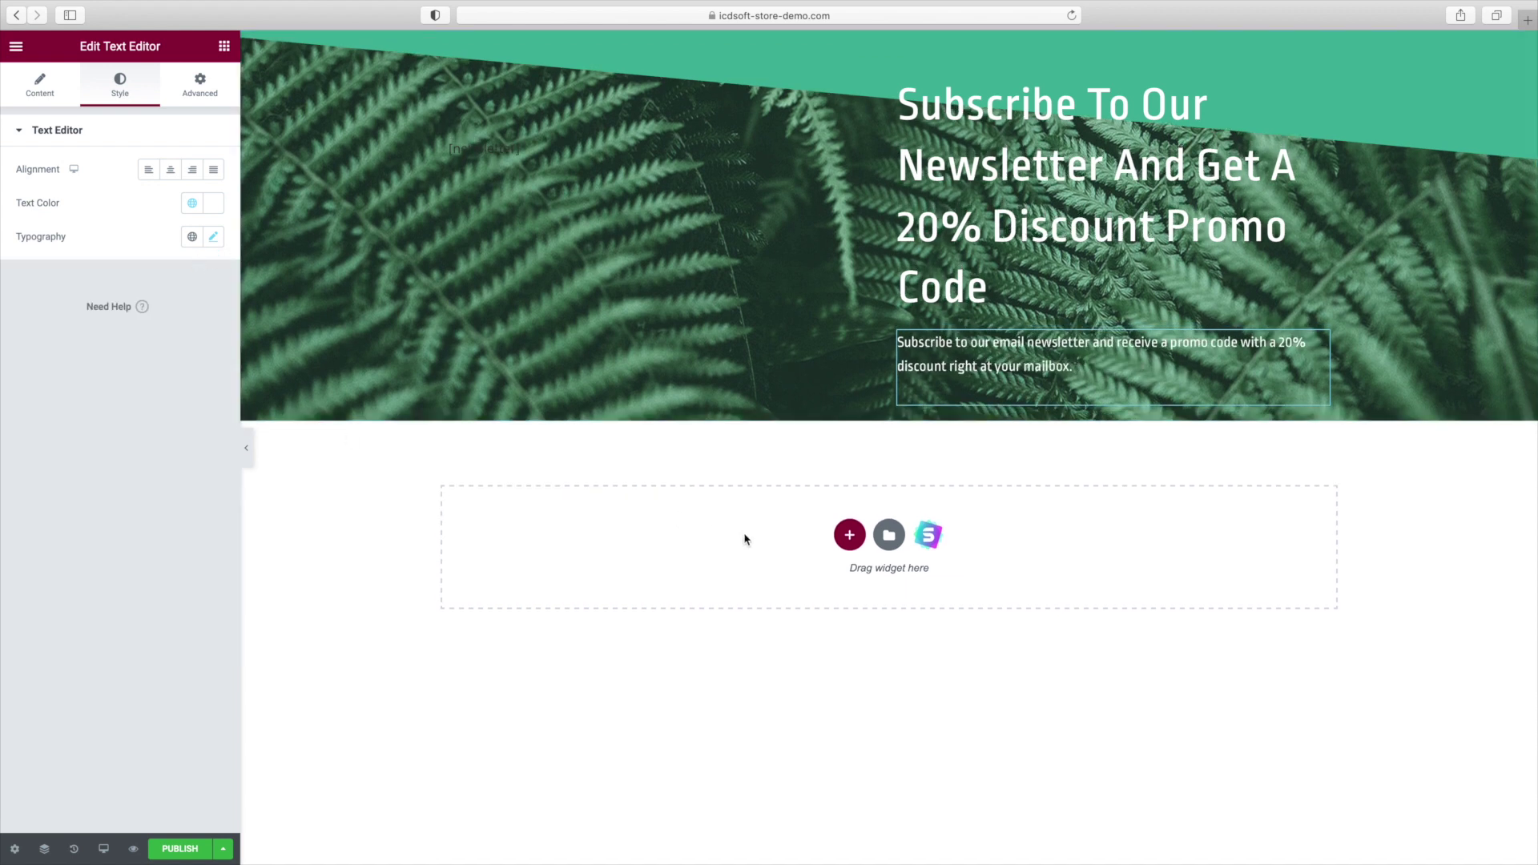
{"action": "left_click", "coordinate": [889, 535]}
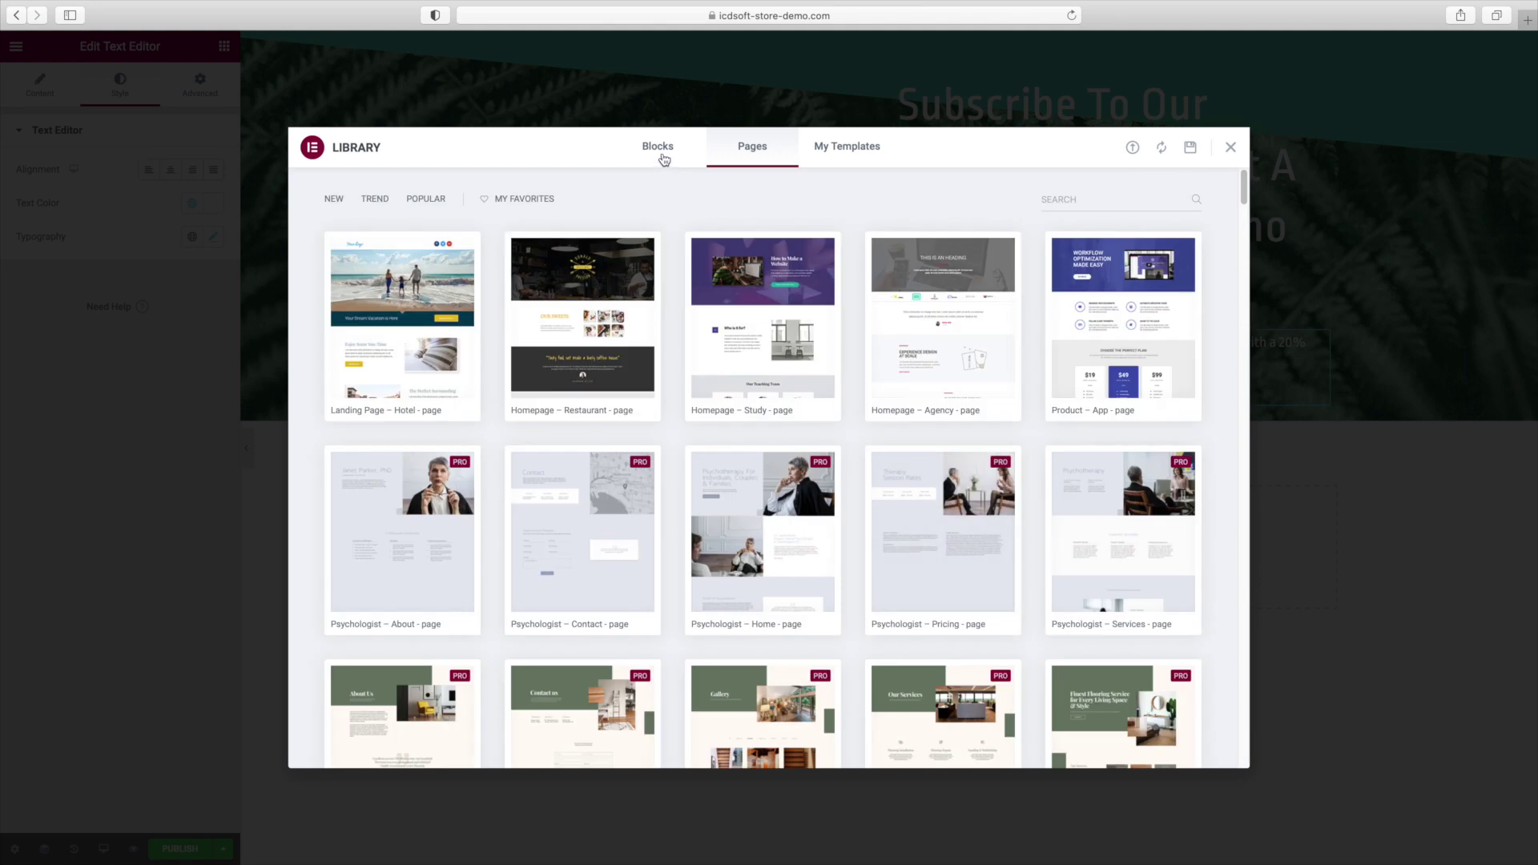
Insert the Design Services block from the template library below the hero.
{"action": "left_click", "coordinate": [662, 147]}
{"action": "left_click", "coordinate": [1060, 199]}
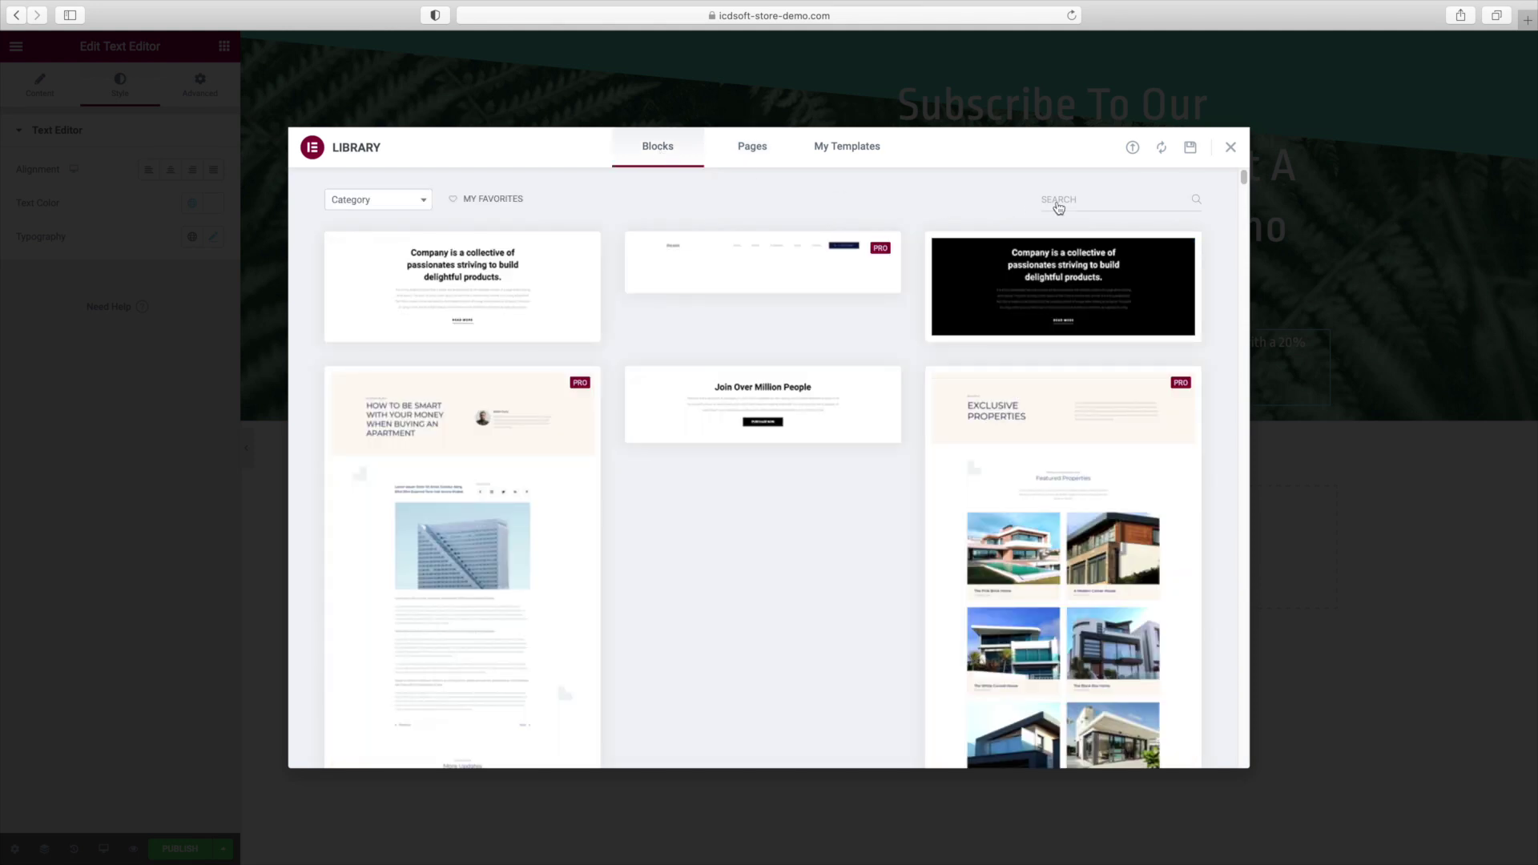
{"action": "type", "text": "services"}
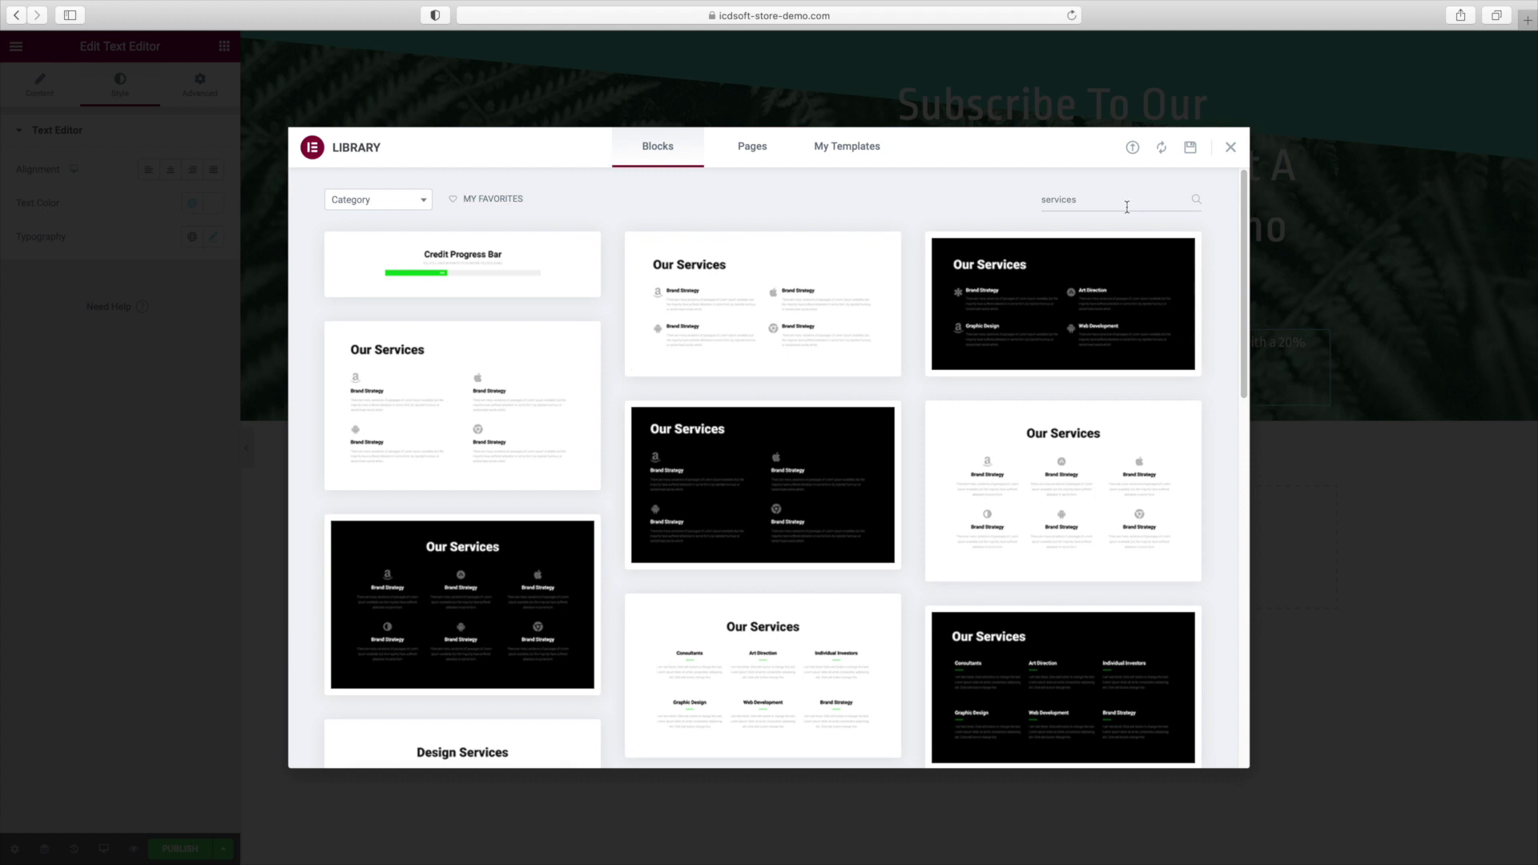
{"action": "scroll", "coordinate": [540, 559], "scroll_direction": "down", "scroll_amount": 1}
{"action": "scroll", "coordinate": [541, 558], "scroll_direction": "down", "scroll_amount": 3}
{"action": "left_click", "coordinate": [462, 665]}
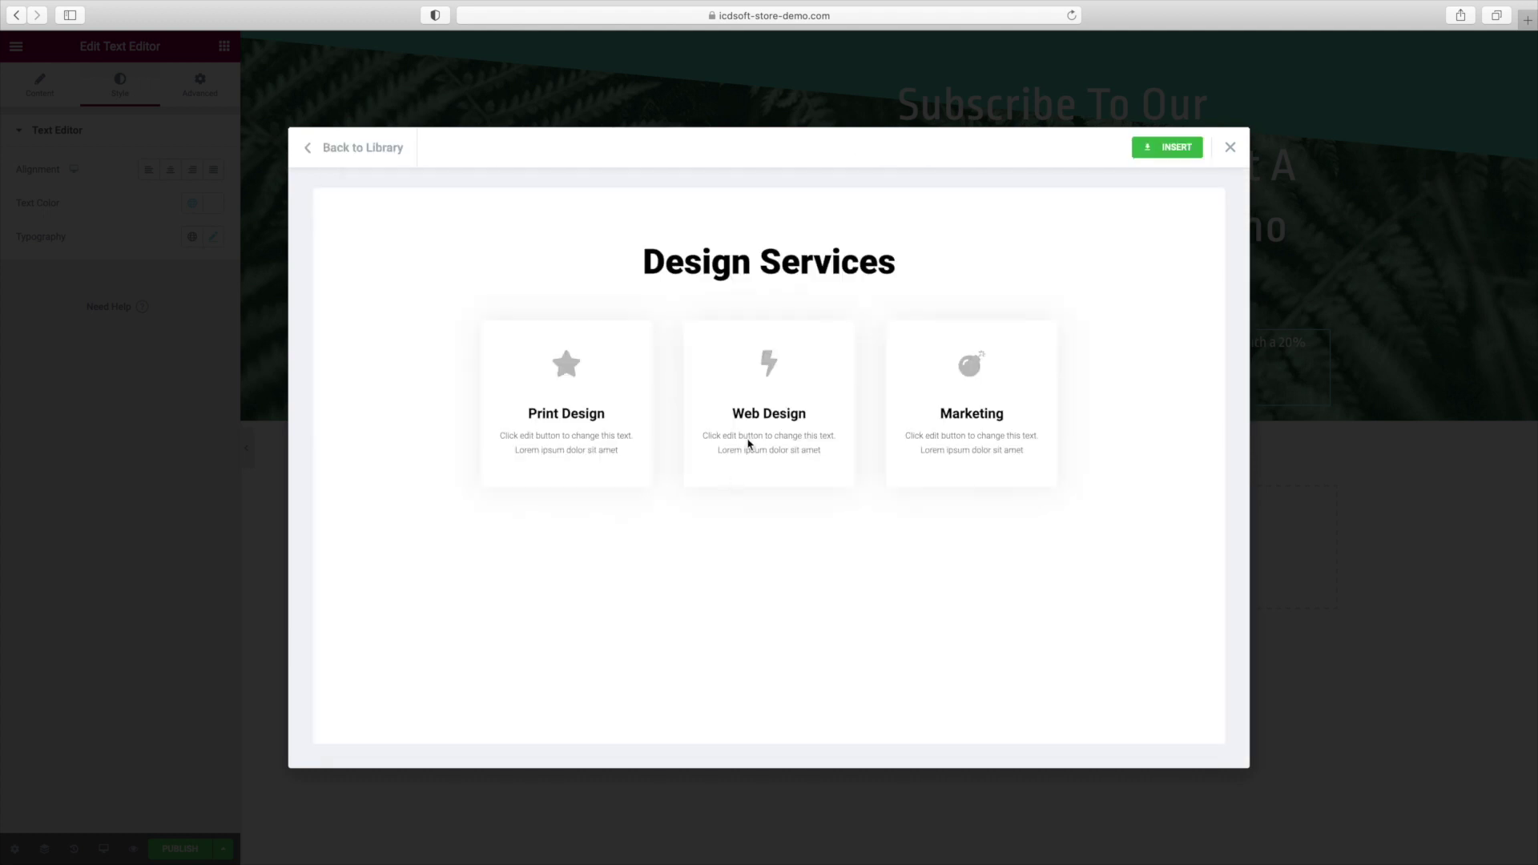
{"action": "left_click", "coordinate": [1167, 150]}
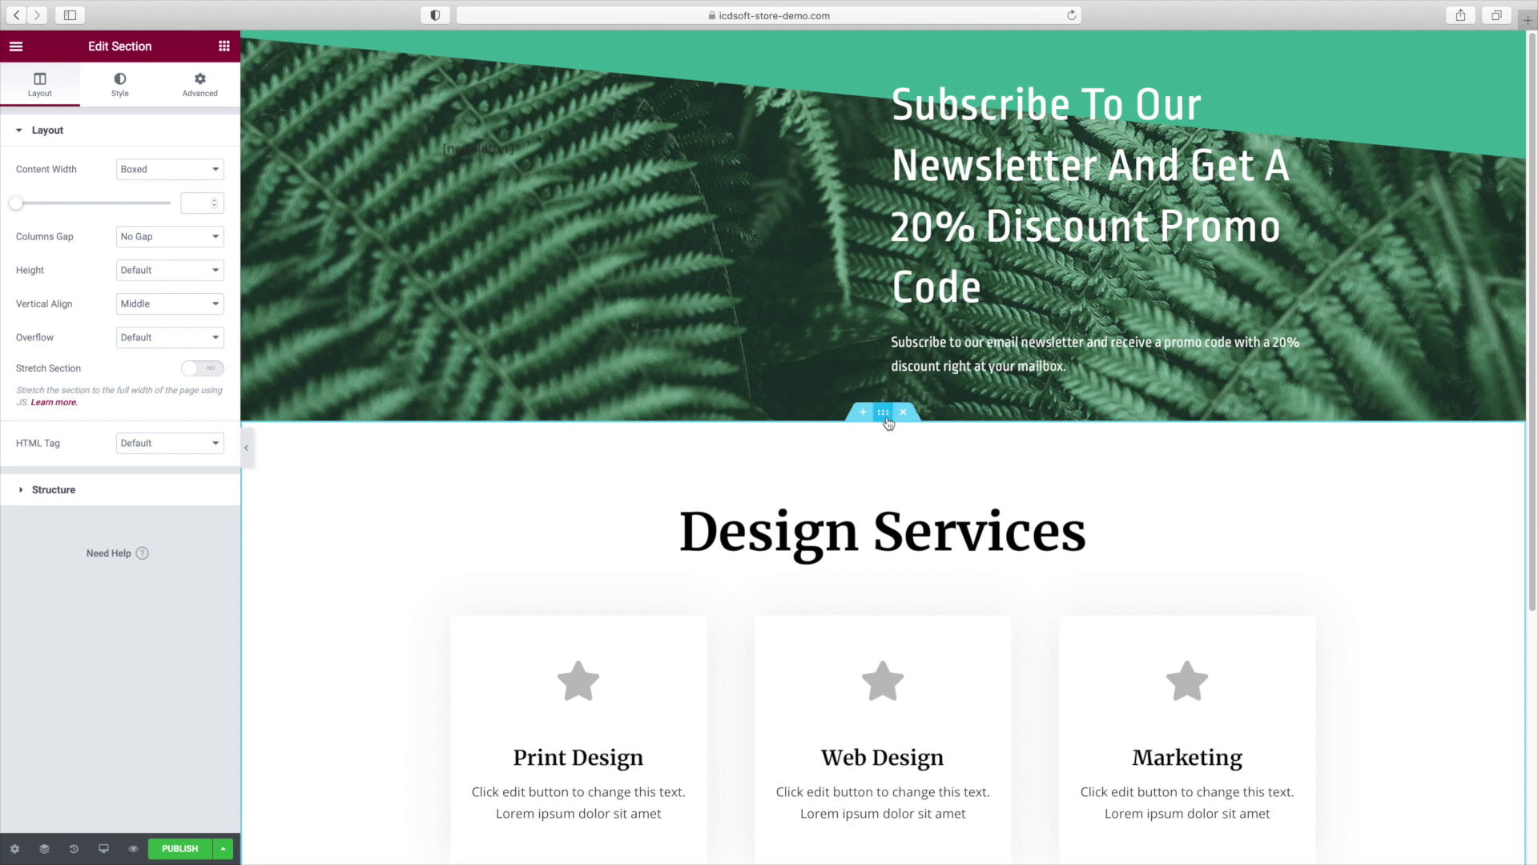
Set the services section's top padding to 0.
{"action": "left_click", "coordinate": [207, 99]}
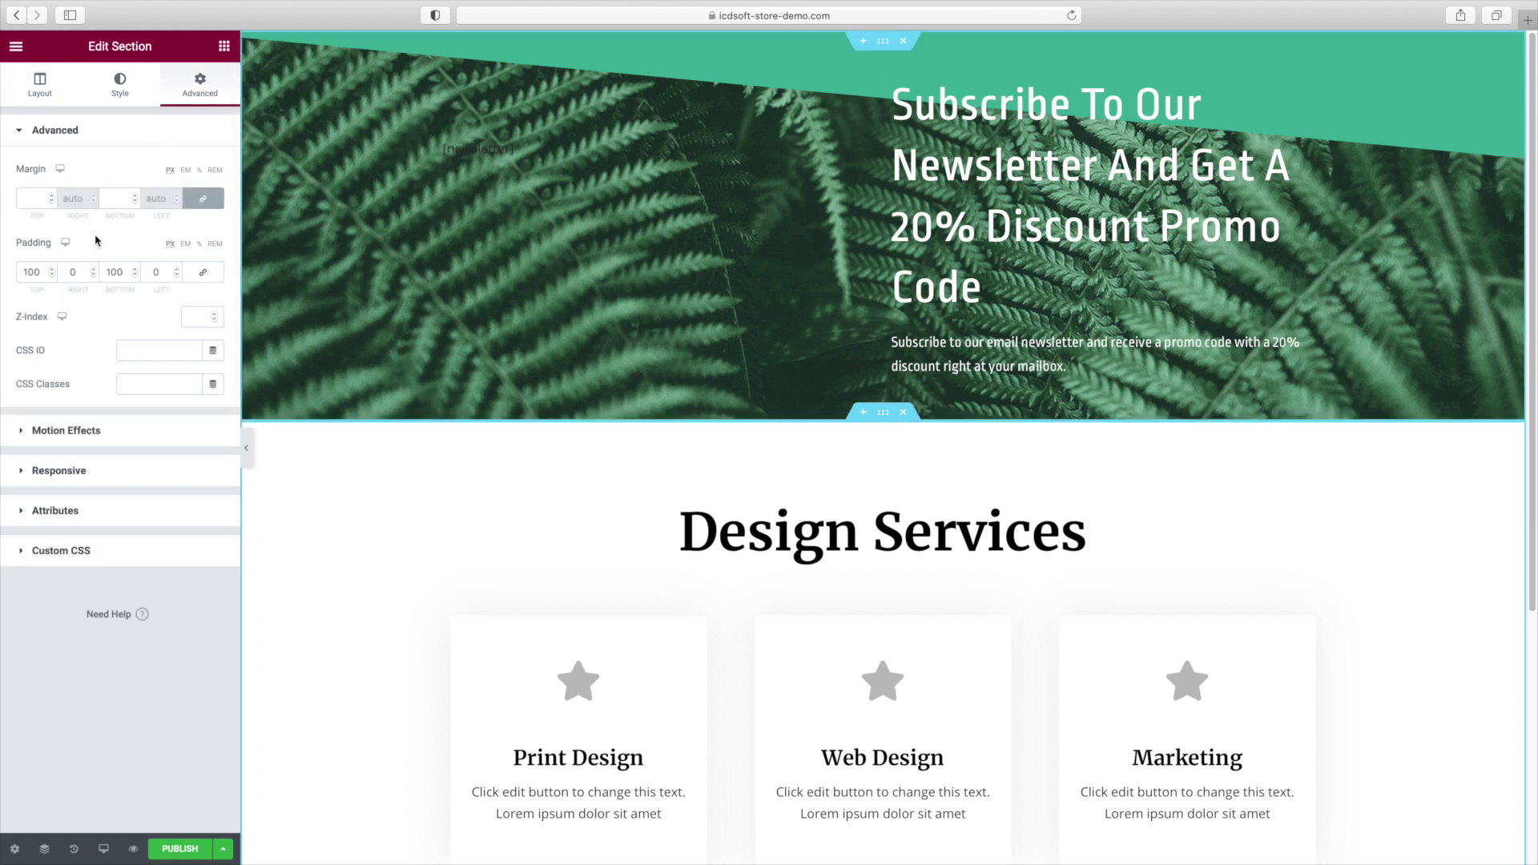
{"action": "left_click", "coordinate": [34, 272]}
{"action": "double_click", "coordinate": [36, 277]}
{"action": "type", "text": "0"}
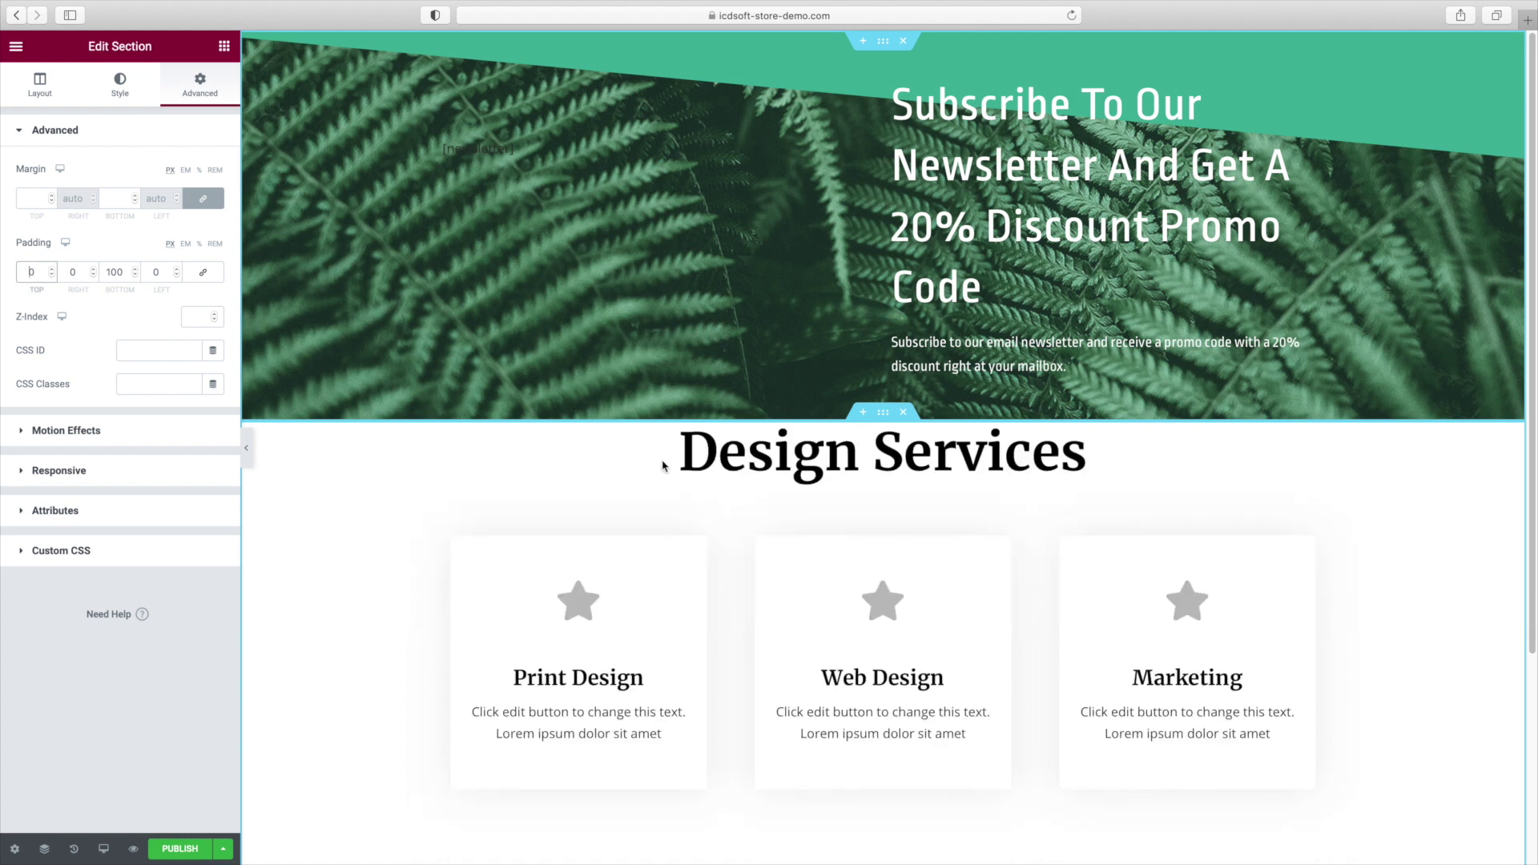
Delete the 'Design Services' heading above the cards.
{"action": "left_click", "coordinate": [1019, 473]}
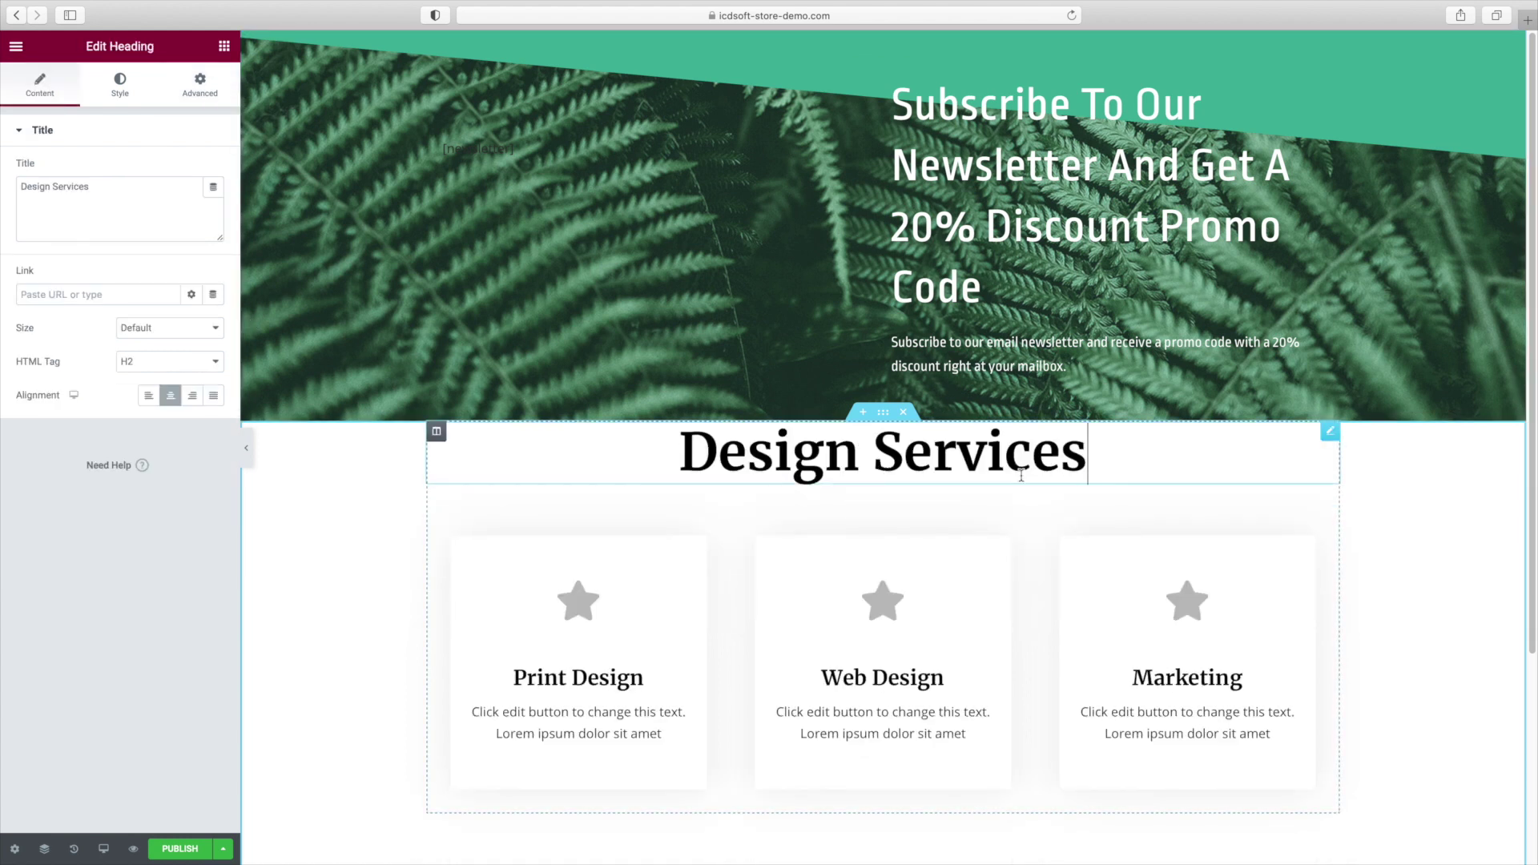
{"action": "right_click", "coordinate": [1281, 443]}
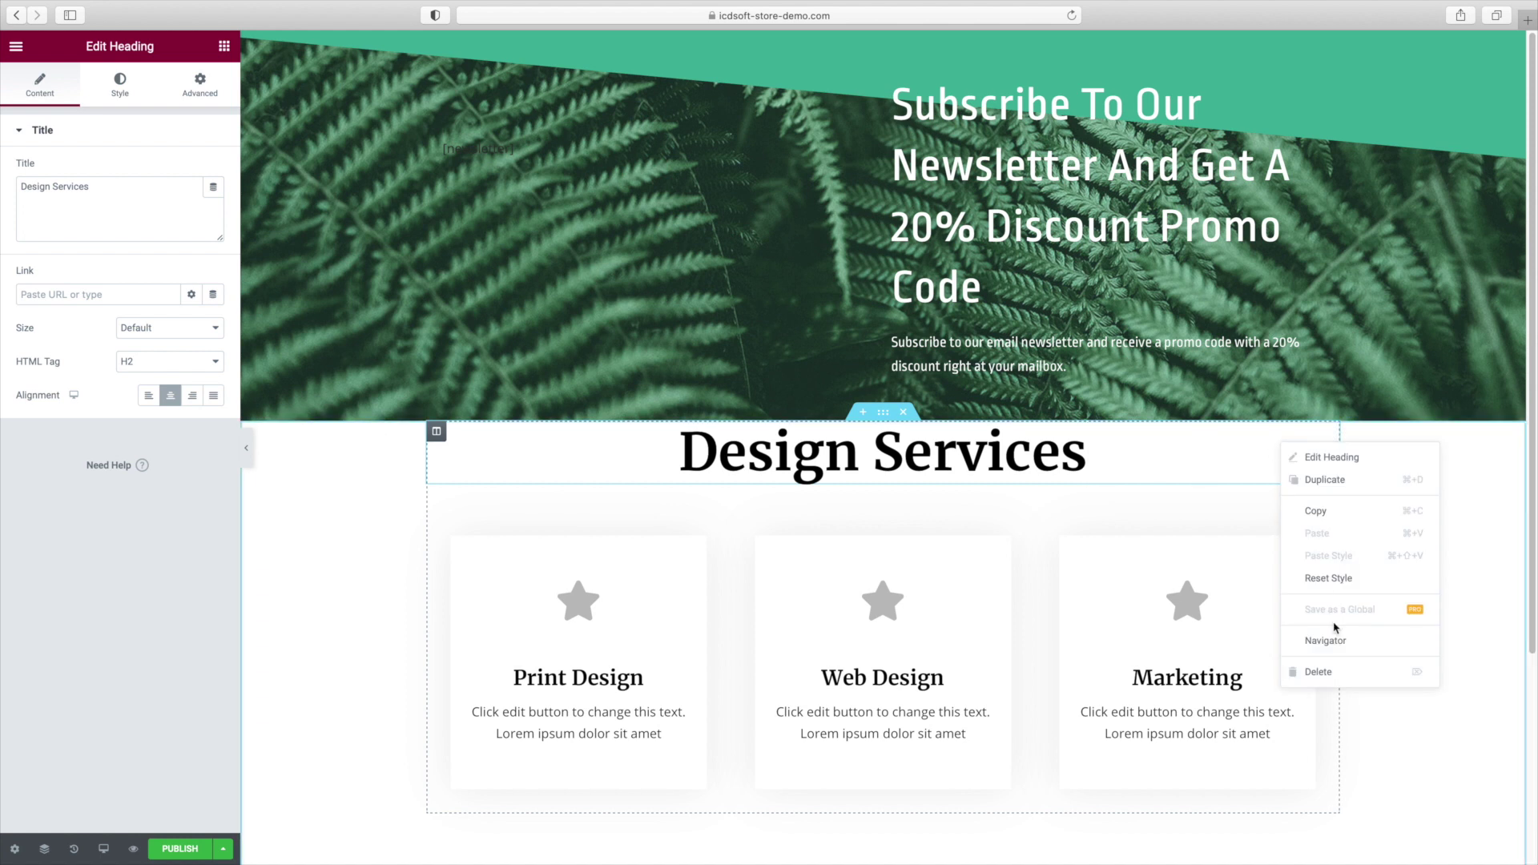
{"action": "left_click", "coordinate": [1338, 679]}
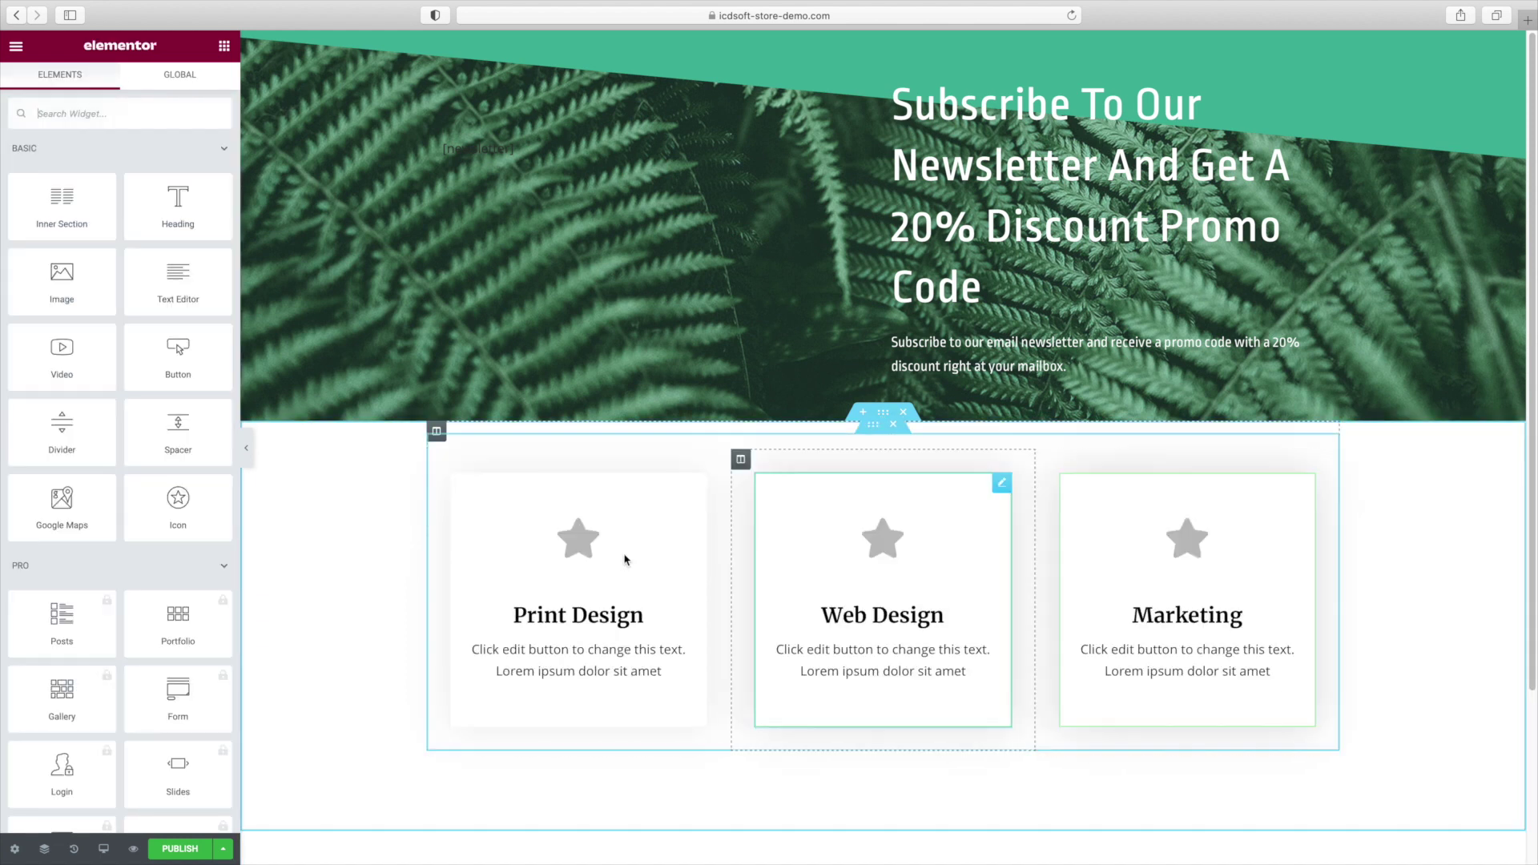
Replace the Print Design card's star icon with the mail-bulk icon.
{"action": "left_click", "coordinate": [583, 549]}
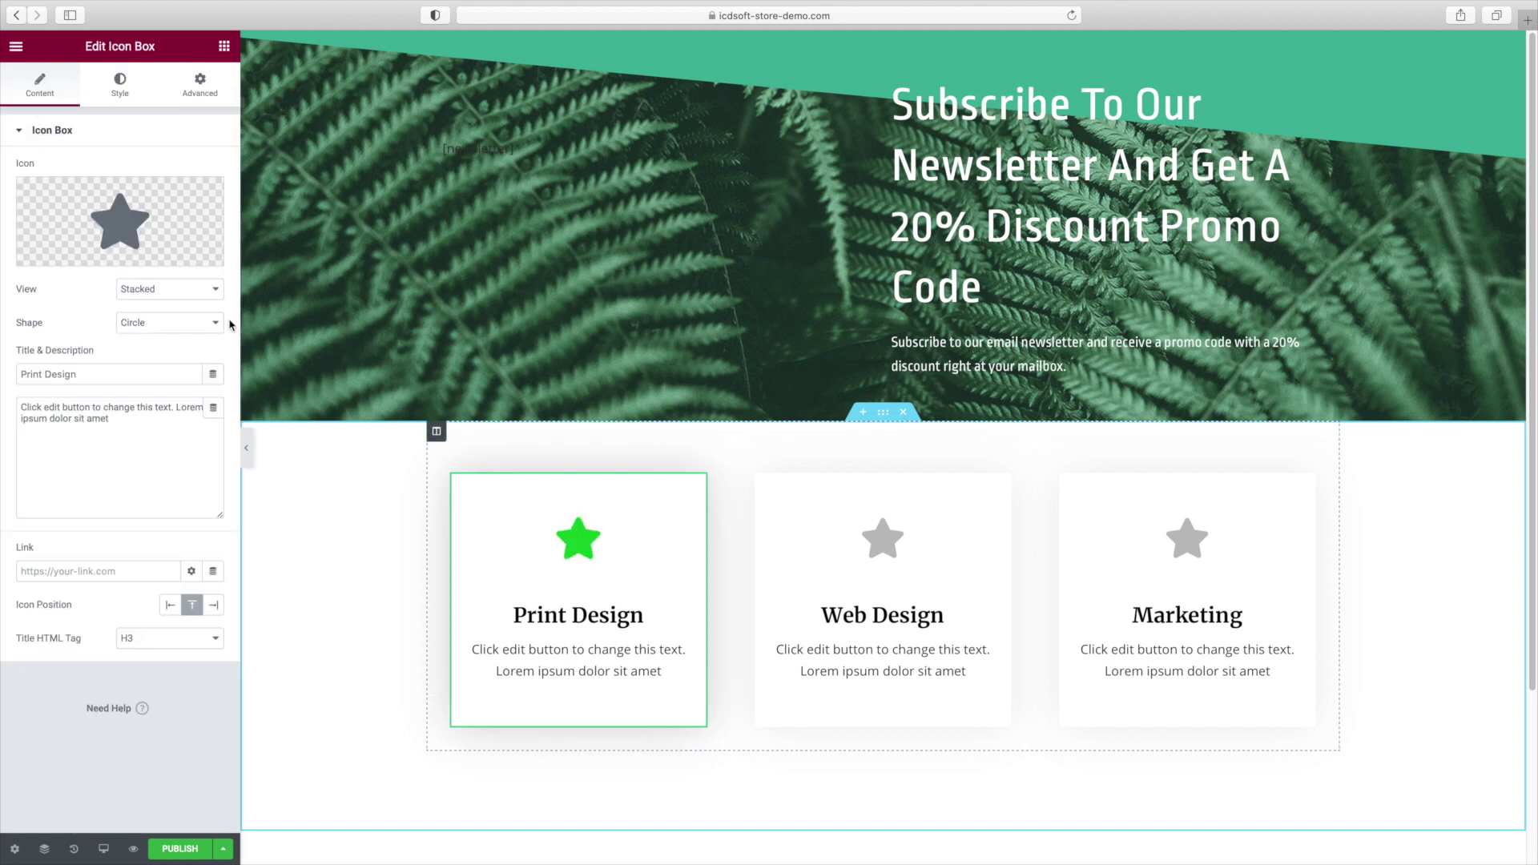
{"action": "left_click", "coordinate": [58, 133]}
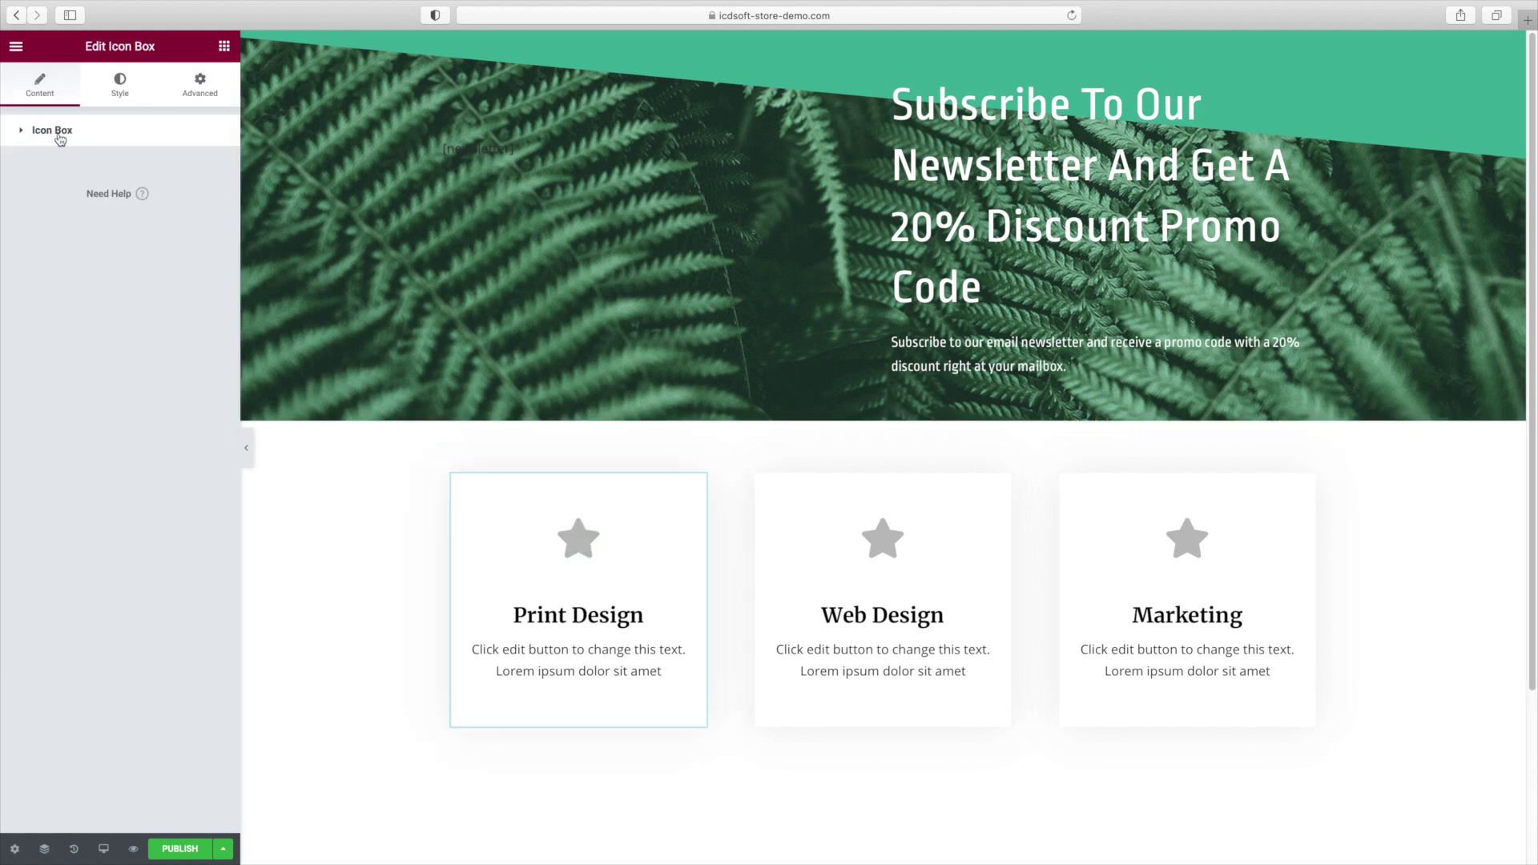
{"action": "left_click", "coordinate": [60, 134]}
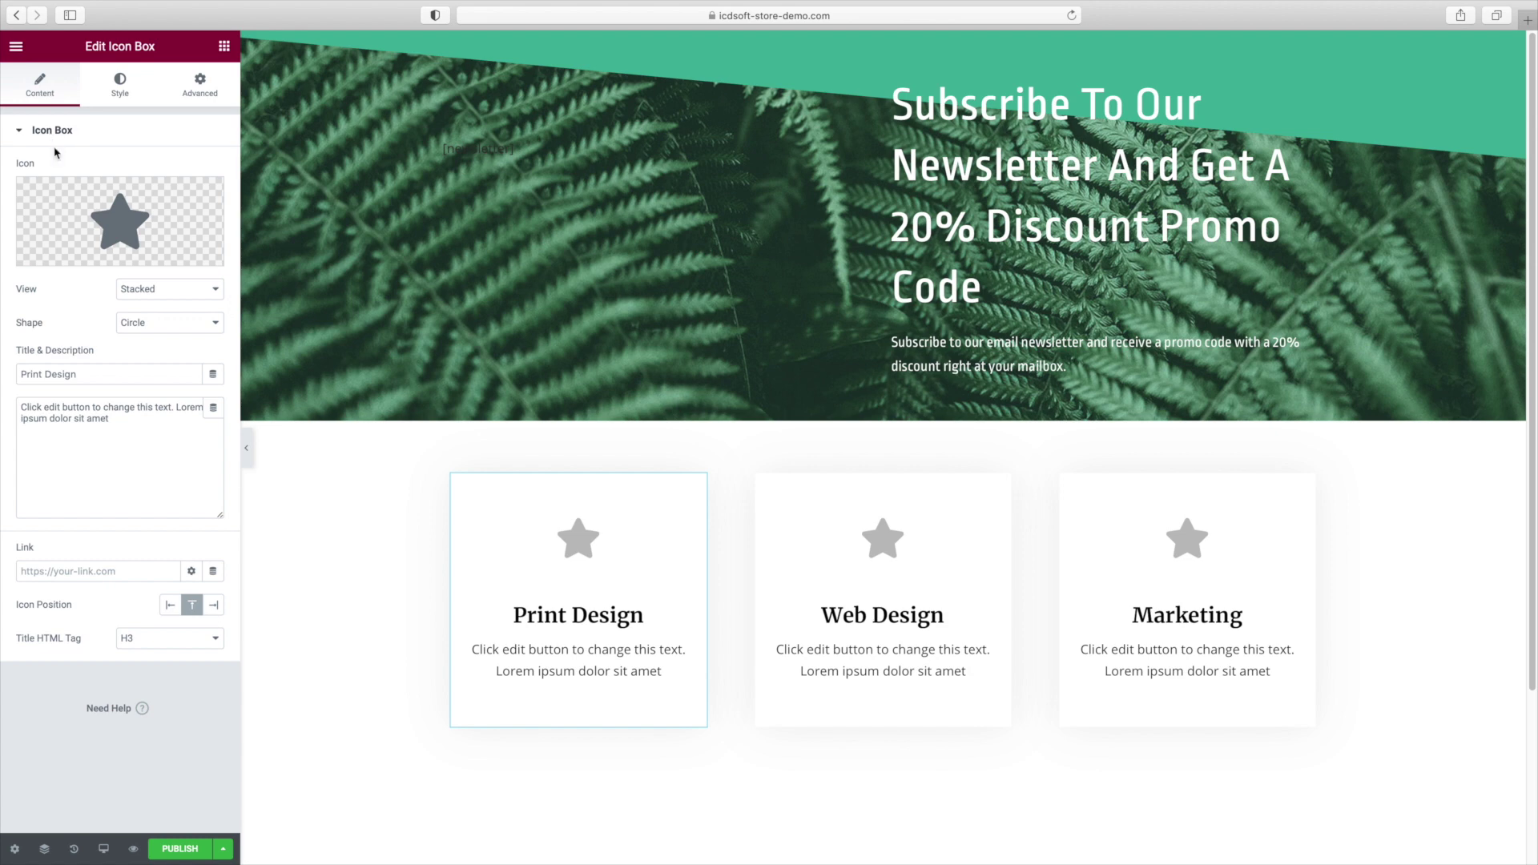
{"action": "left_click", "coordinate": [80, 254]}
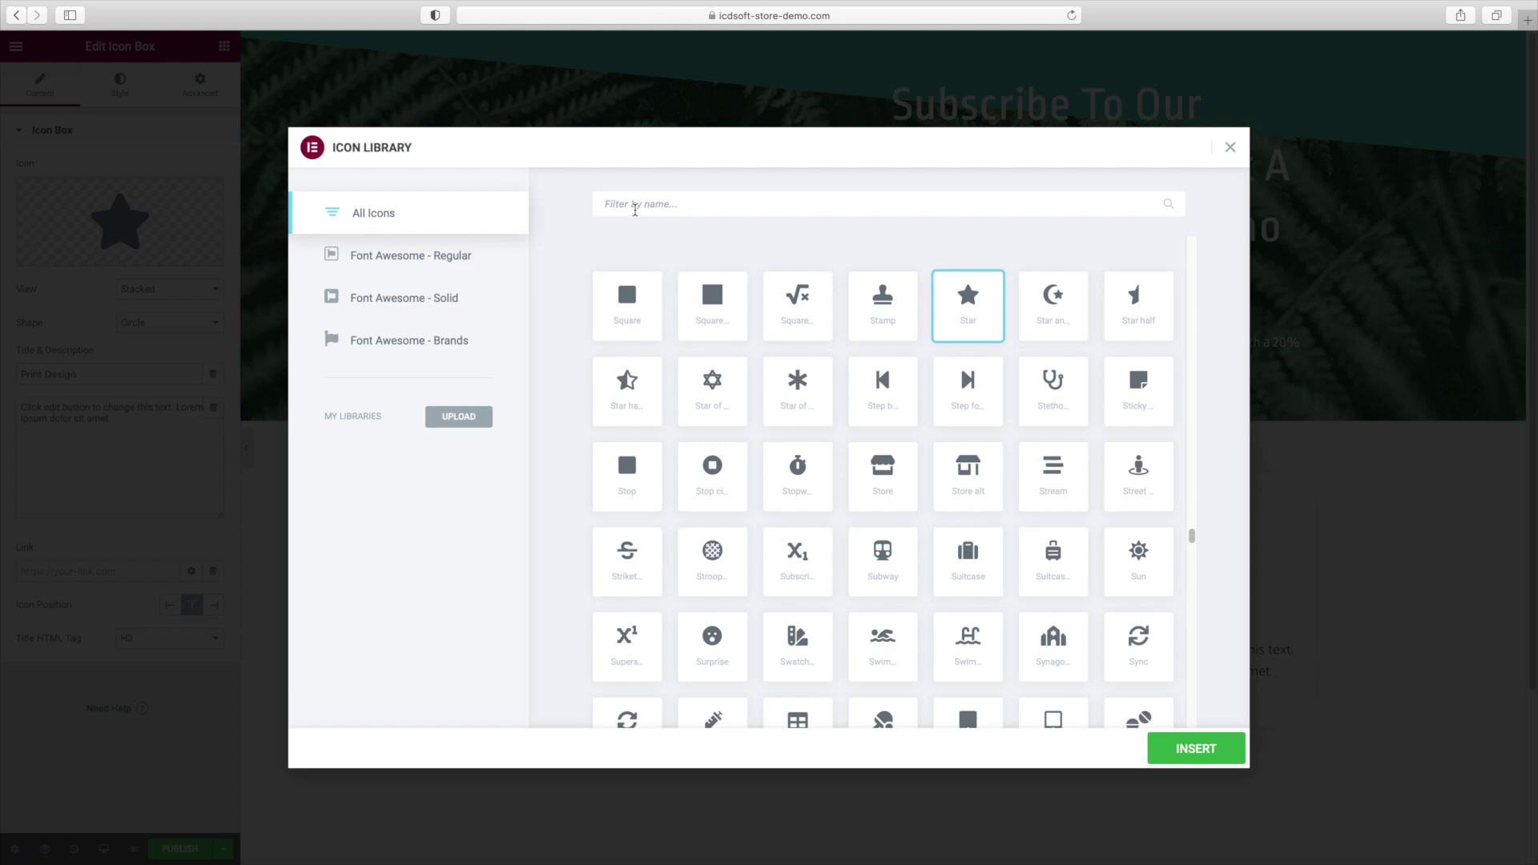
{"action": "left_click", "coordinate": [635, 205]}
{"action": "type", "text": "m"}
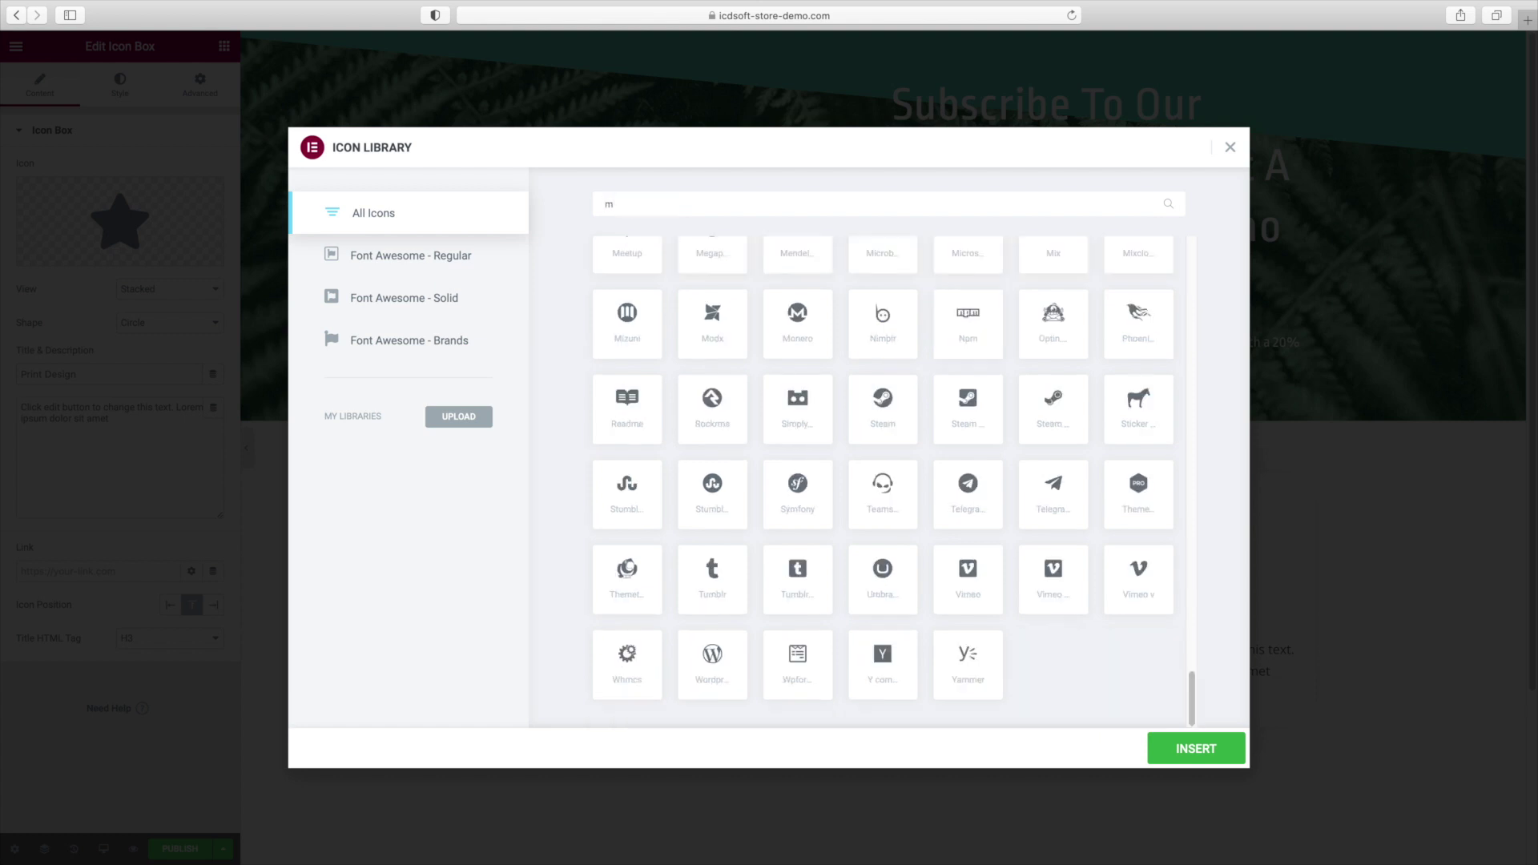
{"action": "type", "text": "ail"}
{"action": "left_click", "coordinate": [649, 311]}
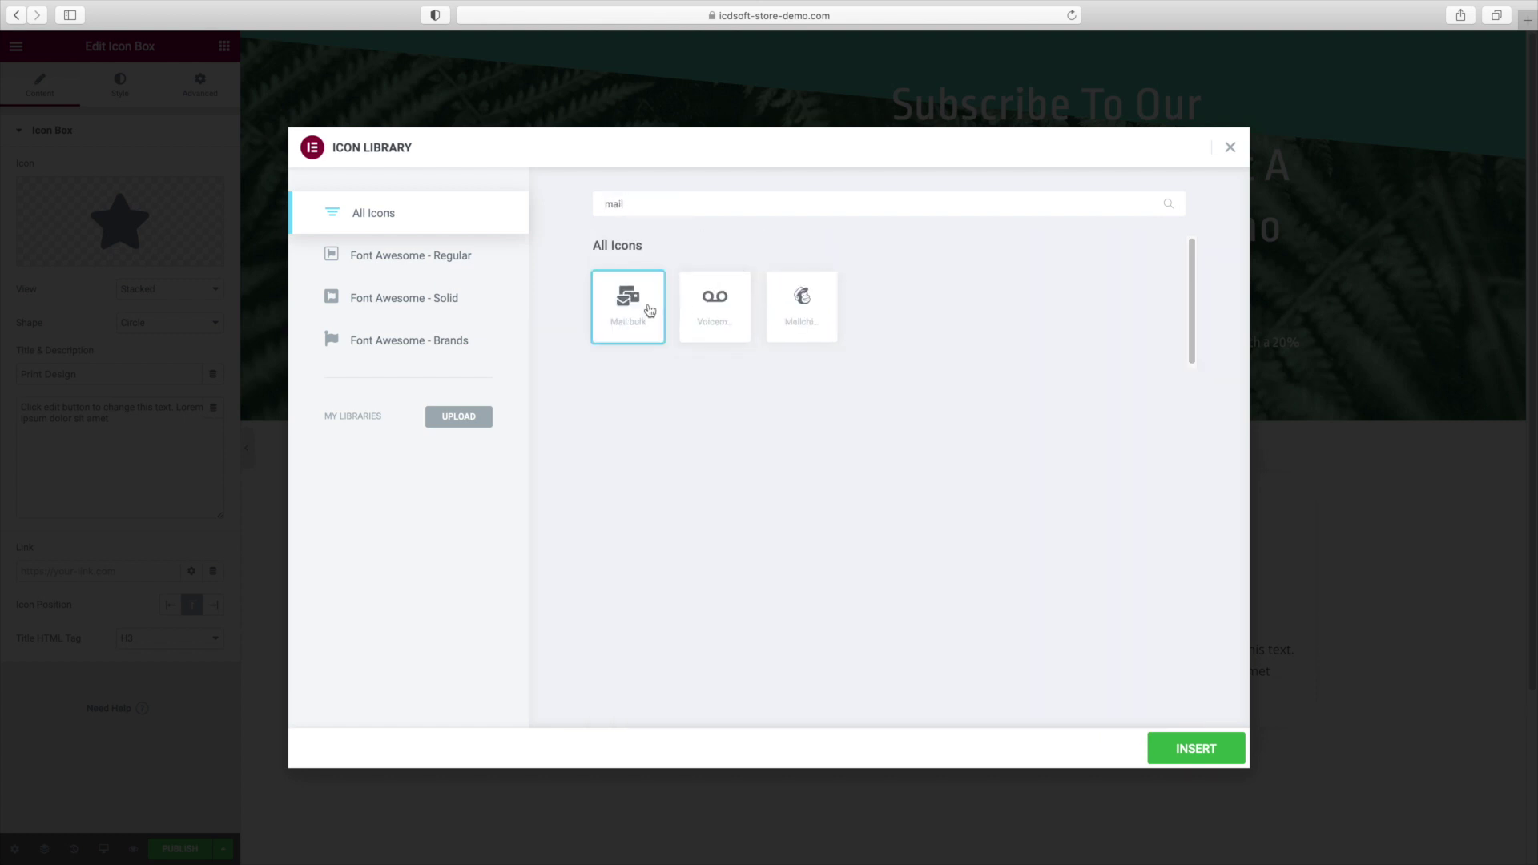
{"action": "left_click", "coordinate": [1224, 761]}
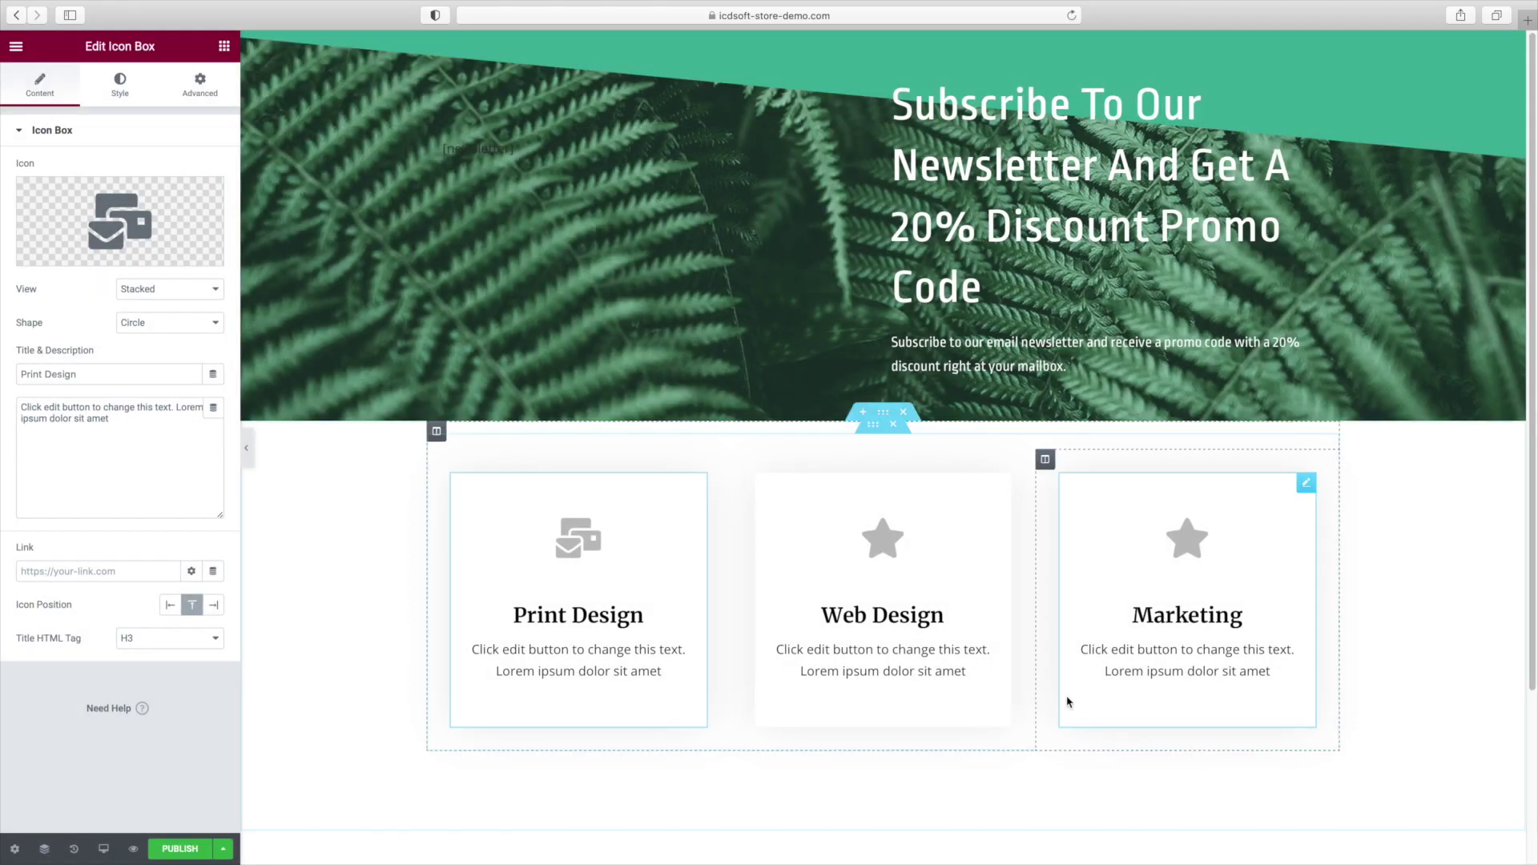
Retitle the card 'Subscribe' with description 'Subscribe to our newsletter and get a 20% discount coupon.'.
{"action": "left_click", "coordinate": [120, 449]}
{"action": "key", "text": "ctrl+a"}
{"action": "type", "text": "Subscribe to our newsletter and get a 20% discount coupon."}
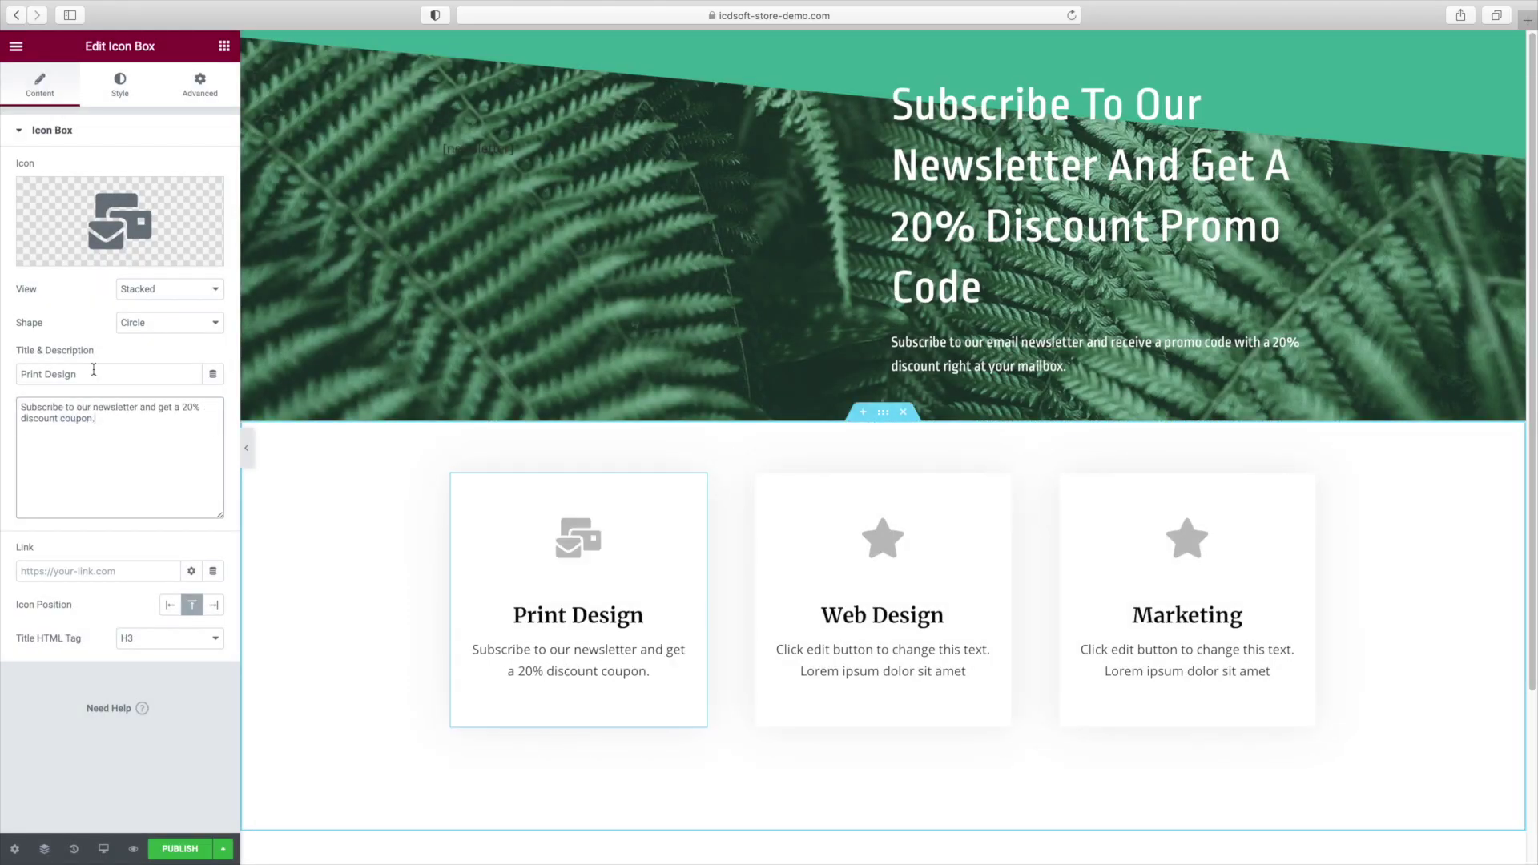
{"action": "triple_click", "coordinate": [94, 370]}
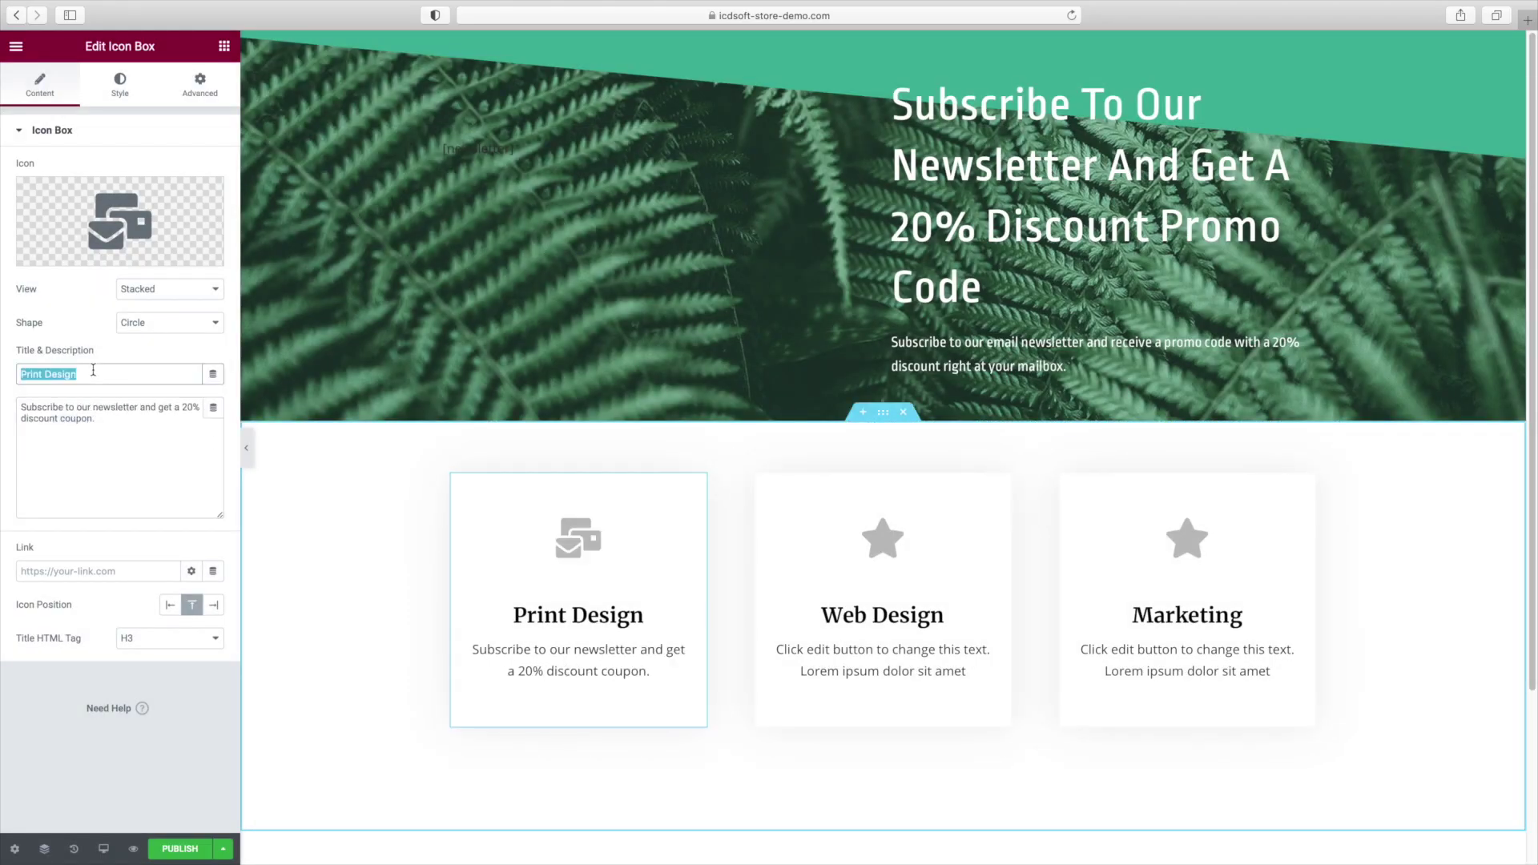
{"action": "type", "text": "Subscribe"}
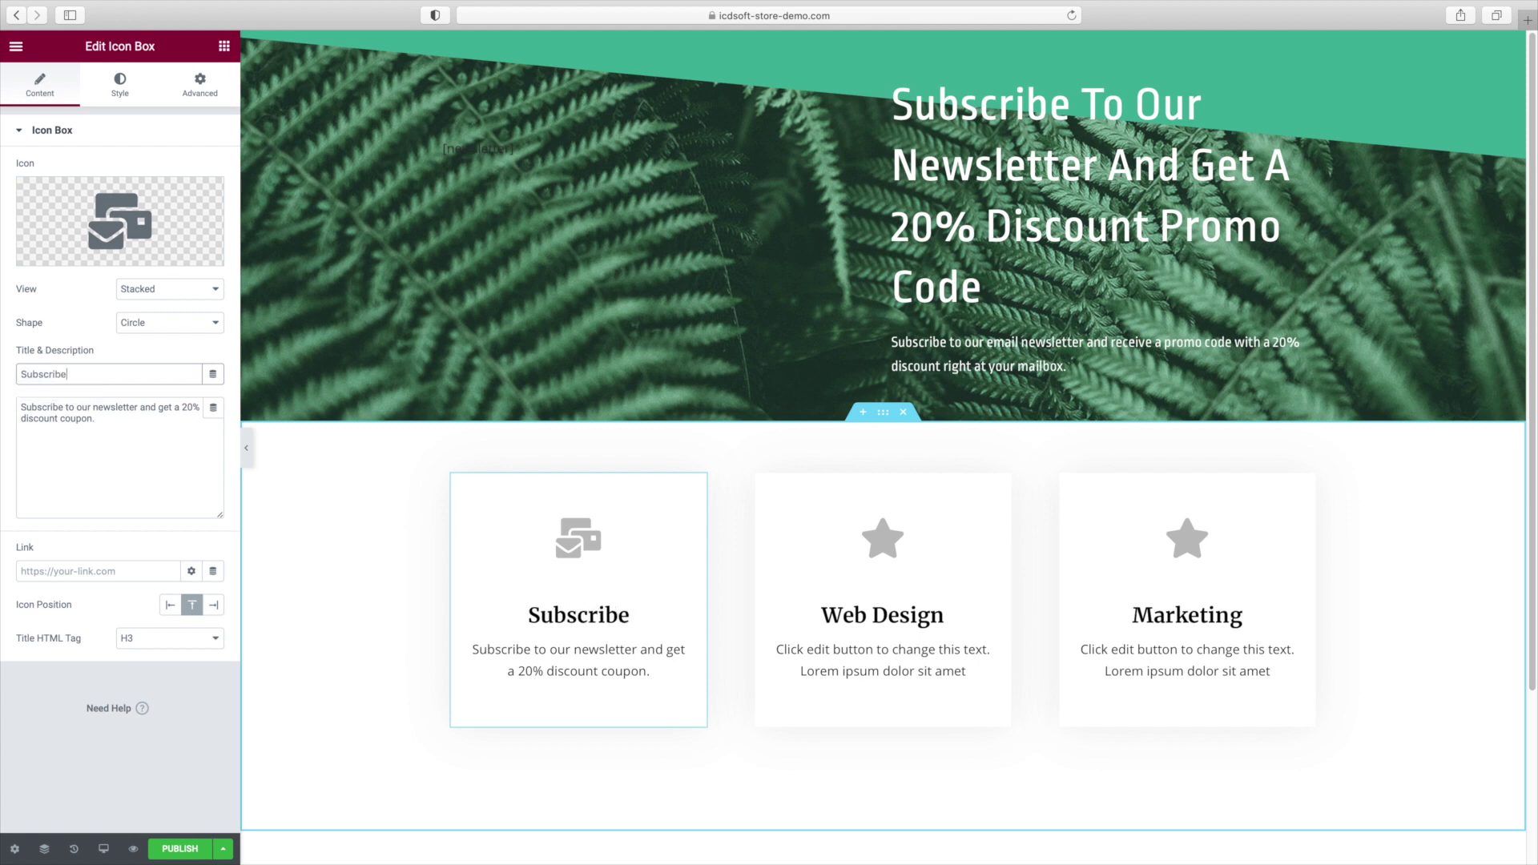
Make the Web Design card 'Order Online' with a credit card icon and free-delivery description.
{"action": "left_click", "coordinate": [881, 593]}
{"action": "triple_click", "coordinate": [93, 374]}
{"action": "type", "text": "Order Online"}
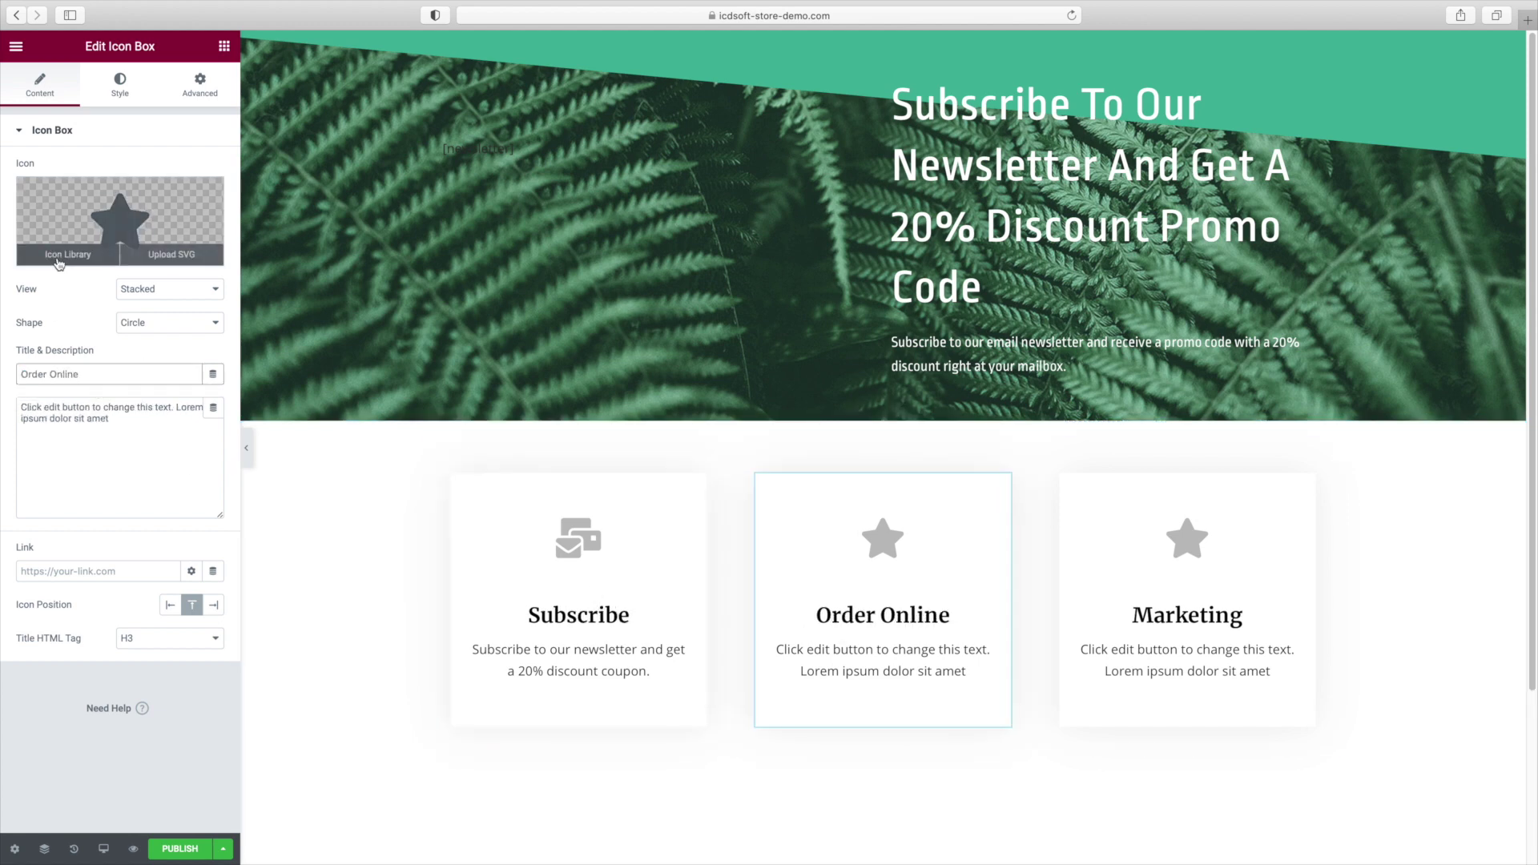
{"action": "left_click", "coordinate": [59, 255]}
{"action": "left_click", "coordinate": [721, 204]}
{"action": "type", "text": "card"}
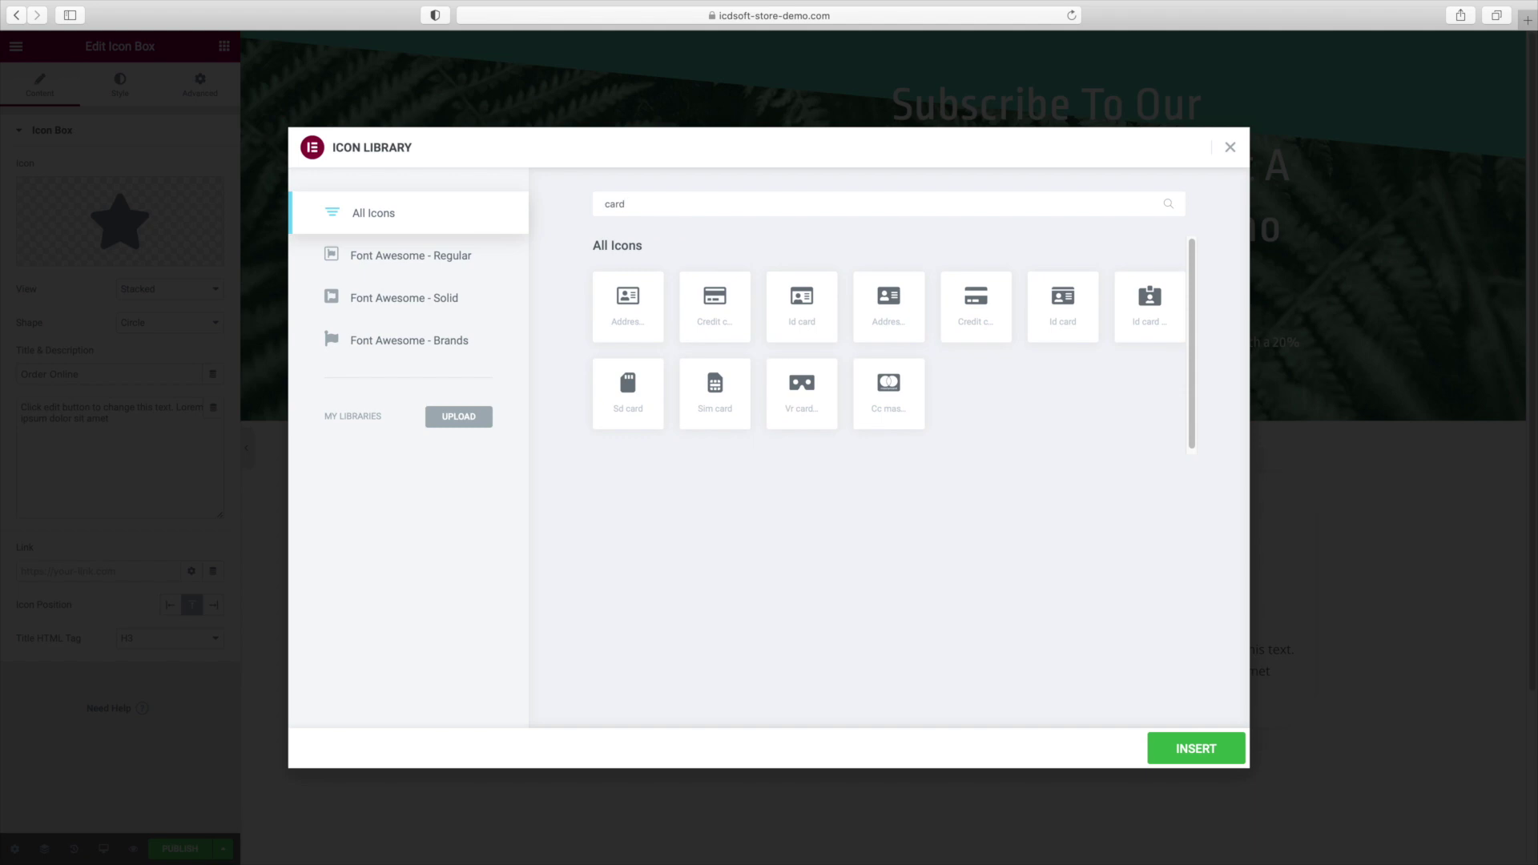
{"action": "left_click", "coordinate": [715, 306]}
{"action": "left_click", "coordinate": [1196, 749]}
{"action": "triple_click", "coordinate": [120, 413]}
{"action": "type", "text": "Order"}
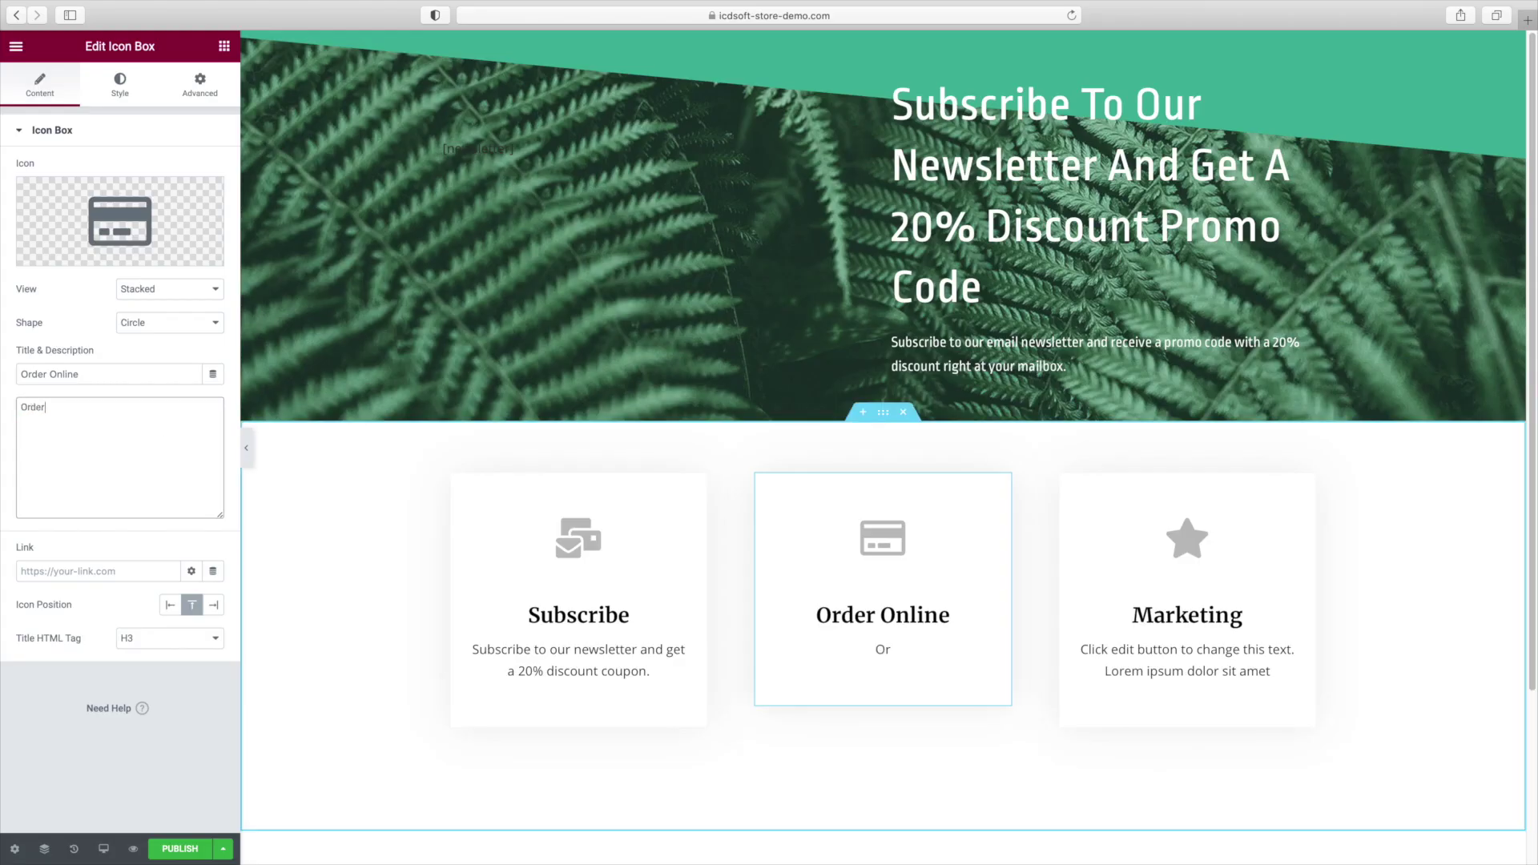
{"action": "type", "text": " online and get a free deli"}
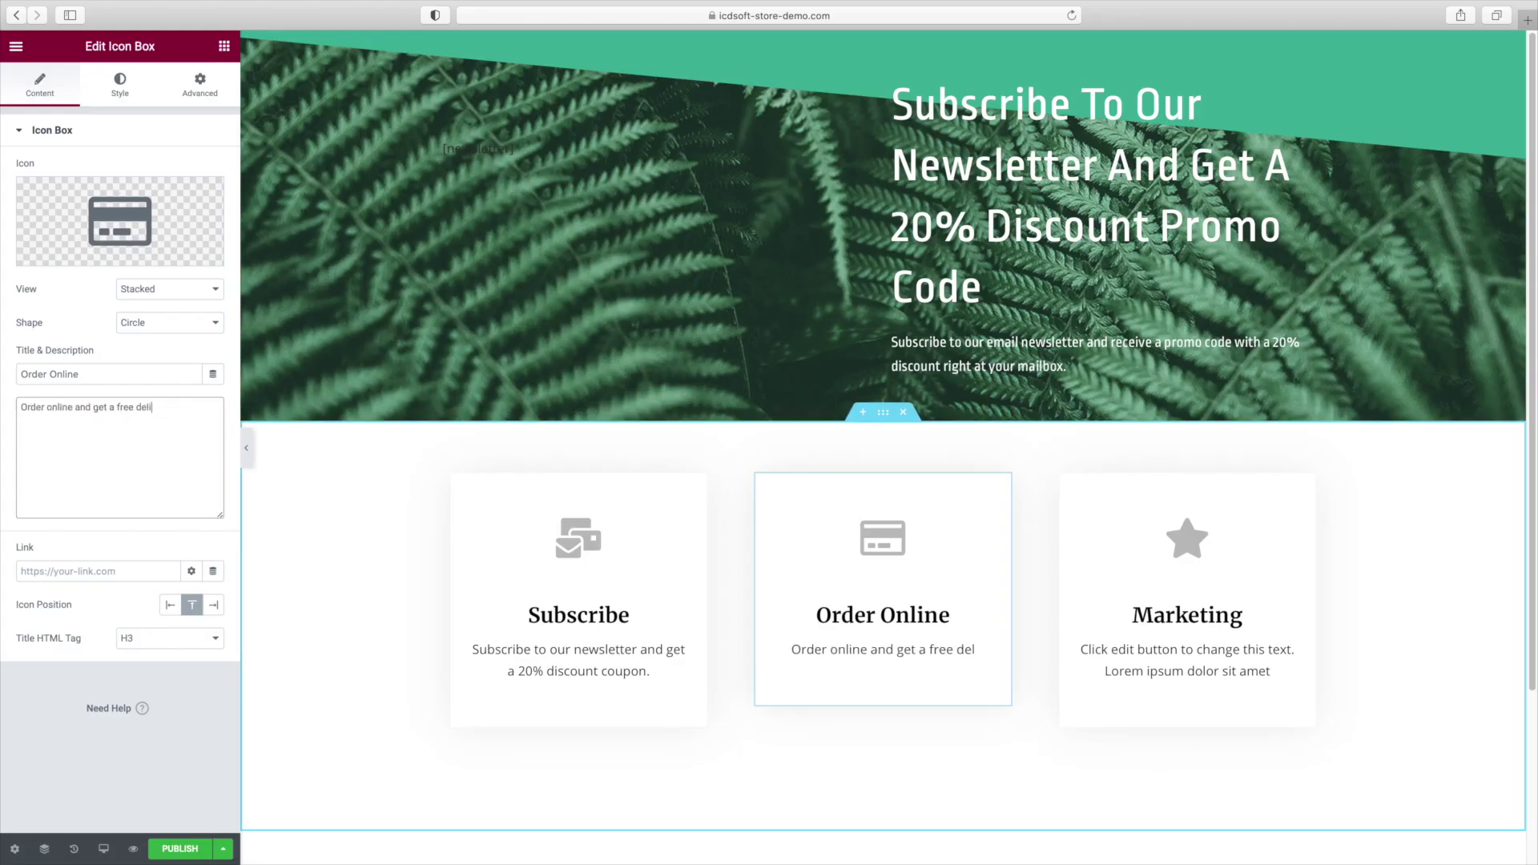
{"action": "type", "text": "very right at your door."}
Make the Marketing card 'Free Delivery' with a truck icon and a free delivery service description.
{"action": "left_click", "coordinate": [1187, 609]}
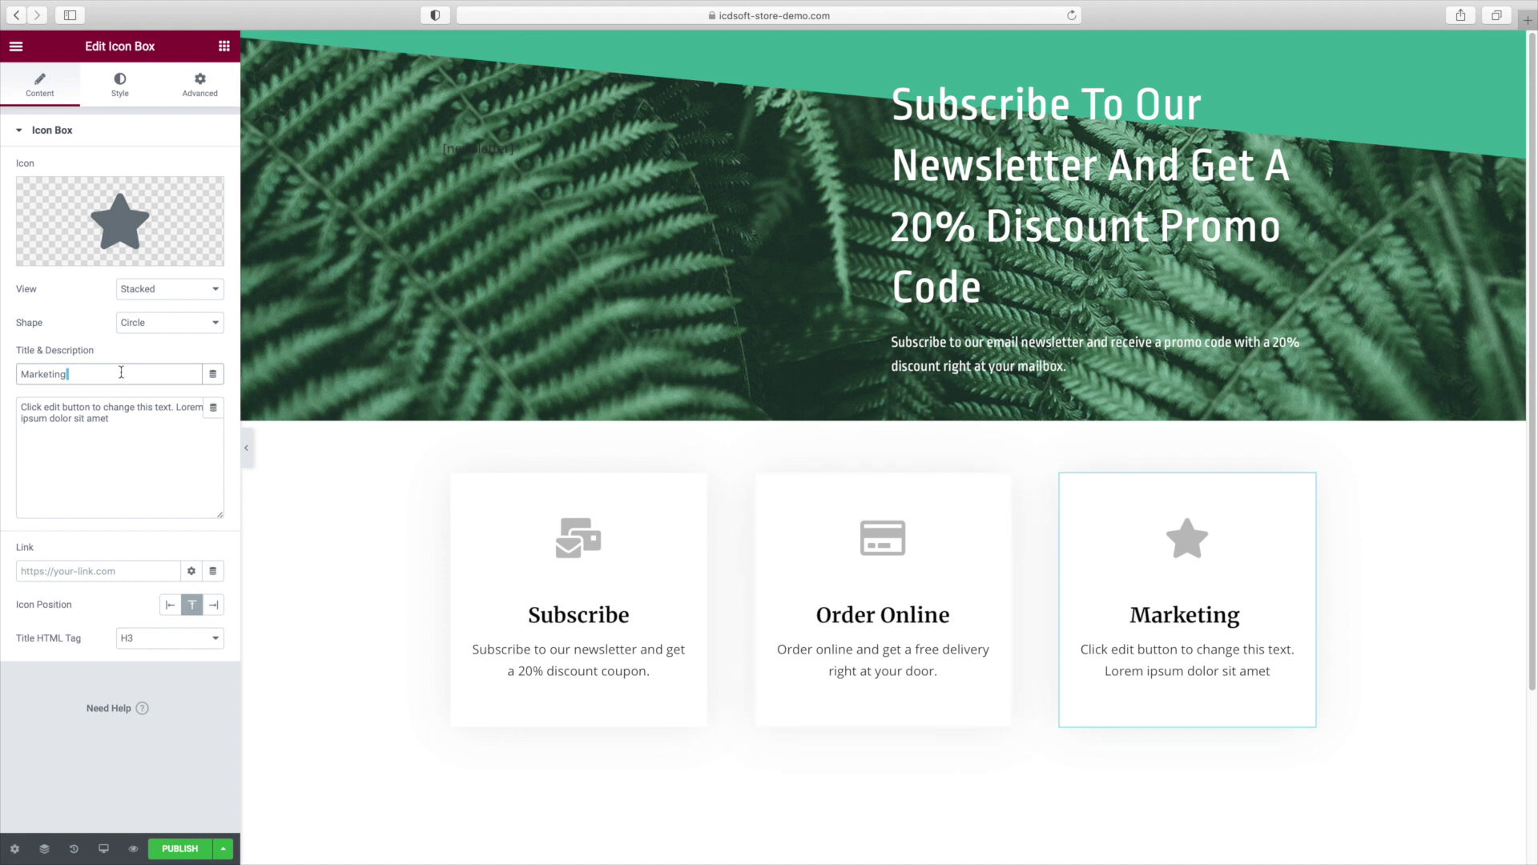
{"action": "double_click", "coordinate": [120, 373]}
{"action": "type", "text": "Free "}
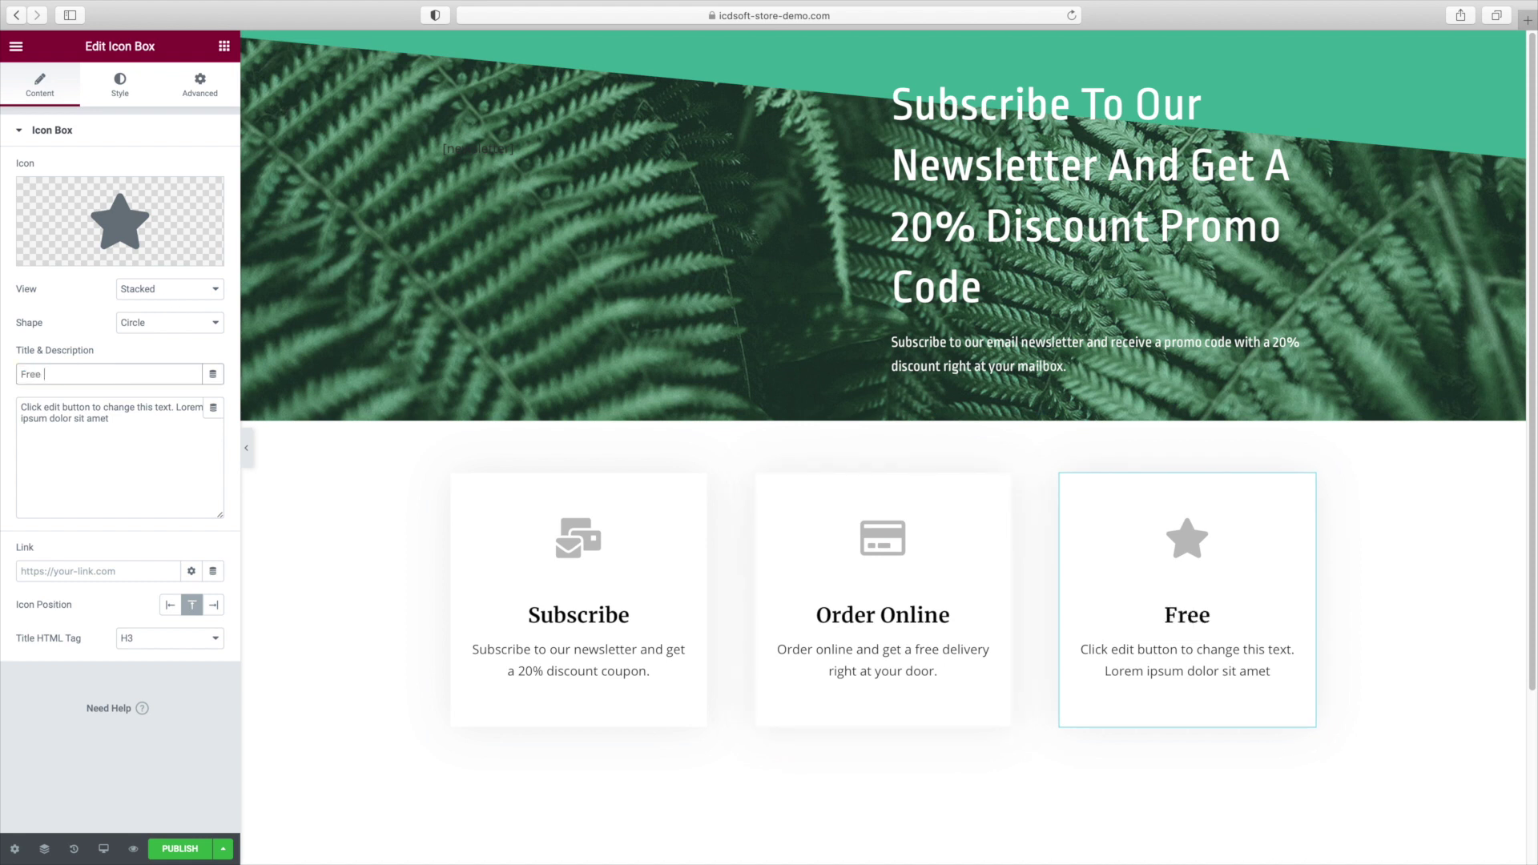
{"action": "type", "text": "Delivery"}
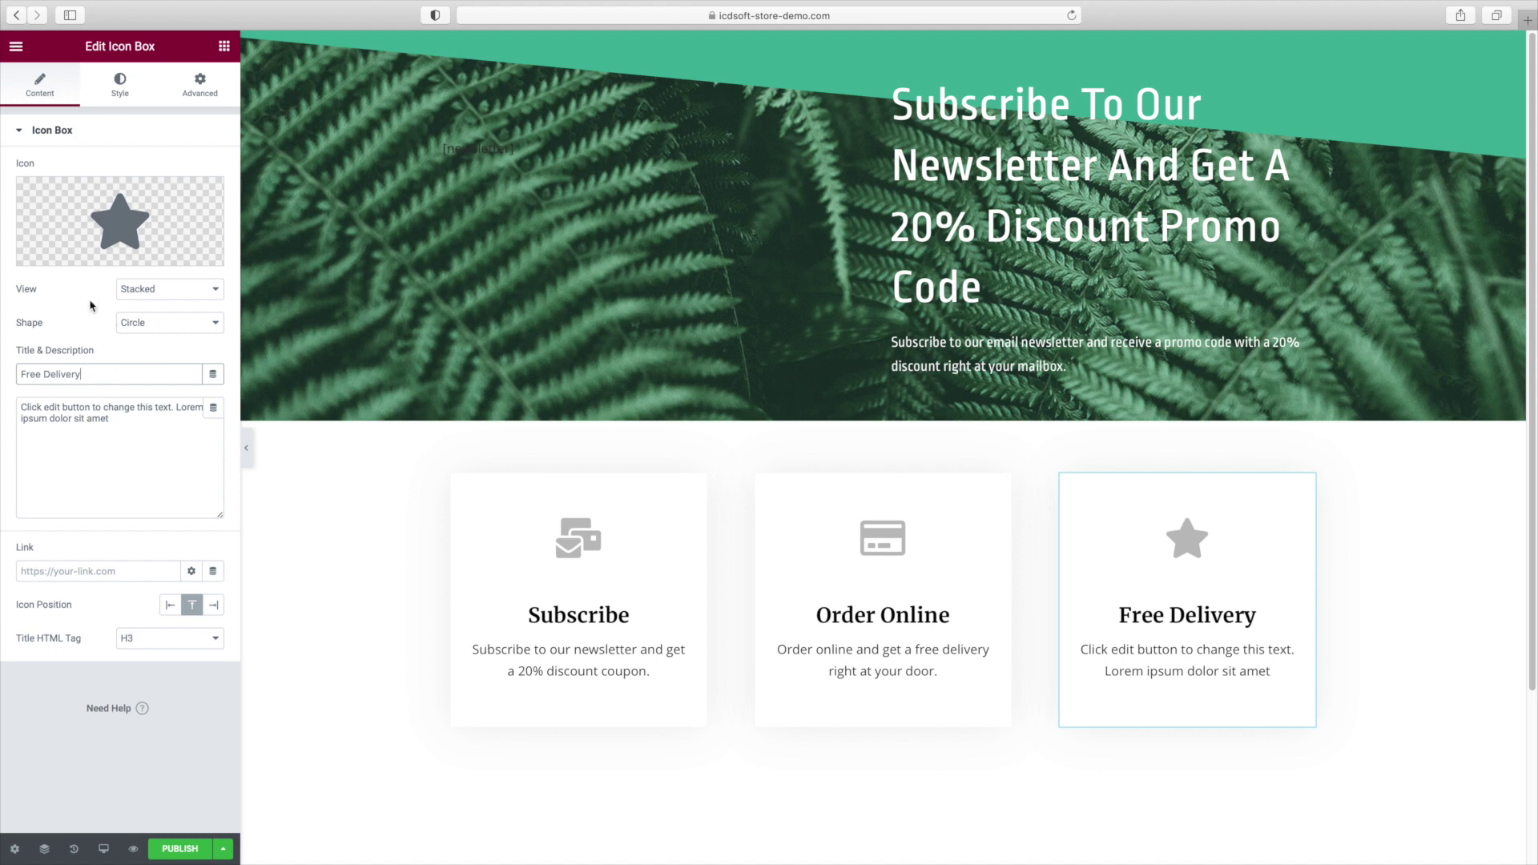
{"action": "left_click", "coordinate": [50, 265]}
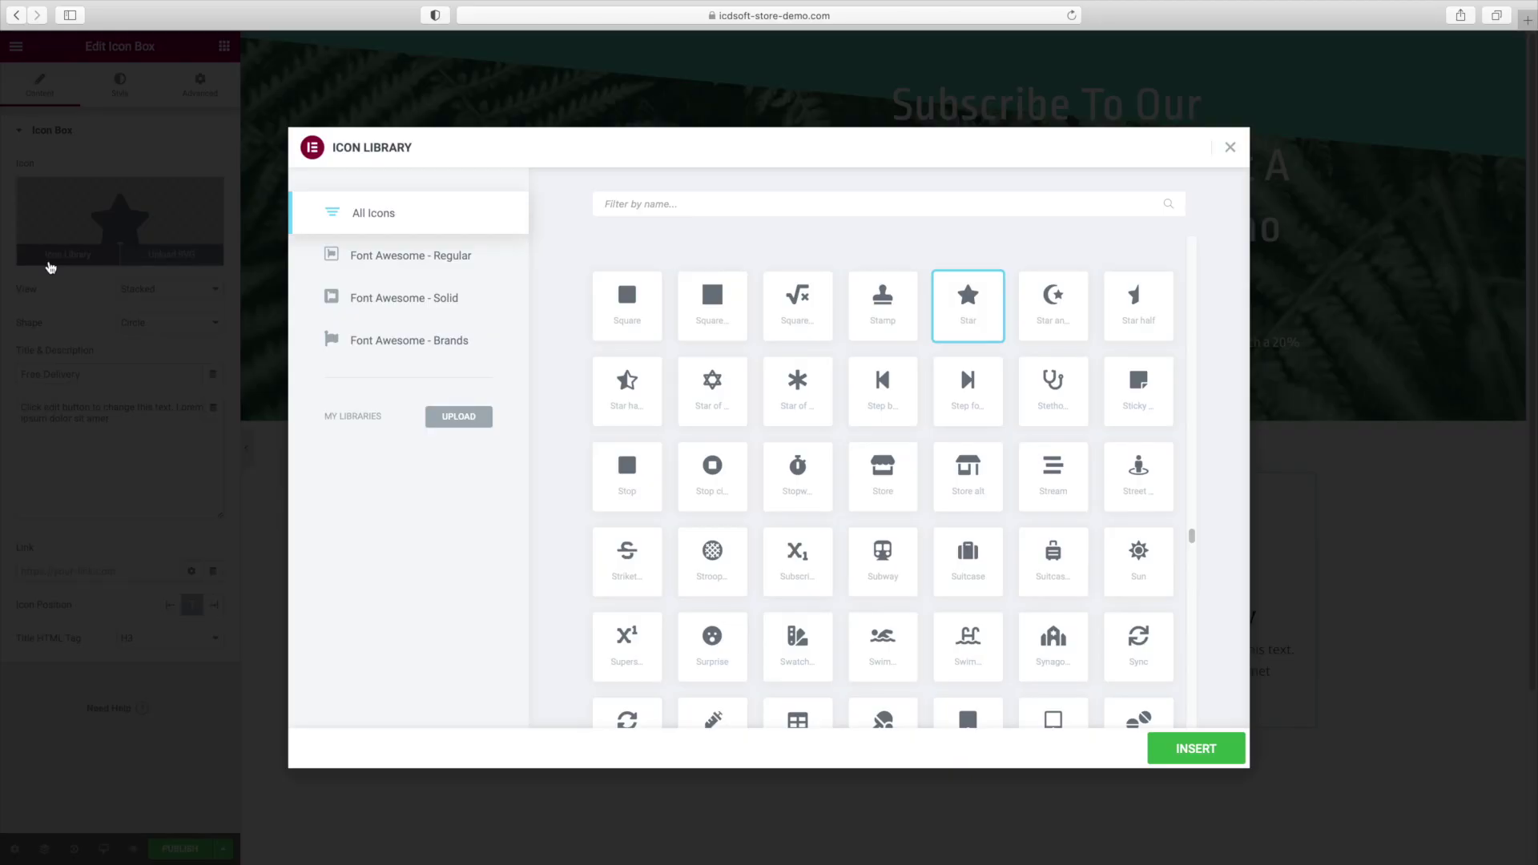
{"action": "left_click", "coordinate": [663, 205]}
{"action": "type", "text": "truck"}
{"action": "left_click", "coordinate": [623, 308]}
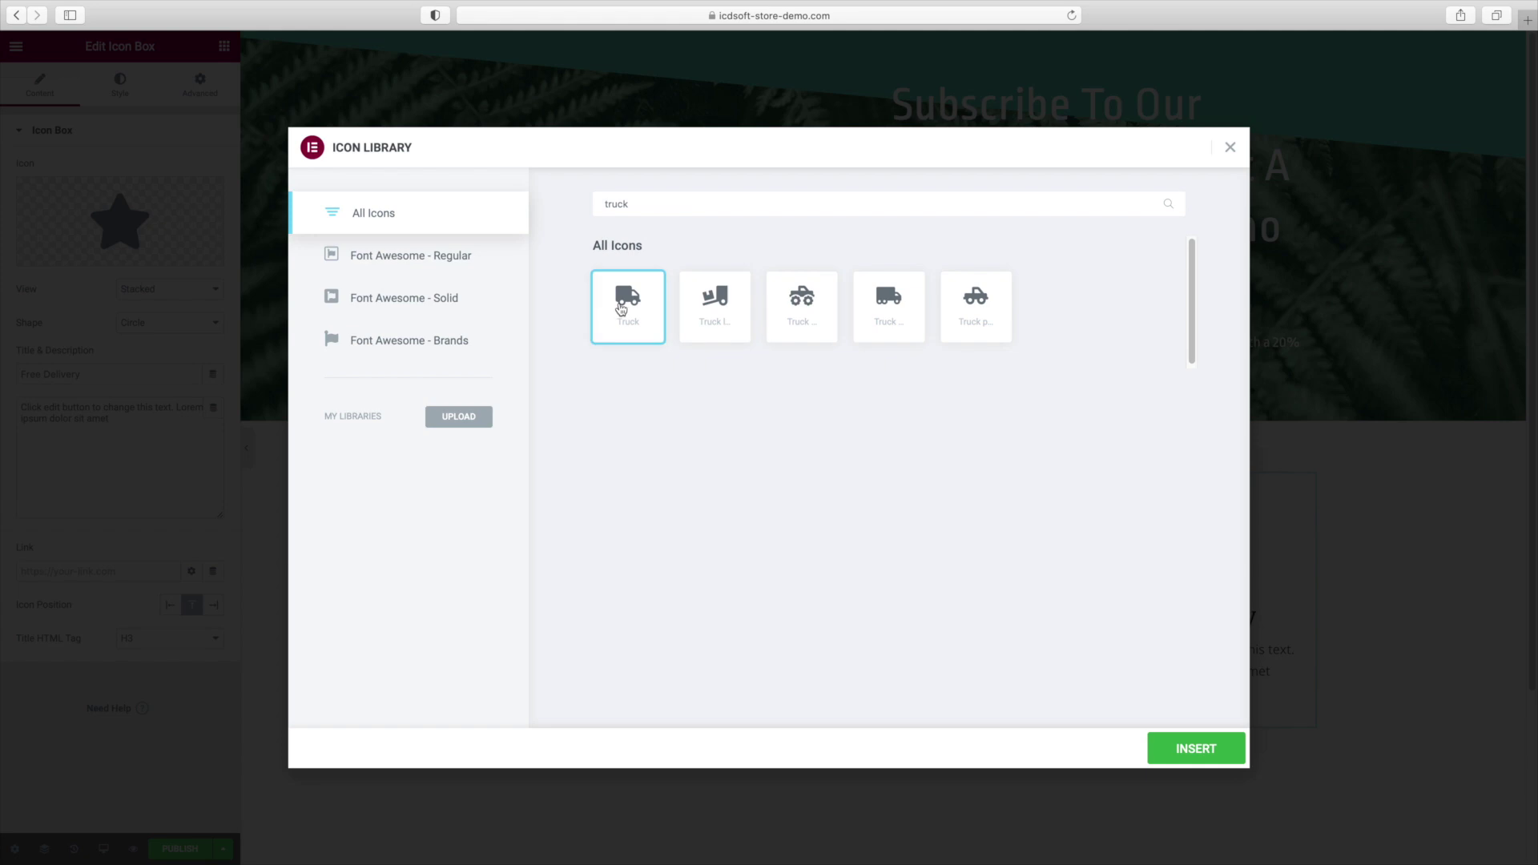
{"action": "left_click", "coordinate": [1196, 757]}
{"action": "triple_click", "coordinate": [127, 451]}
{"action": "type", "text": "Get your "}
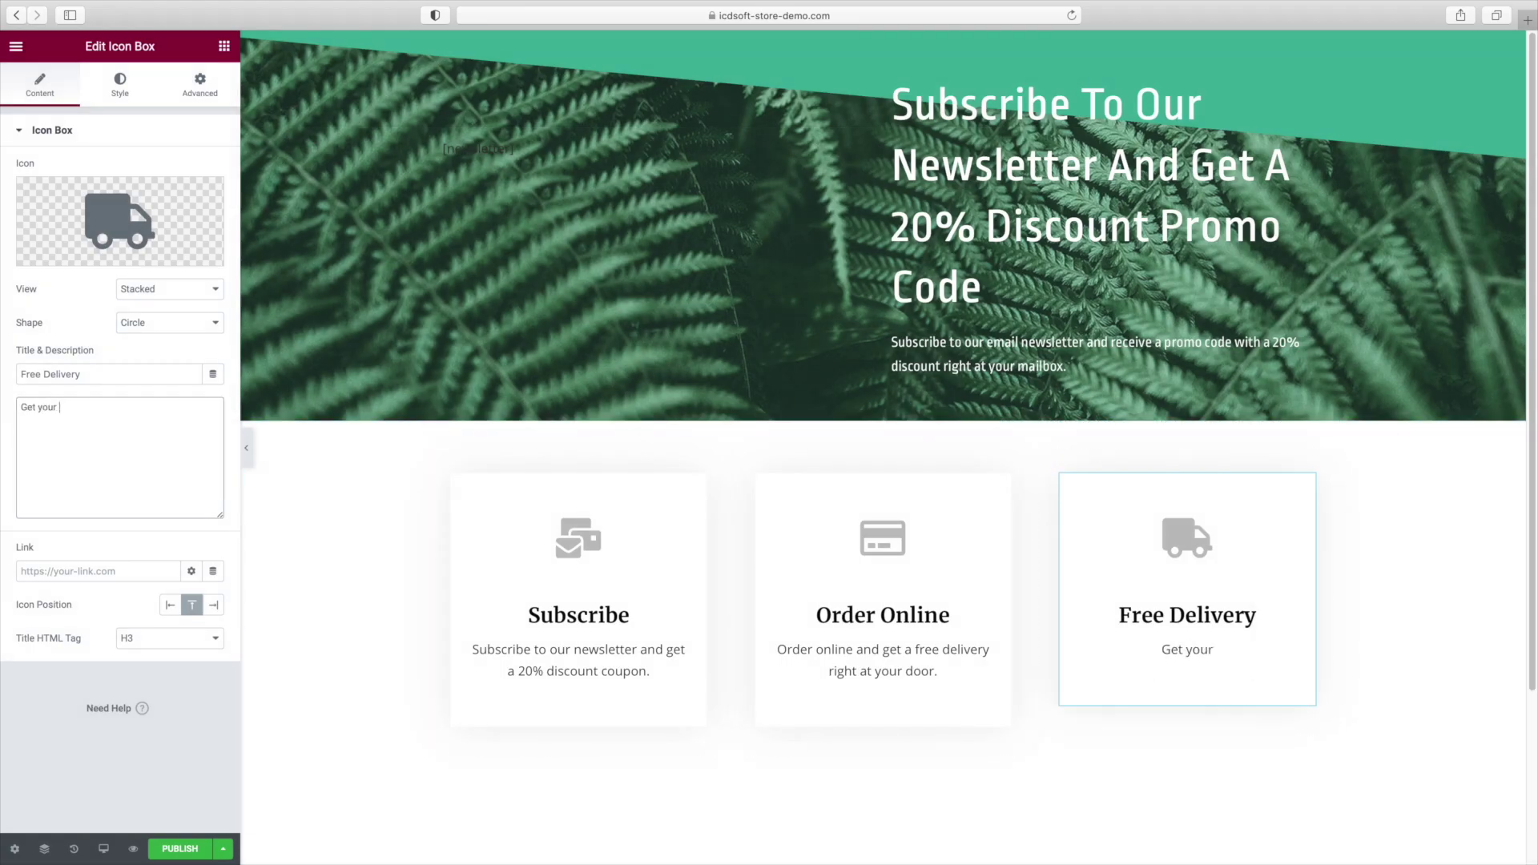
{"action": "type", "text": "products right at your door with our free delivery service."}
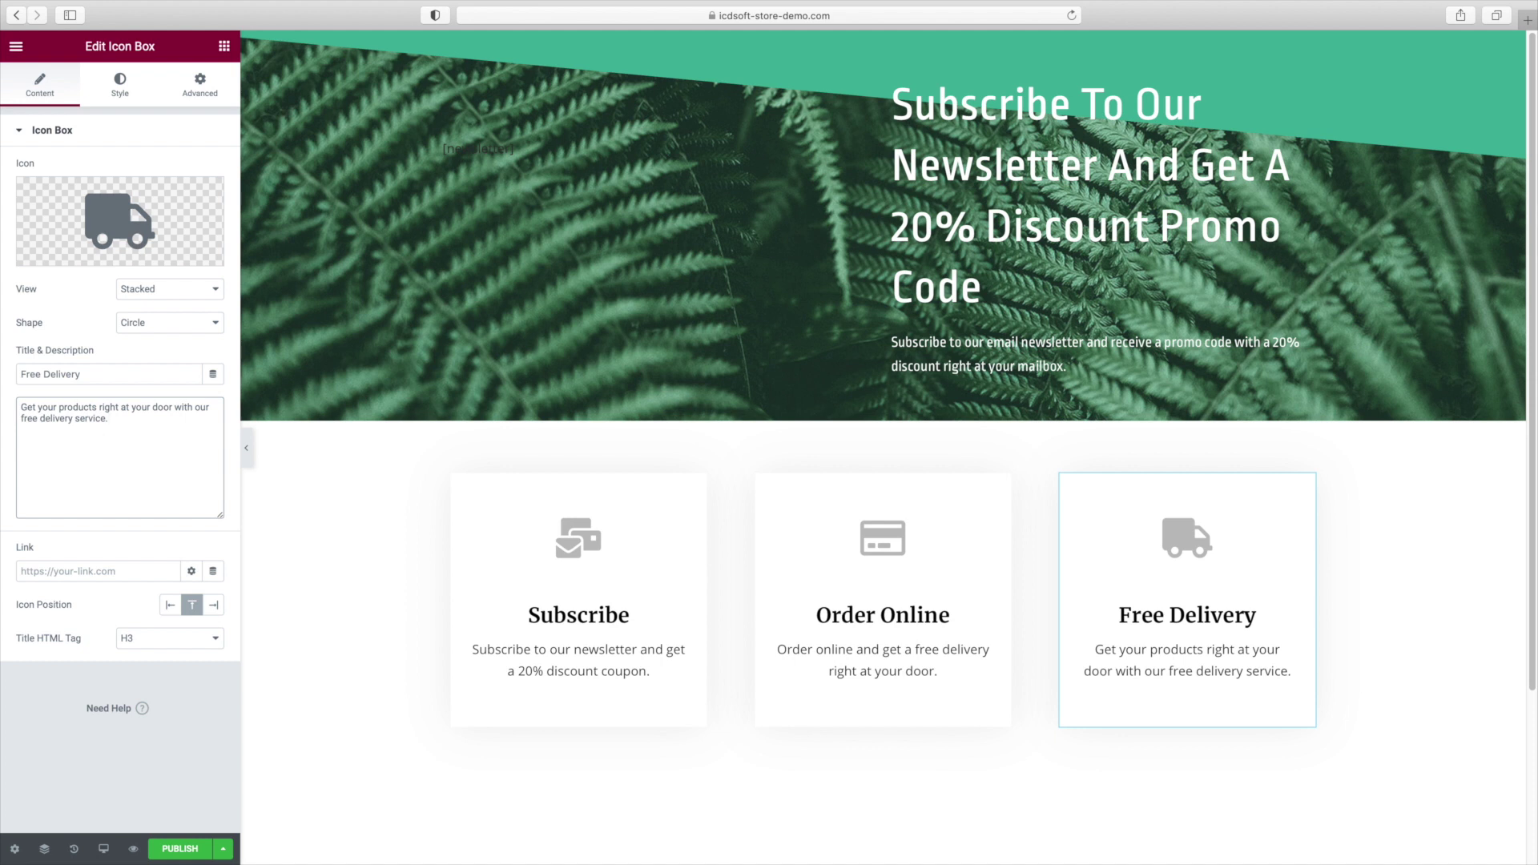
{"action": "left_click", "coordinate": [561, 531]}
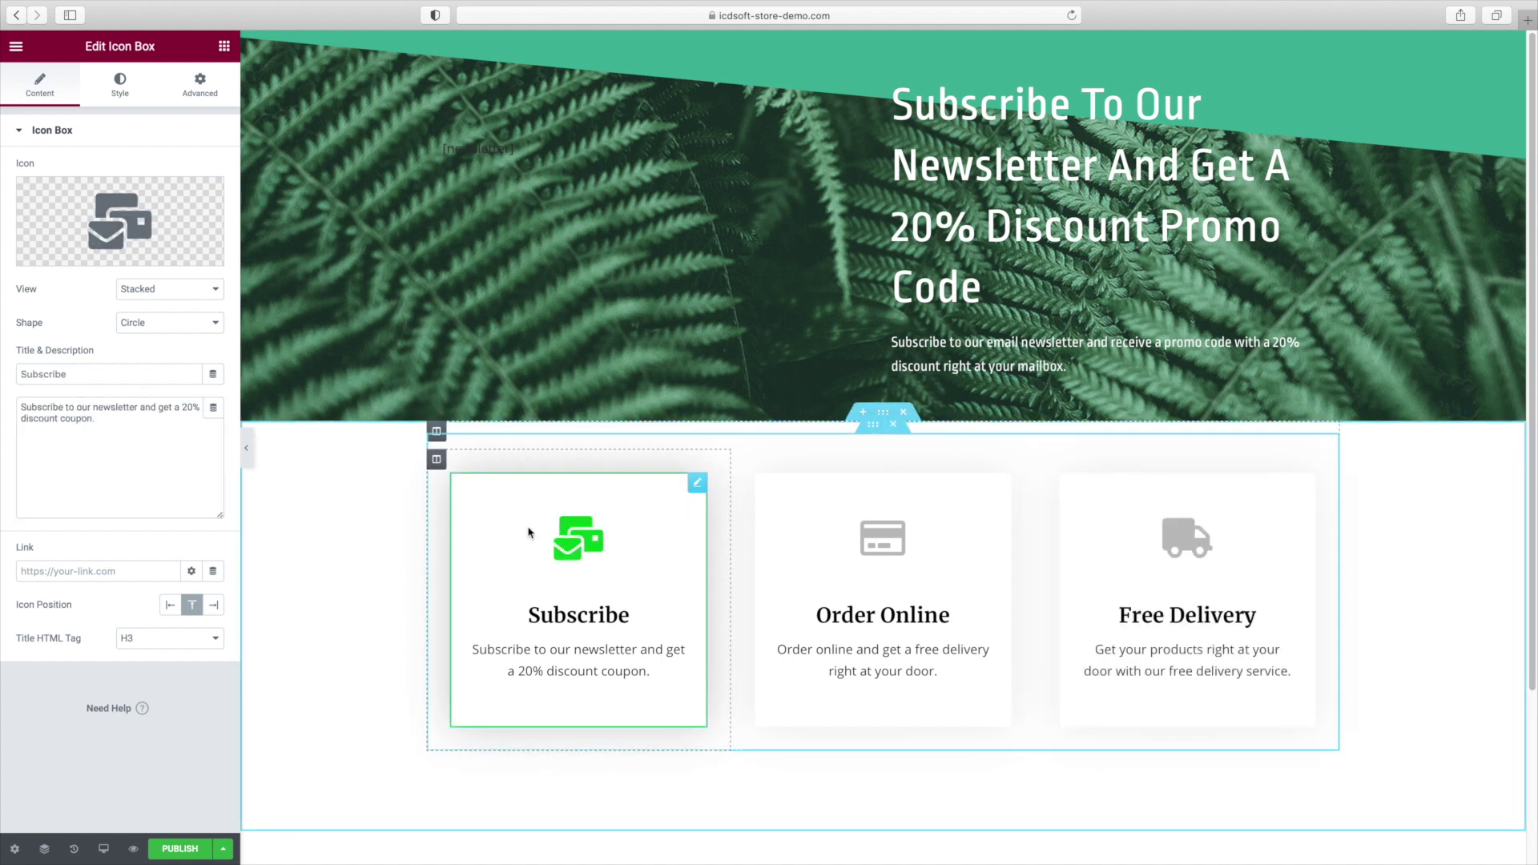
Colour the Subscribe card's icon teal 43B69E.
{"action": "left_click", "coordinate": [118, 93]}
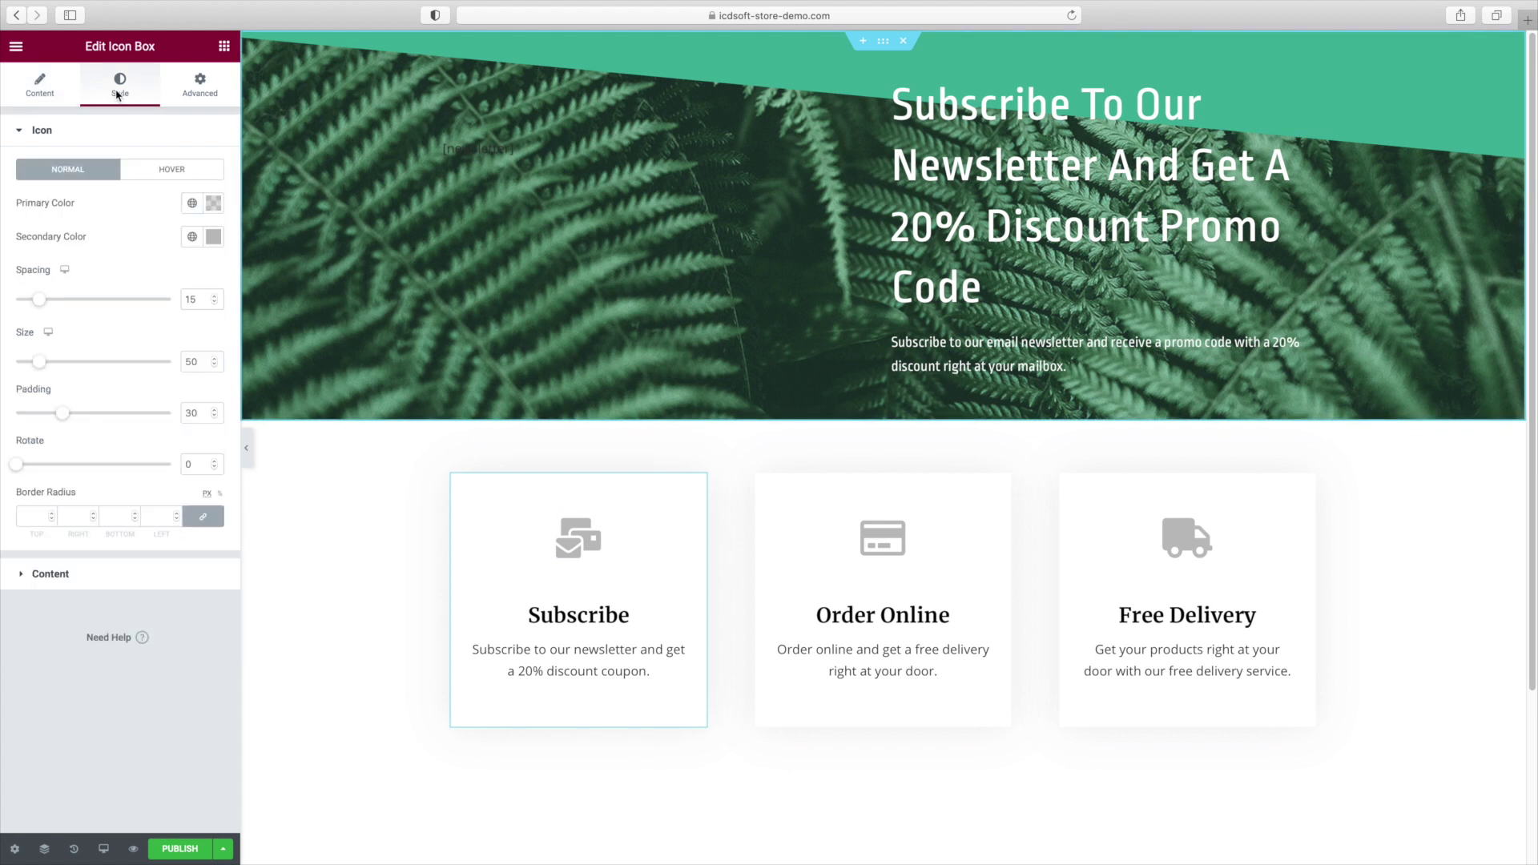
{"action": "left_click", "coordinate": [213, 237]}
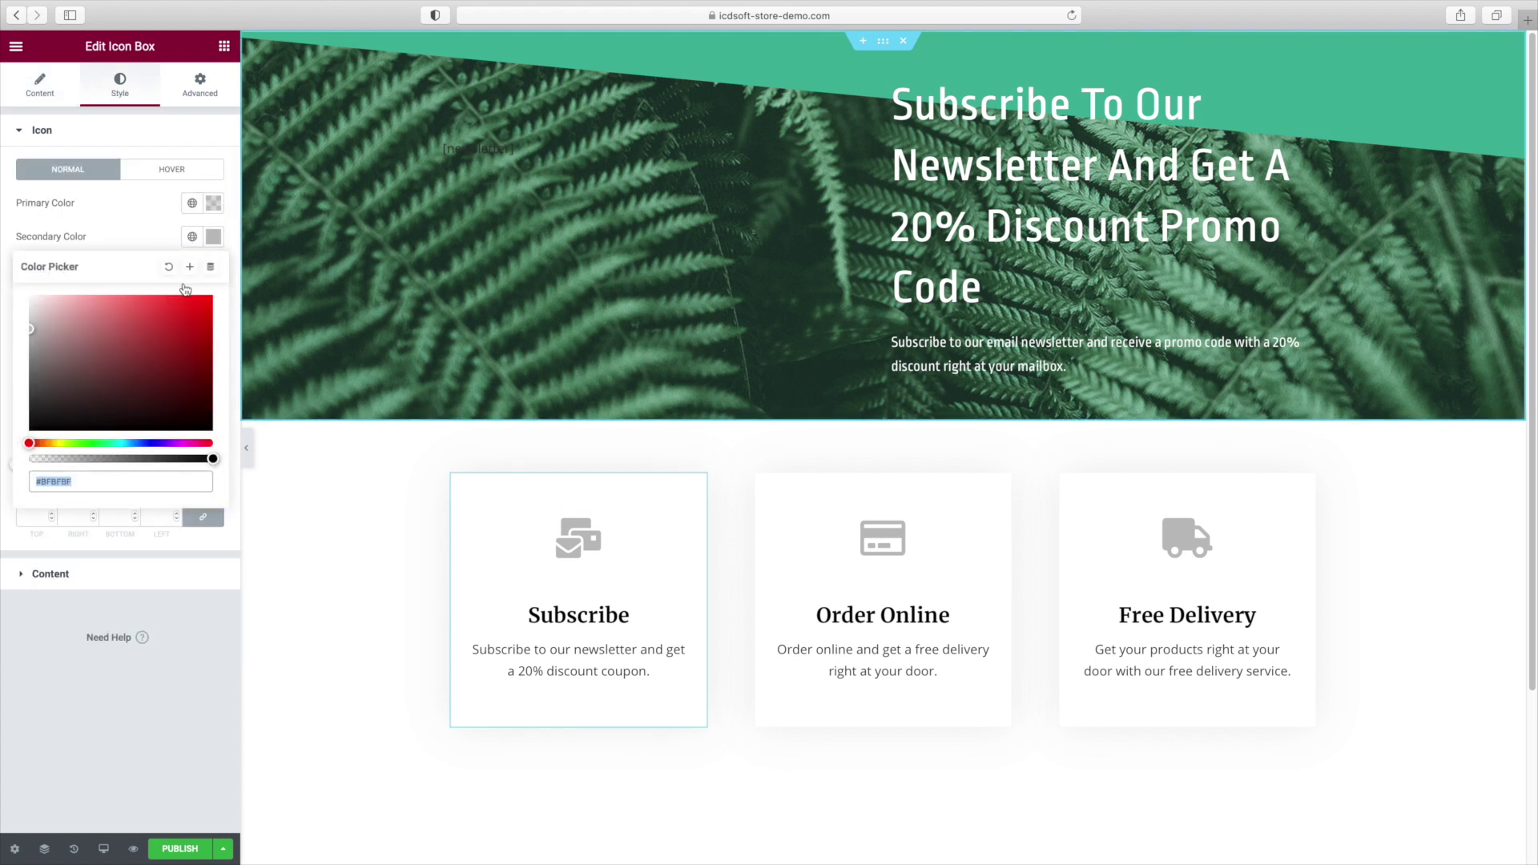
{"action": "double_click", "coordinate": [64, 486]}
{"action": "key", "text": "BackSpace"}
{"action": "type", "text": "43B69E"}
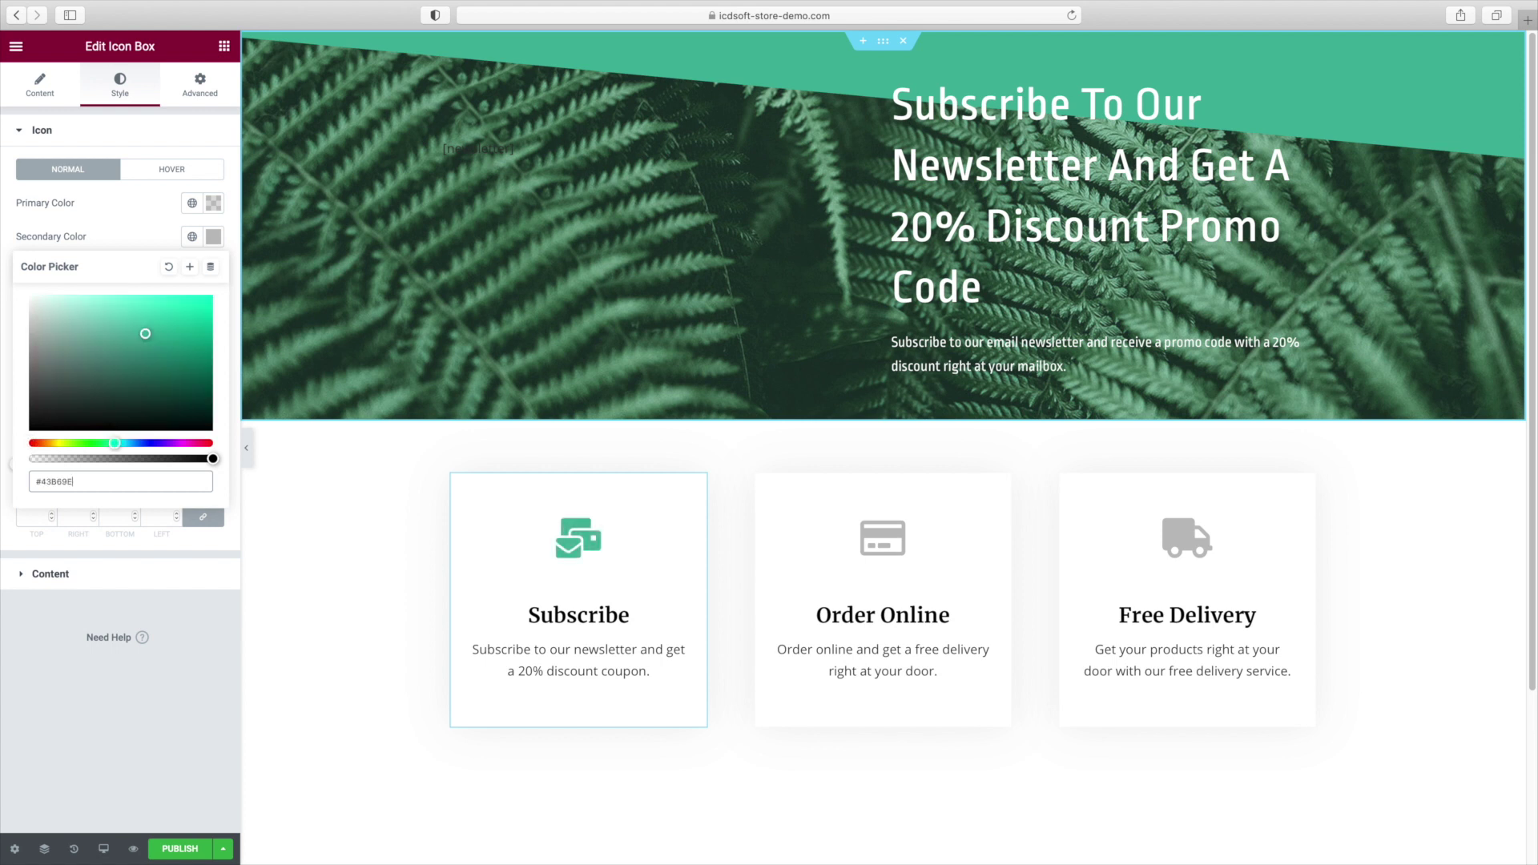
{"action": "left_click", "coordinate": [131, 236]}
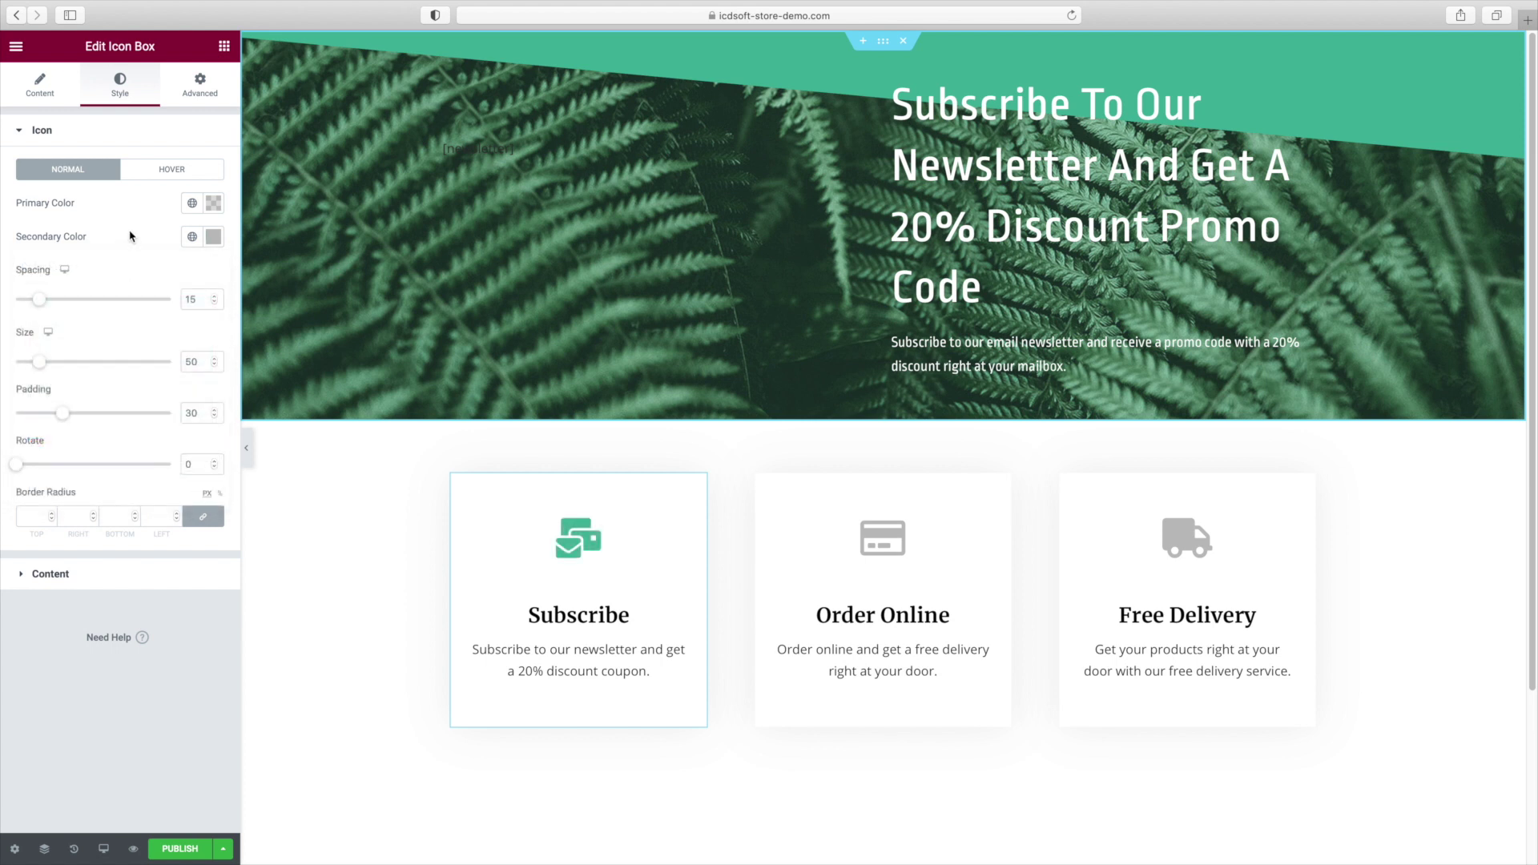
{"action": "left_click", "coordinate": [102, 134]}
Set the Subscribe and Order Online titles to the same teal 43B69E.
{"action": "left_click", "coordinate": [82, 183]}
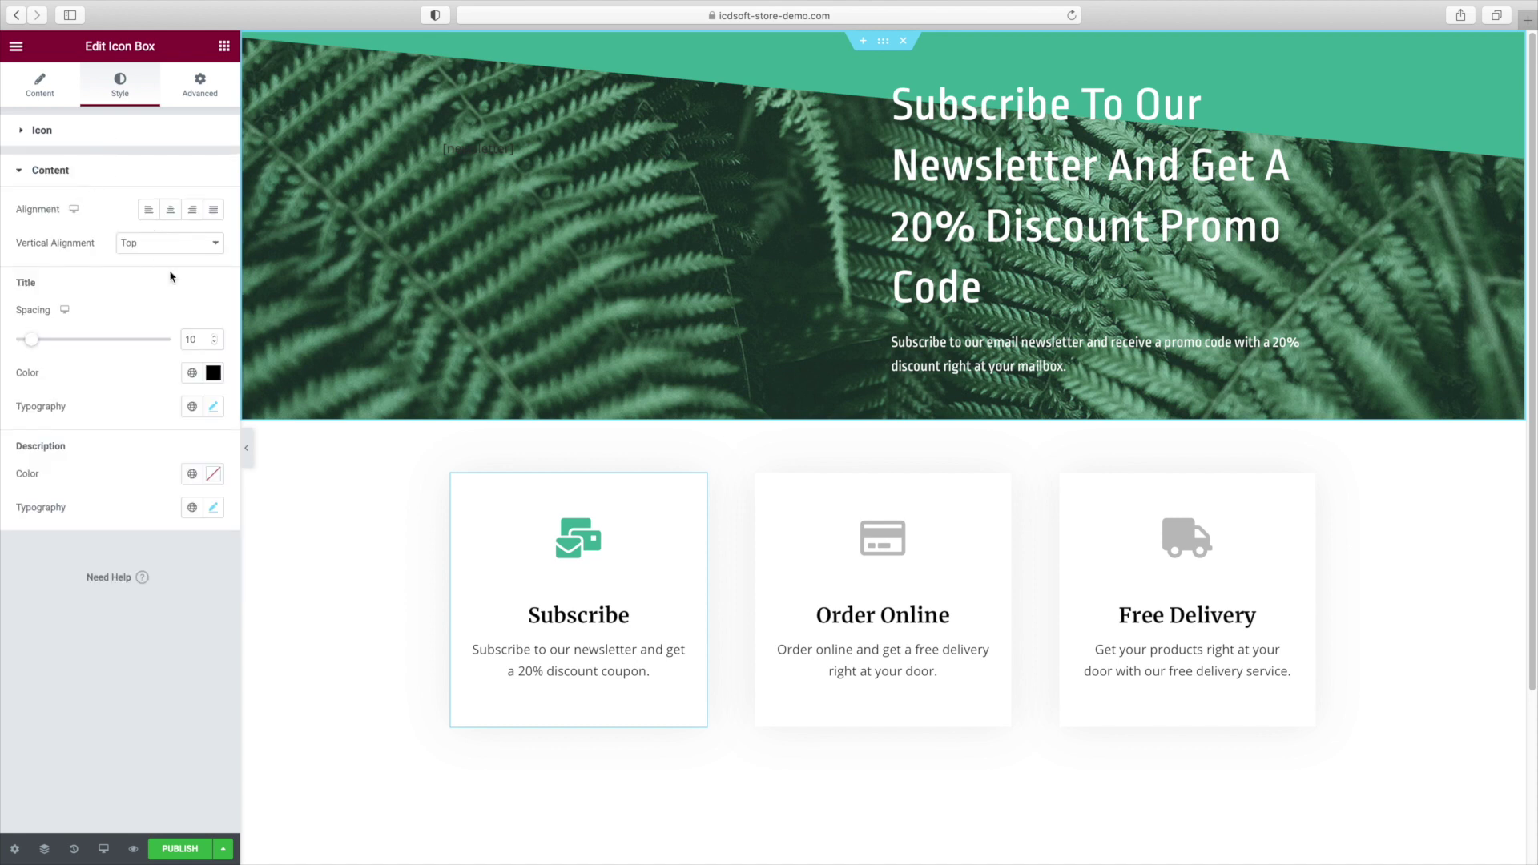
{"action": "left_click", "coordinate": [214, 371]}
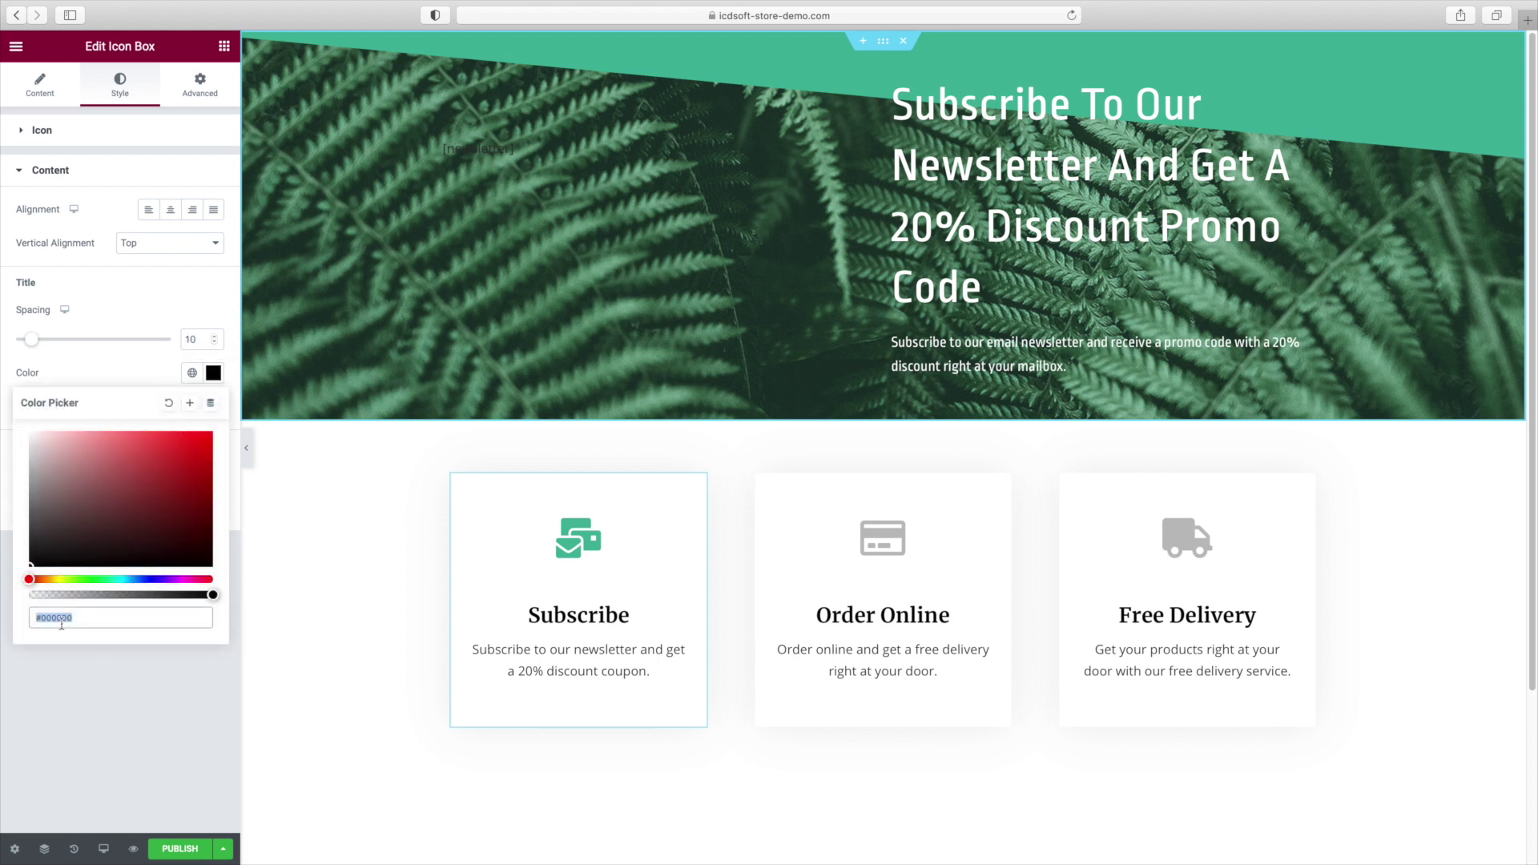
{"action": "key", "text": "BackSpace"}
{"action": "type", "text": "43B69E"}
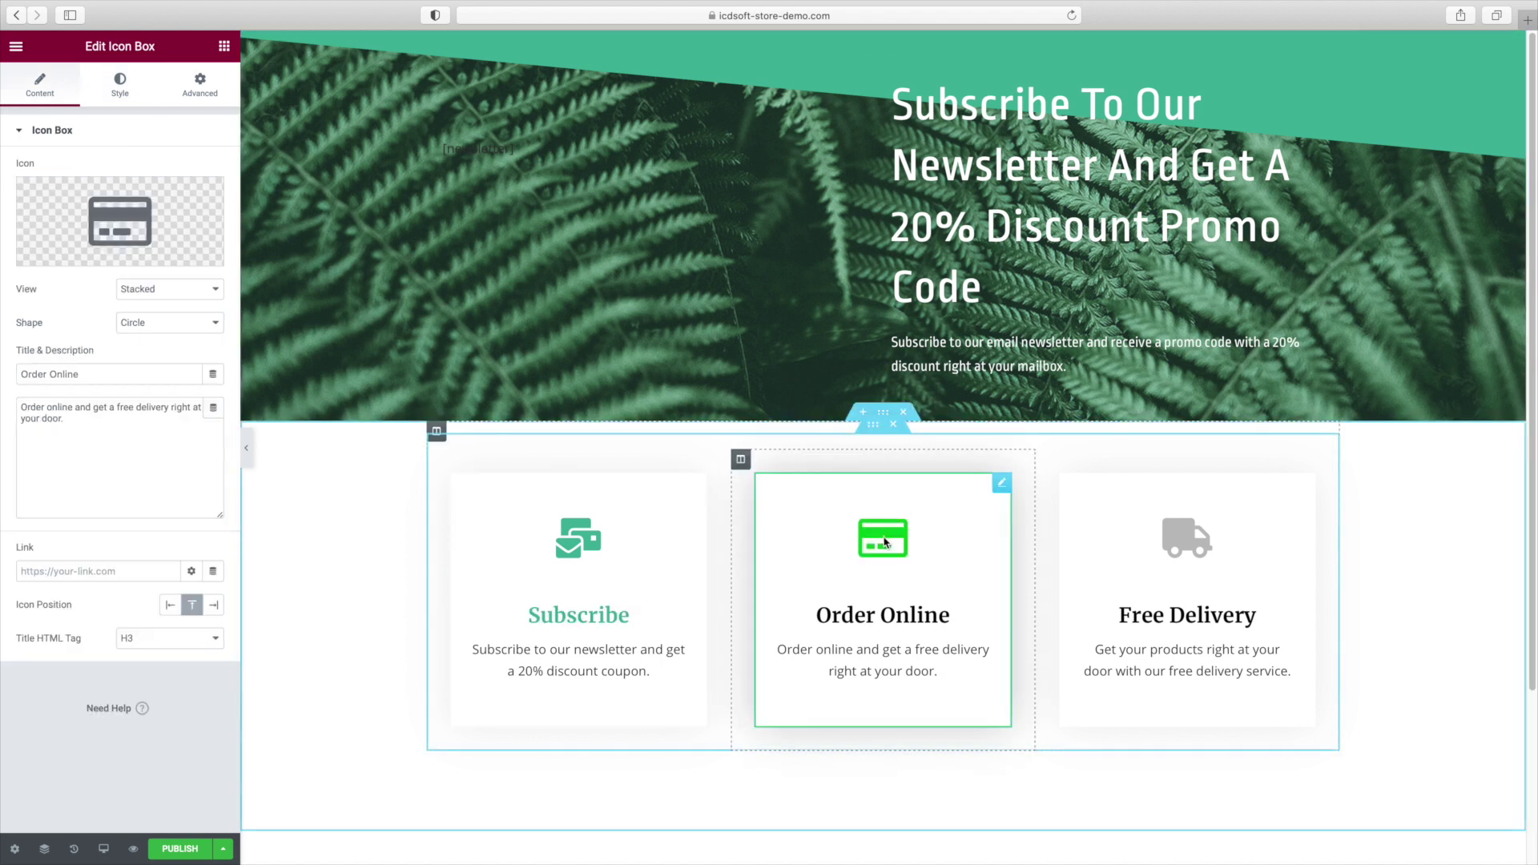
{"action": "left_click", "coordinate": [120, 84]}
{"action": "left_click", "coordinate": [213, 296]}
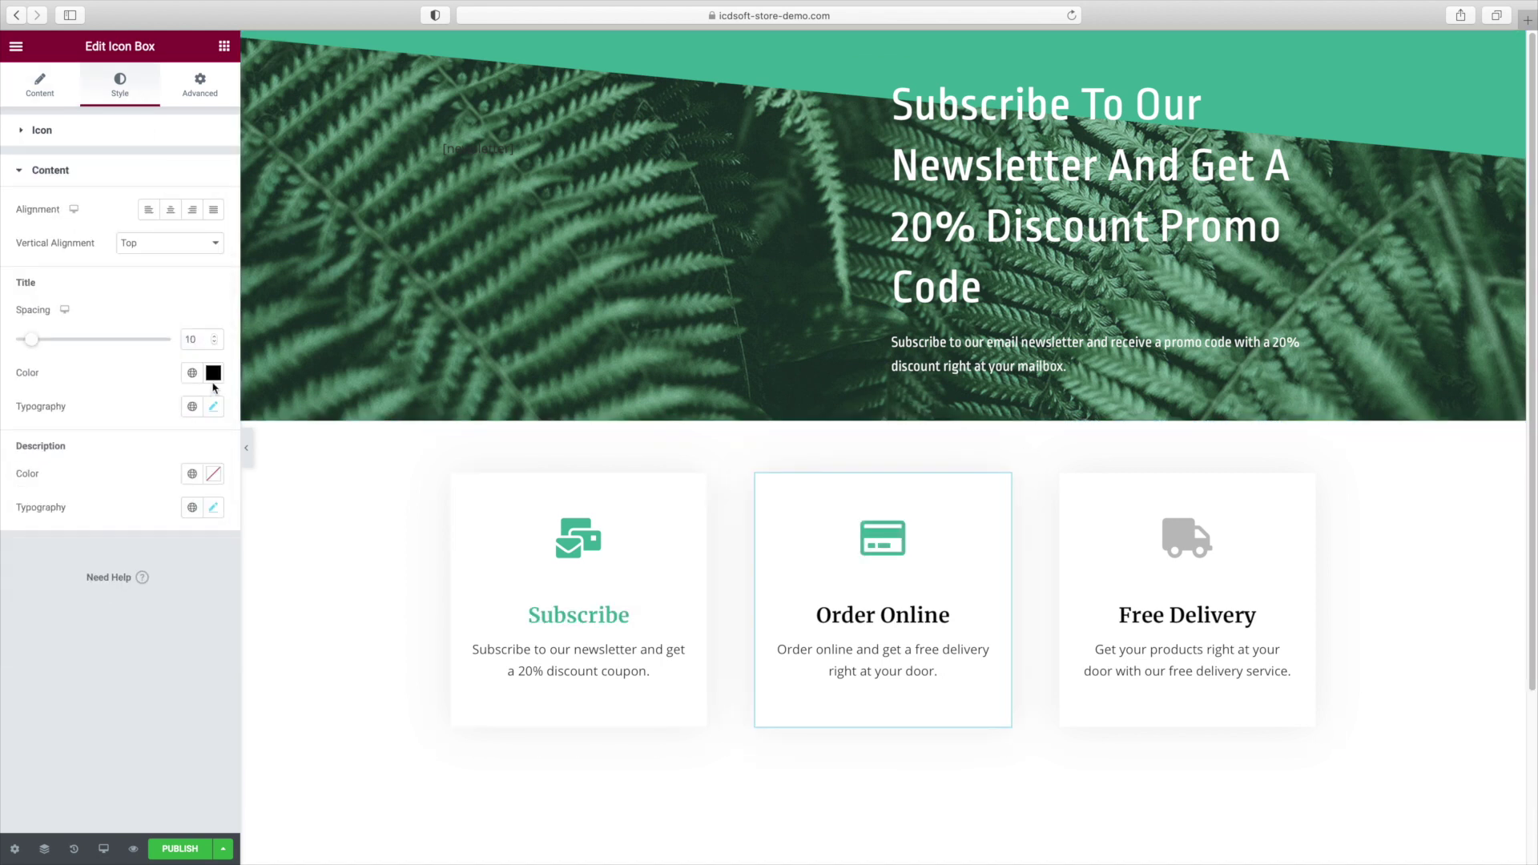
{"action": "left_click", "coordinate": [154, 309]}
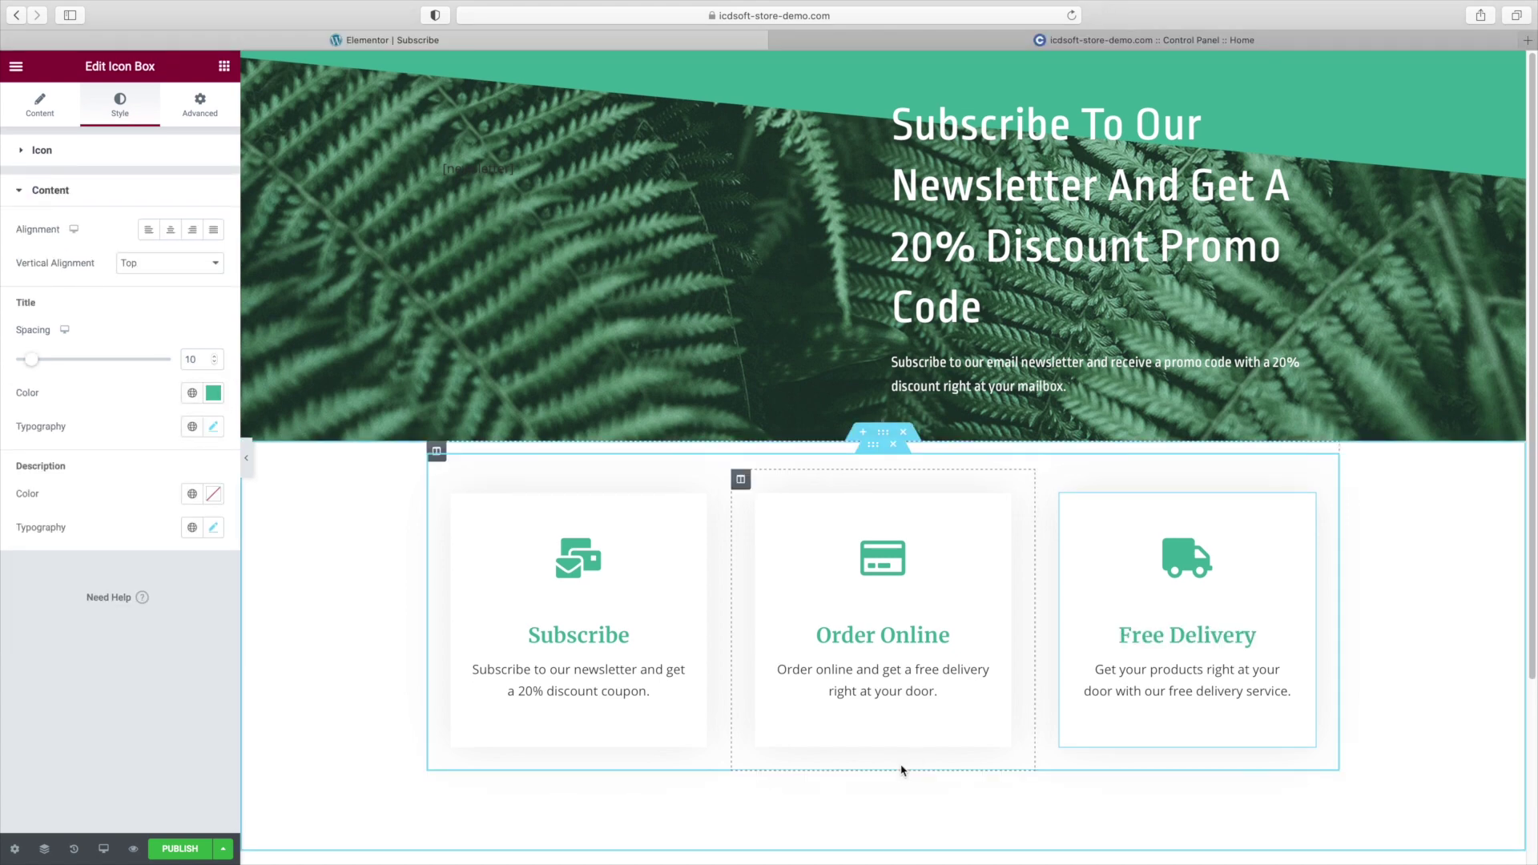
Open the live Subscribe page and check the barely readable Email label on the fern background.
{"action": "scroll", "coordinate": [264, 670], "scroll_direction": "down", "scroll_amount": 3}
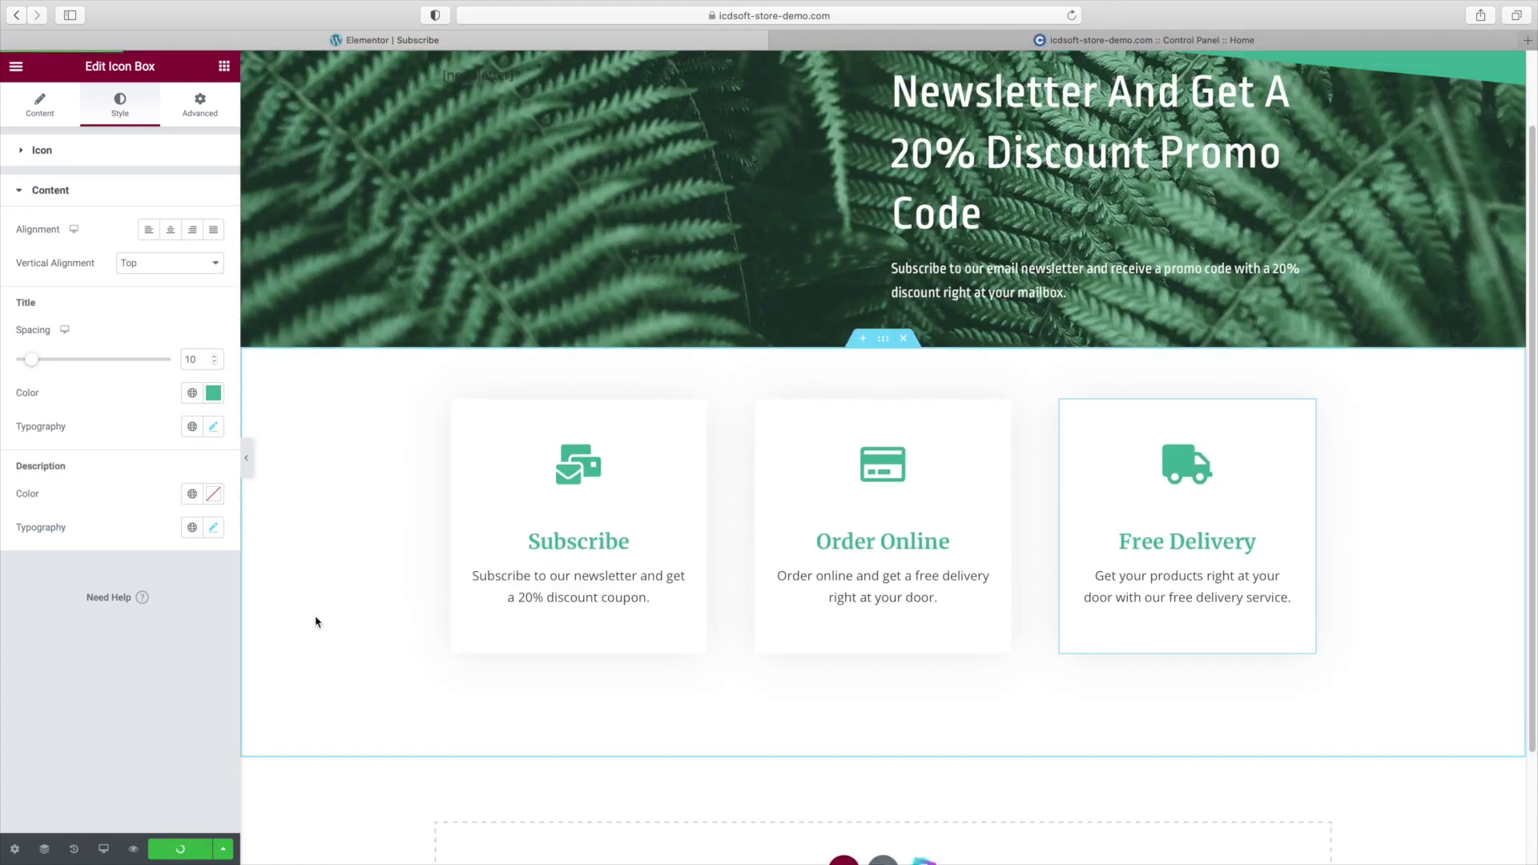
{"action": "scroll", "coordinate": [316, 623], "scroll_direction": "up", "scroll_amount": 3}
{"action": "left_click", "coordinate": [195, 815]}
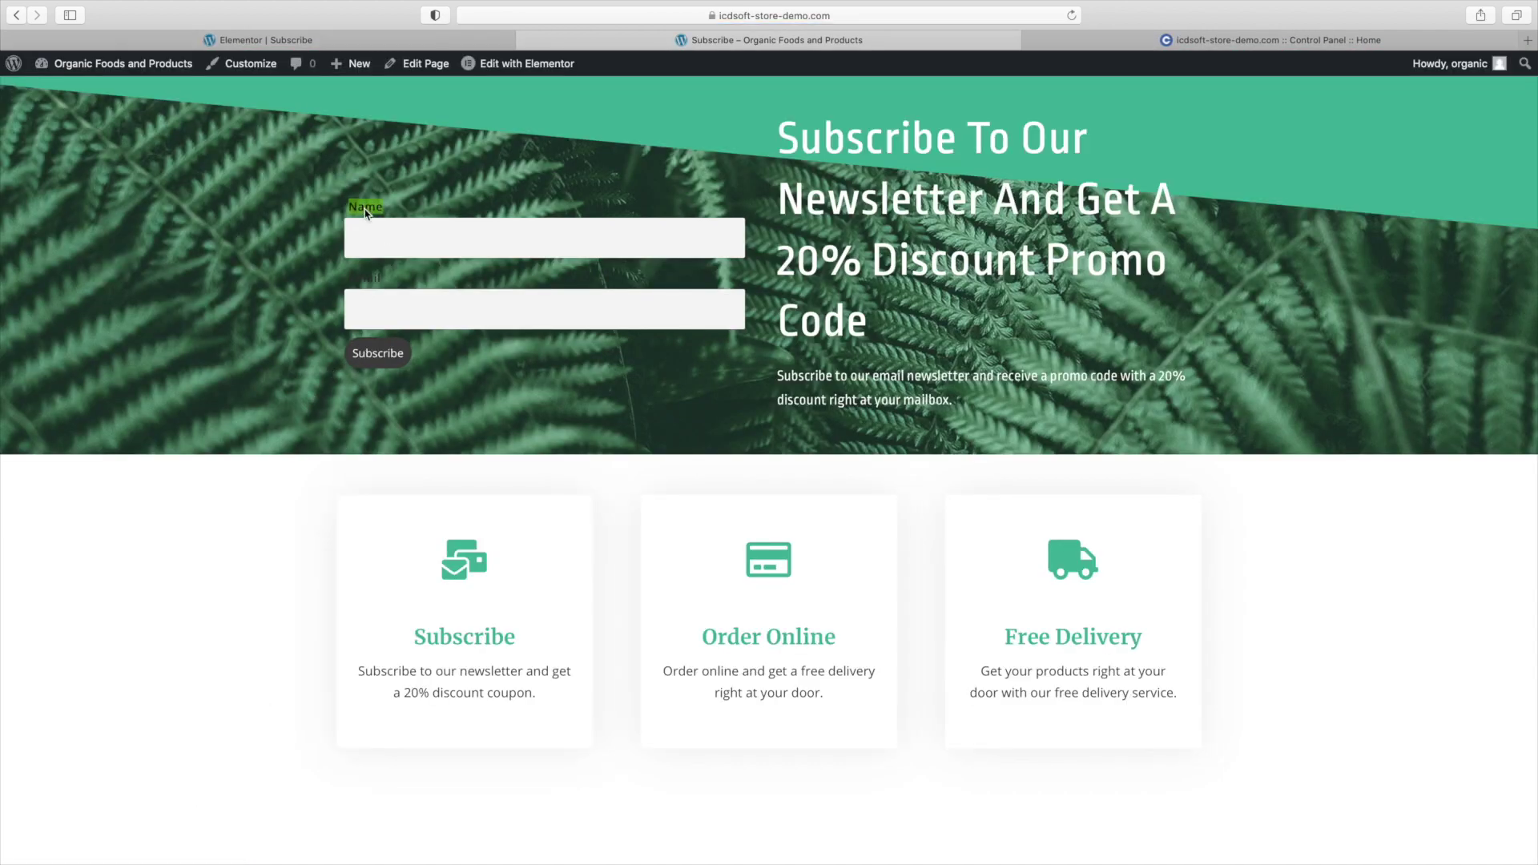
{"action": "double_click", "coordinate": [369, 282]}
{"action": "left_click", "coordinate": [468, 374]}
Open www/wp-content/plugins/newsletter/style.css for editing in the control panel's File Manager.
{"action": "left_click", "coordinate": [1121, 39]}
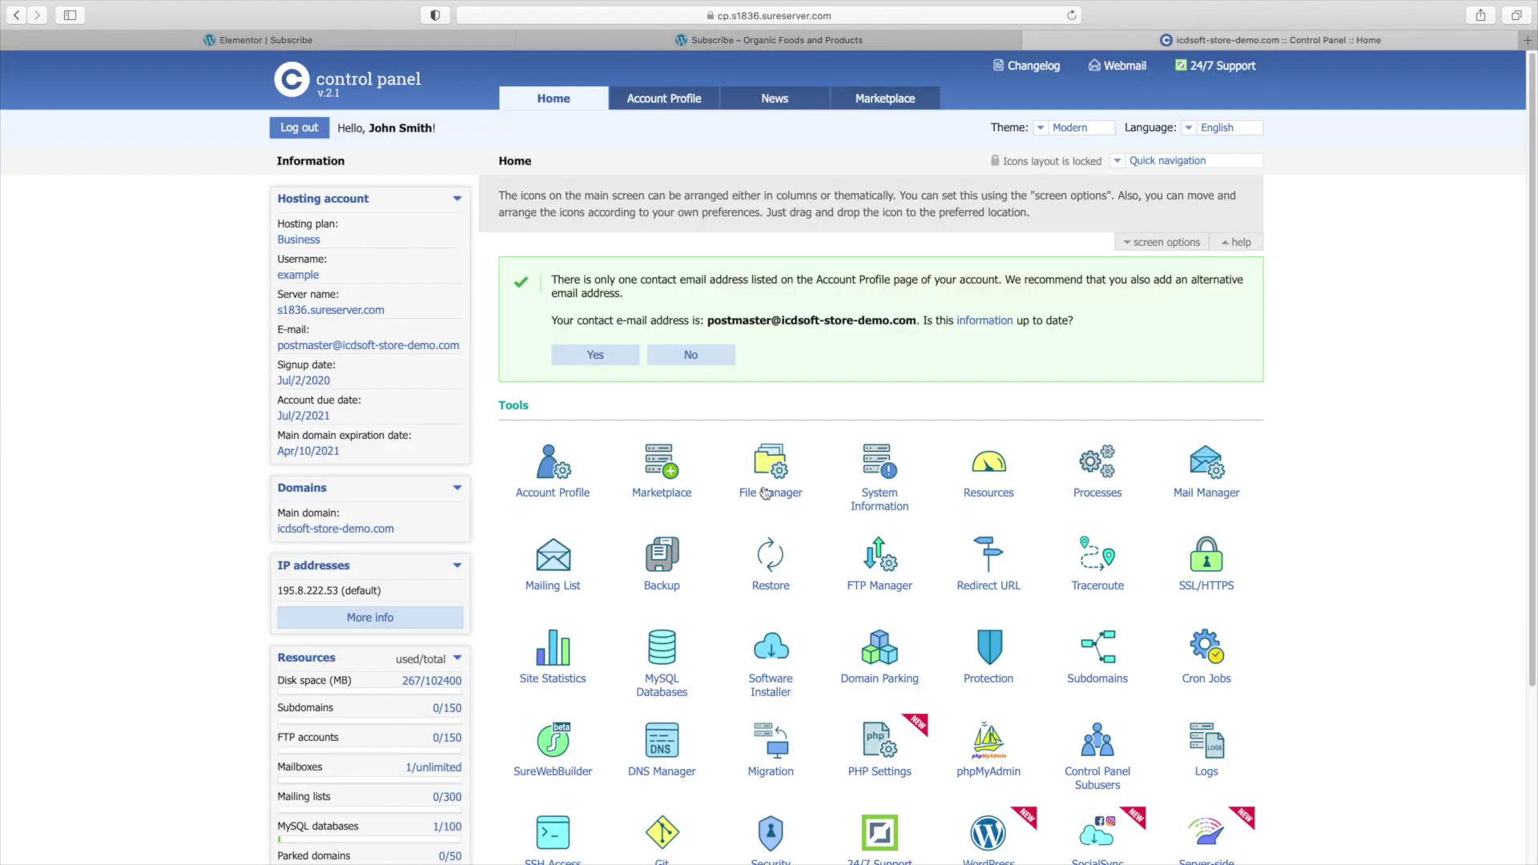
{"action": "left_click", "coordinate": [766, 492]}
{"action": "left_click", "coordinate": [551, 406]}
{"action": "left_click", "coordinate": [565, 457]}
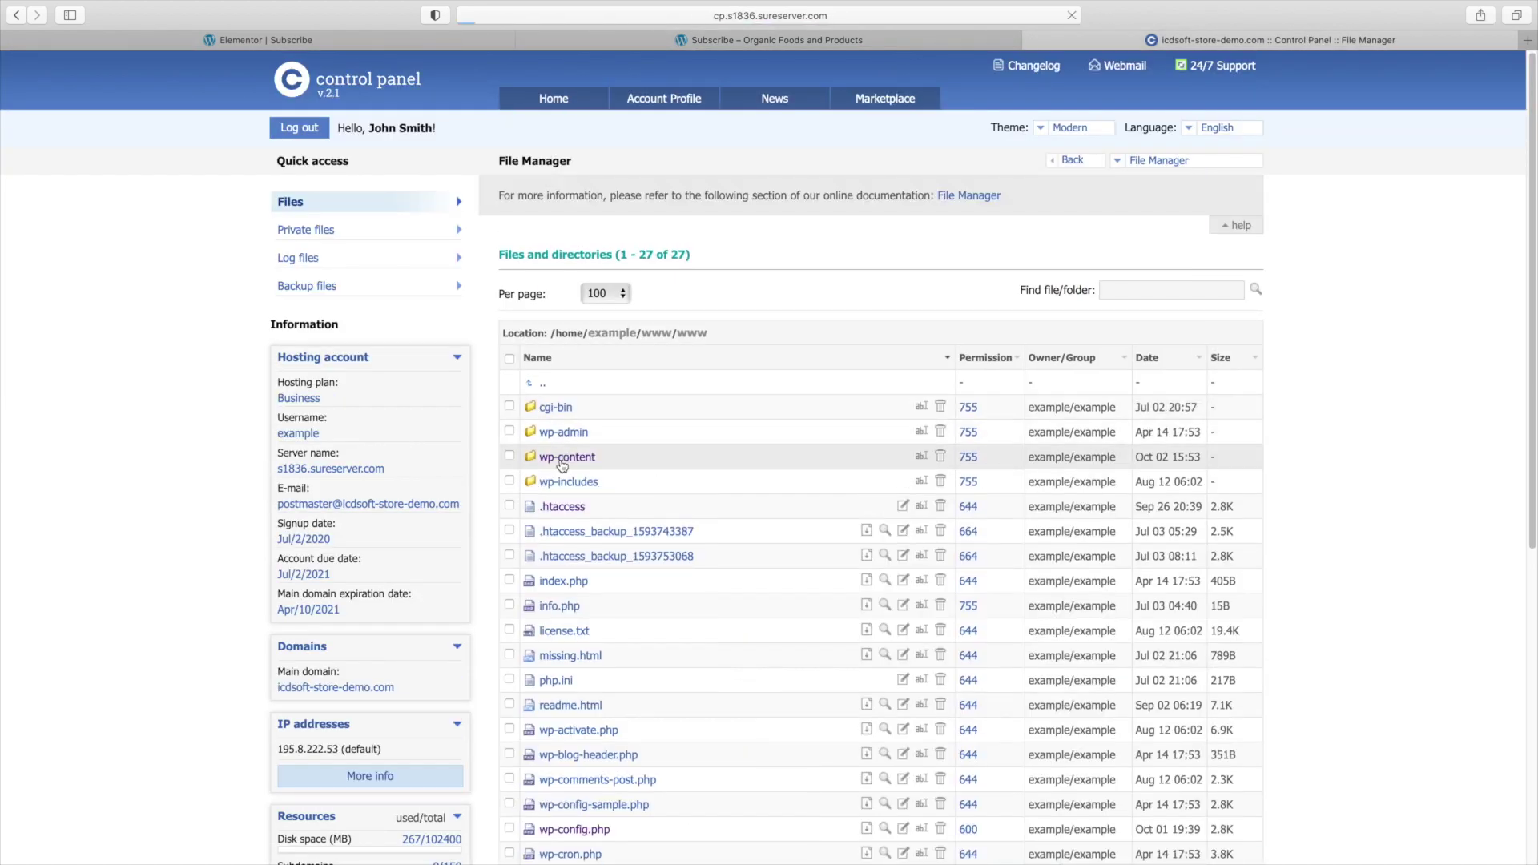
{"action": "left_click", "coordinate": [554, 483]}
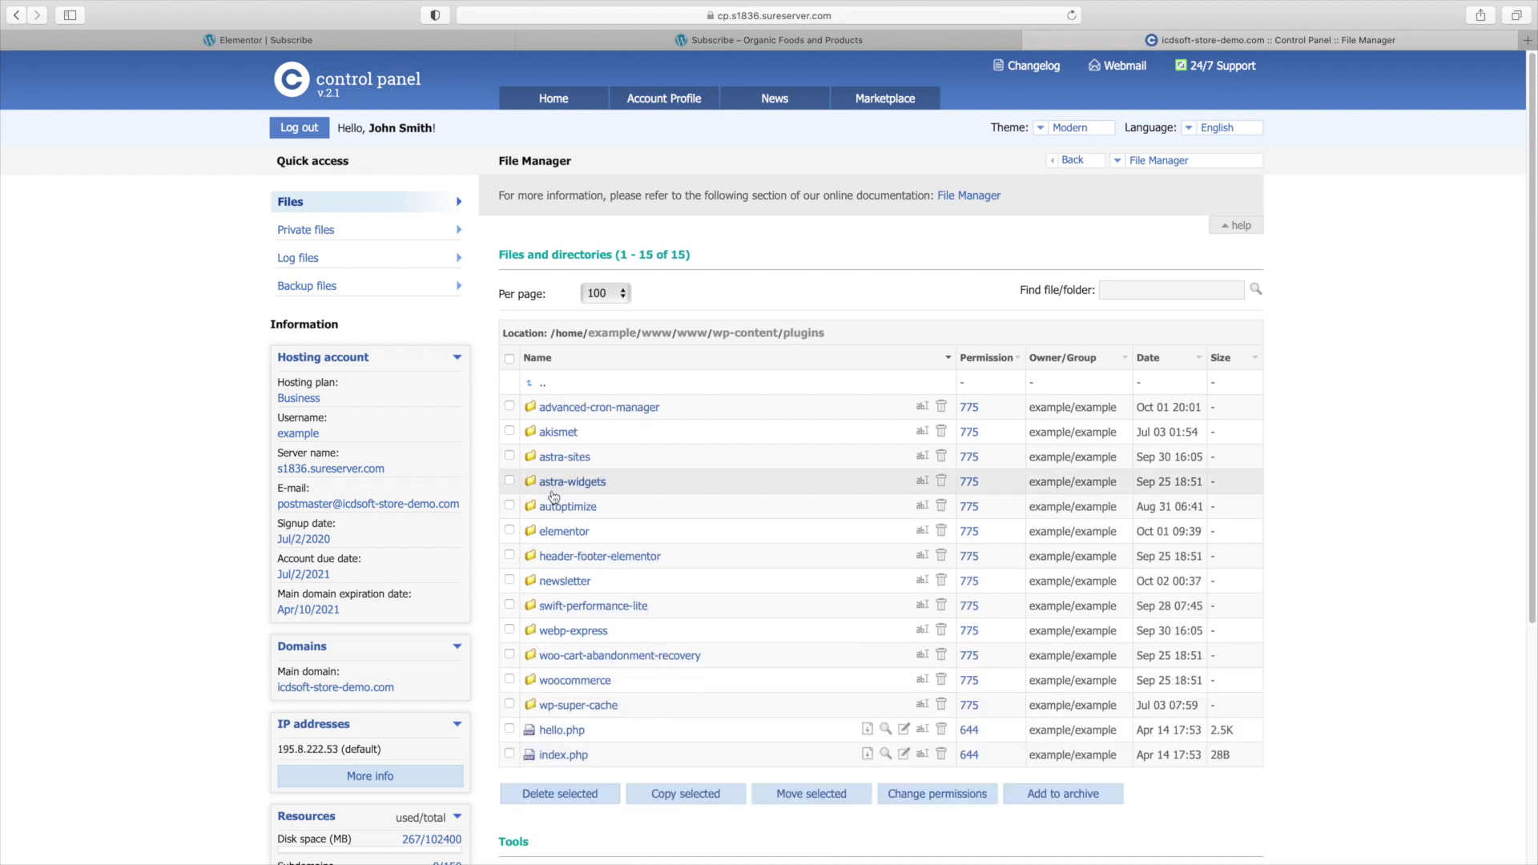
{"action": "left_click", "coordinate": [579, 581]}
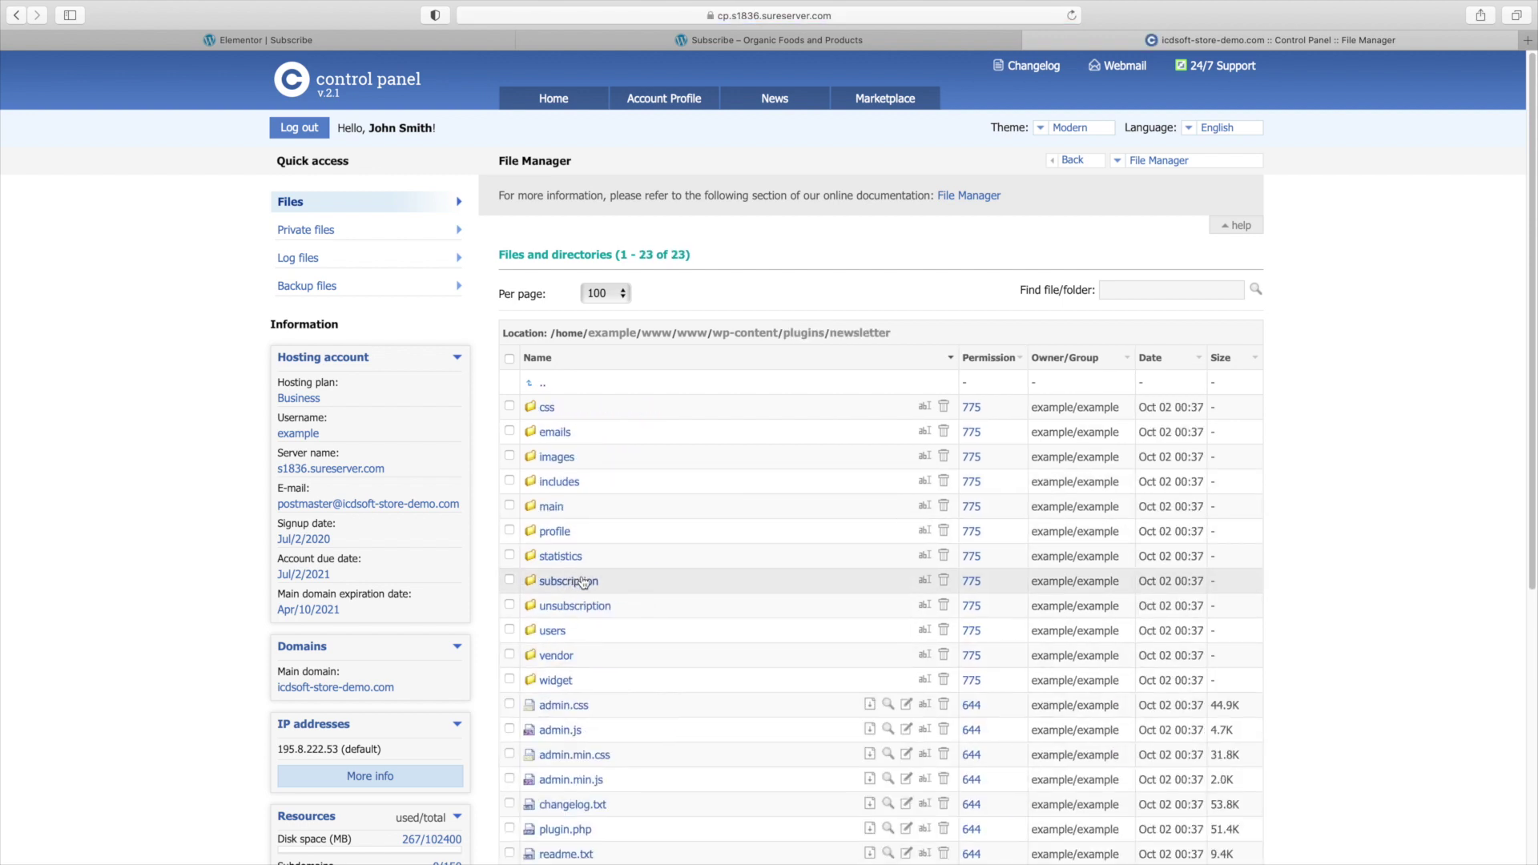
{"action": "scroll", "coordinate": [583, 582], "scroll_direction": "down", "scroll_amount": 5}
{"action": "left_click", "coordinate": [553, 718]}
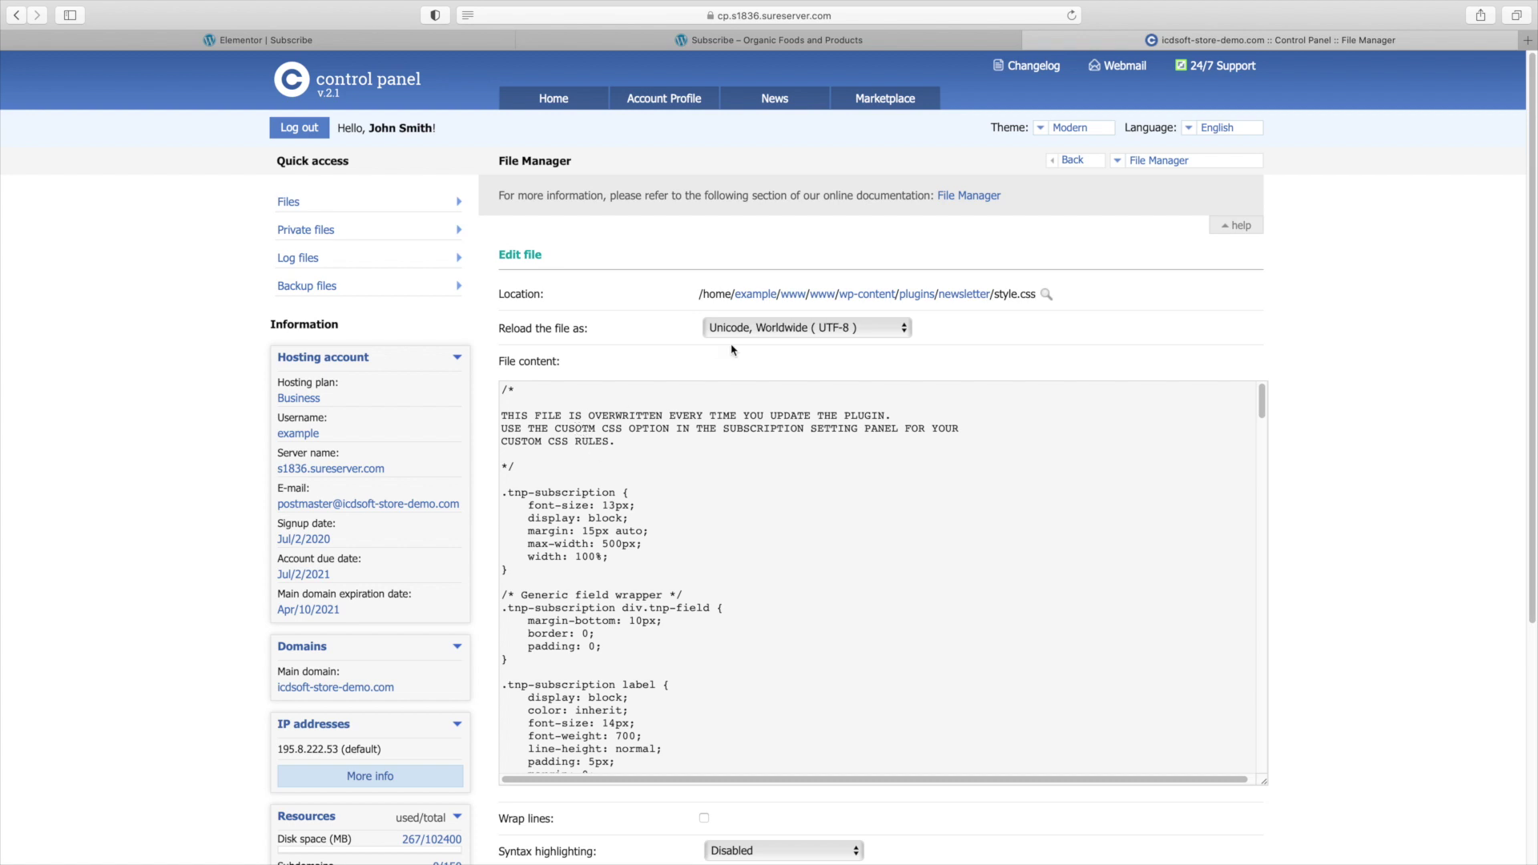
Select the three-line comment warning that plugin updates overwrite style.css.
{"action": "triple_click", "coordinate": [568, 428]}
{"action": "left_click", "coordinate": [529, 419]}
{"action": "double_click", "coordinate": [530, 419]}
{"action": "left_click_drag", "start_coordinate": [529, 419], "coordinate": [638, 439]}
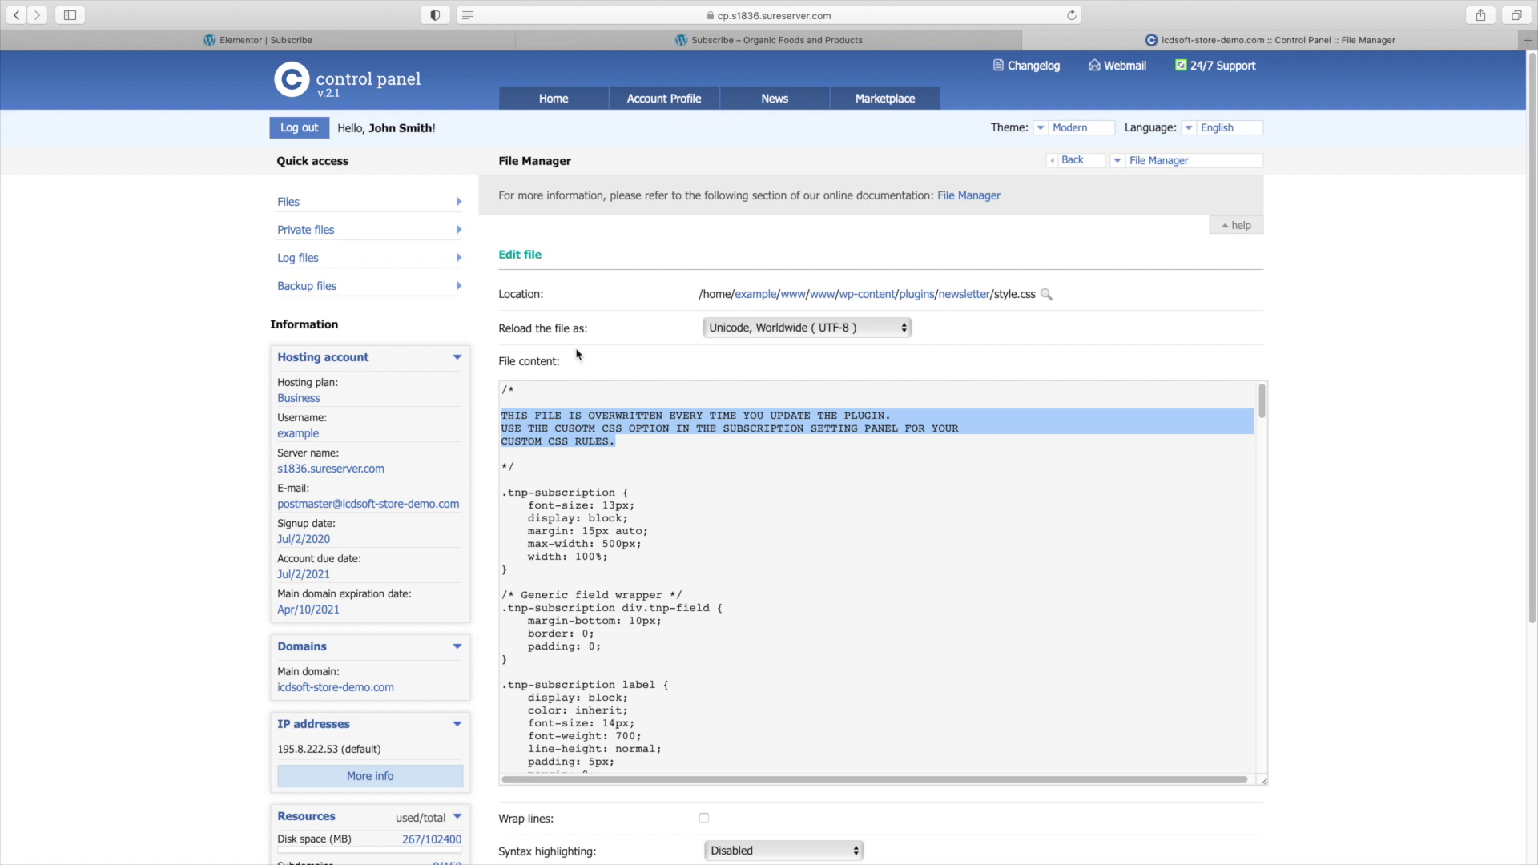
{"action": "left_click", "coordinate": [309, 50]}
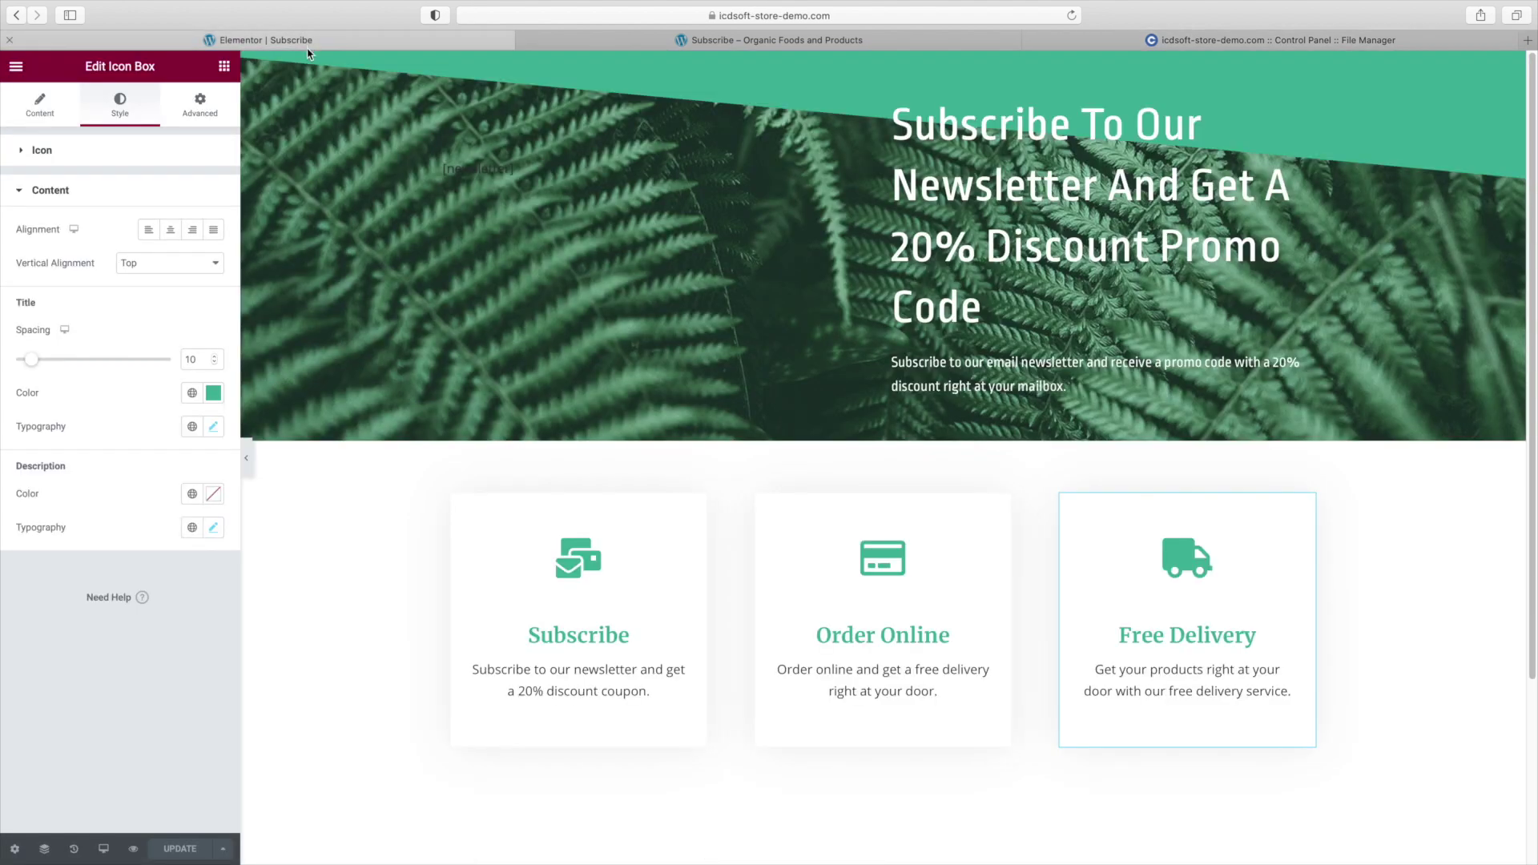
Exit the Elementor editor to the dashboard and open Newsletter's Advanced Settings with its empty Custom styles box.
{"action": "left_click", "coordinate": [14, 70]}
{"action": "left_click", "coordinate": [116, 346]}
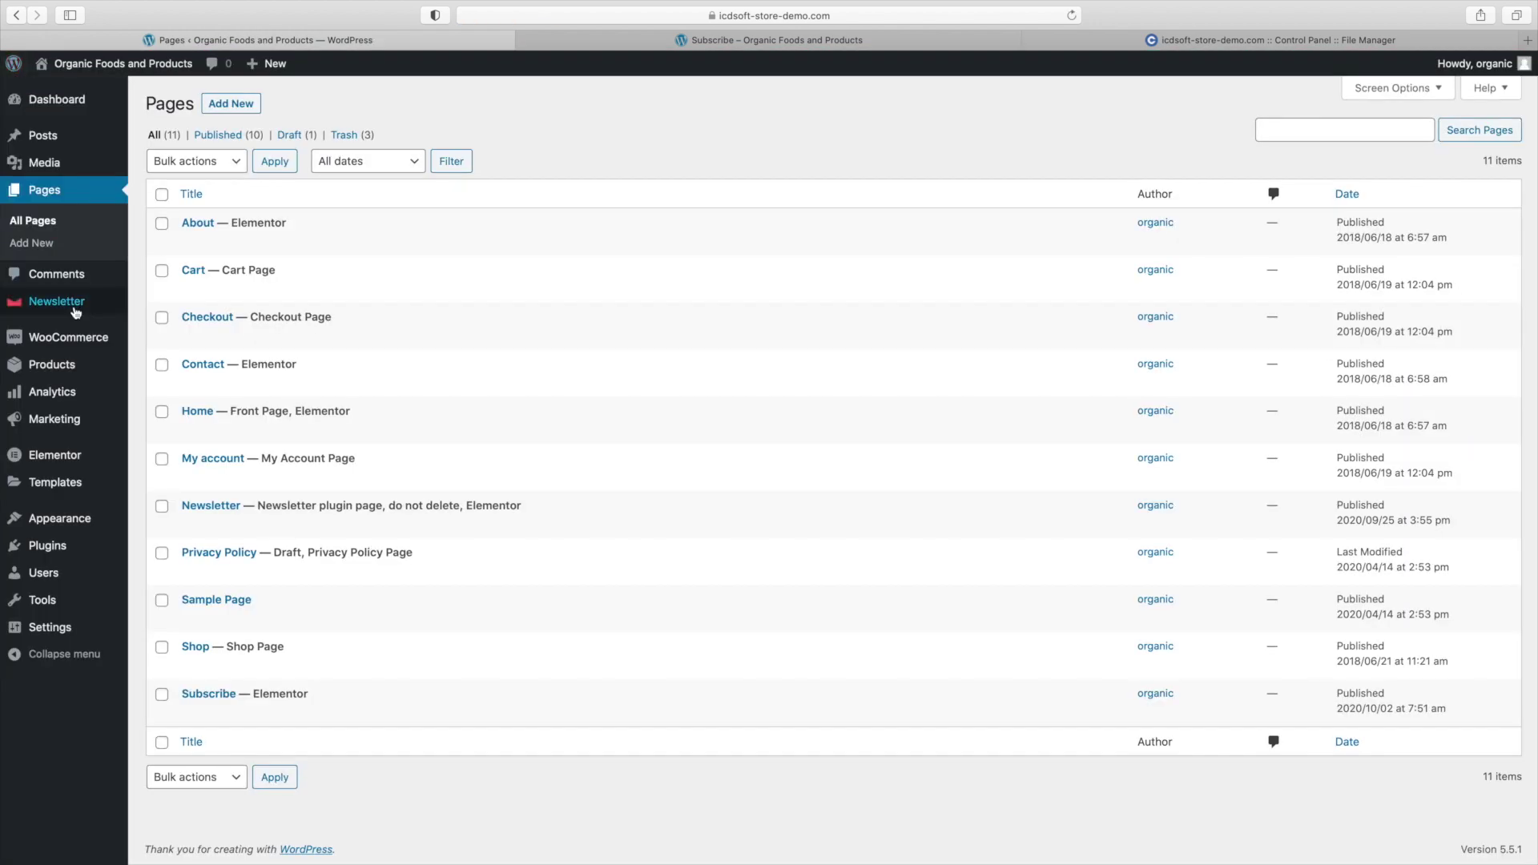
{"action": "mouse_move", "coordinate": [74, 305]}
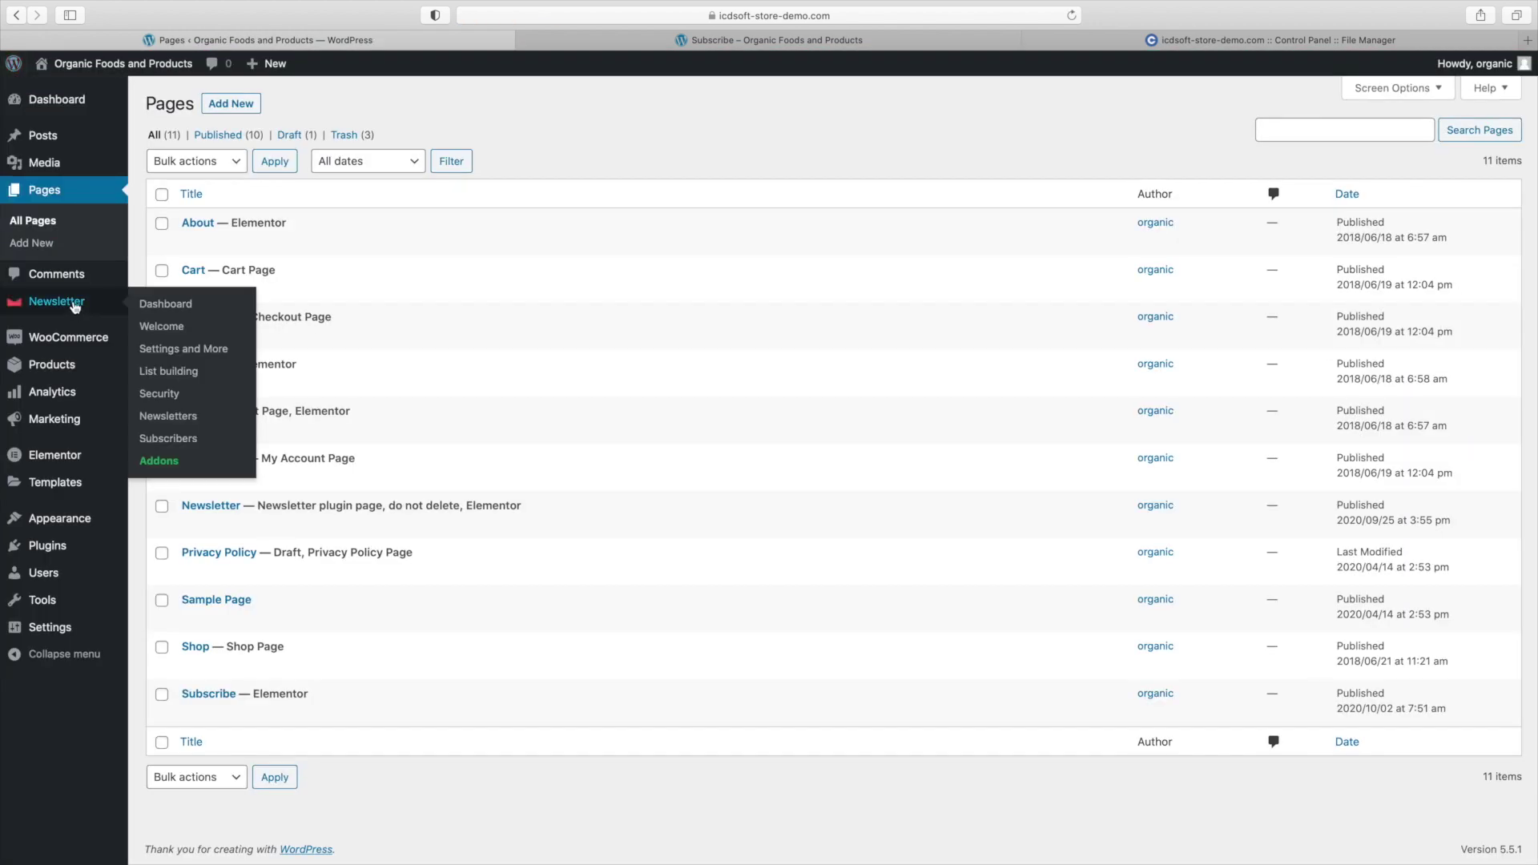
{"action": "left_click", "coordinate": [175, 353]}
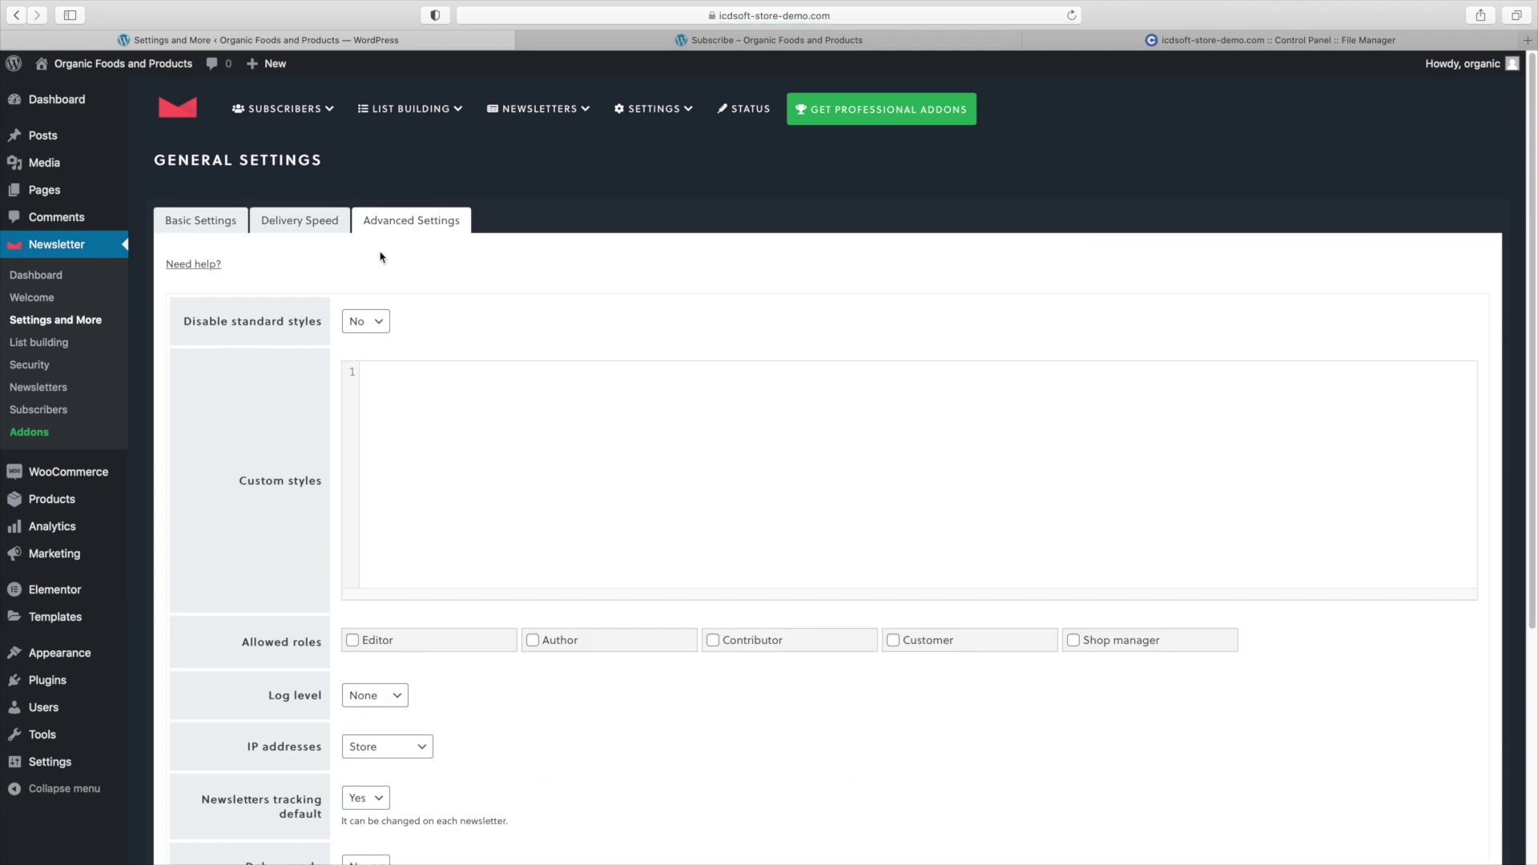
Highlight the Custom styles setting and the docs' Custom CSS explanation, then go back to style.css.
{"action": "left_click_drag", "start_coordinate": [238, 481], "coordinate": [319, 482]}
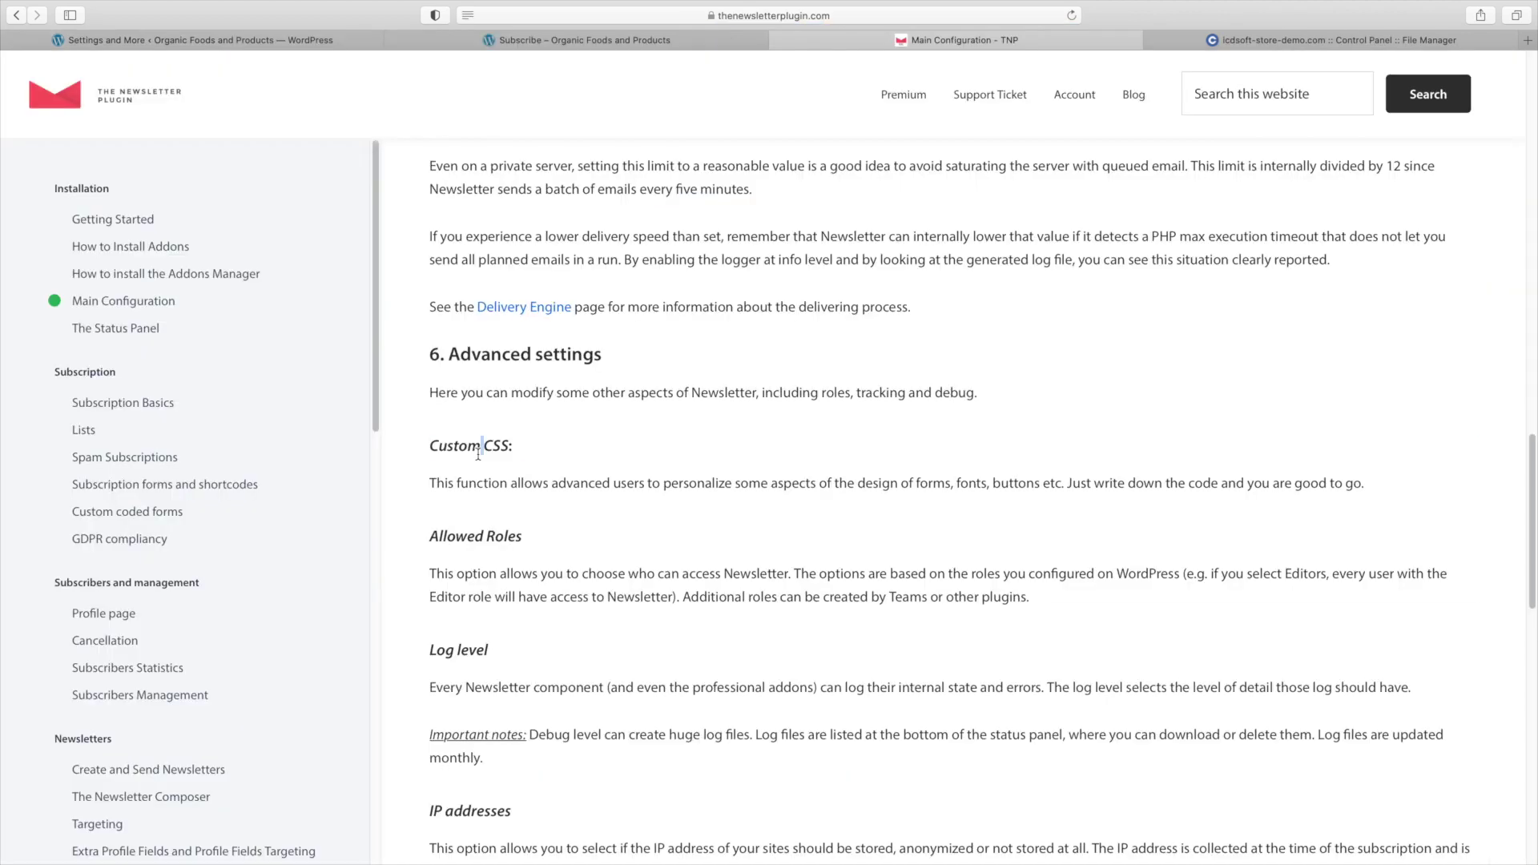
{"action": "triple_click", "coordinate": [479, 448]}
{"action": "triple_click", "coordinate": [497, 481]}
{"action": "left_click", "coordinate": [497, 481]}
{"action": "left_click", "coordinate": [1187, 46]}
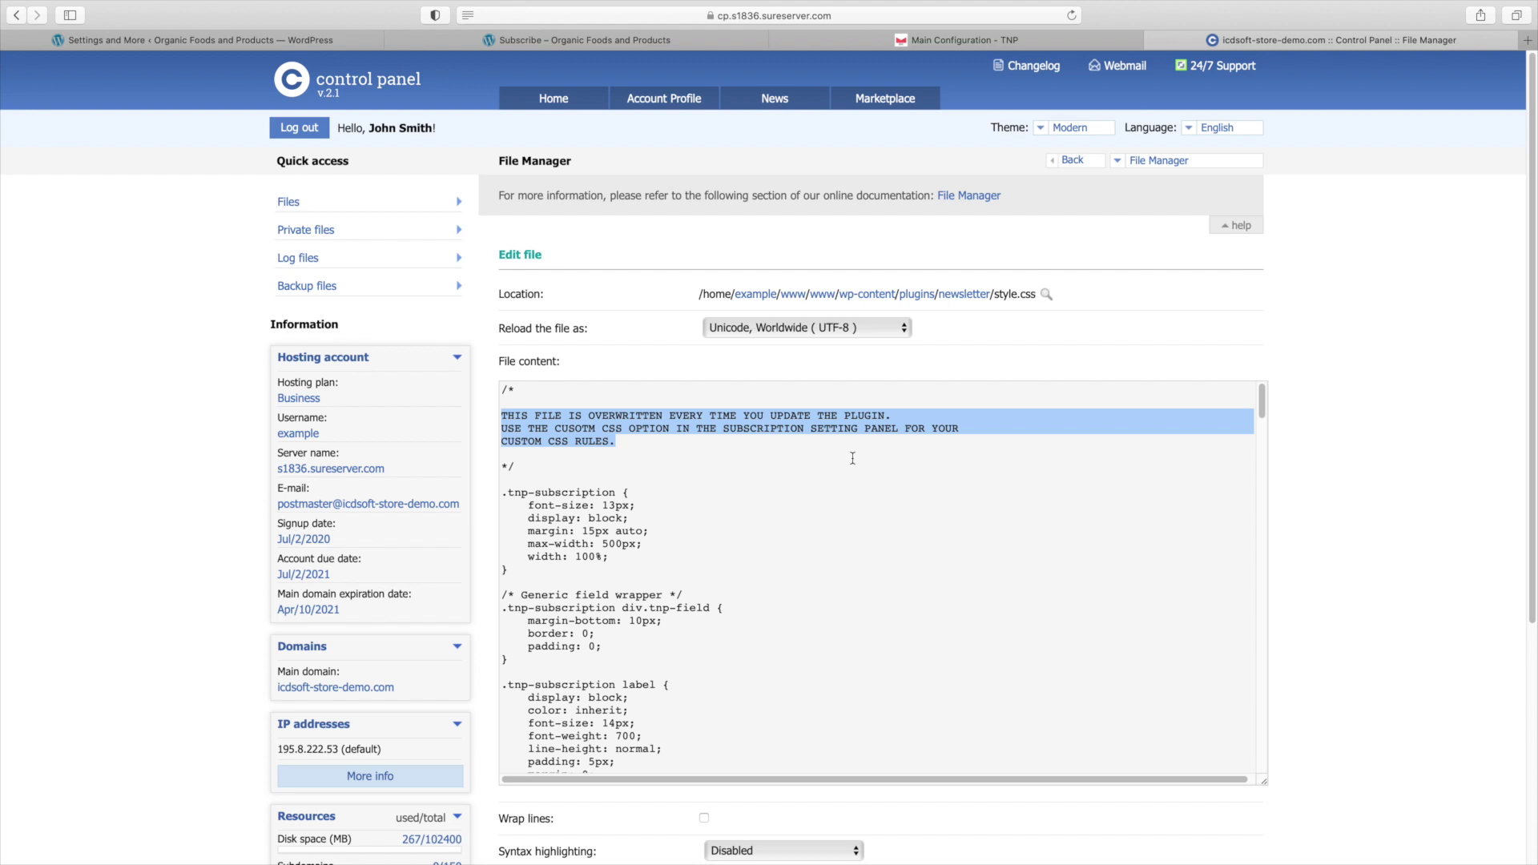
{"action": "left_click", "coordinate": [734, 566]}
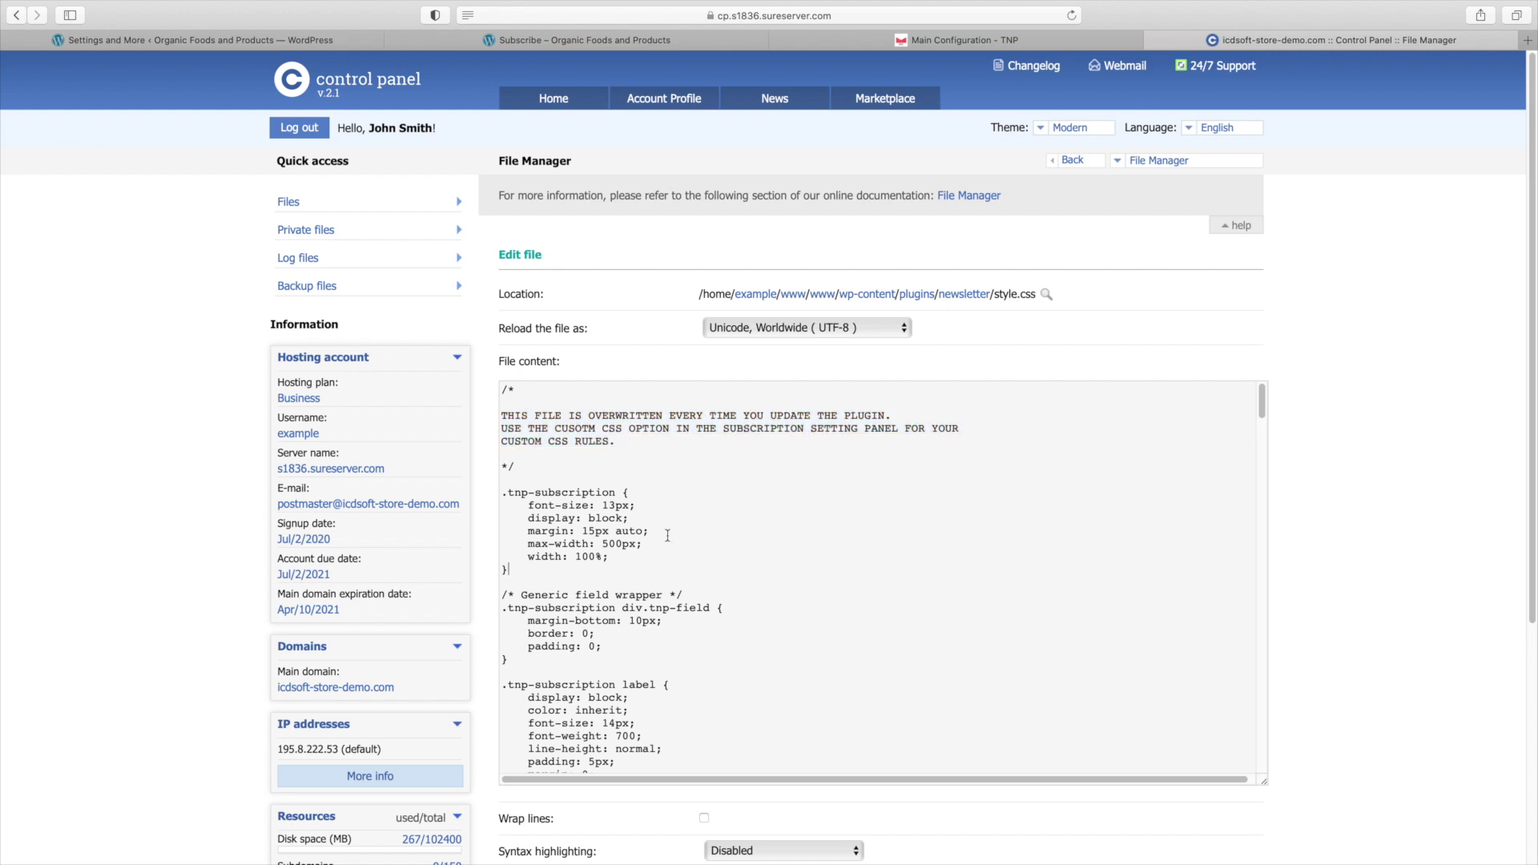
{"action": "triple_click", "coordinate": [570, 494]}
{"action": "scroll", "coordinate": [585, 529], "scroll_direction": "down", "scroll_amount": 1}
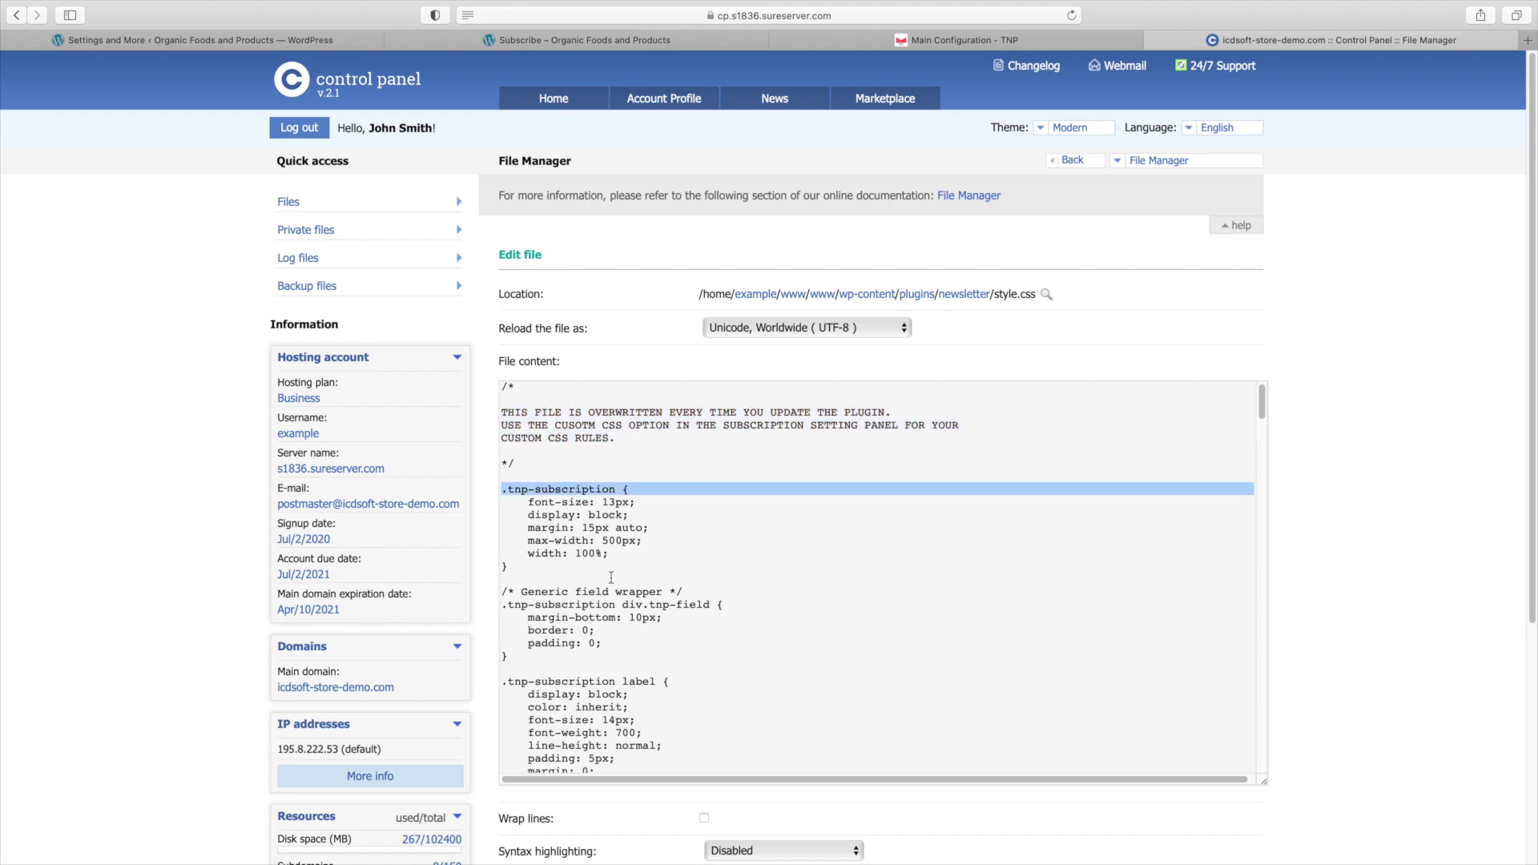
{"action": "left_click", "coordinate": [610, 575]}
{"action": "triple_click", "coordinate": [589, 673]}
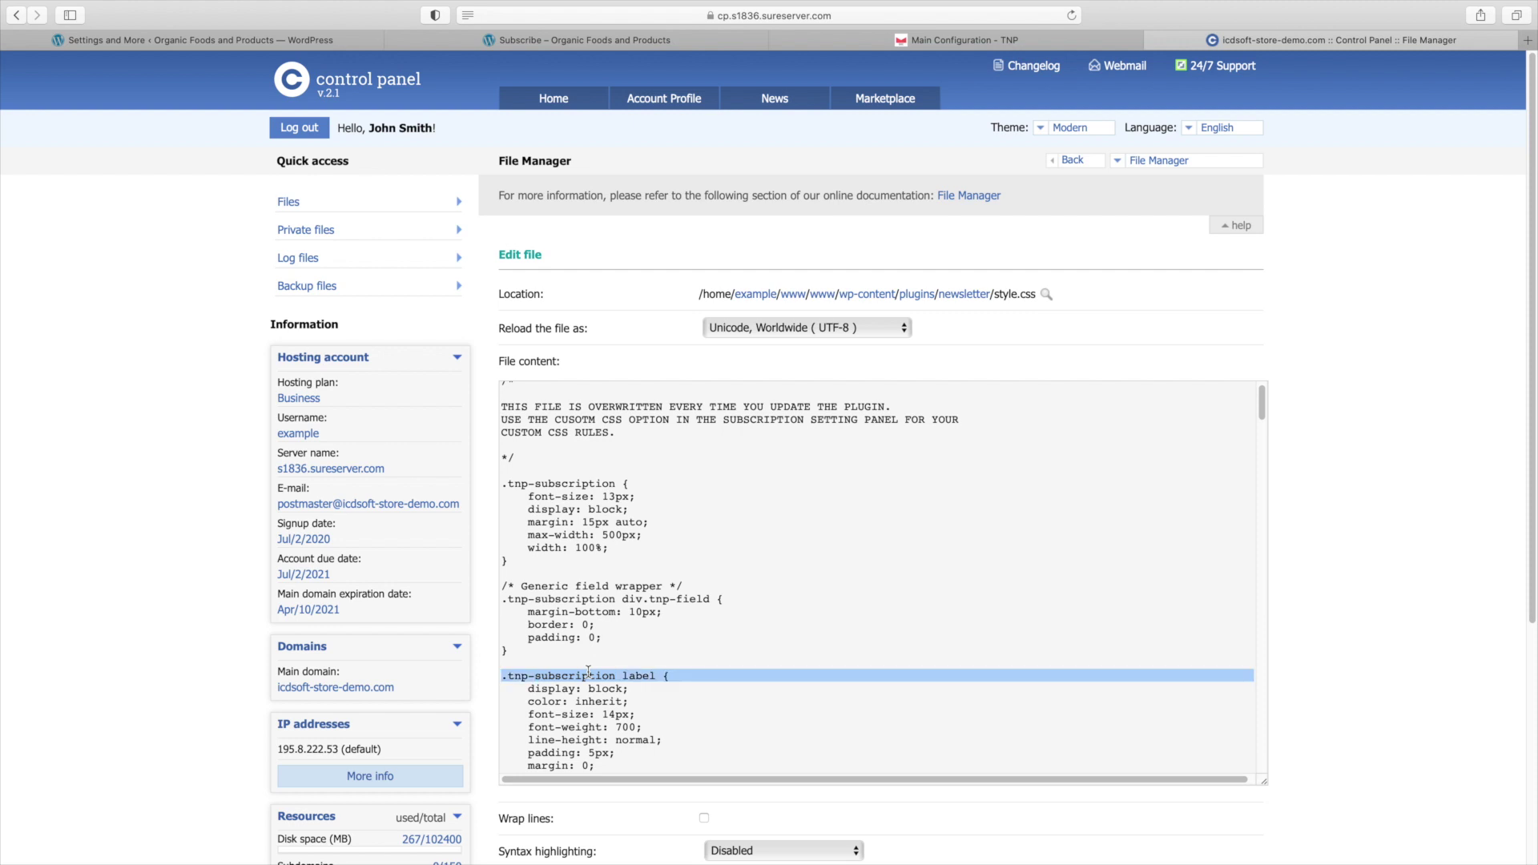
{"action": "left_click", "coordinate": [589, 673]}
{"action": "scroll", "coordinate": [604, 649], "scroll_direction": "down", "scroll_amount": 1}
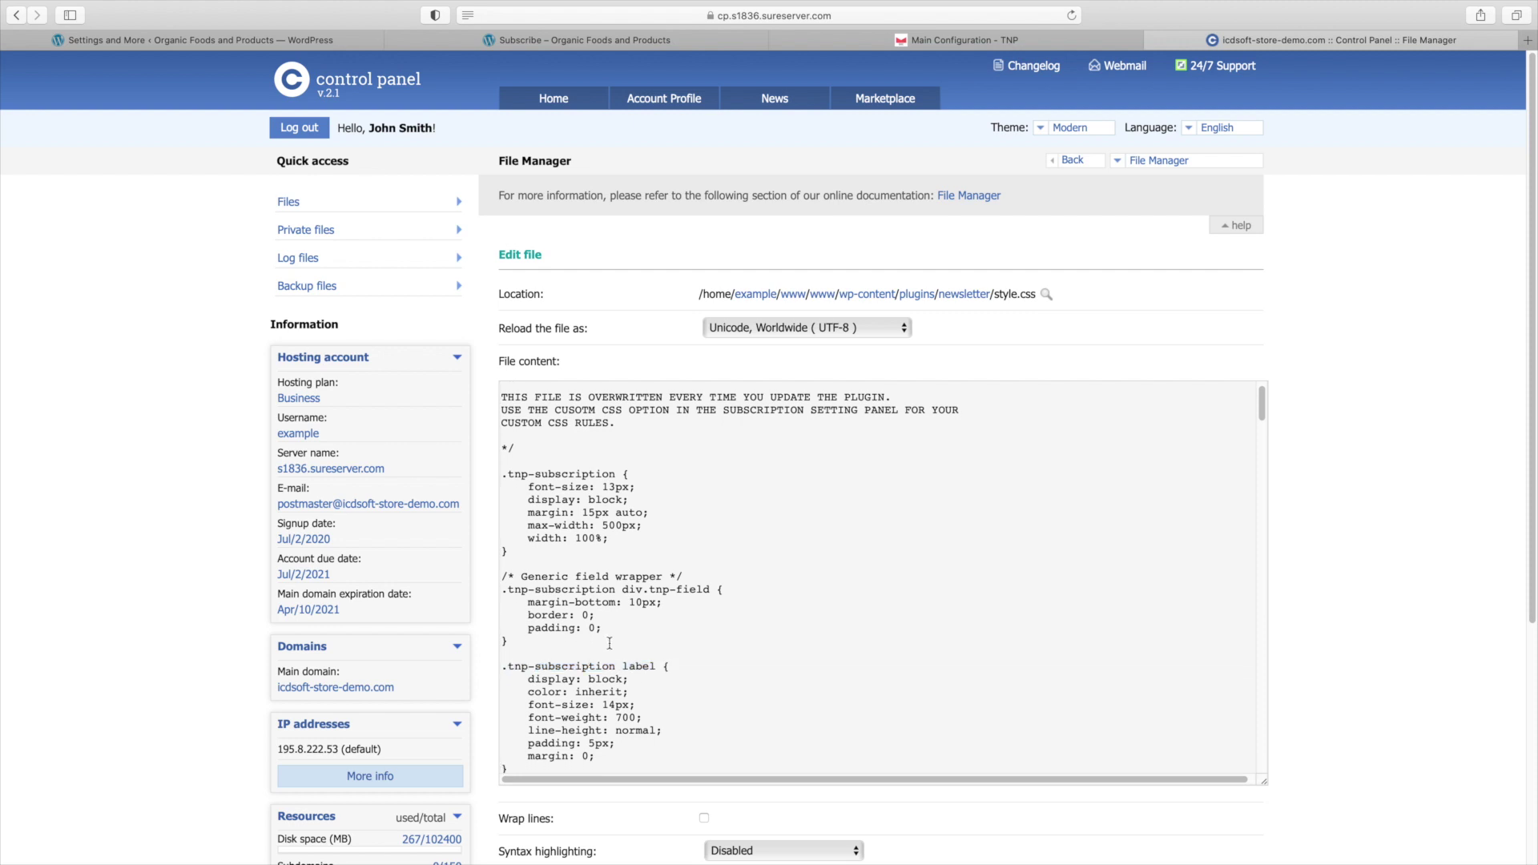
{"action": "scroll", "coordinate": [610, 643], "scroll_direction": "down", "scroll_amount": 5}
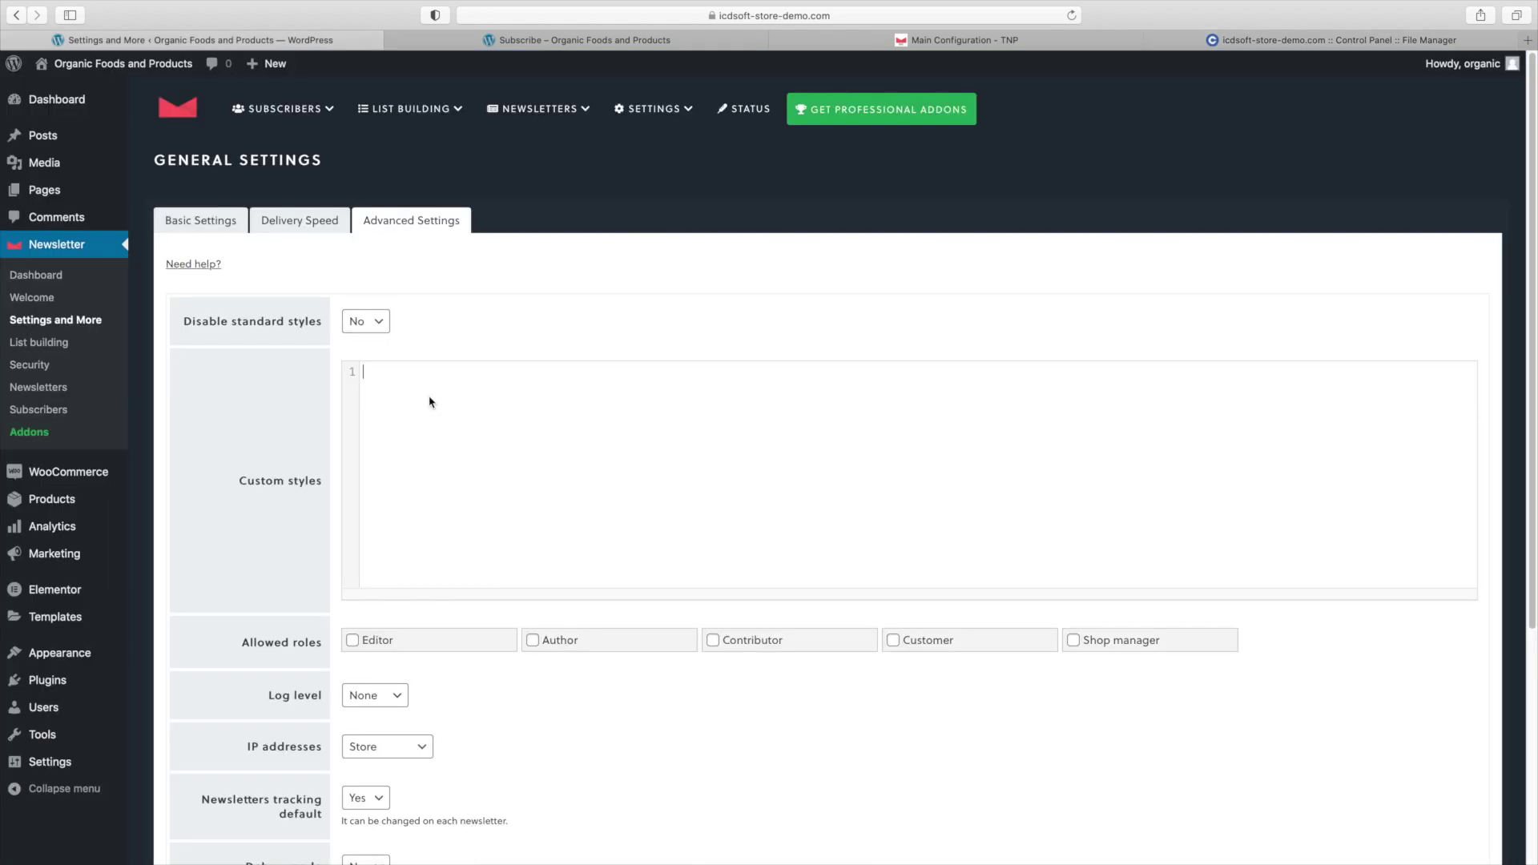
Paste a .tnp-subscription label rule with color #ffffff !important into Custom styles.
{"action": "type", "text": ".tnp-subscription label {   color: #ffffff!important; }"}
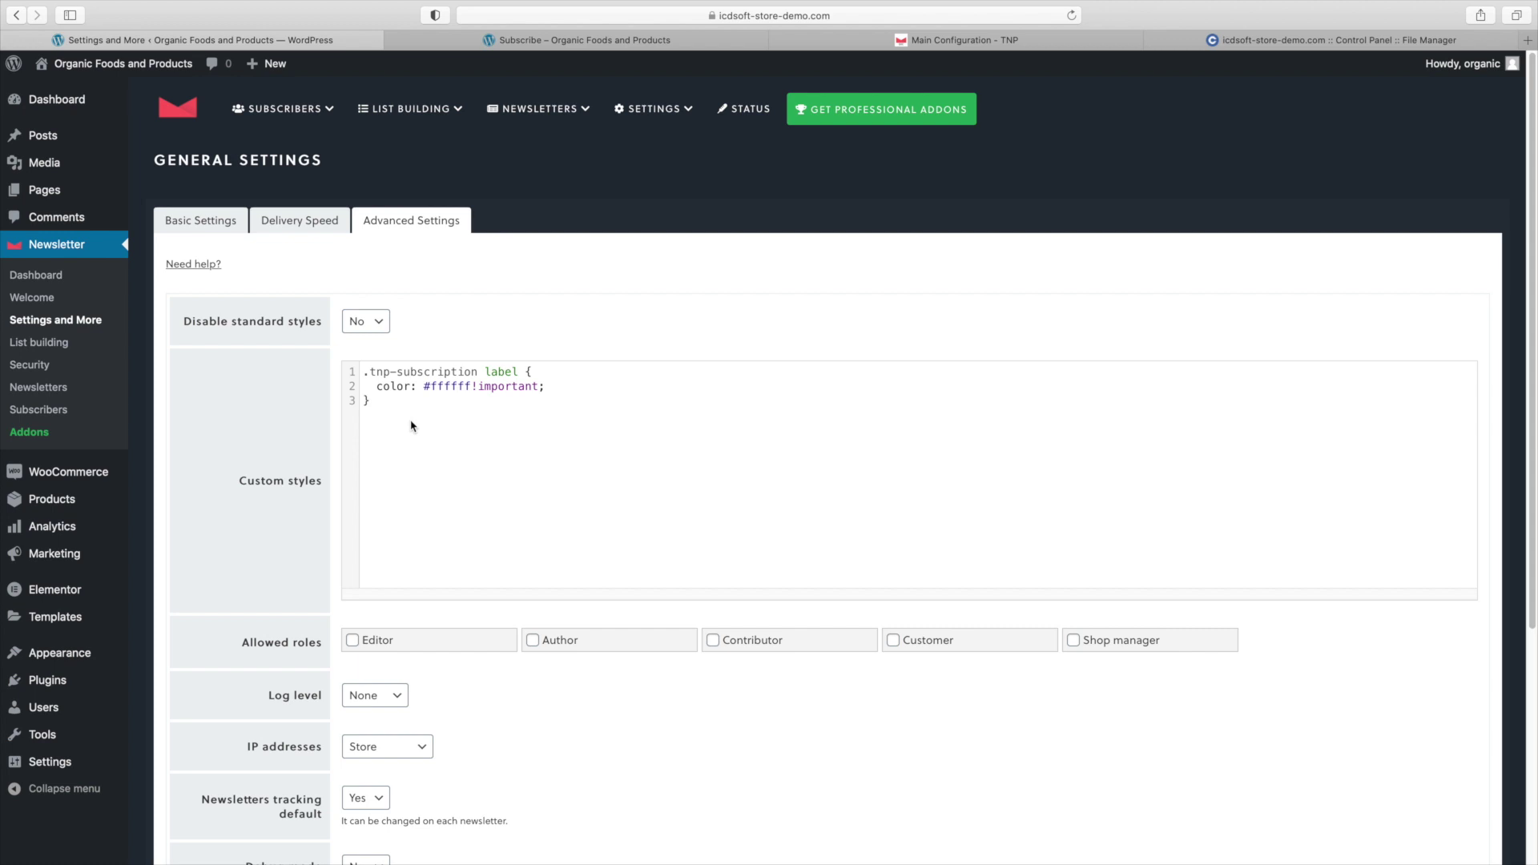
{"action": "left_click_drag", "start_coordinate": [412, 372], "coordinate": [549, 375]}
{"action": "left_click", "coordinate": [520, 372]}
{"action": "double_click", "coordinate": [452, 385]}
{"action": "left_click", "coordinate": [456, 386]}
{"action": "double_click", "coordinate": [509, 393]}
{"action": "left_click", "coordinate": [470, 408]}
Add a .tnp-submit rule with a #000000 !important background and save the custom styles.
{"action": "type", "text": ".tnp-submit {  background-color: #000000!important; }"}
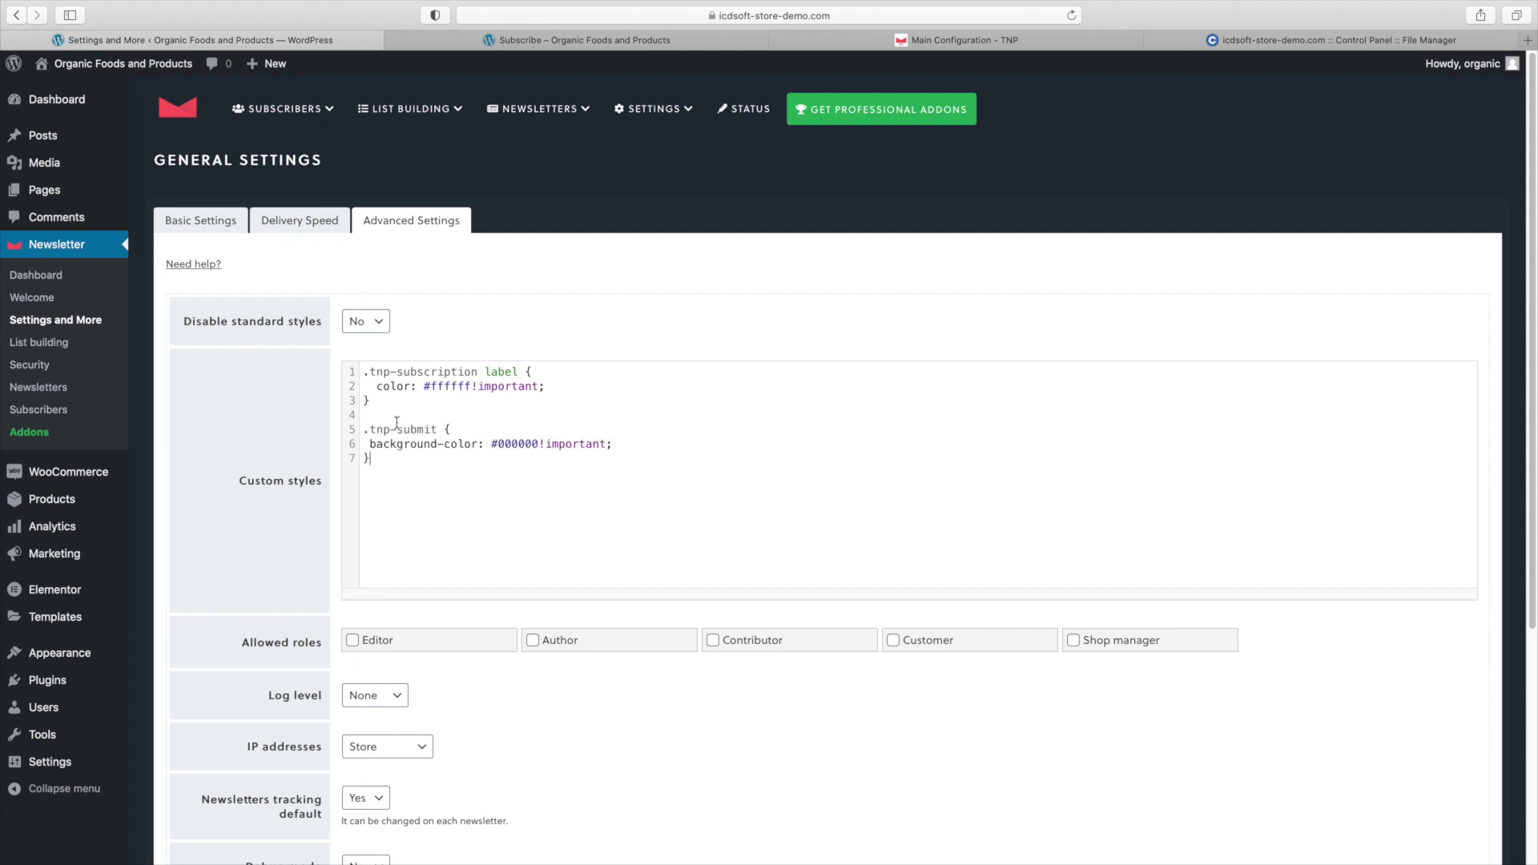
{"action": "double_click", "coordinate": [413, 430]}
{"action": "left_click", "coordinate": [425, 431]}
{"action": "double_click", "coordinate": [517, 445]}
{"action": "double_click", "coordinate": [549, 445]}
{"action": "left_click", "coordinate": [529, 459]}
{"action": "scroll", "coordinate": [568, 551], "scroll_direction": "down", "scroll_amount": 5}
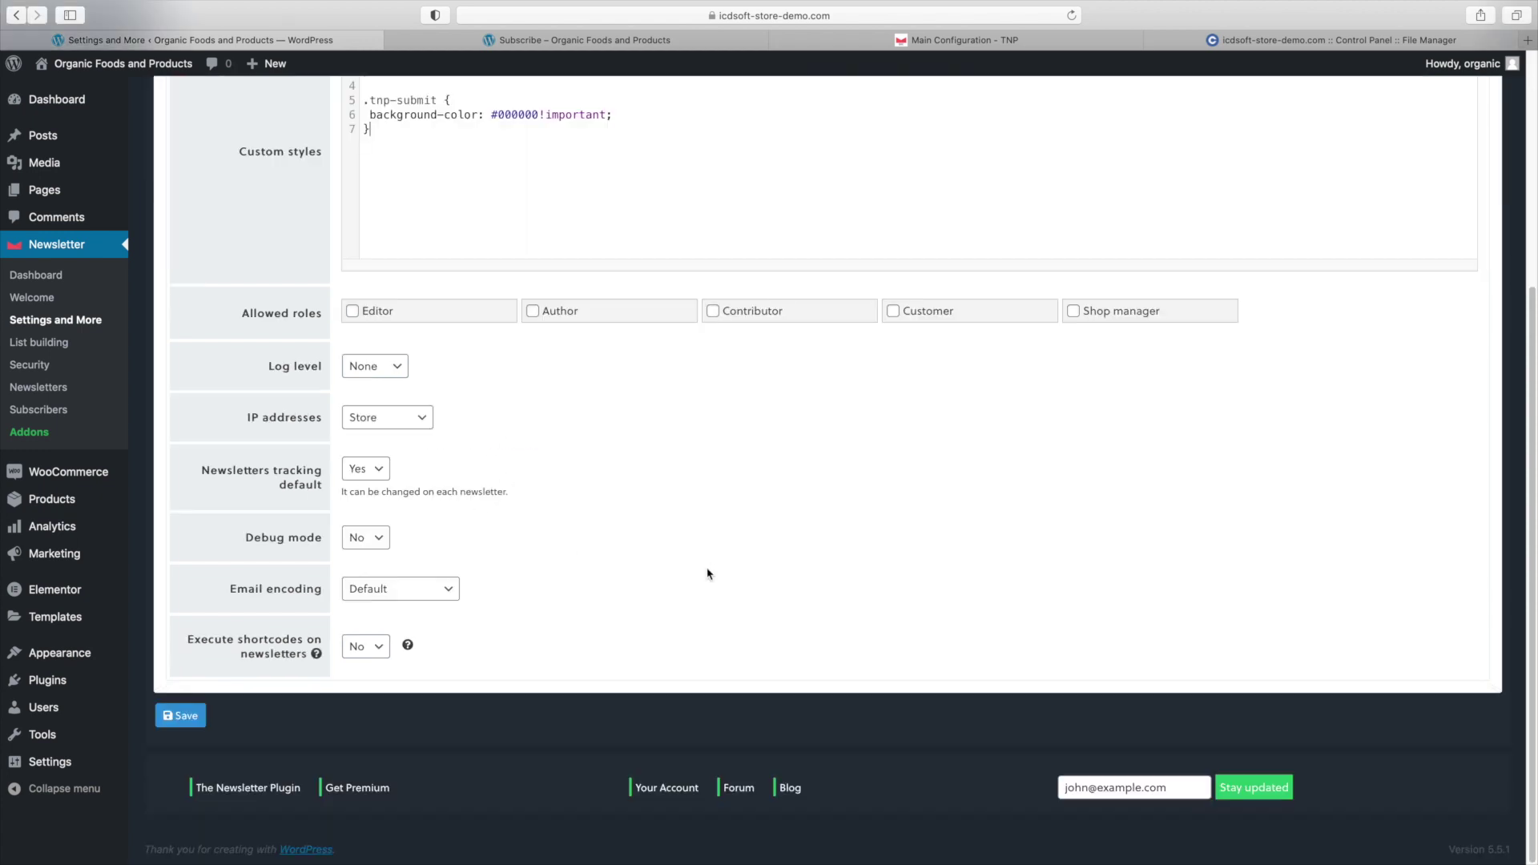
{"action": "left_click", "coordinate": [202, 718]}
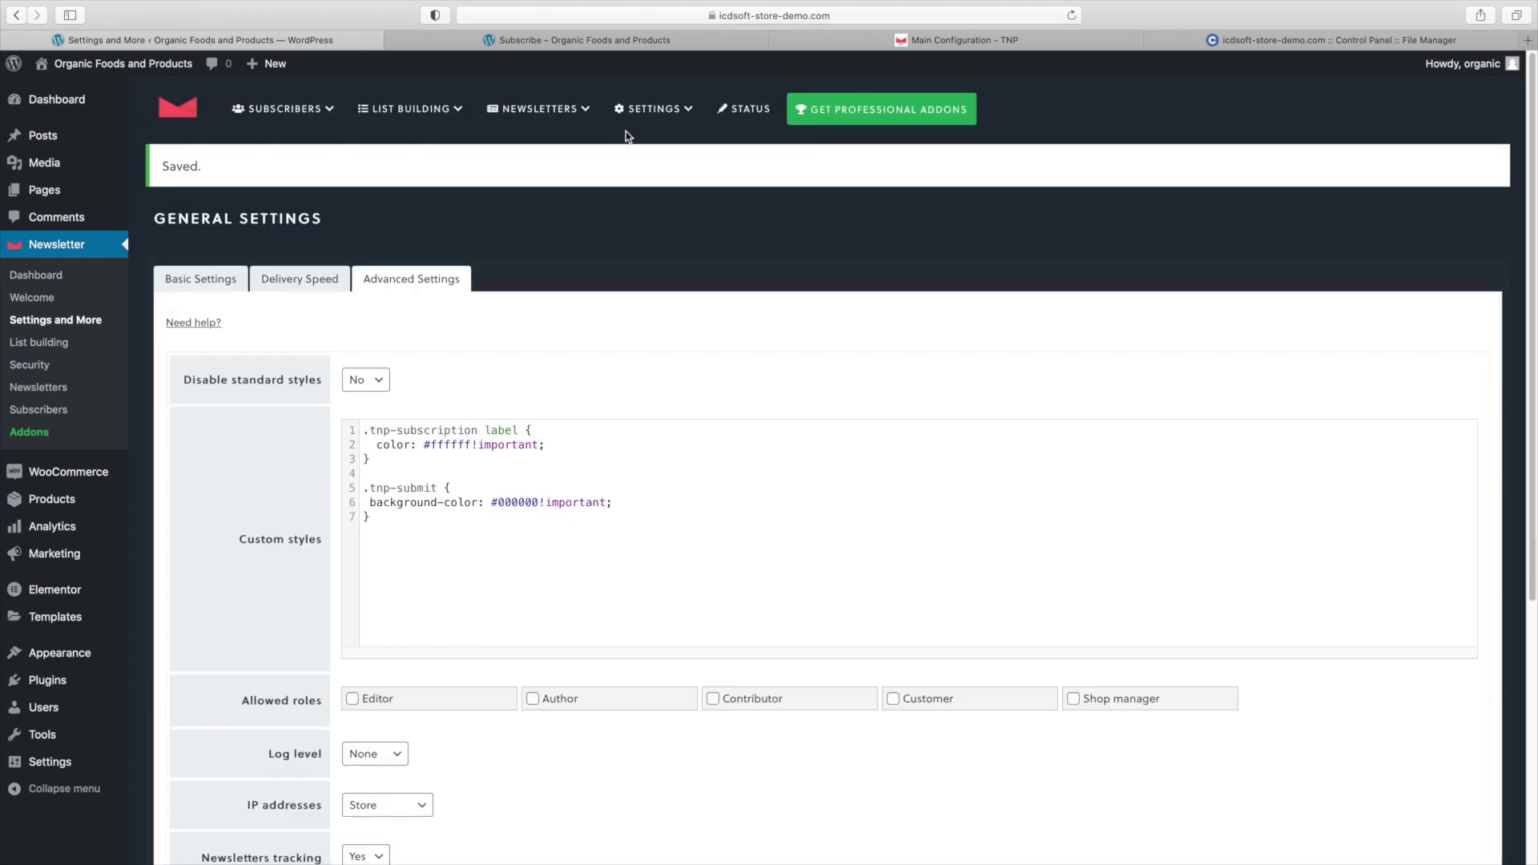
Reload the live Subscribe page and confirm the Email label now shows in white.
{"action": "left_click", "coordinate": [573, 39]}
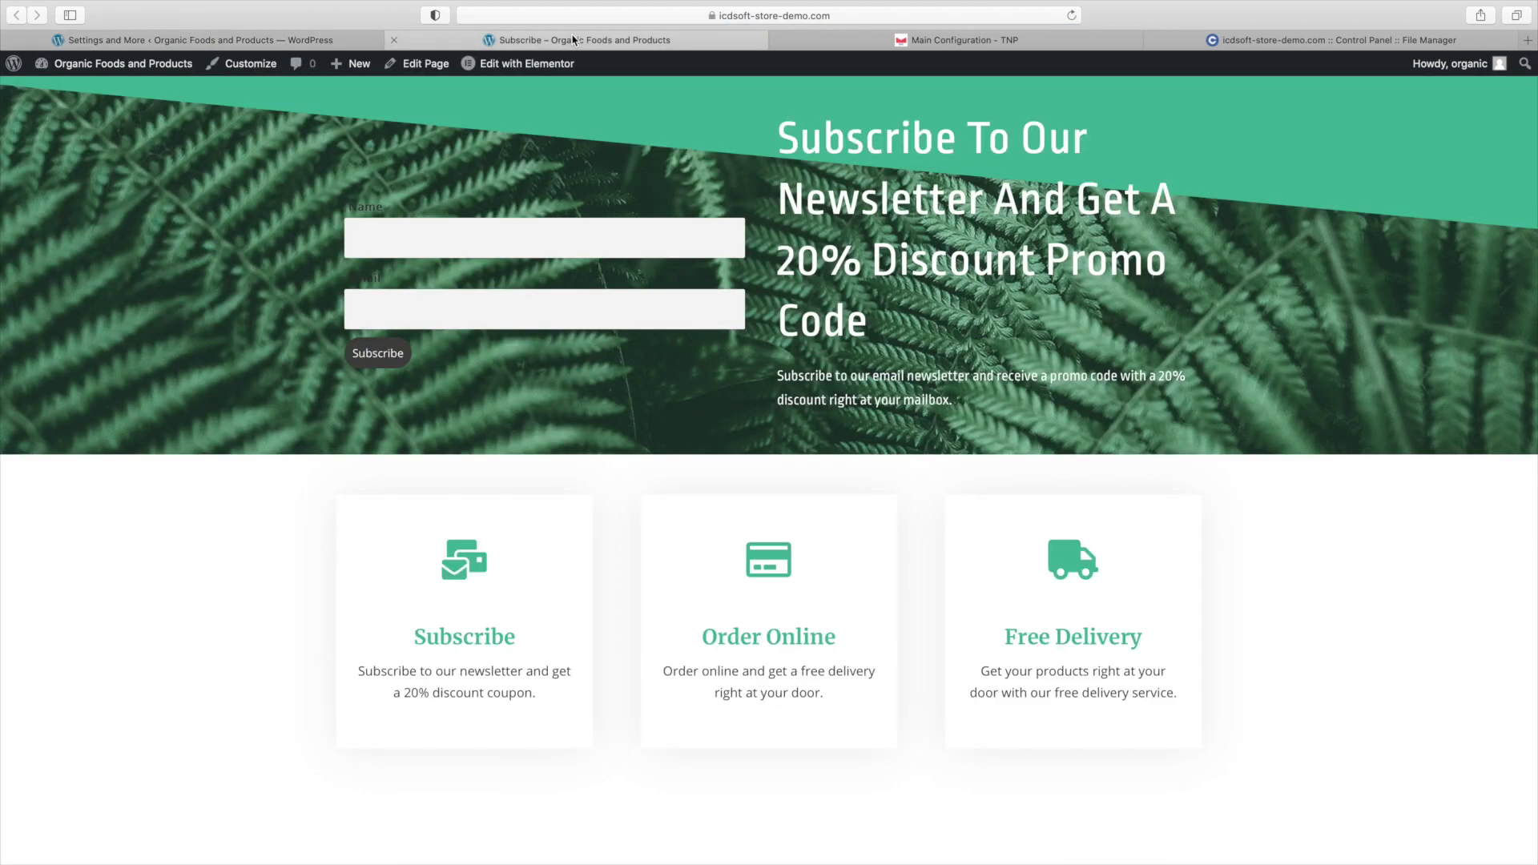
{"action": "right_click", "coordinate": [533, 371]}
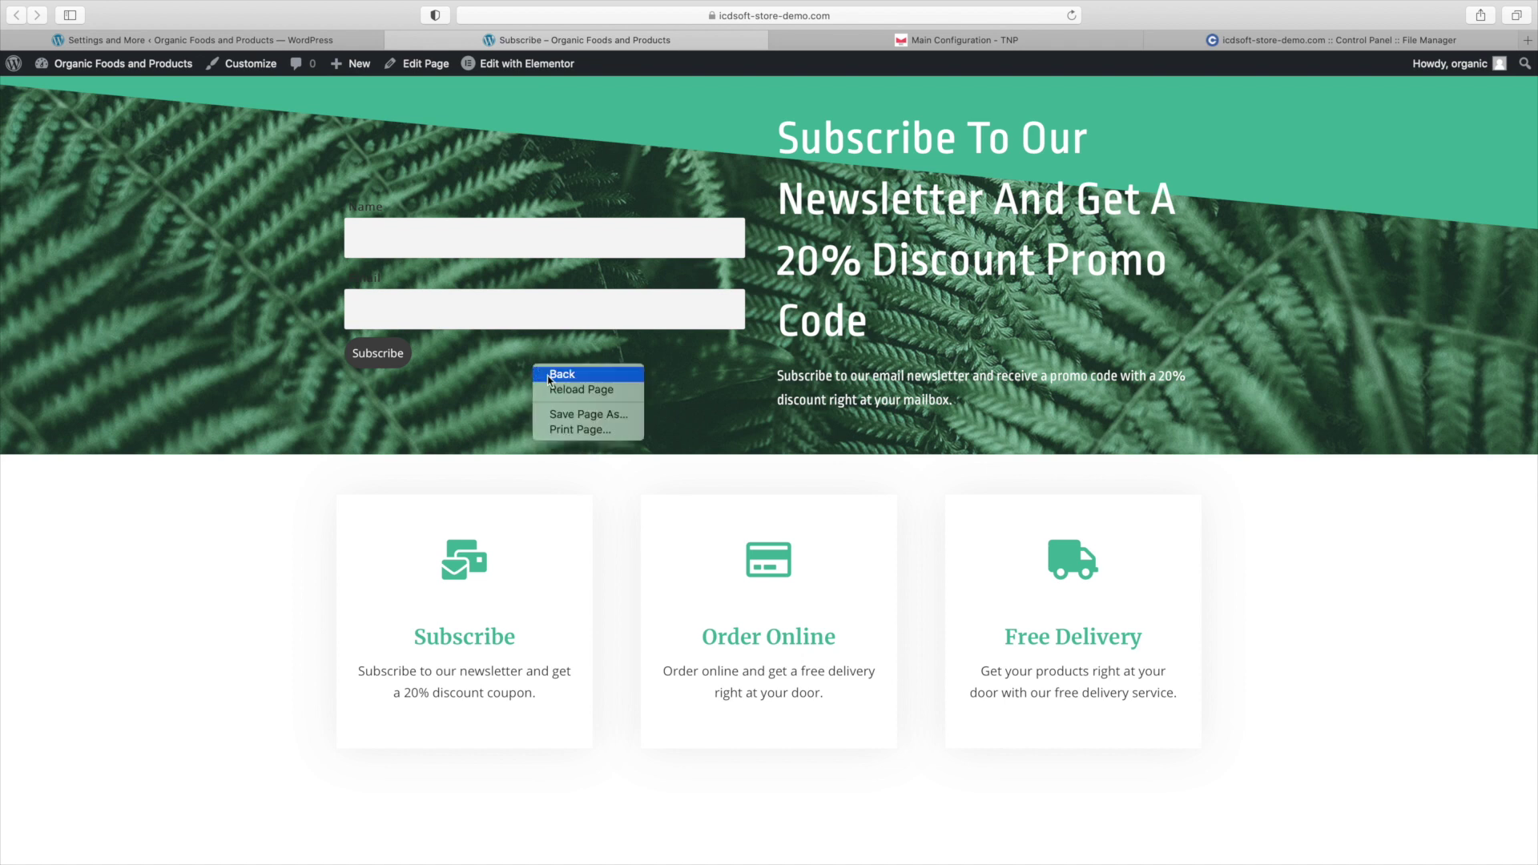
{"action": "left_click", "coordinate": [551, 388]}
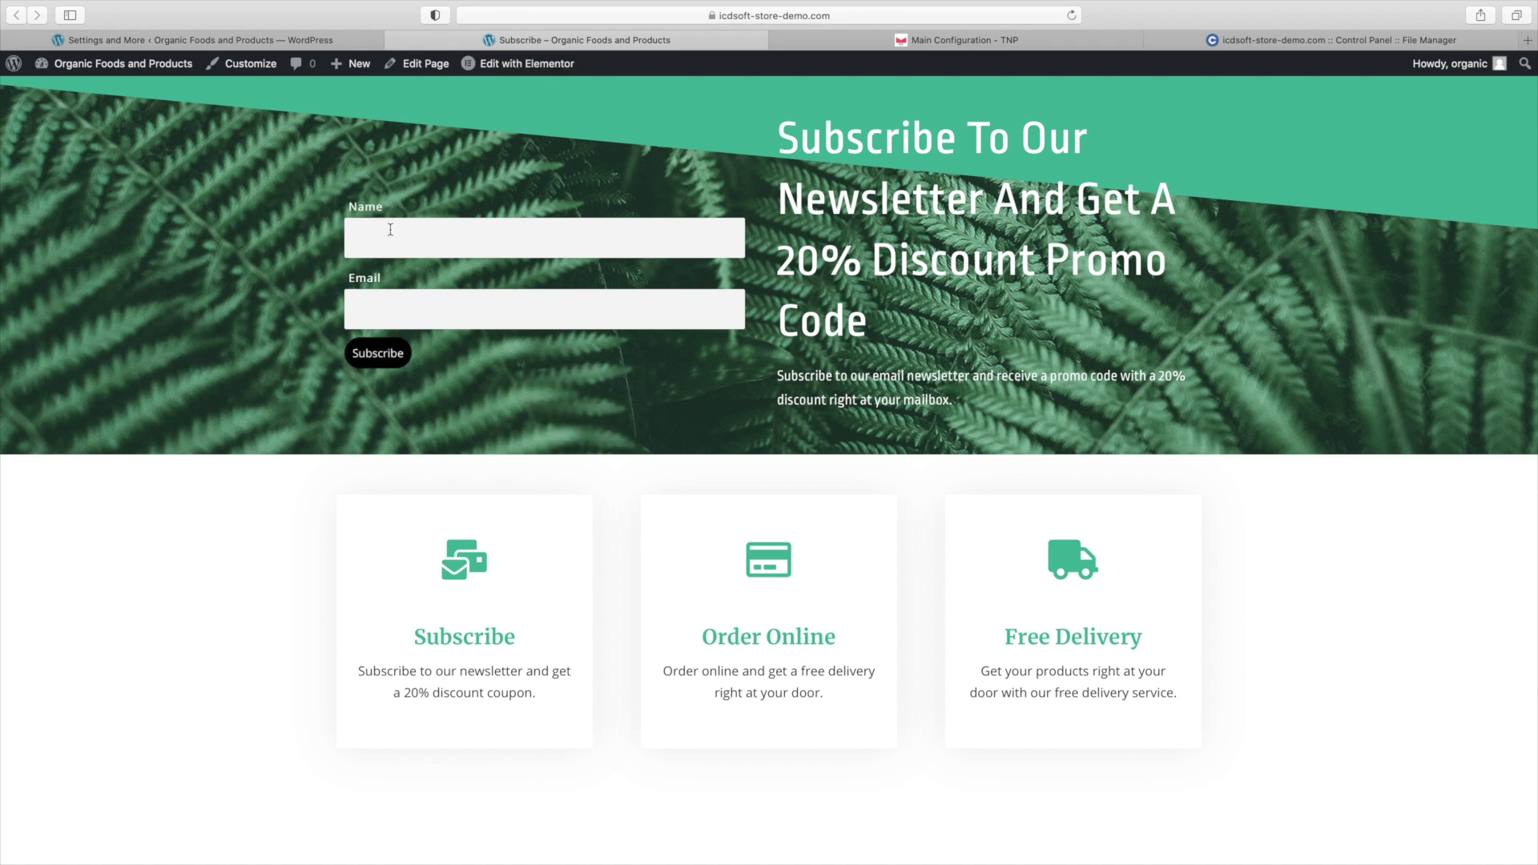
{"action": "left_click_drag", "start_coordinate": [370, 284], "coordinate": [377, 366]}
{"action": "left_click", "coordinate": [435, 372]}
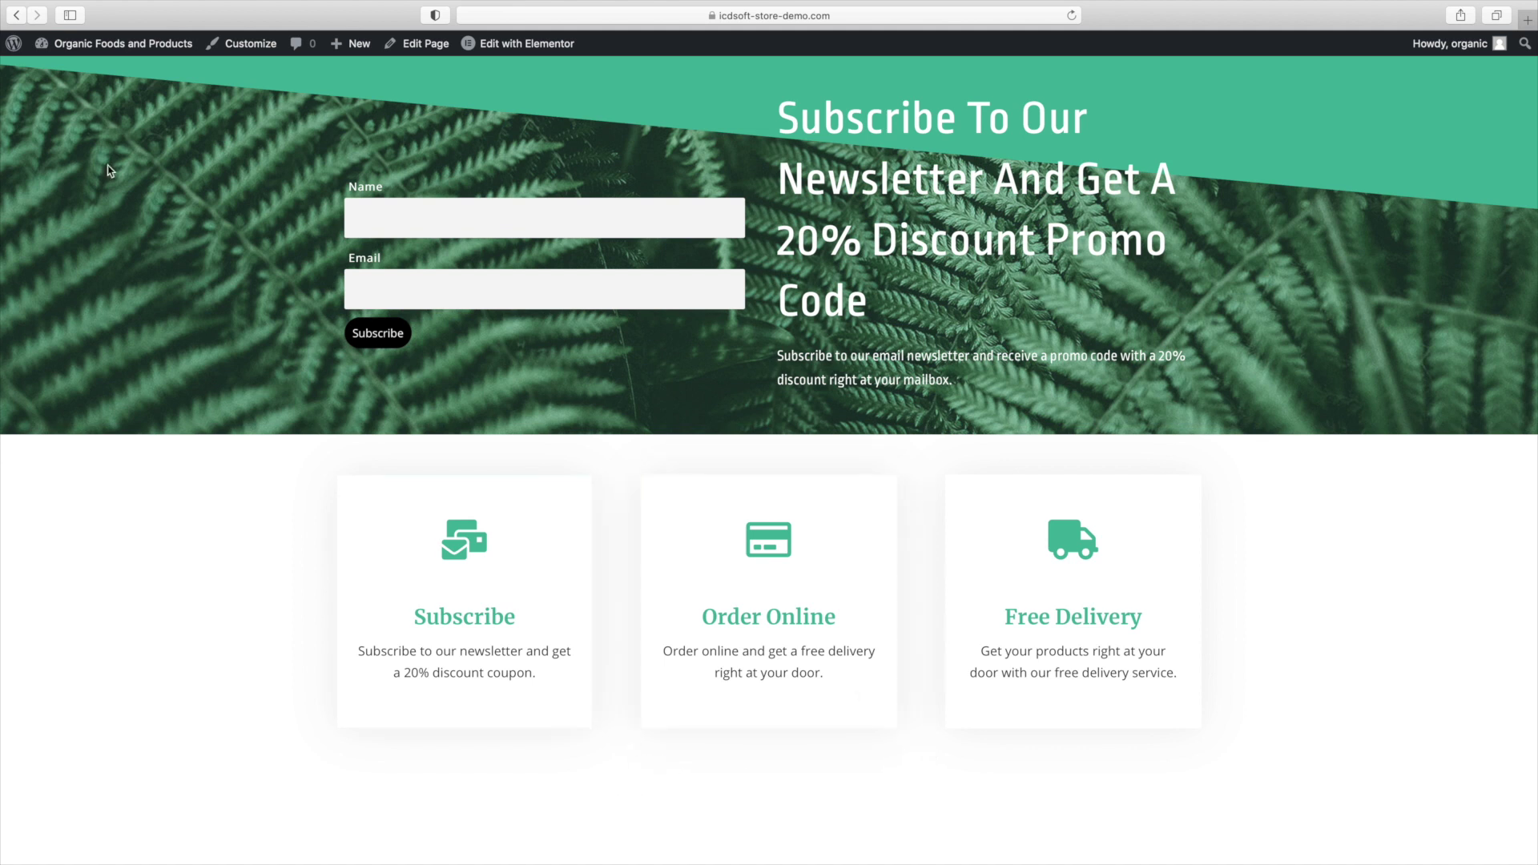
Start a new WooCommerce coupon with code Newsletter20 and description '20% Discount Coupon'.
{"action": "mouse_move", "coordinate": [47, 44]}
{"action": "left_click", "coordinate": [64, 71]}
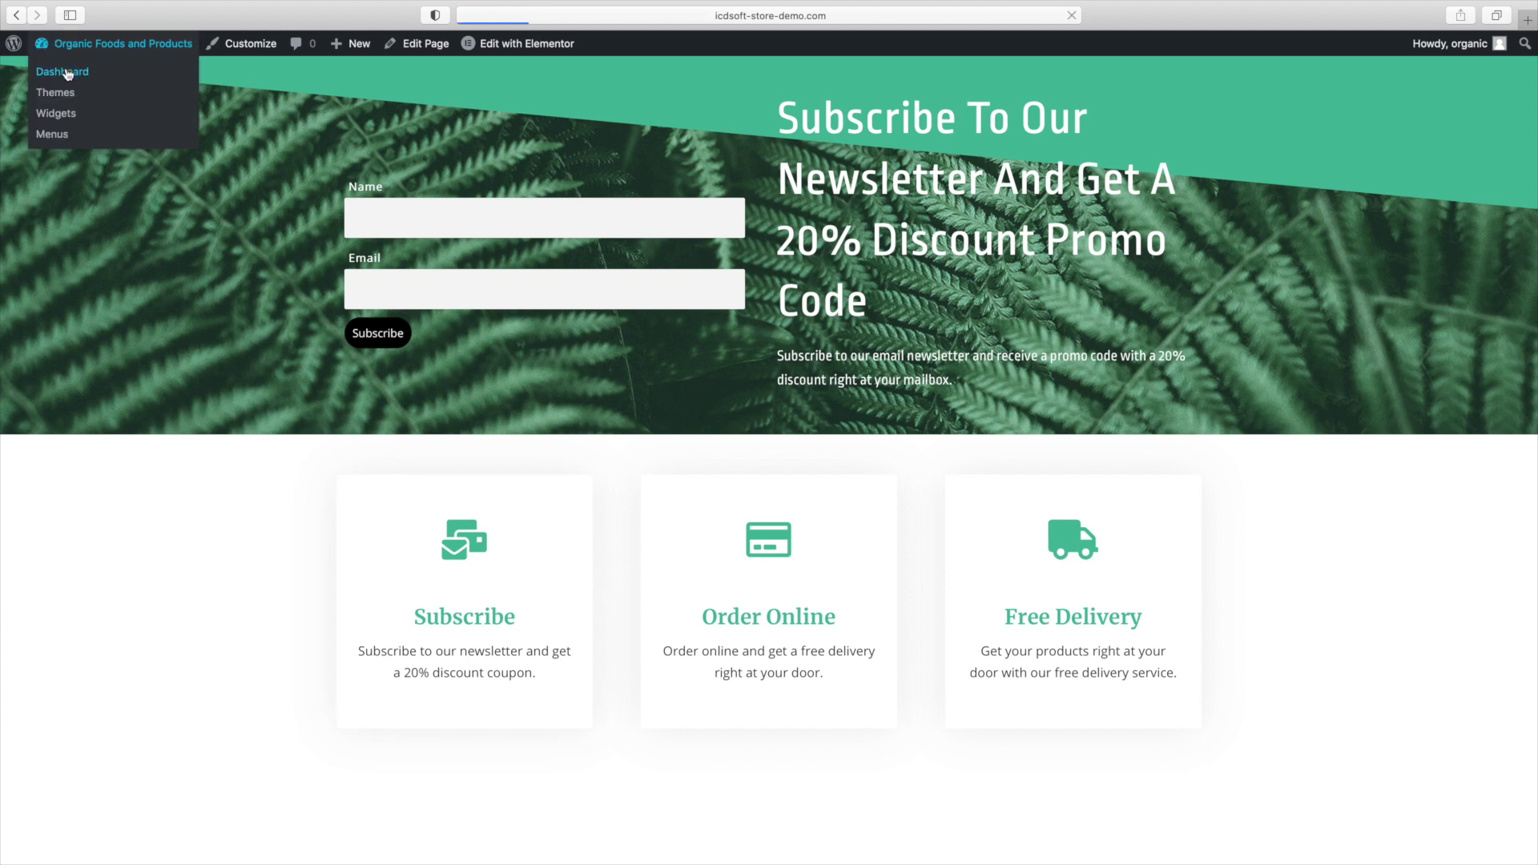
{"action": "mouse_move", "coordinate": [103, 319]}
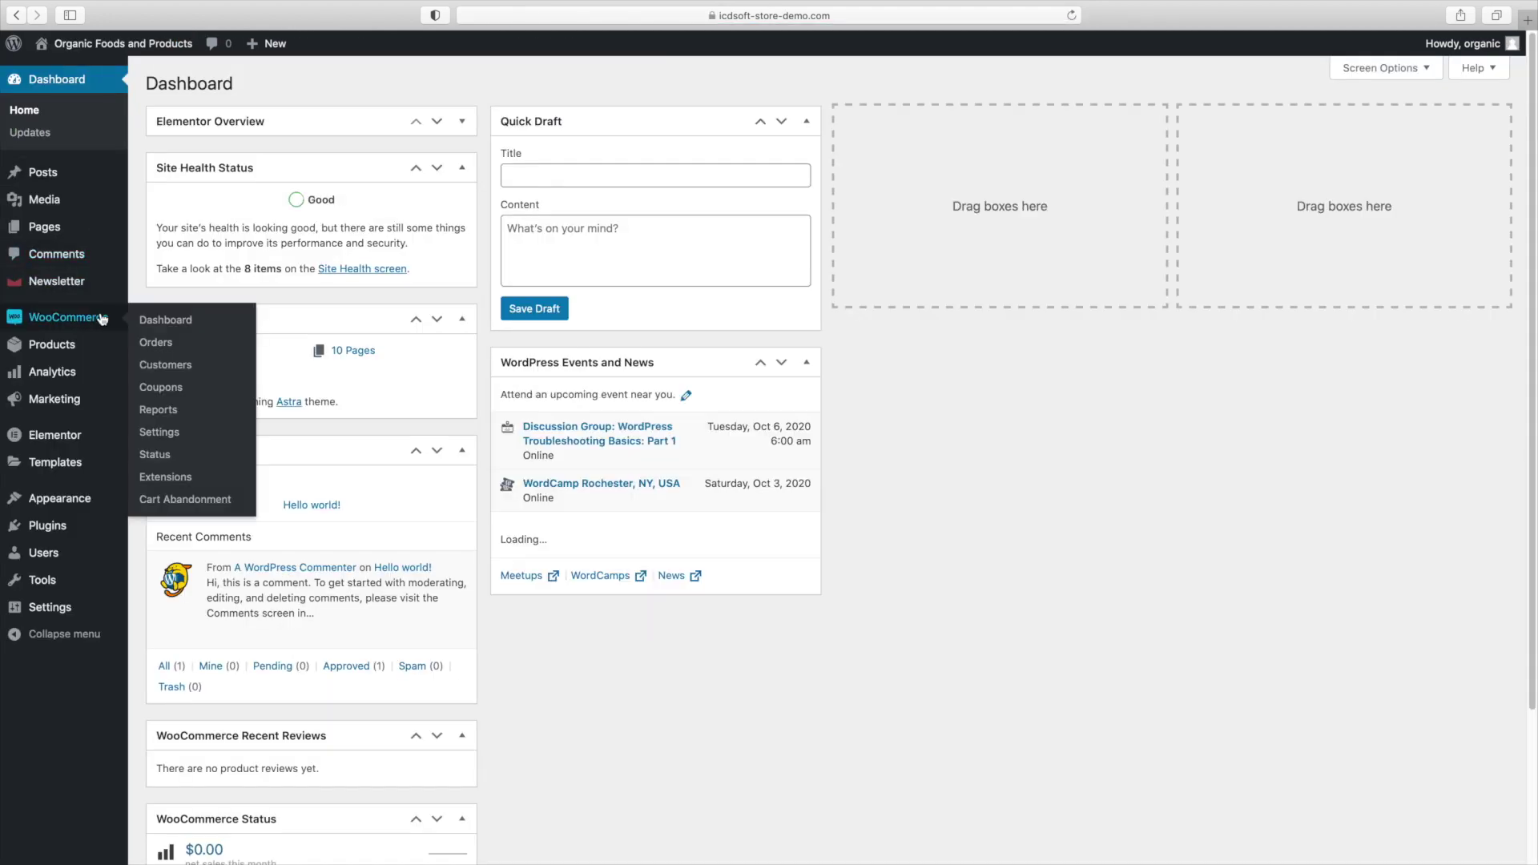
{"action": "left_click", "coordinate": [177, 389]}
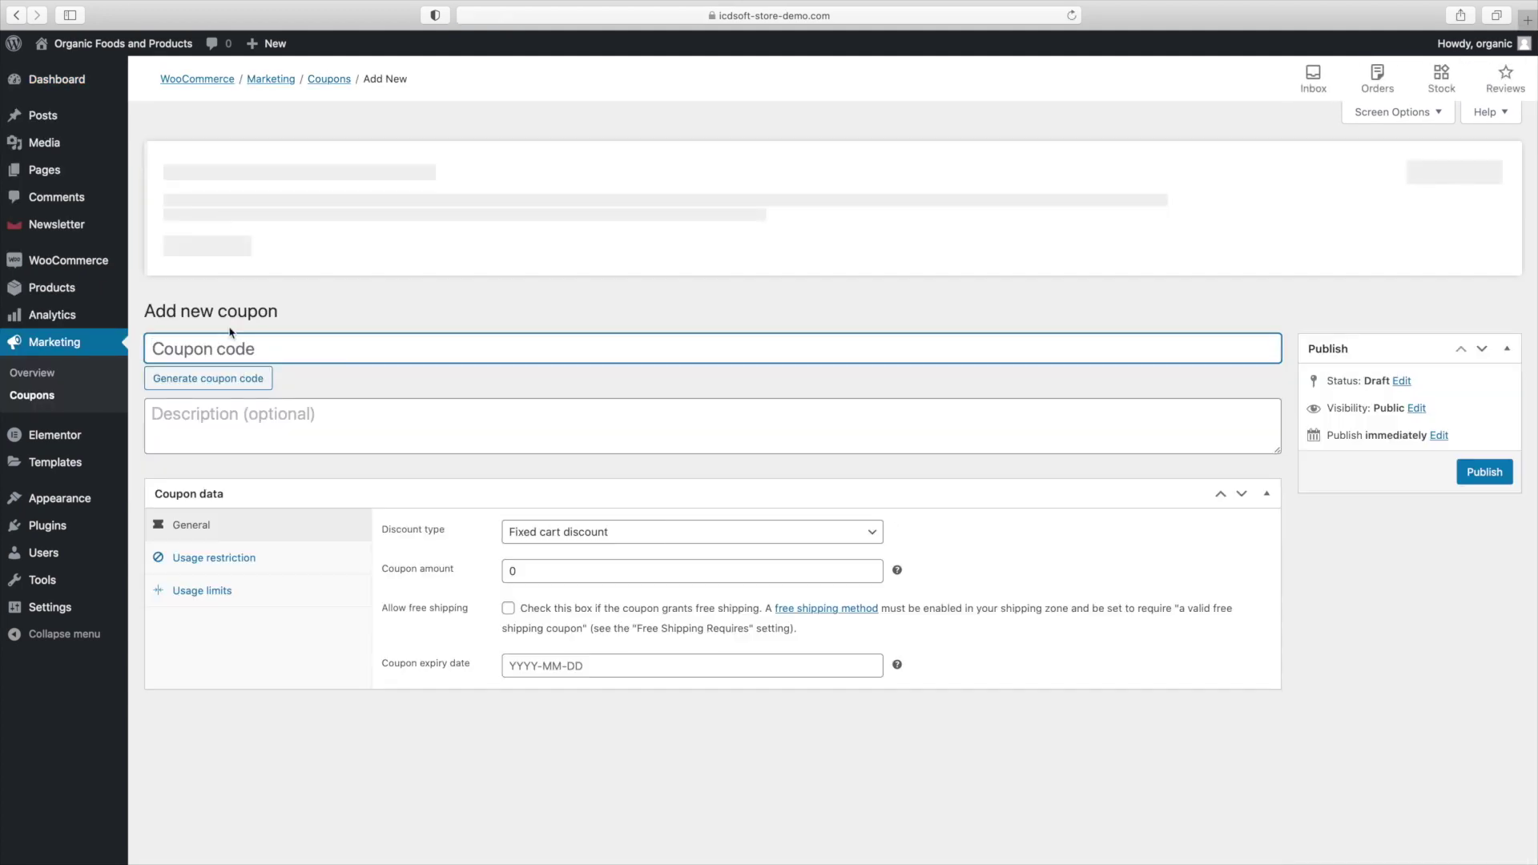
{"action": "type", "text": "Newsletter20"}
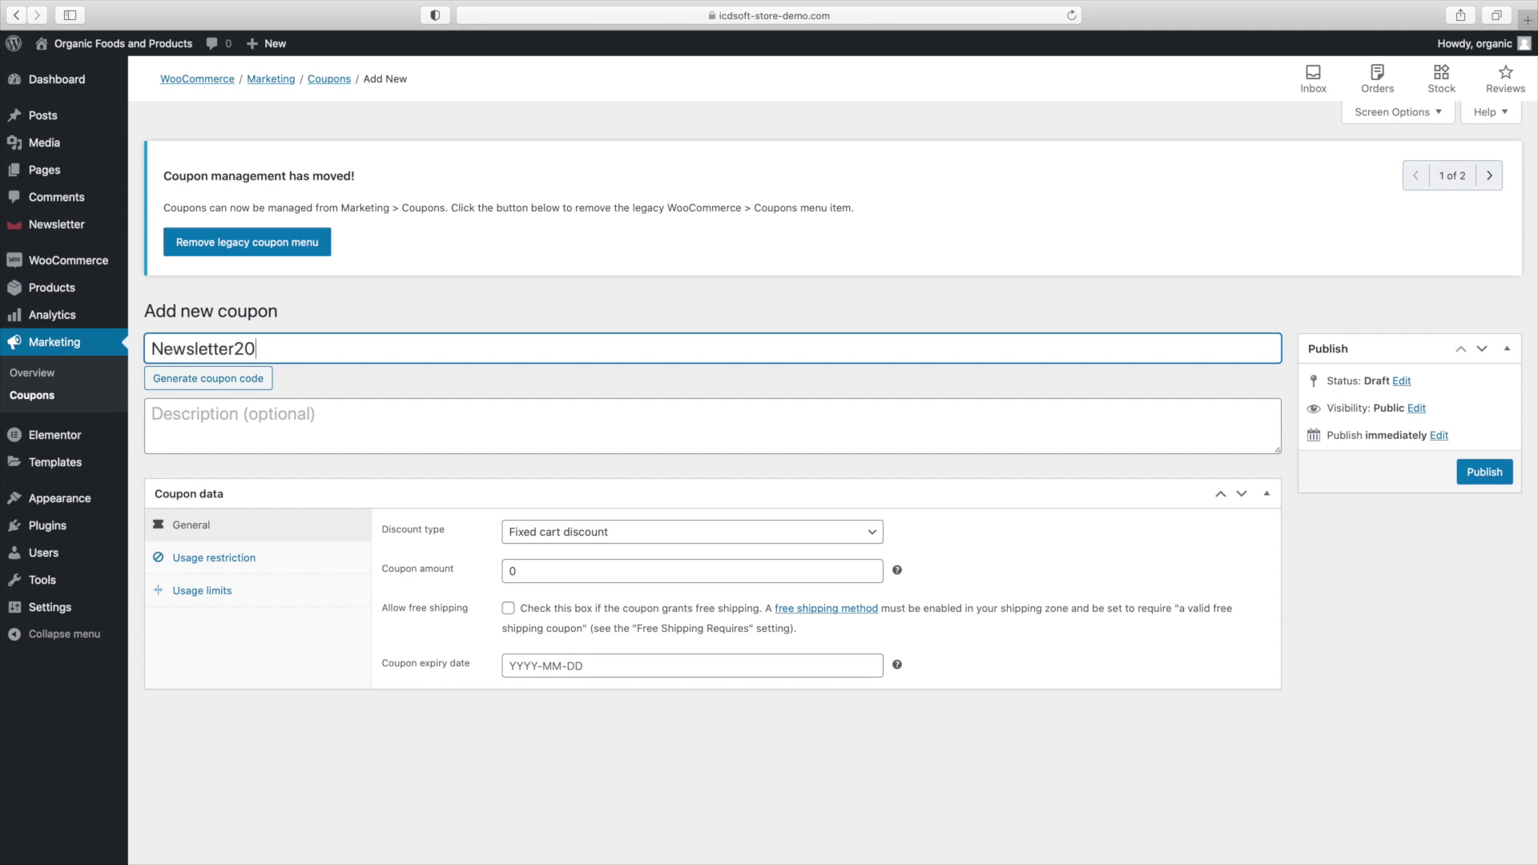
{"action": "key", "text": "Tab"}
{"action": "type", "text": "20% Discount Coupon"}
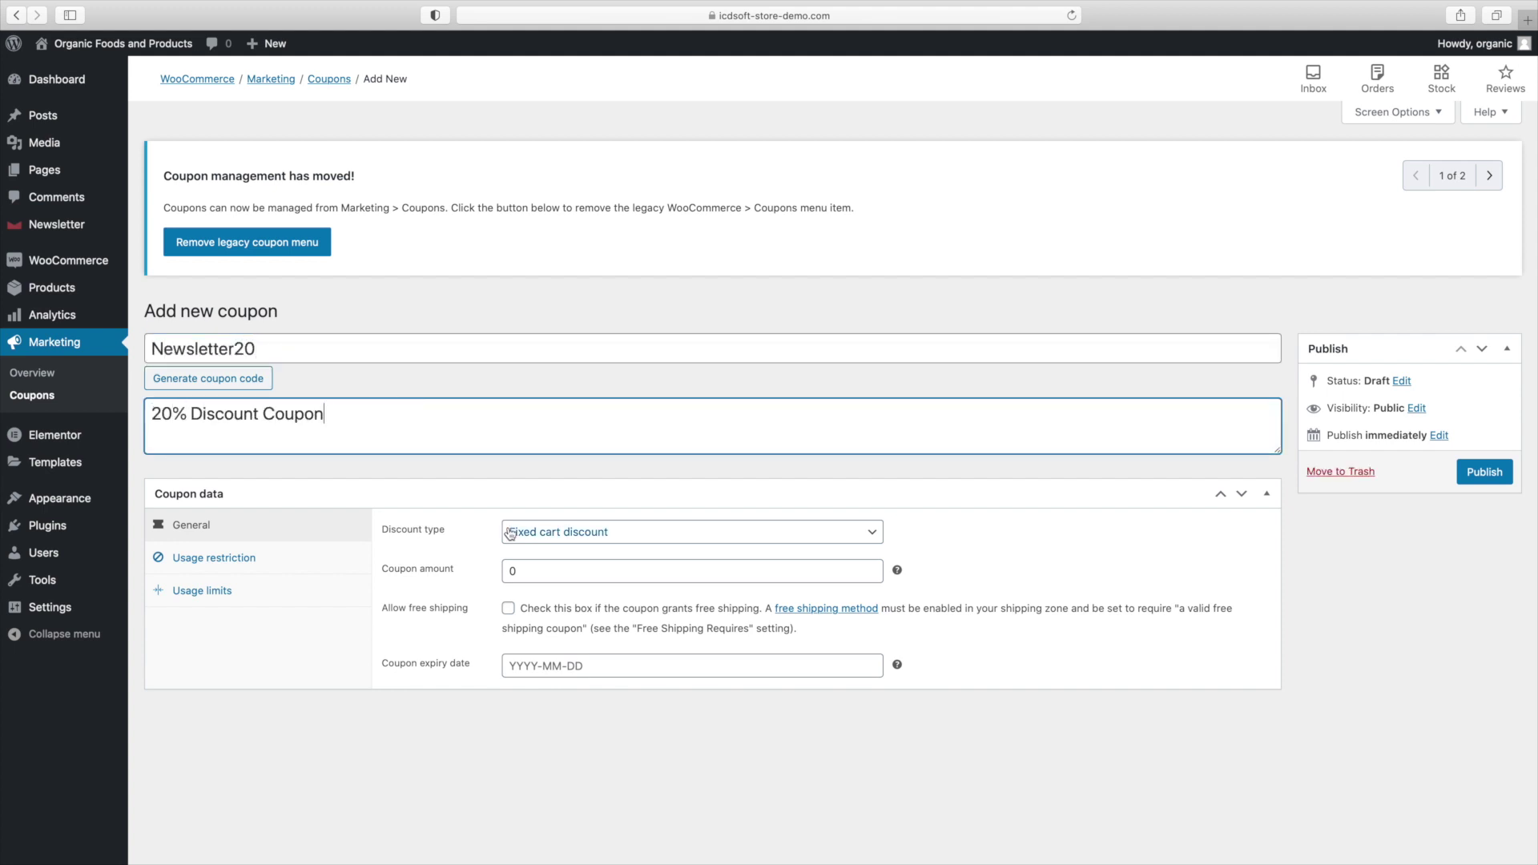
Set the coupon to Percentage discount with amount 20 and publish it.
{"action": "left_click", "coordinate": [535, 532]}
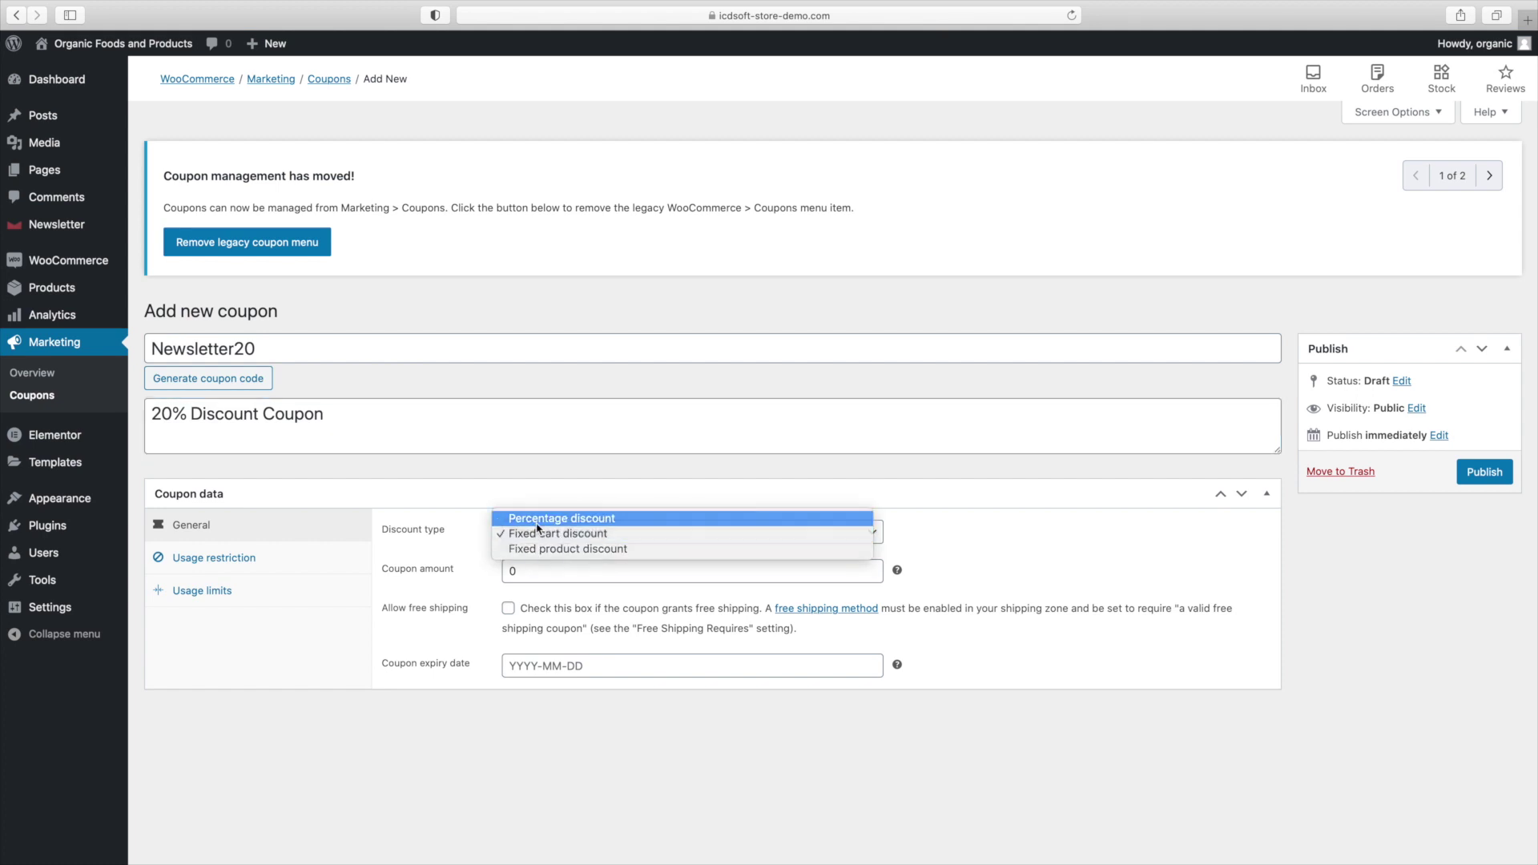
{"action": "left_click", "coordinate": [535, 521]}
{"action": "double_click", "coordinate": [543, 567]}
{"action": "type", "text": "20"}
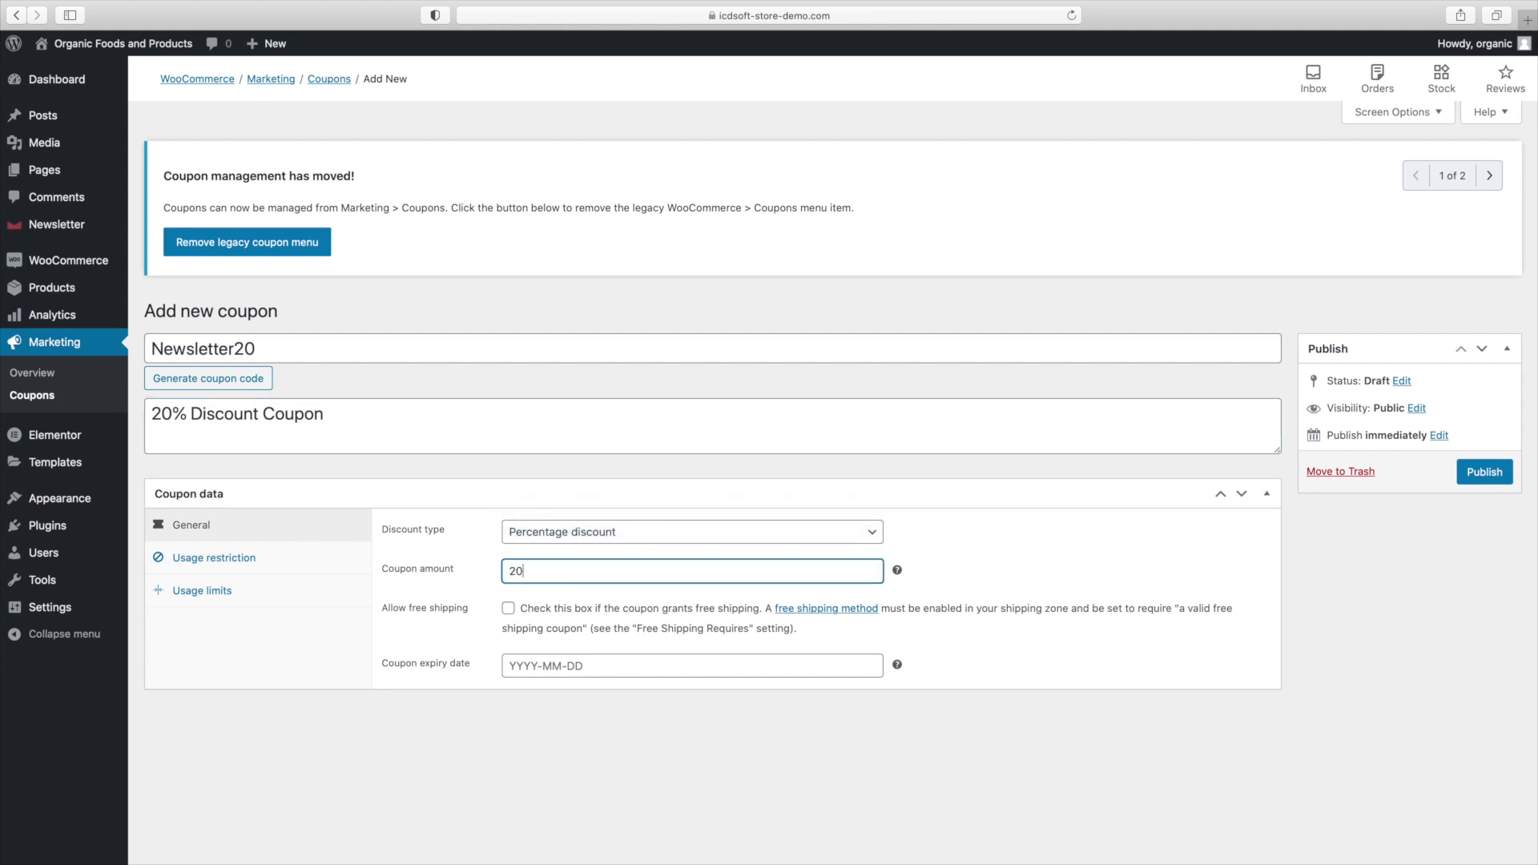
{"action": "left_click", "coordinate": [1474, 471]}
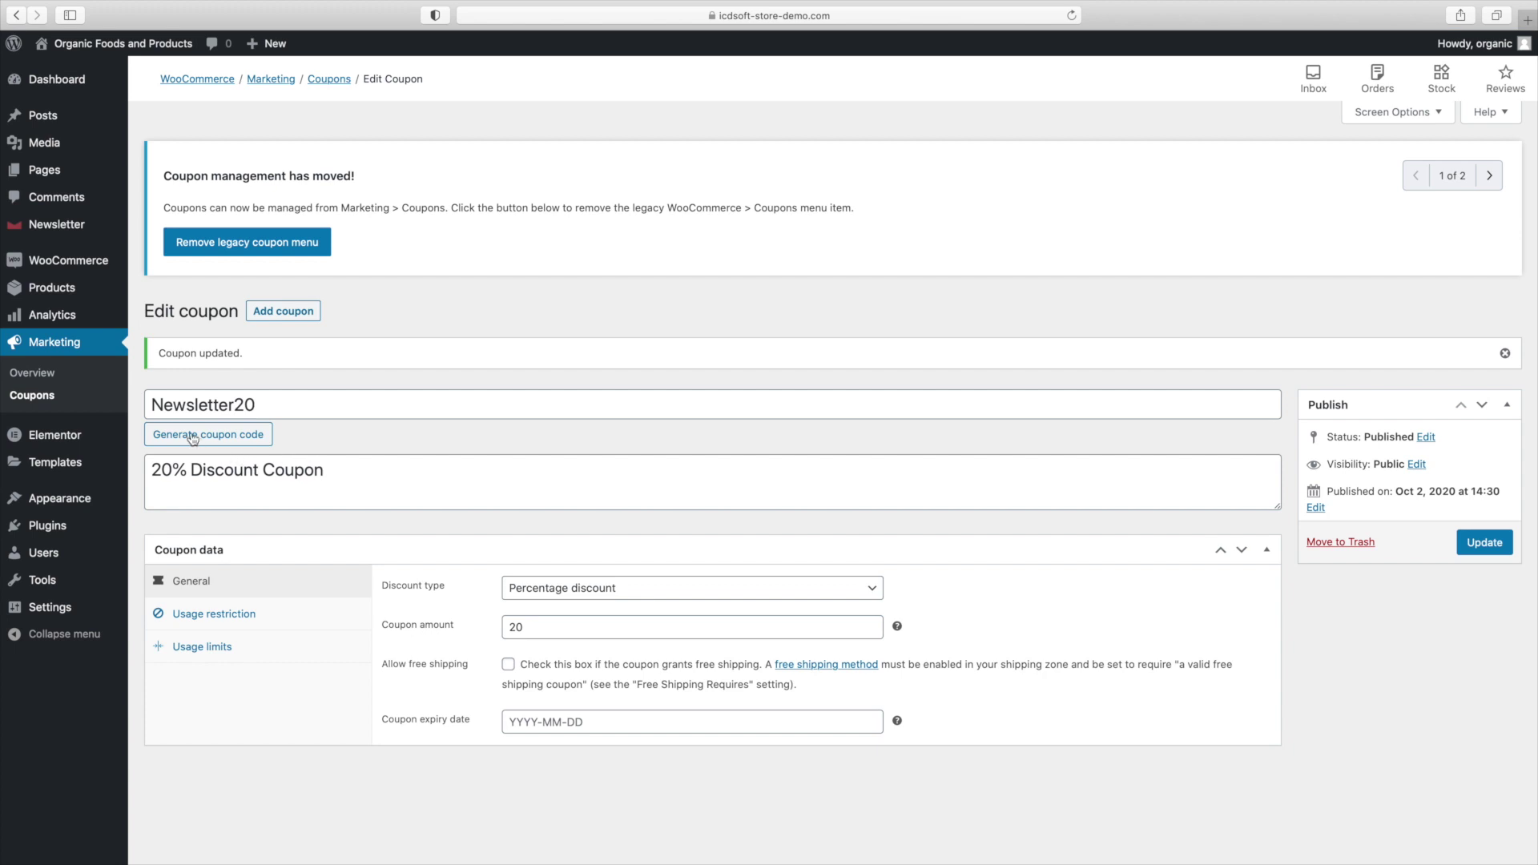
In List building's Welcome tab, replace the email's closing 'Thank You!' line with the Newsletter20 promo text and save.
{"action": "mouse_move", "coordinate": [76, 233]}
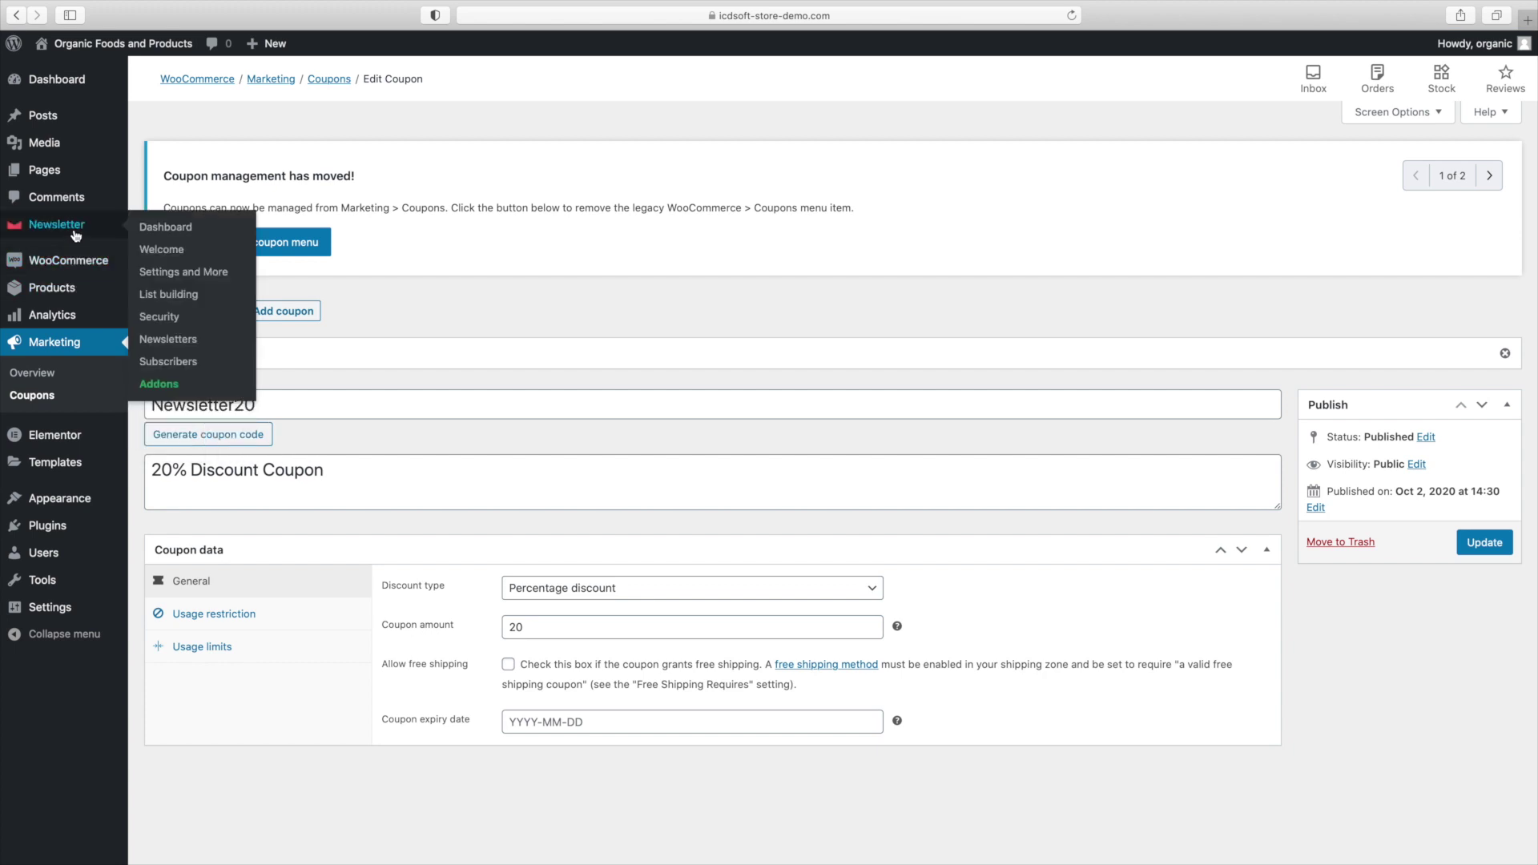
{"action": "left_click", "coordinate": [179, 294]}
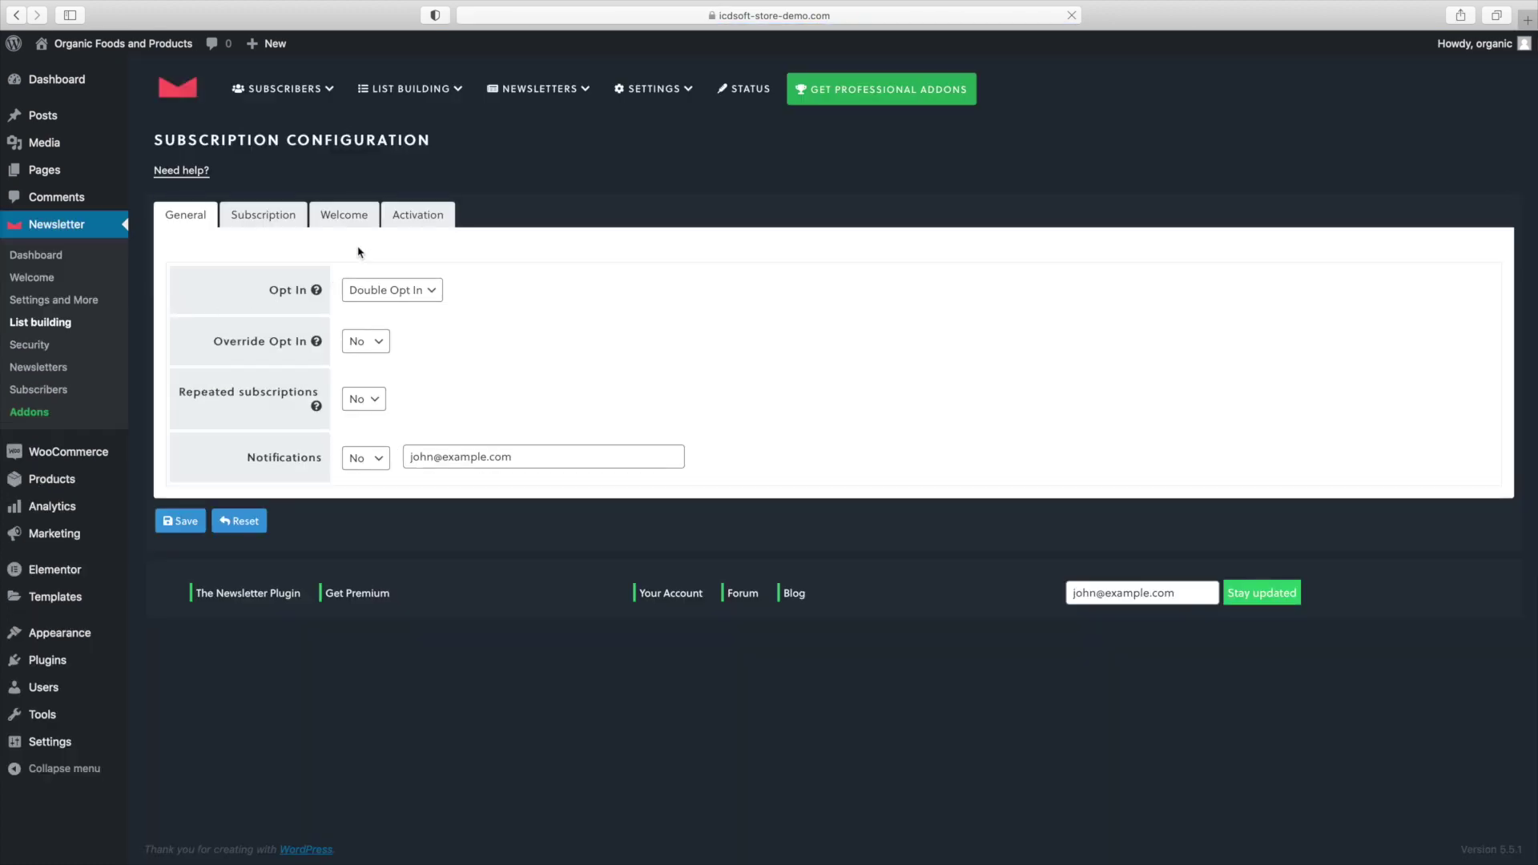
{"action": "left_click", "coordinate": [337, 216]}
{"action": "scroll", "coordinate": [412, 406], "scroll_direction": "down", "scroll_amount": 5}
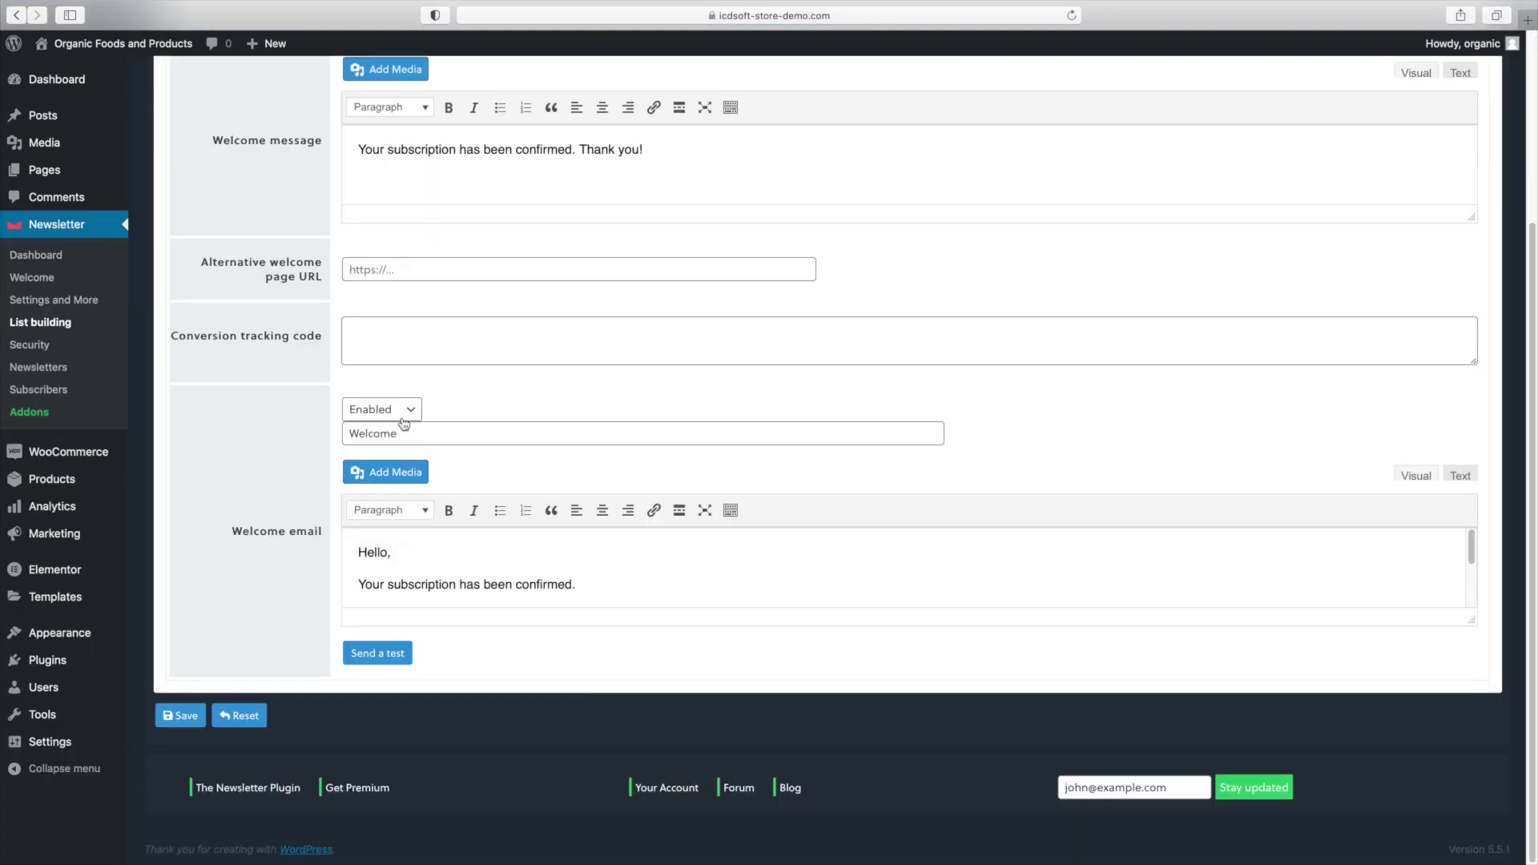
{"action": "left_click", "coordinate": [528, 587]}
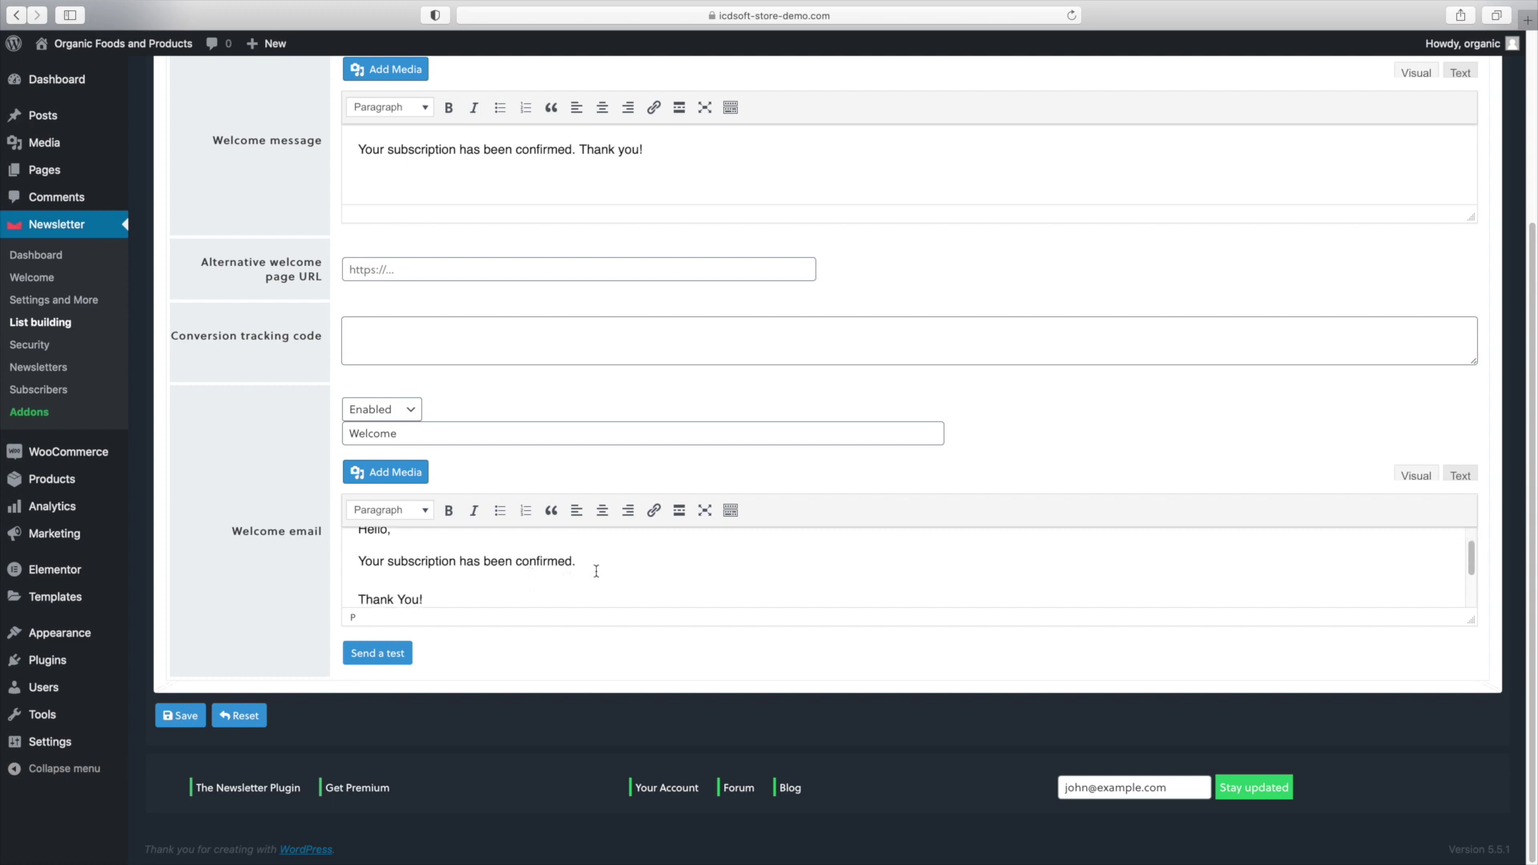
{"action": "key", "text": "super+BackSpace"}
{"action": "type", "text": "To get a 20% discount on your next order, enter promo code: Newsletter20"}
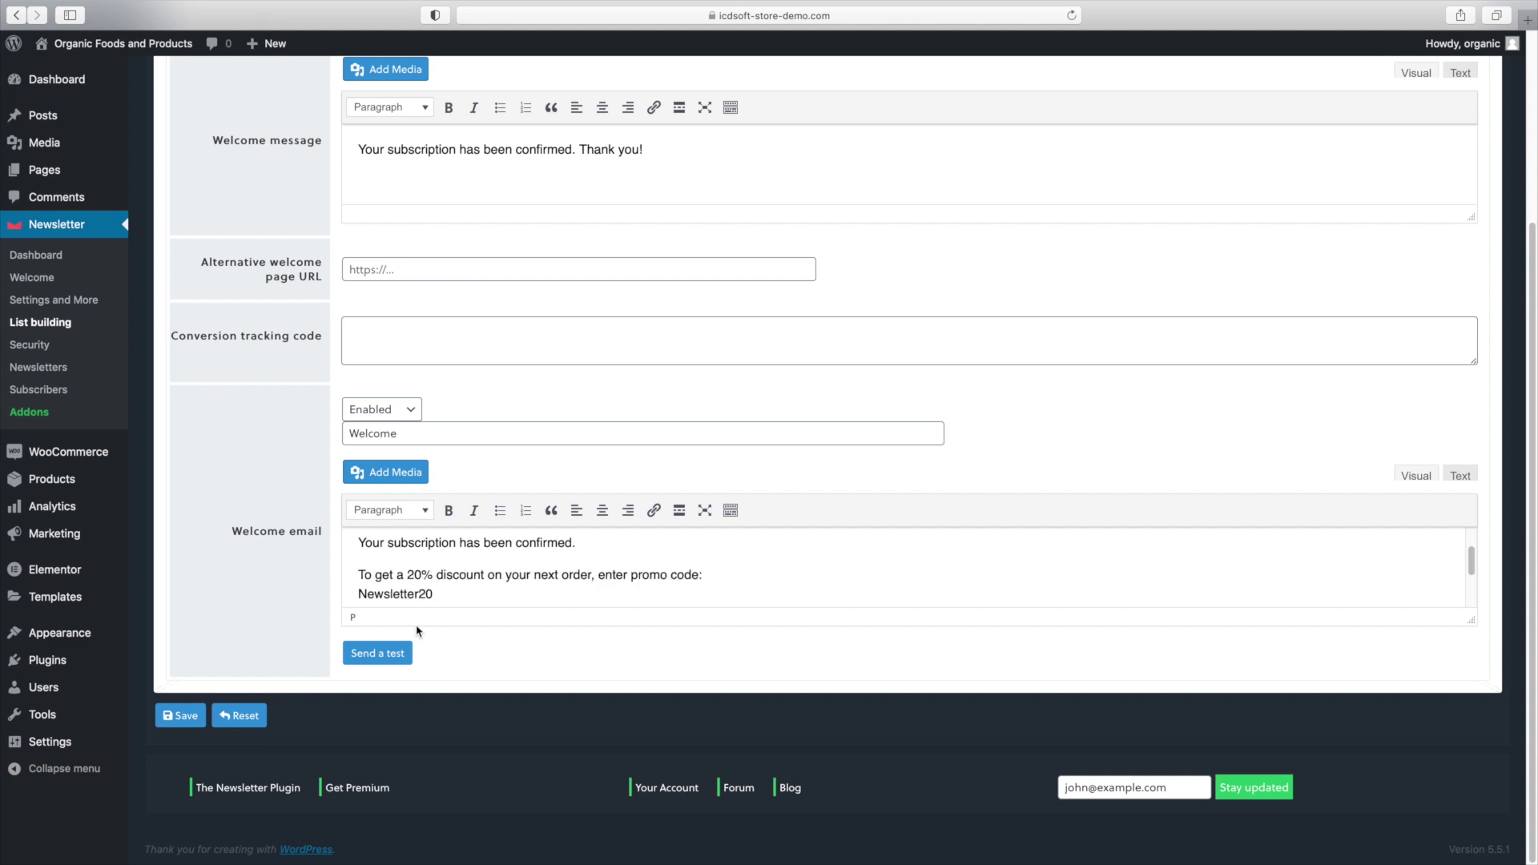
{"action": "left_click", "coordinate": [197, 714]}
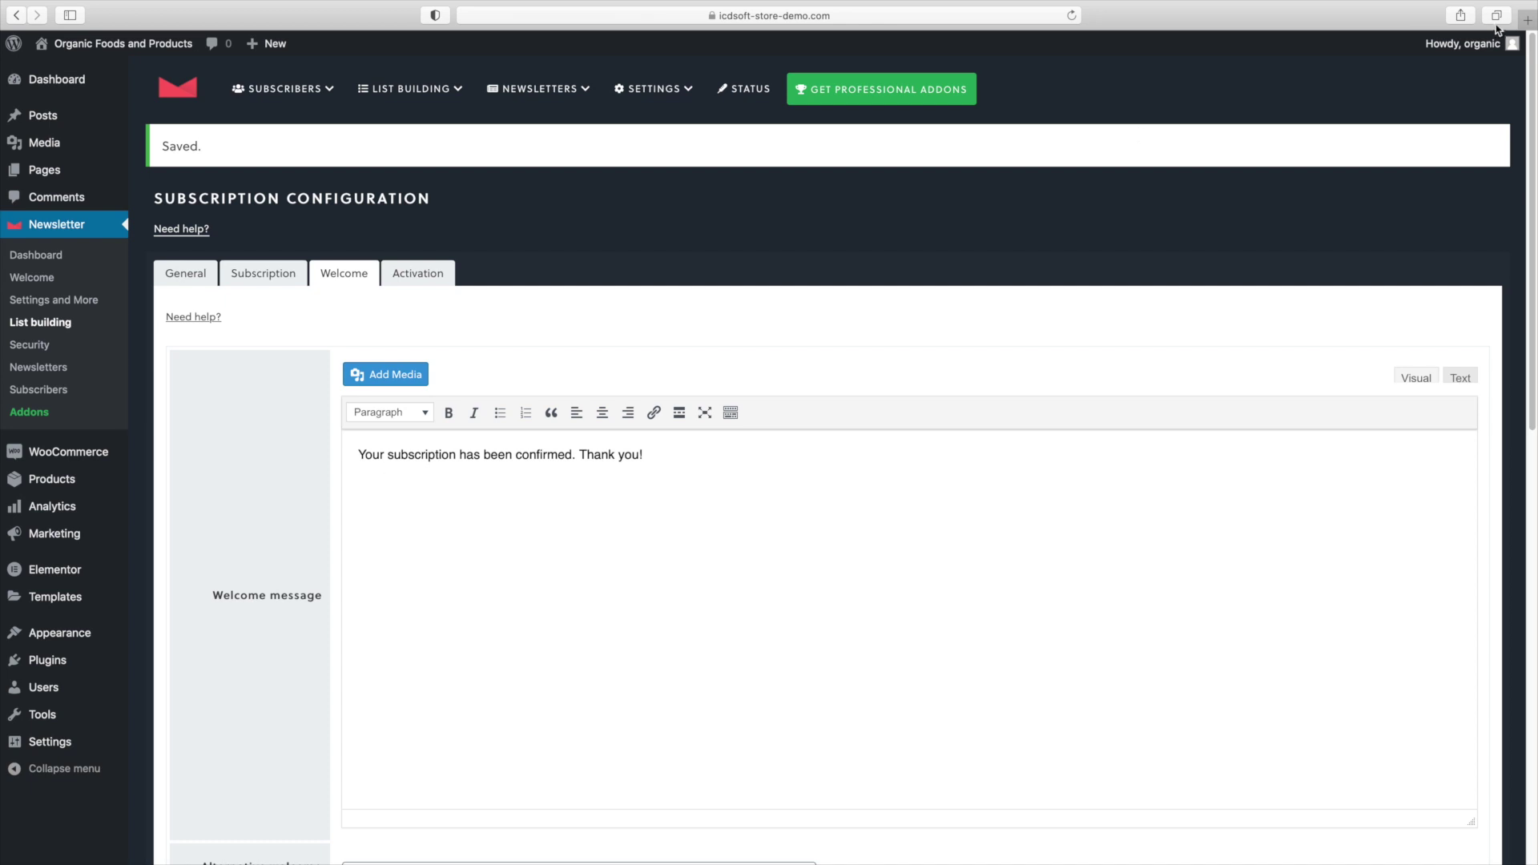
Log out of the site admin and load the /subscribe page.
{"action": "mouse_move", "coordinate": [1466, 63]}
{"action": "left_click", "coordinate": [1412, 123]}
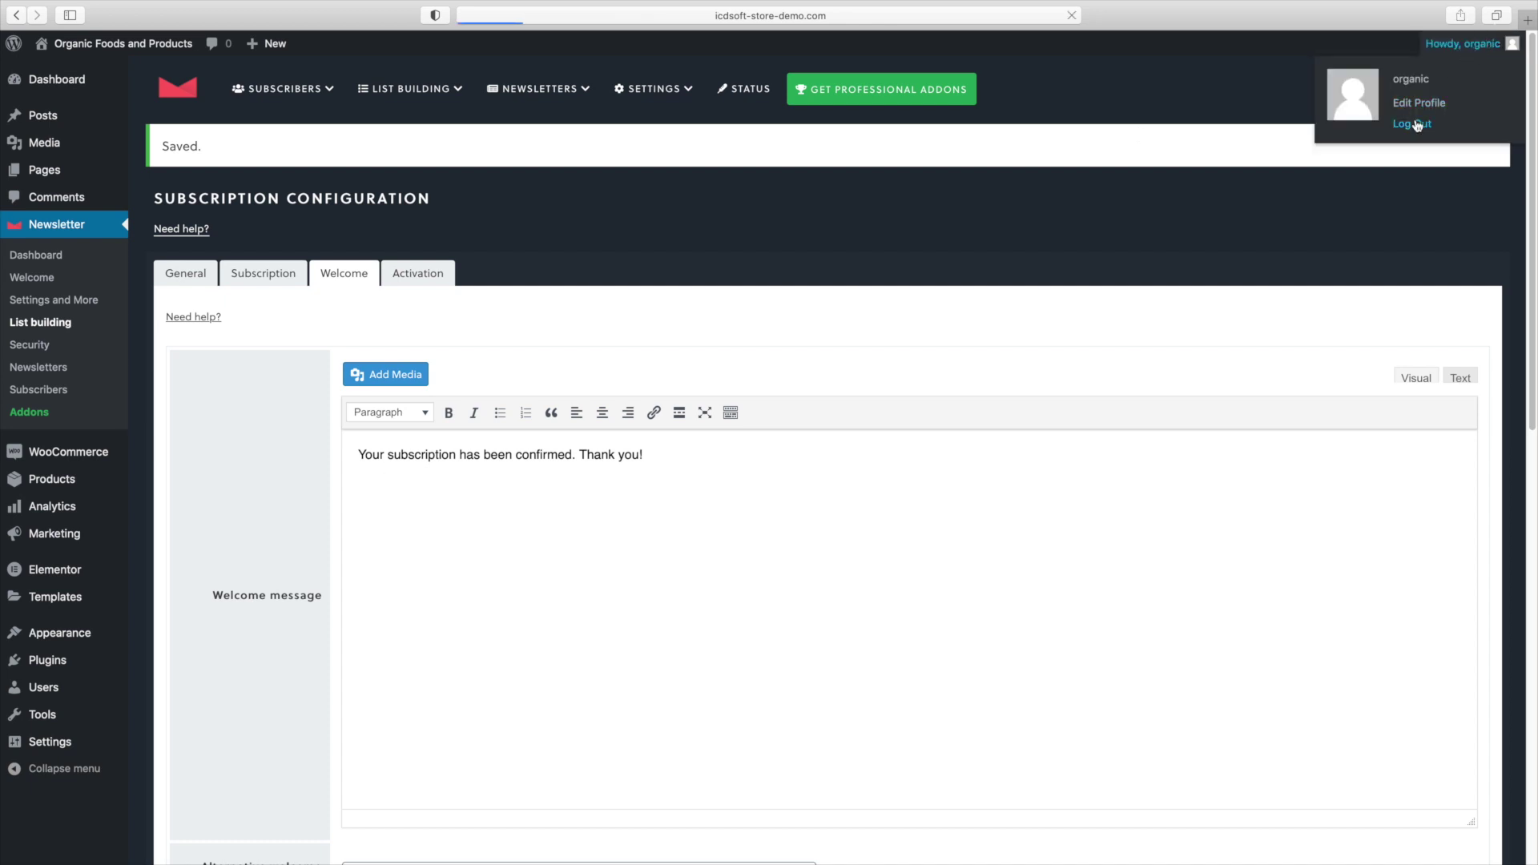
{"action": "key", "text": "super+l"}
{"action": "type", "text": "subscri"}
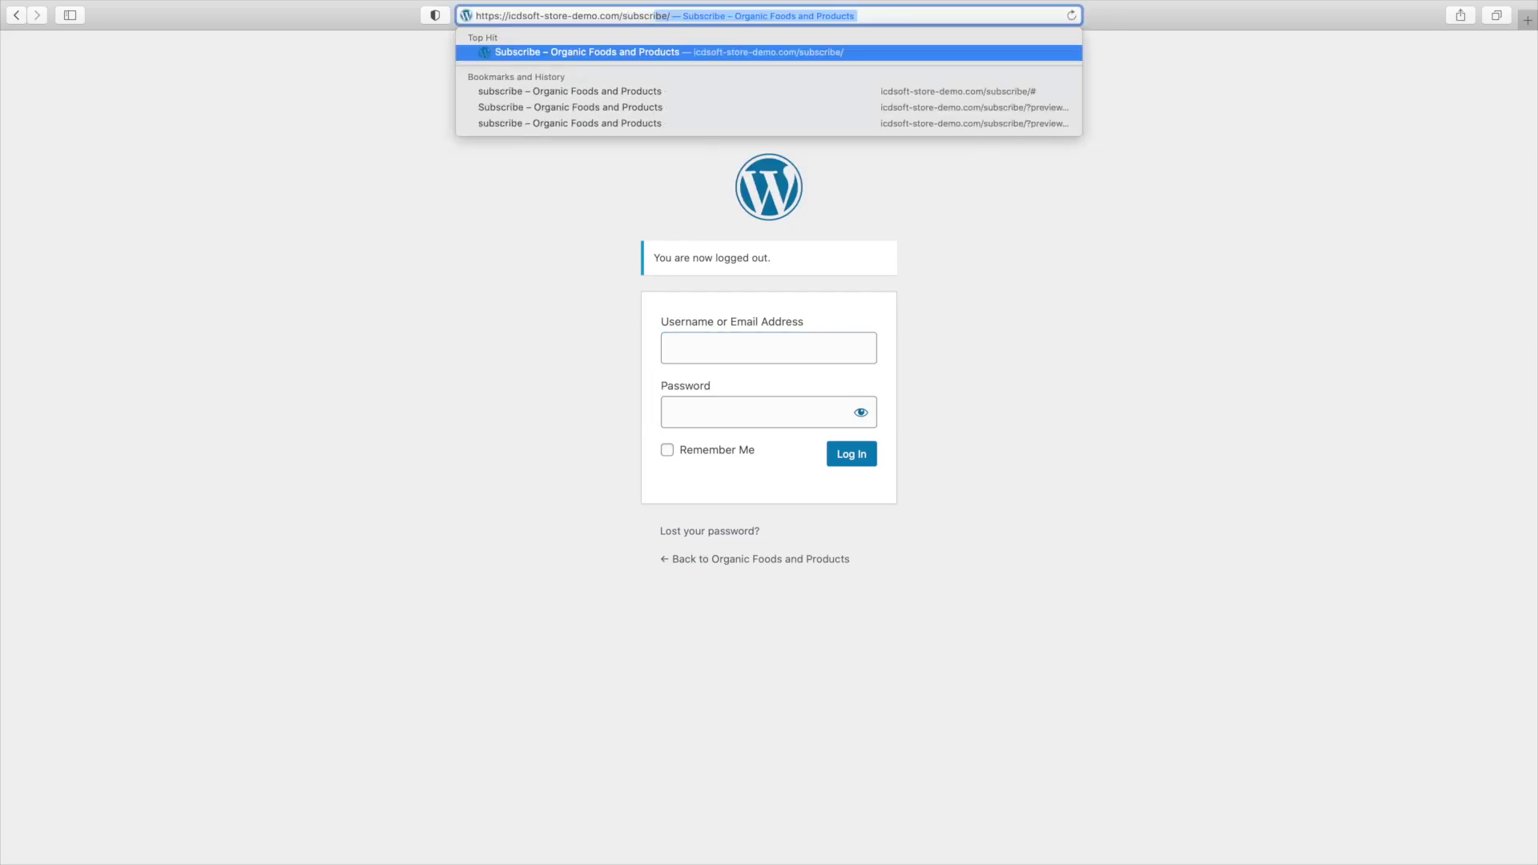
{"action": "type", "text": "be"}
{"action": "key", "text": "Return"}
Fill the form with a test name and e-mail, subscribe, and answer the math check with 3.
{"action": "left_click", "coordinate": [531, 189]}
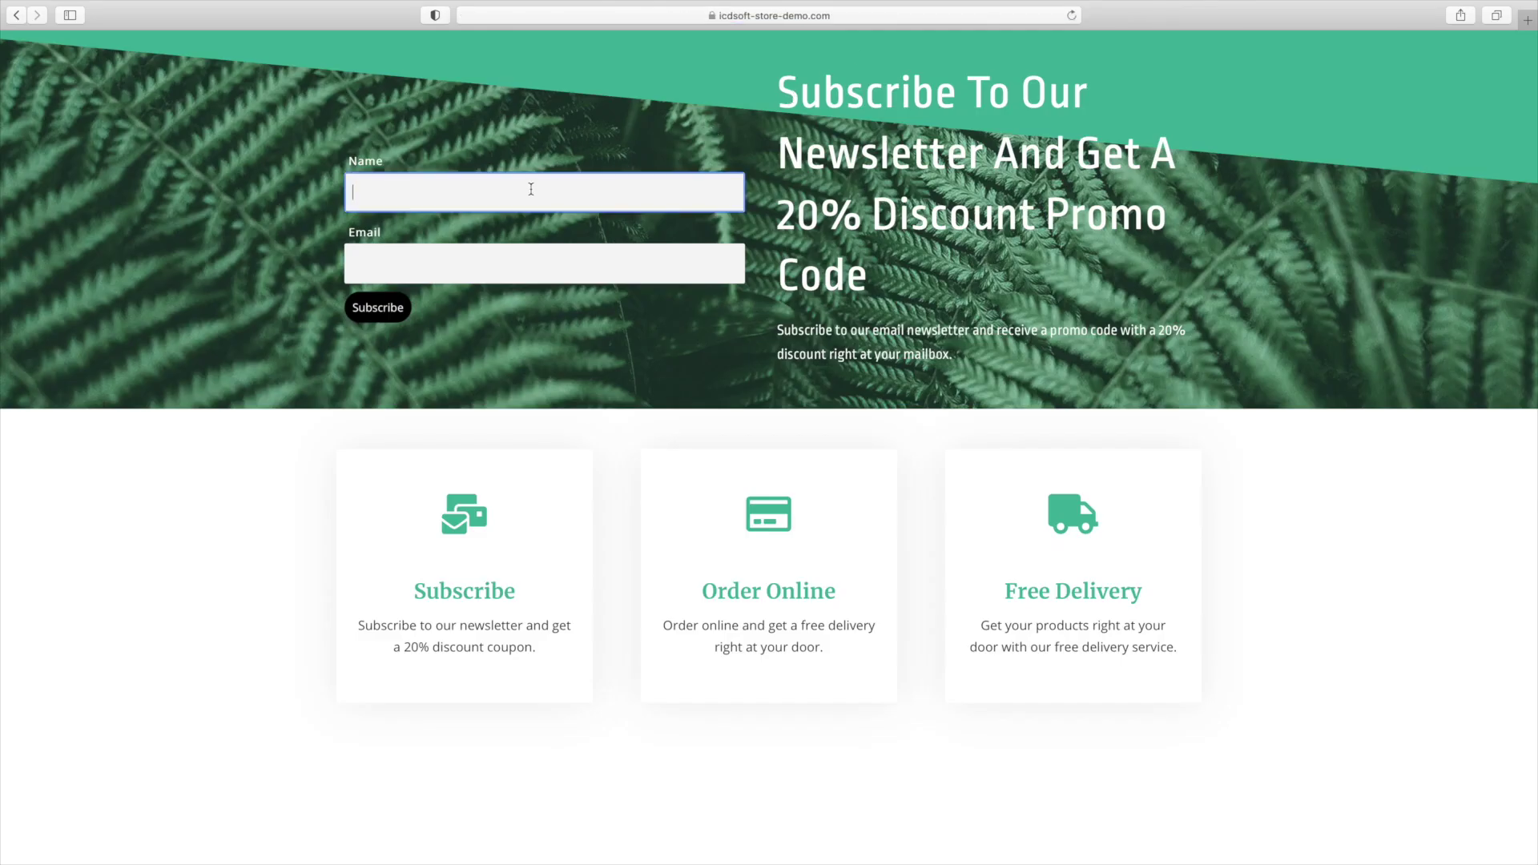
{"action": "type", "text": "John"}
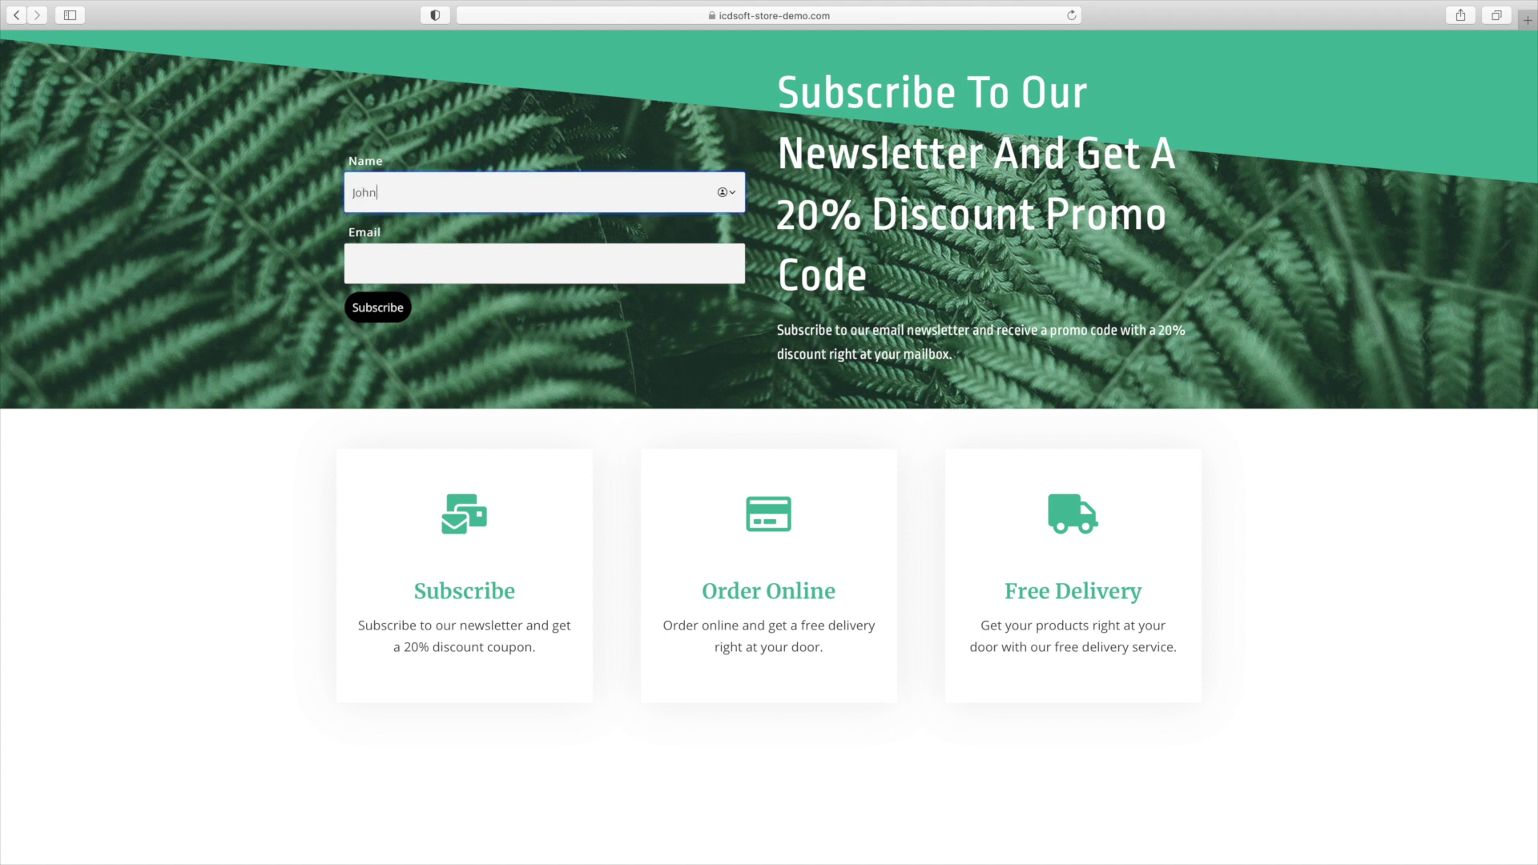
{"action": "type", "text": " Smith"}
{"action": "left_click", "coordinate": [353, 264]}
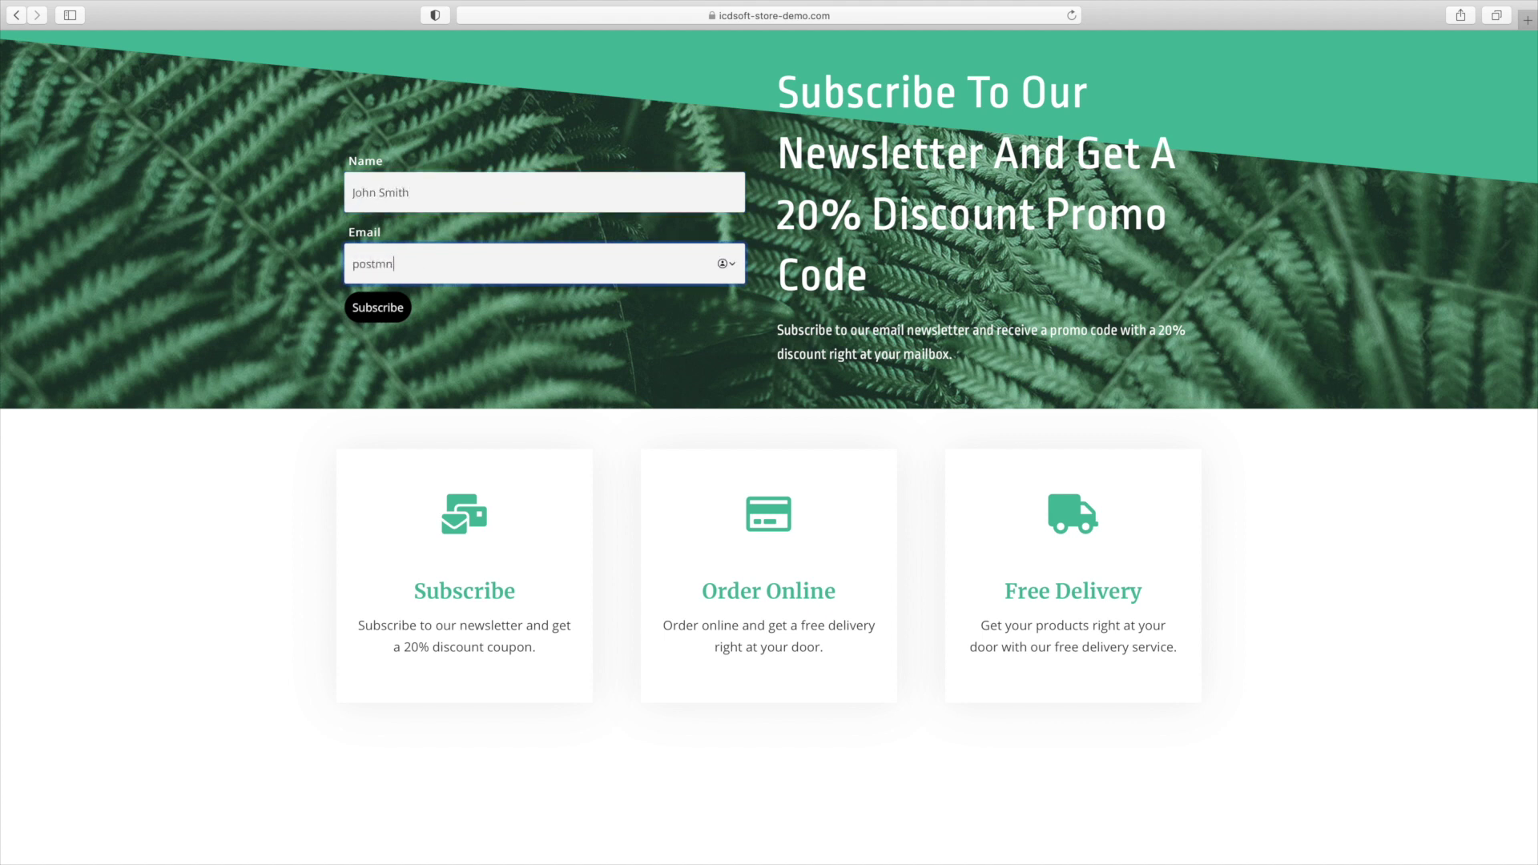
{"action": "left_click", "coordinate": [398, 308]}
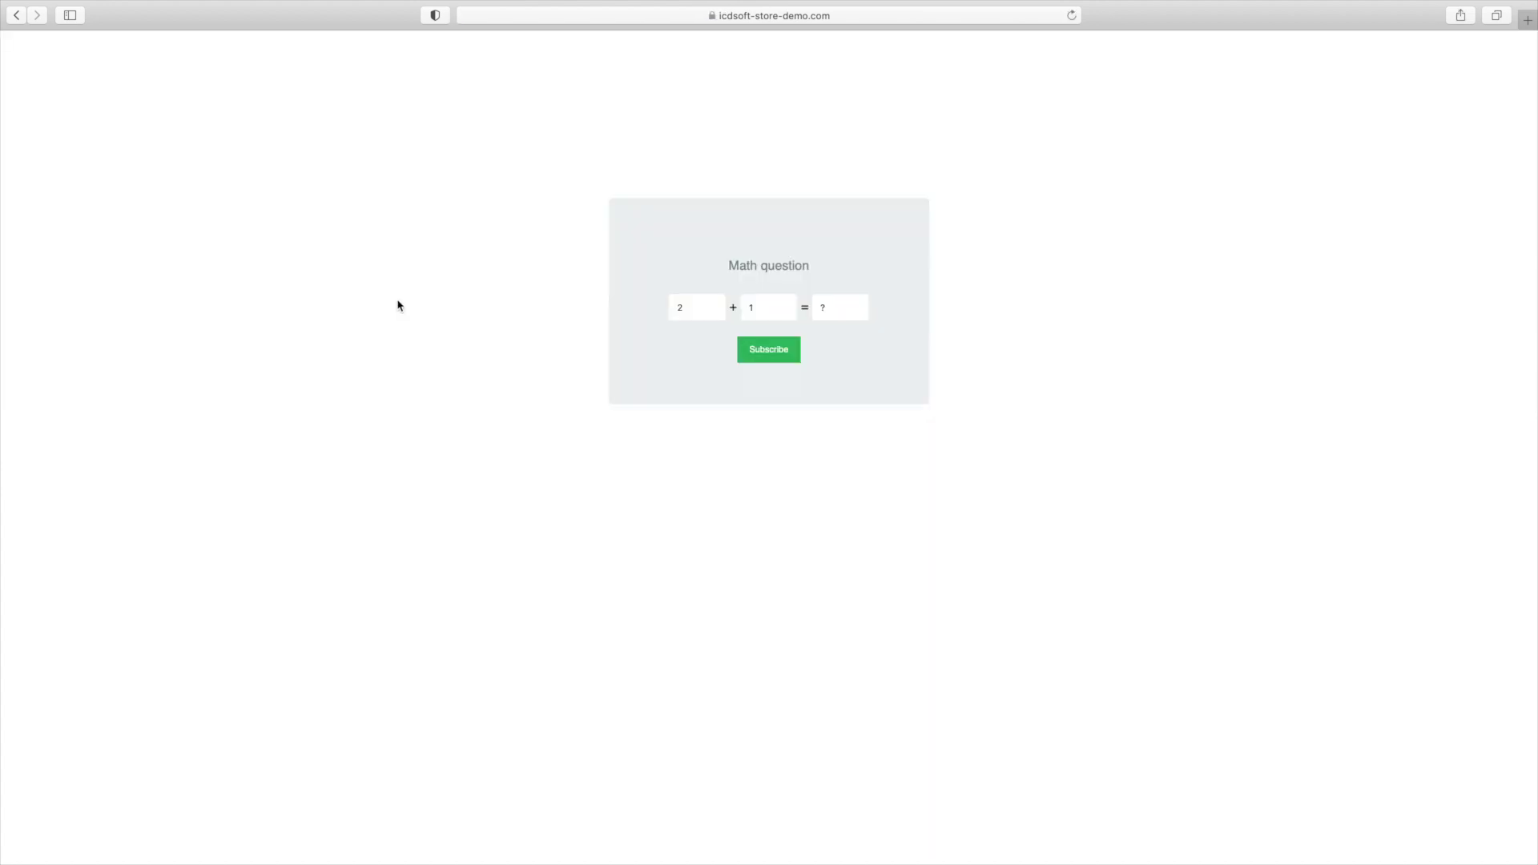
{"action": "left_click", "coordinate": [850, 309]}
{"action": "type", "text": "3"}
{"action": "left_click", "coordinate": [788, 351]}
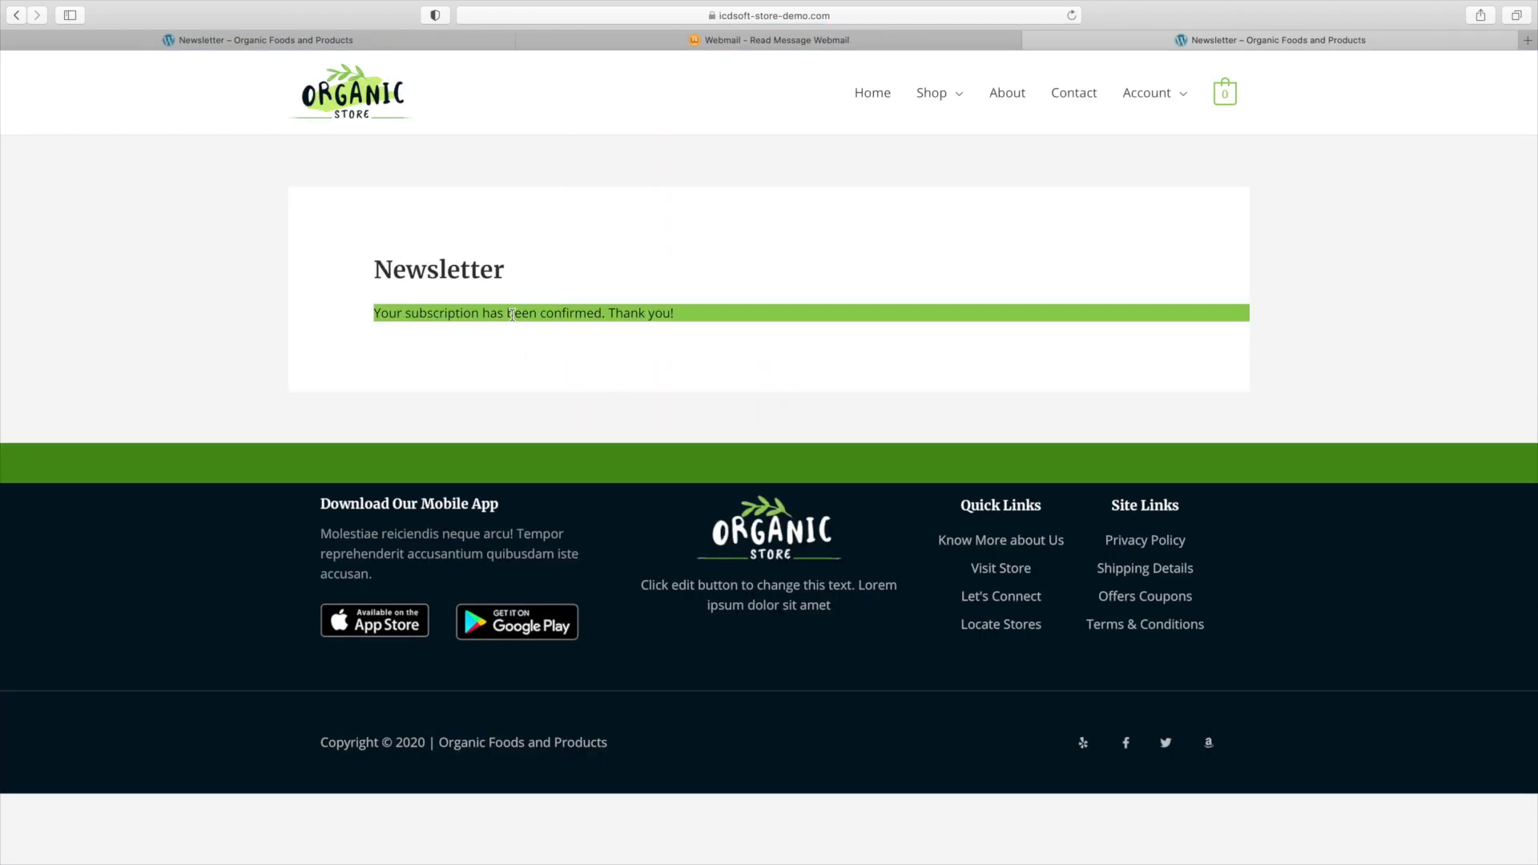
Open the Welcome email in the Webmail inbox and highlight its 20% discount sentence and Newsletter20 code.
{"action": "left_click", "coordinate": [745, 41]}
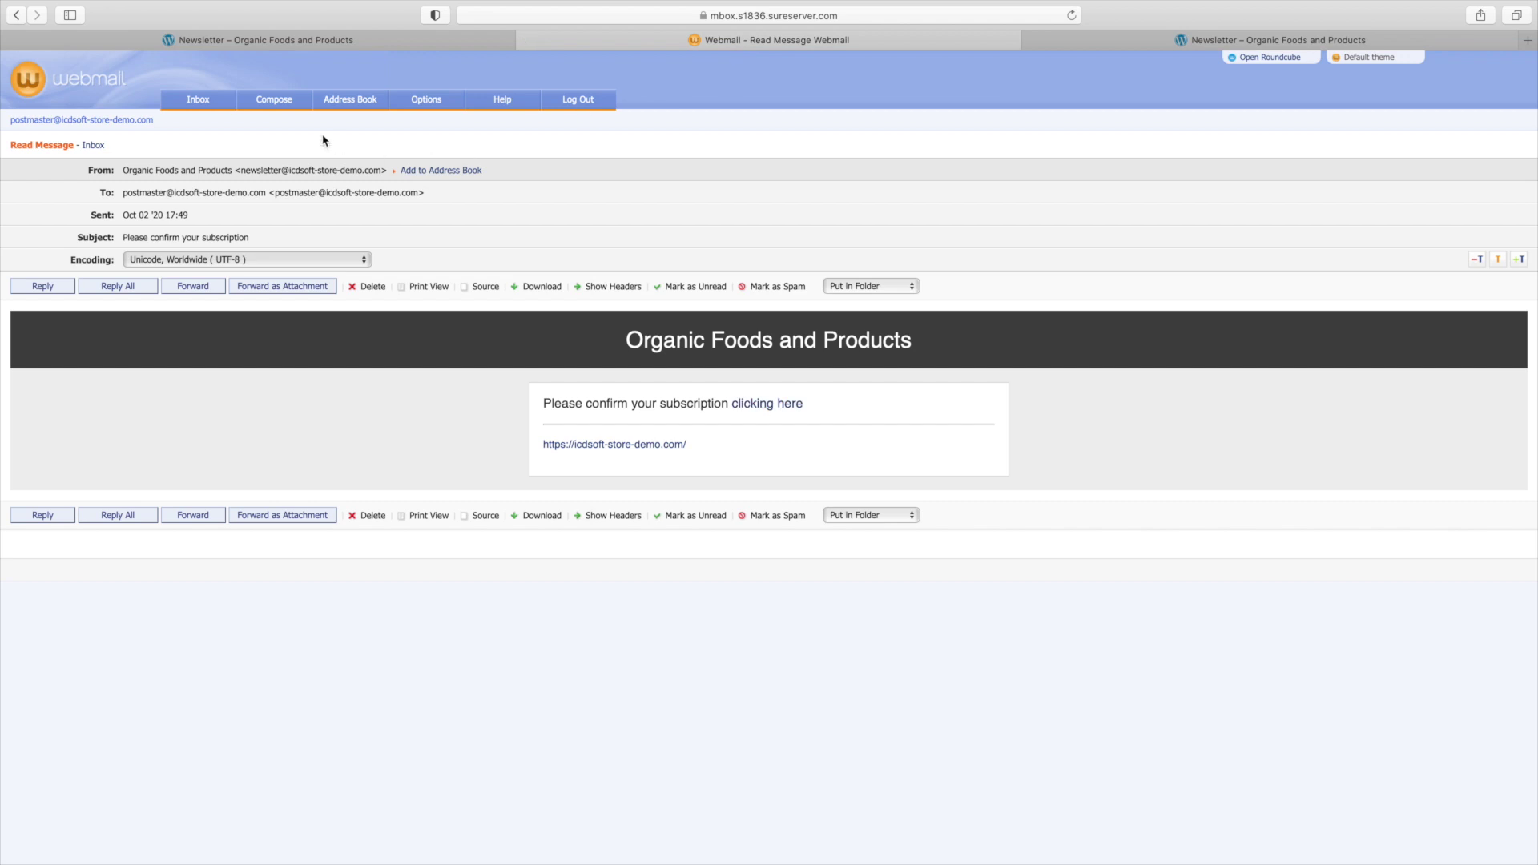
{"action": "left_click", "coordinate": [208, 113]}
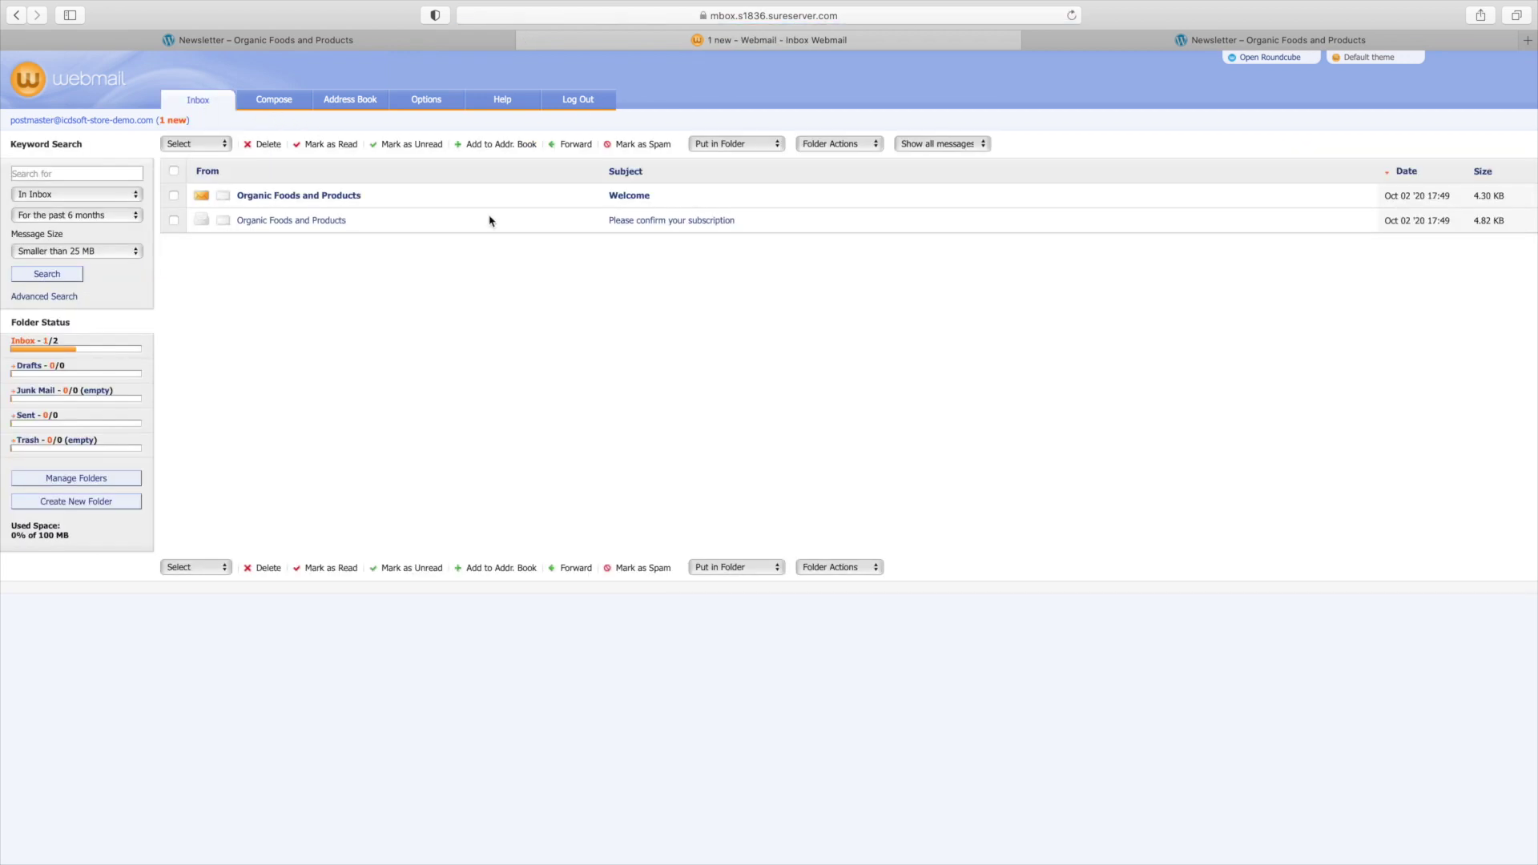
{"action": "left_click", "coordinate": [631, 197]}
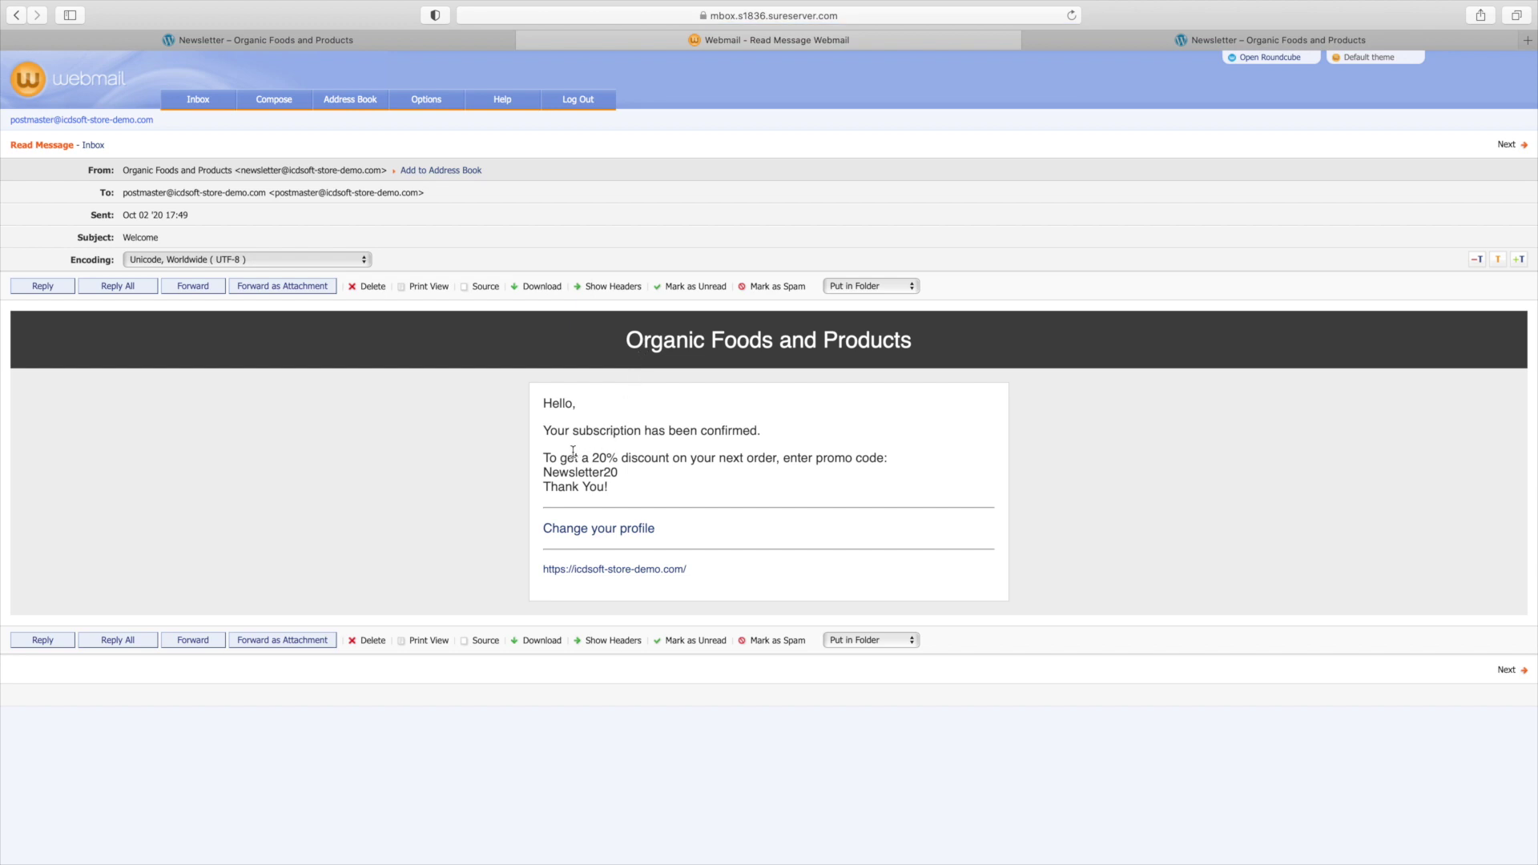
{"action": "left_click_drag", "start_coordinate": [560, 457], "coordinate": [769, 479]}
{"action": "left_click", "coordinate": [700, 480]}
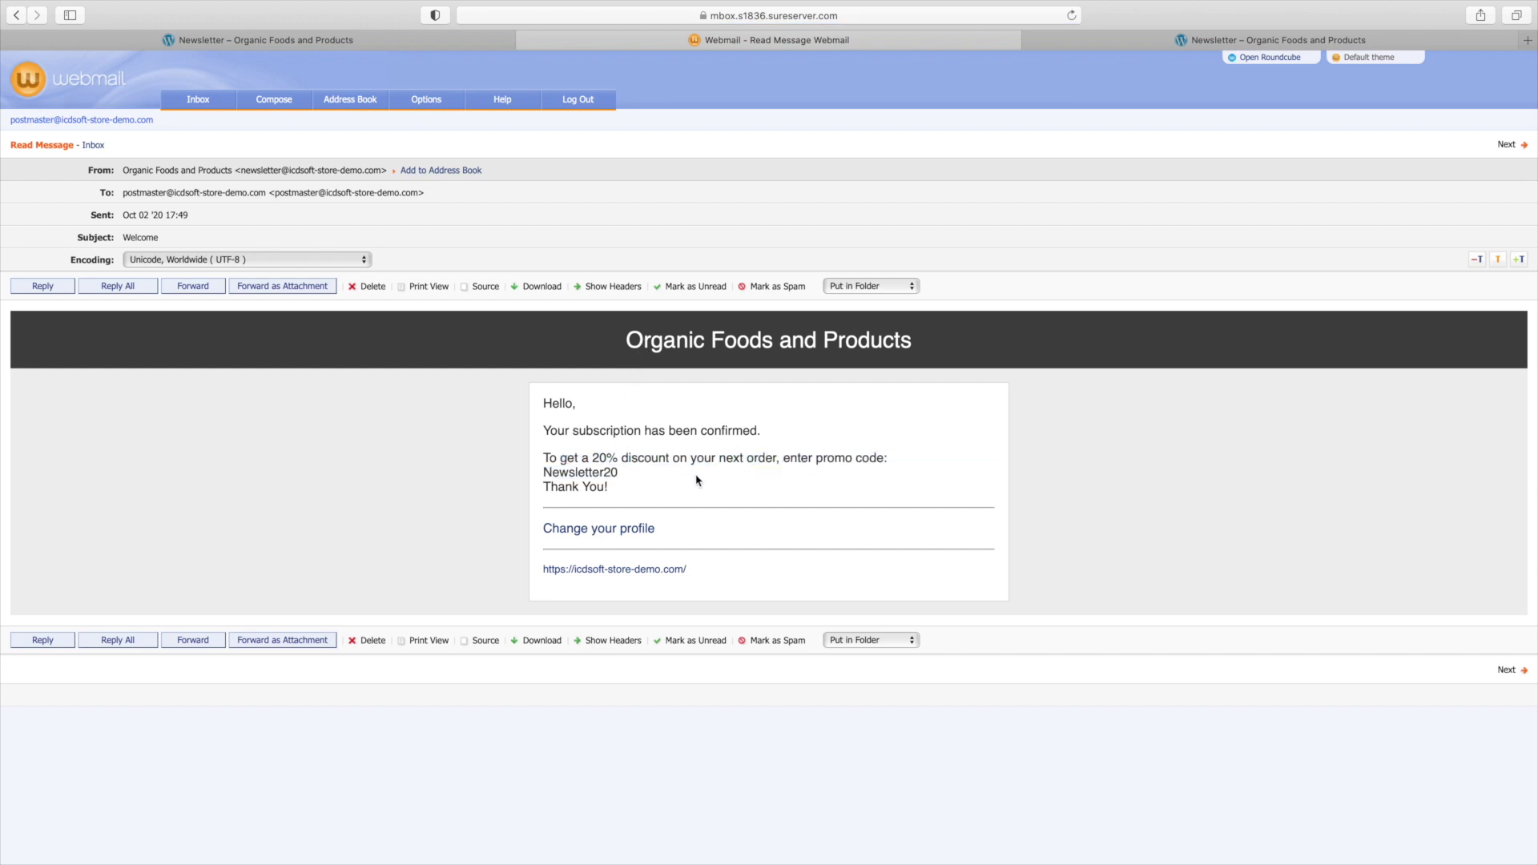
{"action": "double_click", "coordinate": [568, 458]}
{"action": "double_click", "coordinate": [569, 472]}
{"action": "left_click", "coordinate": [569, 473]}
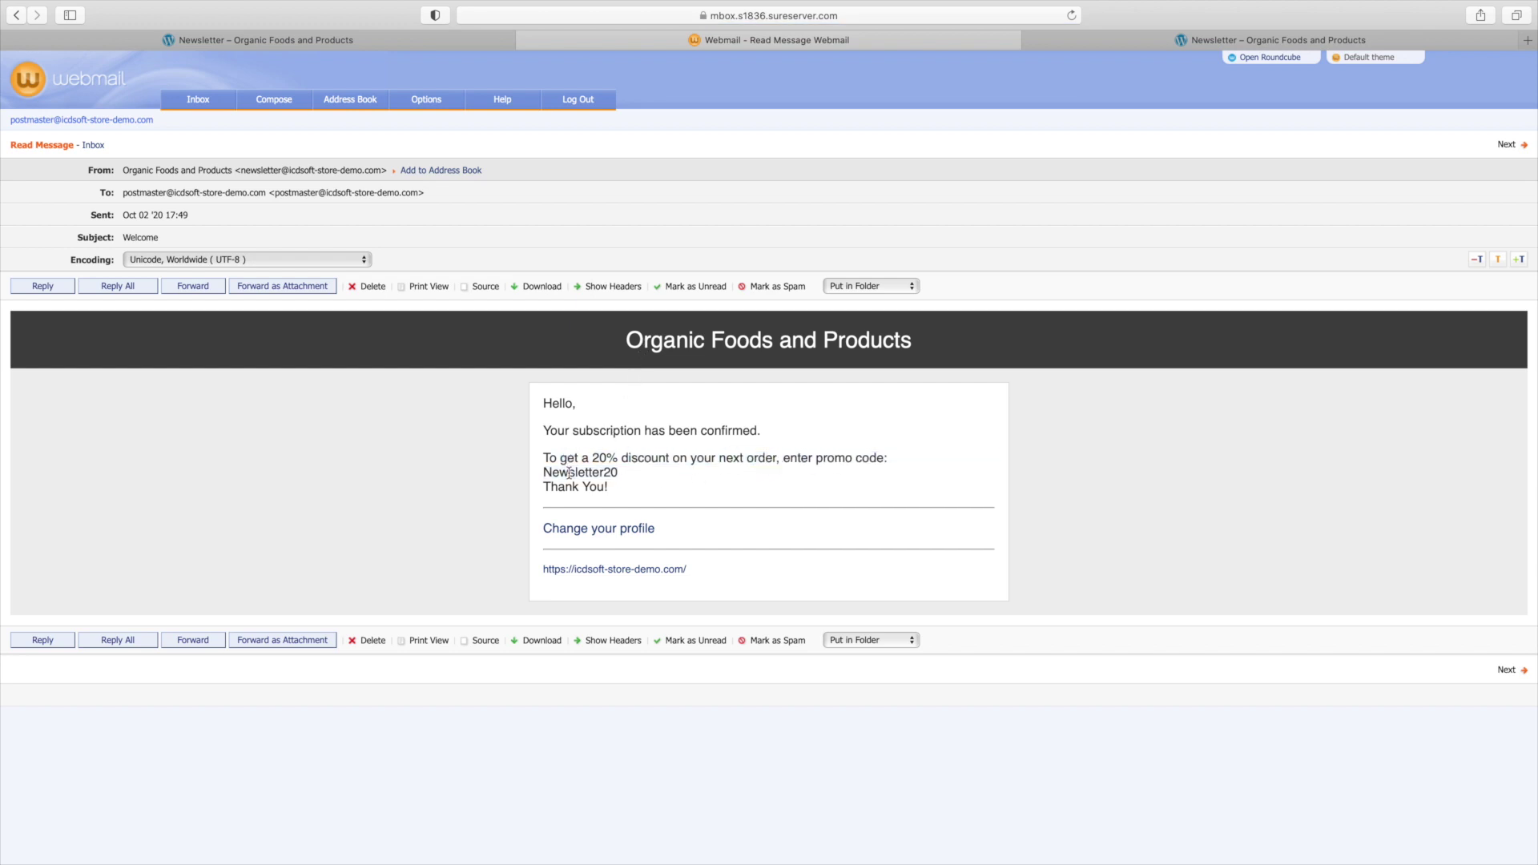